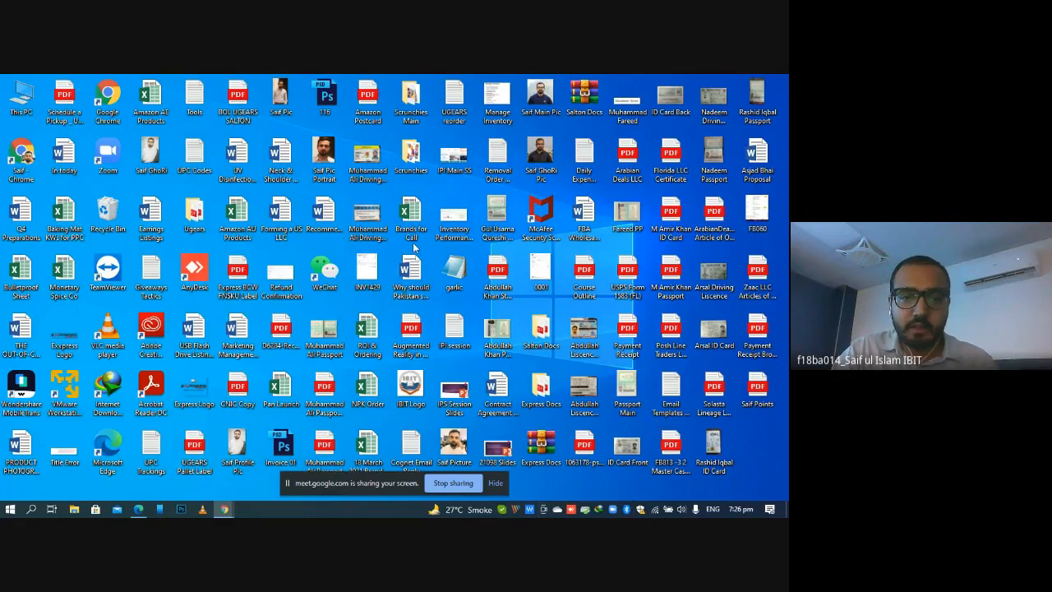
Open the ROI & Ordering workbook from the desktop
double_click(374, 328)
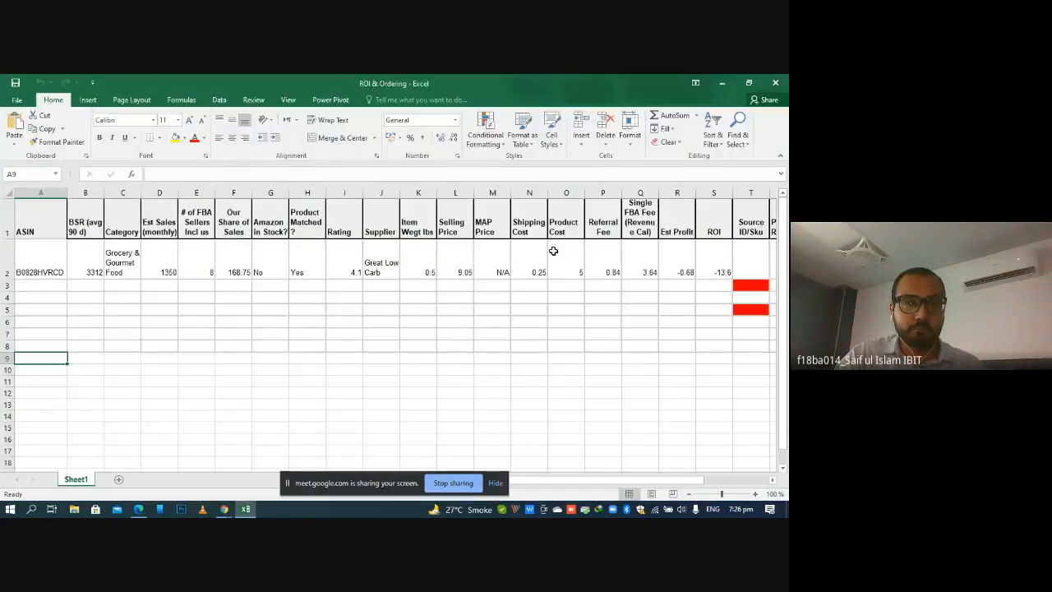
click(192, 326)
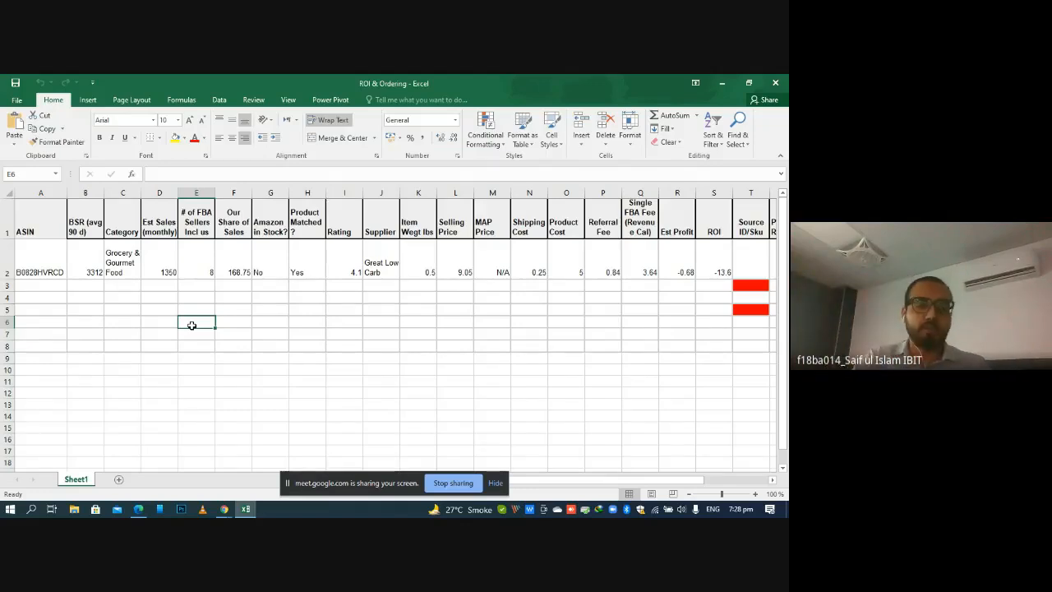
Switch to the Google Meet call and try to mute the participant who is speaking
mouse_move(224, 509)
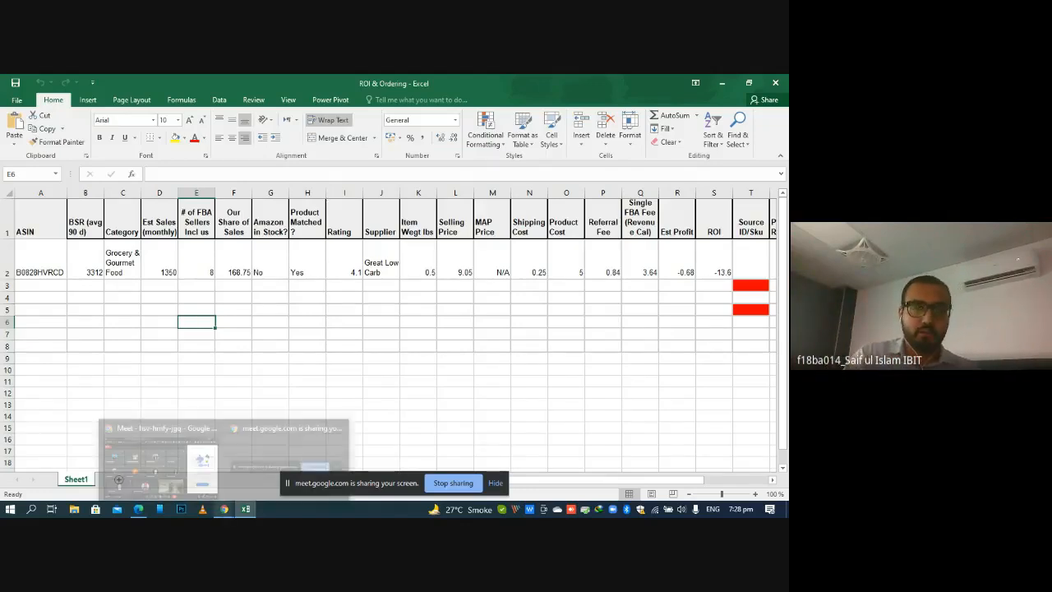
click(160, 457)
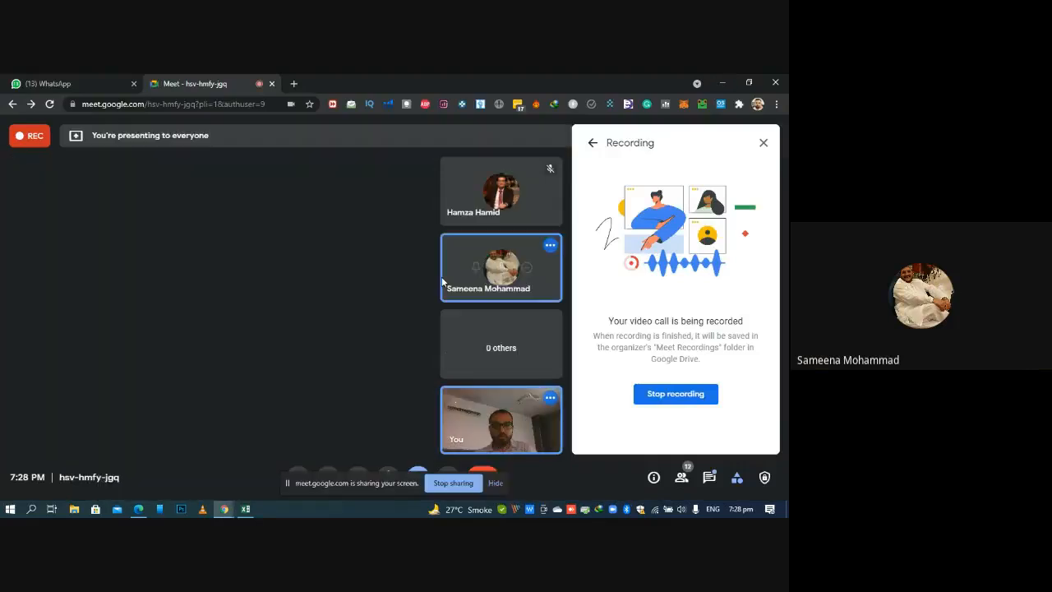
click(500, 268)
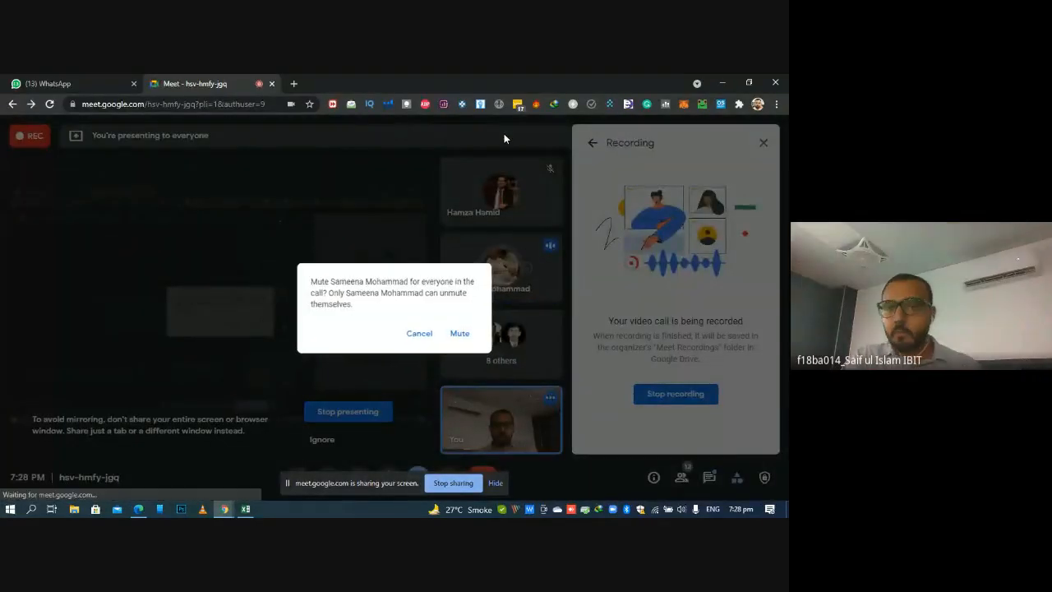
click(504, 136)
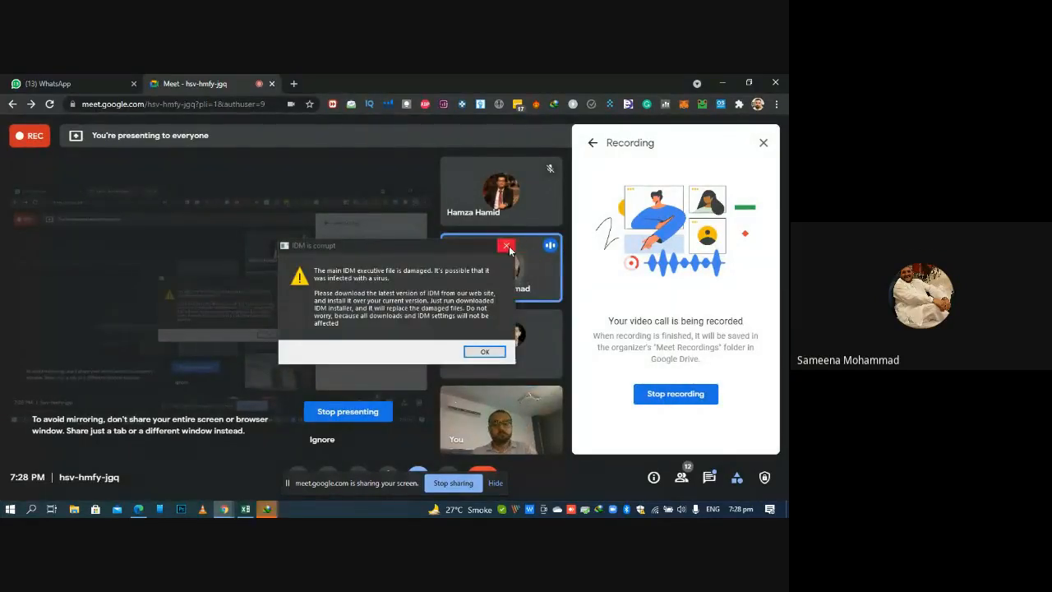
Dismiss the Internet Download Manager warning with its download page, and close the meeting's Recording panel
click(510, 249)
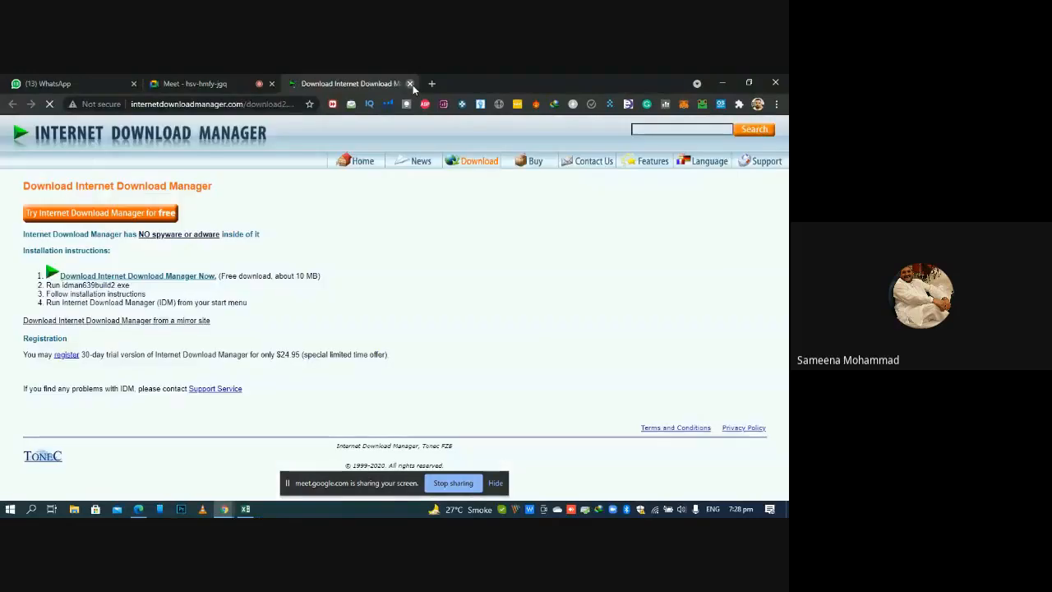
key(ctrl+w)
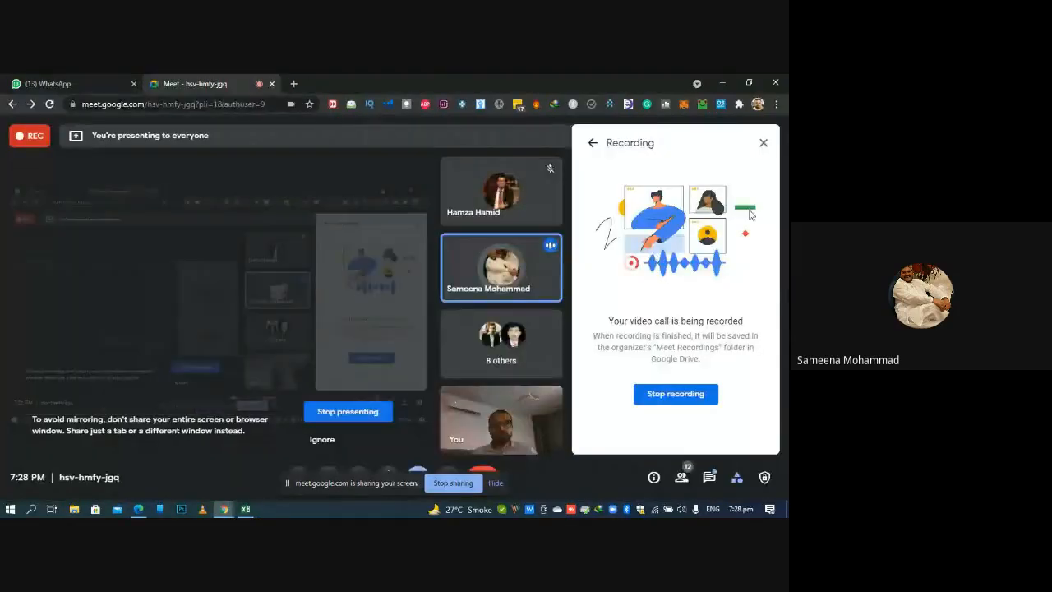
click(765, 145)
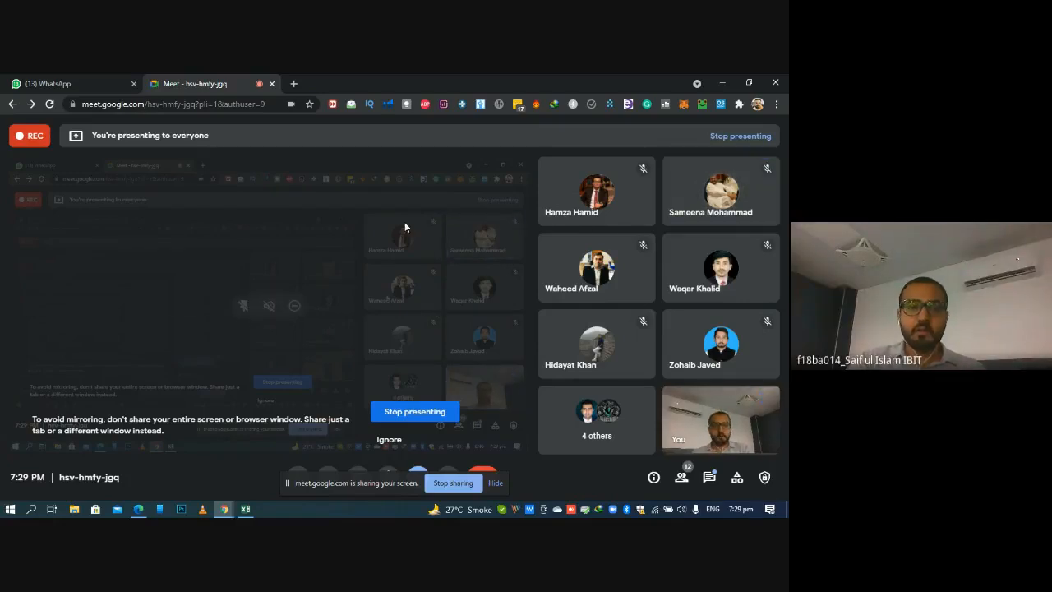
Return to the ROI & Ordering workbook and examine the ASIN entry in cell A2
click(245, 508)
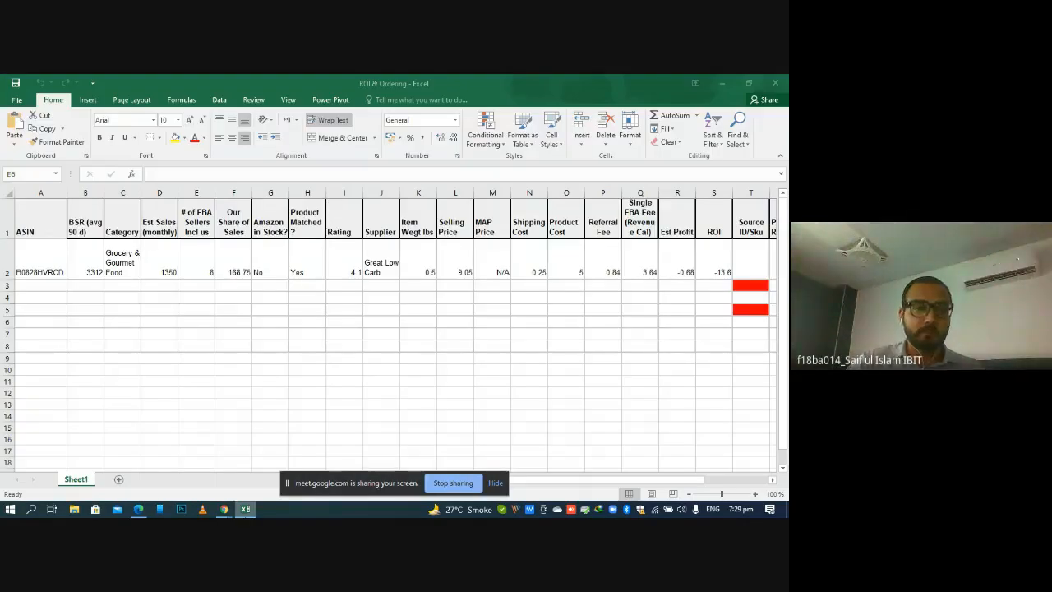
click(259, 308)
click(40, 266)
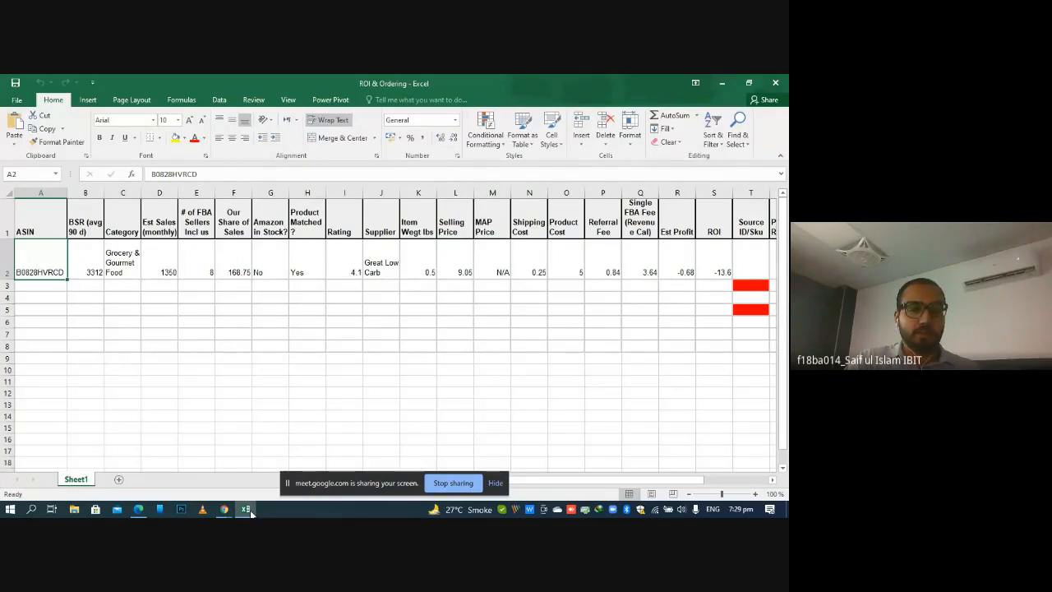
mouse_move(246, 510)
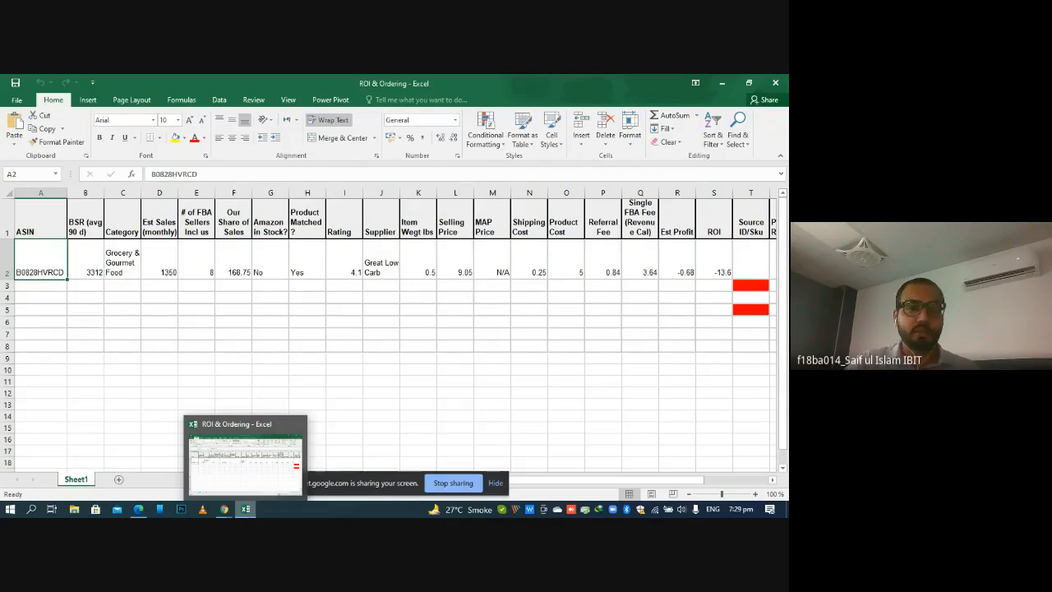
double_click(51, 264)
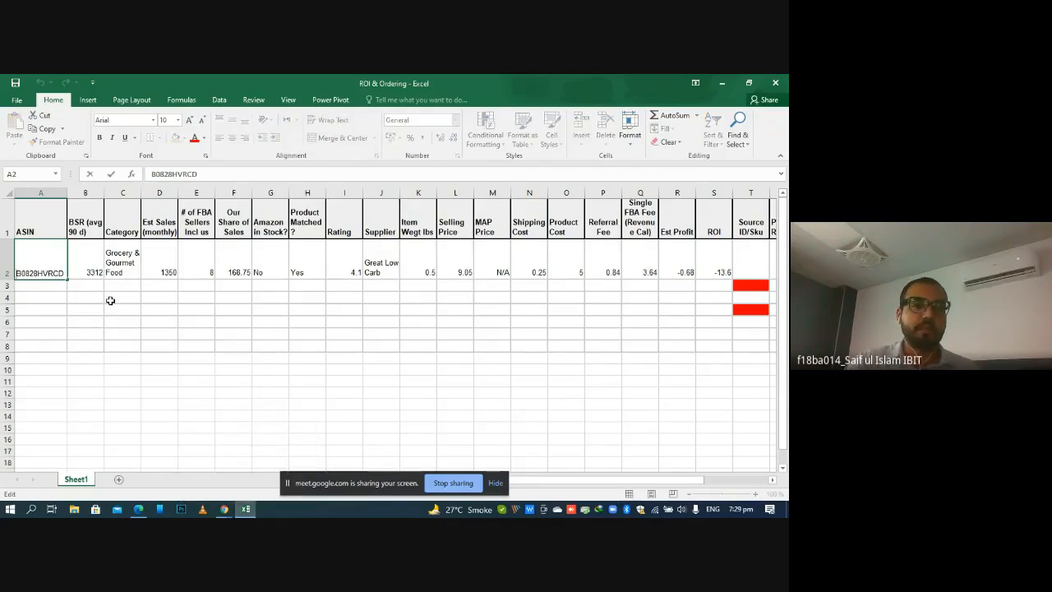
click(128, 319)
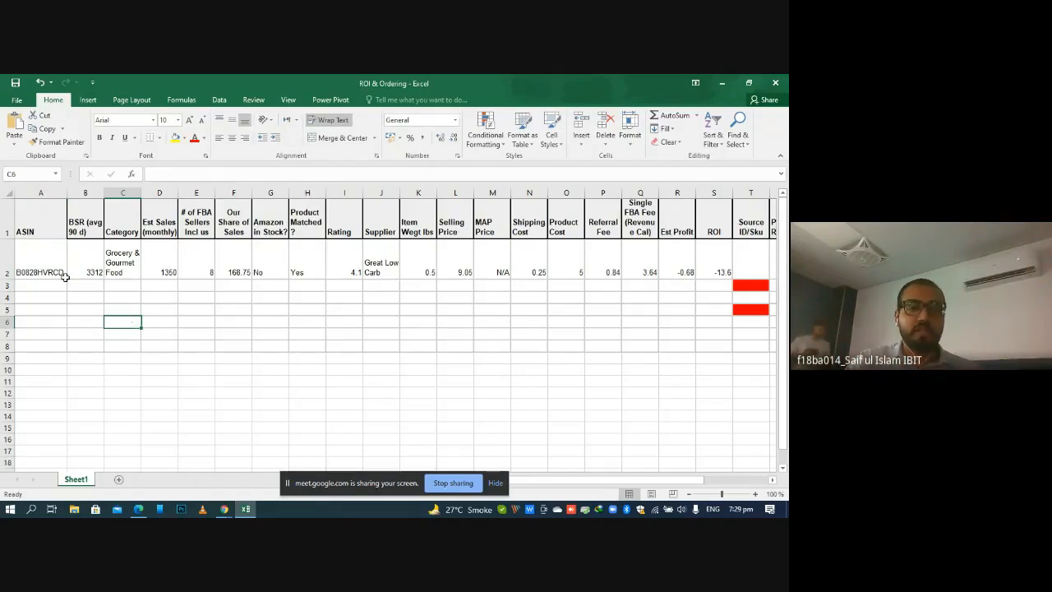
Switch to Chrome and open amazon.com in a new tab
key(alt+Tab)
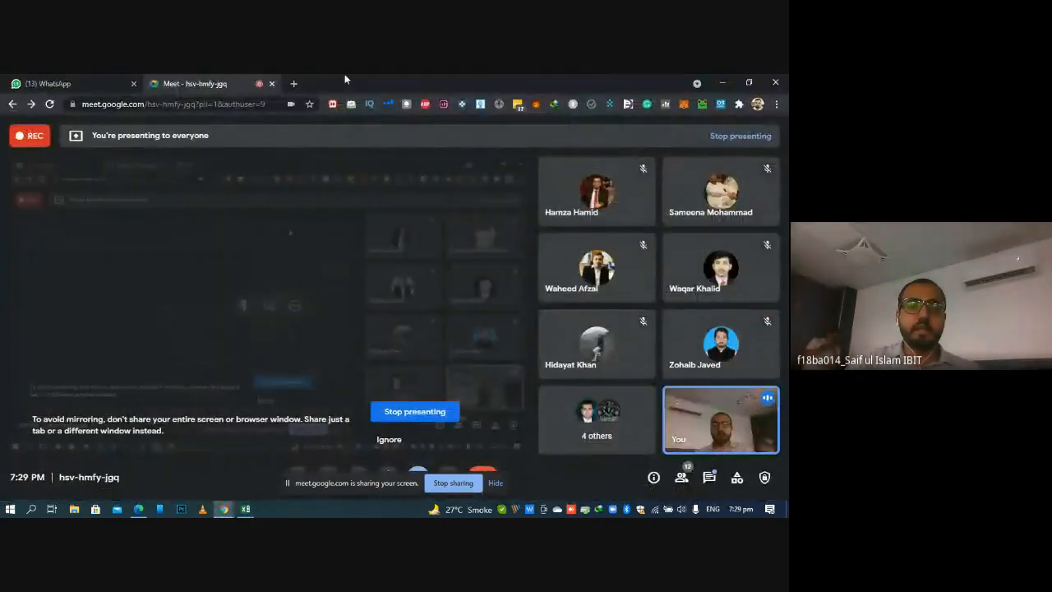
click(295, 83)
text(amazon.com)
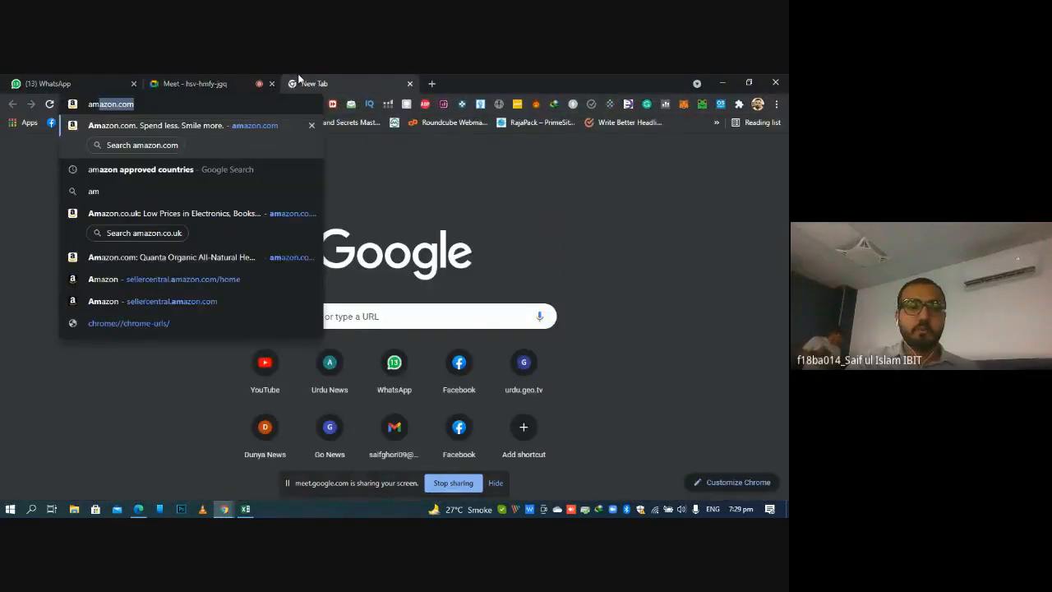
key(Return)
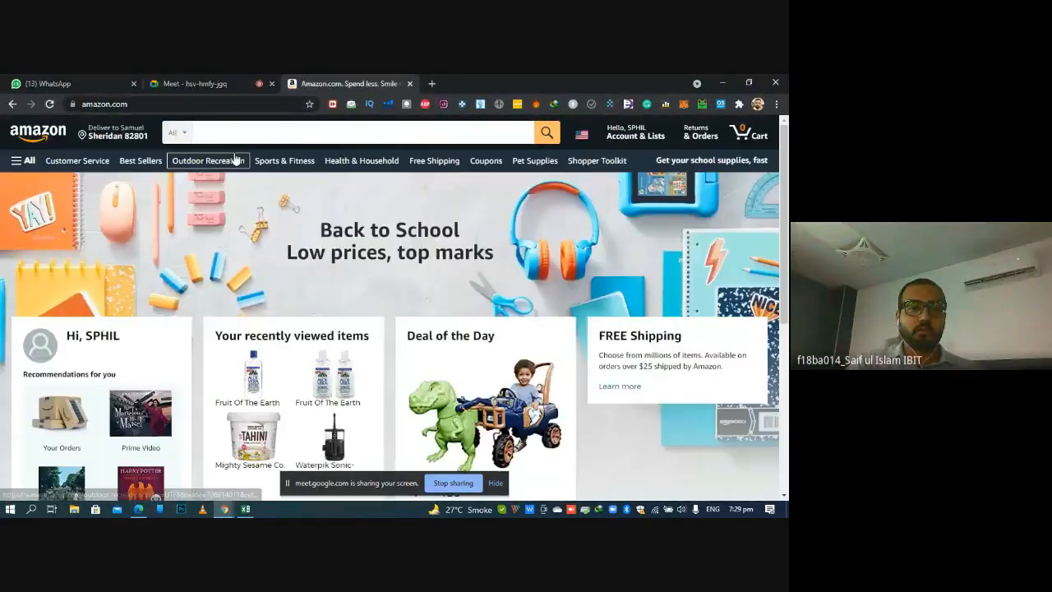
Search Amazon for "great low carb bread company" within Grocery & Gourmet Food
click(222, 137)
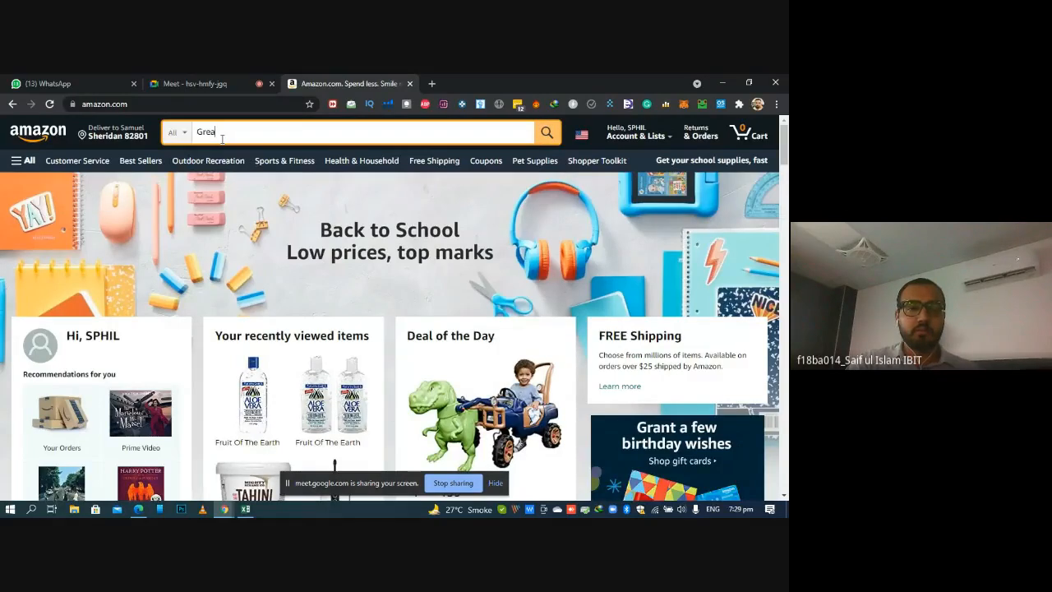
text(Great Low Carb)
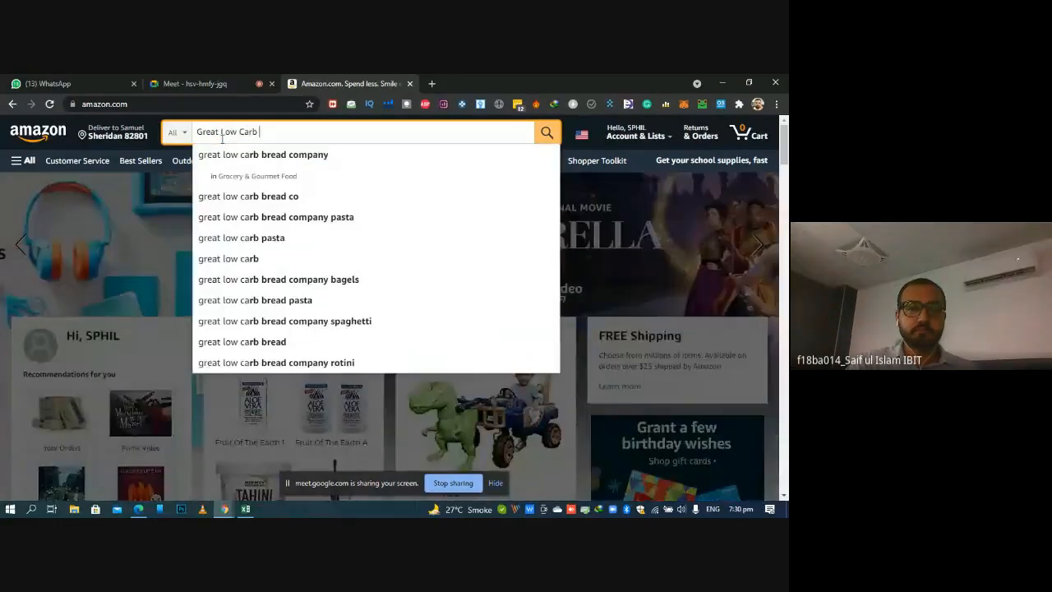
click(263, 175)
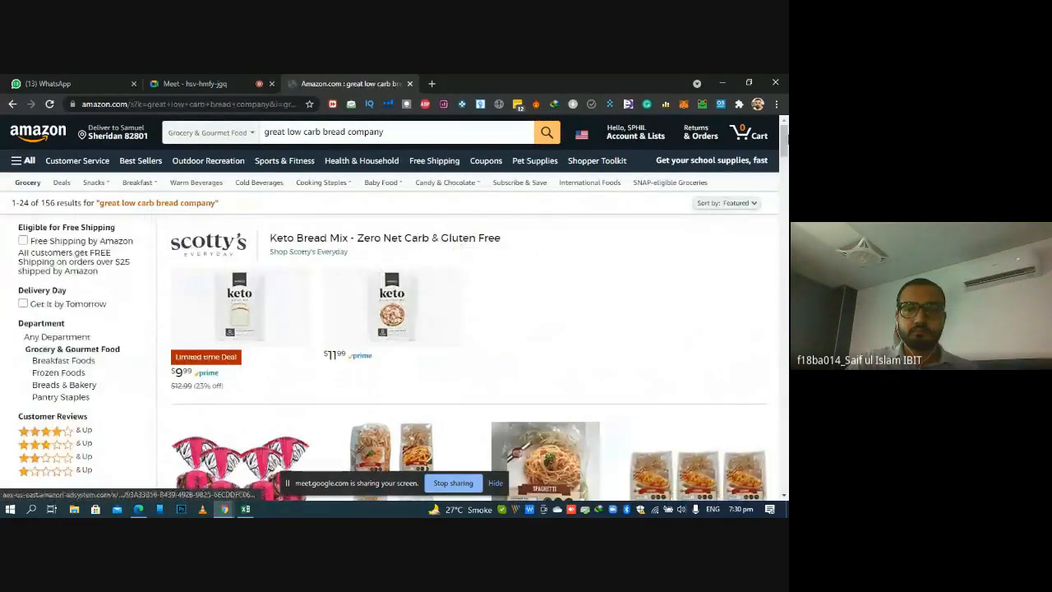
Open the Great Low Carb Bread Company Spaghetti Pasta 8 oz listing and look over its product details
scroll(468, 312, down, 4)
scroll(469, 313, up, 1)
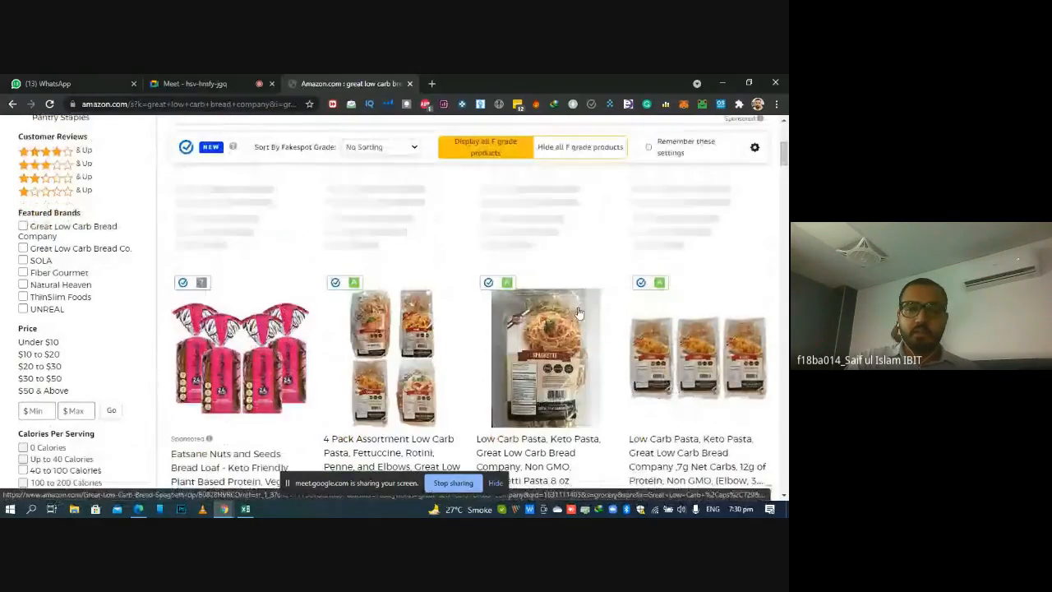
scroll(567, 280, down, 2)
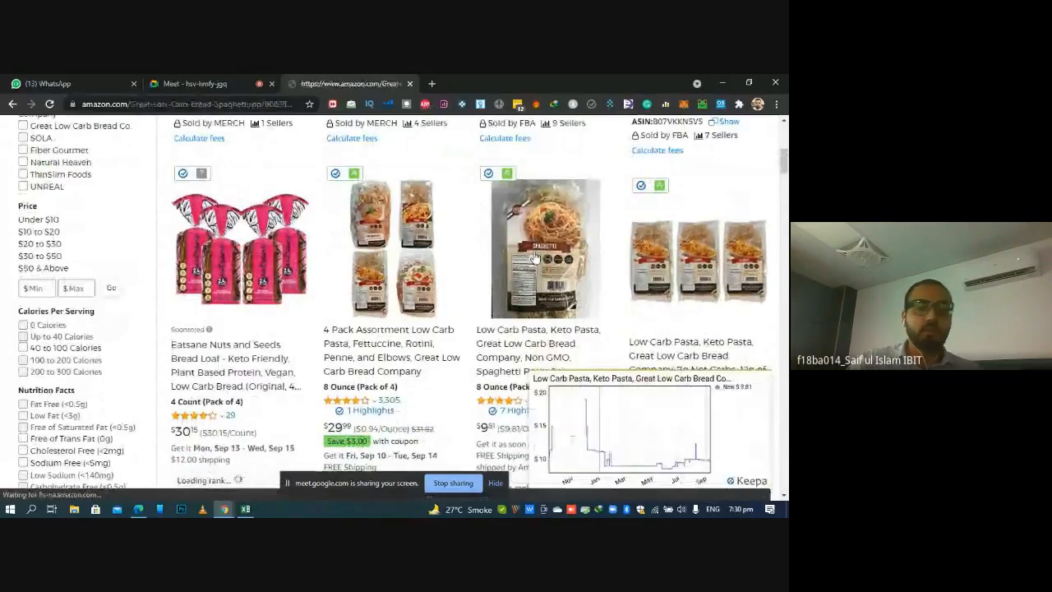
click(535, 258)
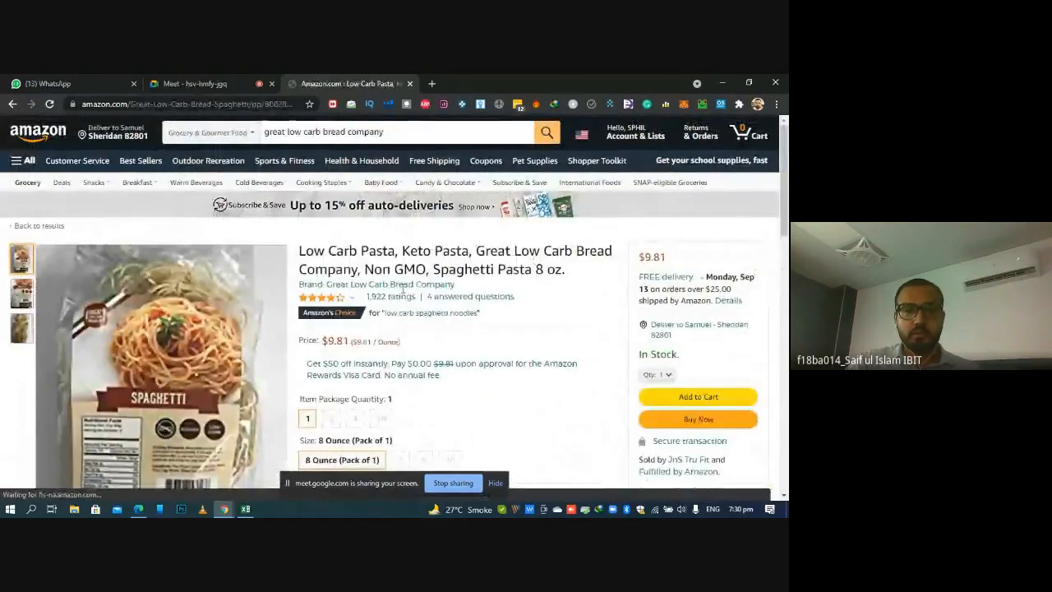
mouse_move(785, 147)
mouse_down()
mouse_move(785, 170)
mouse_move(785, 158)
mouse_up()
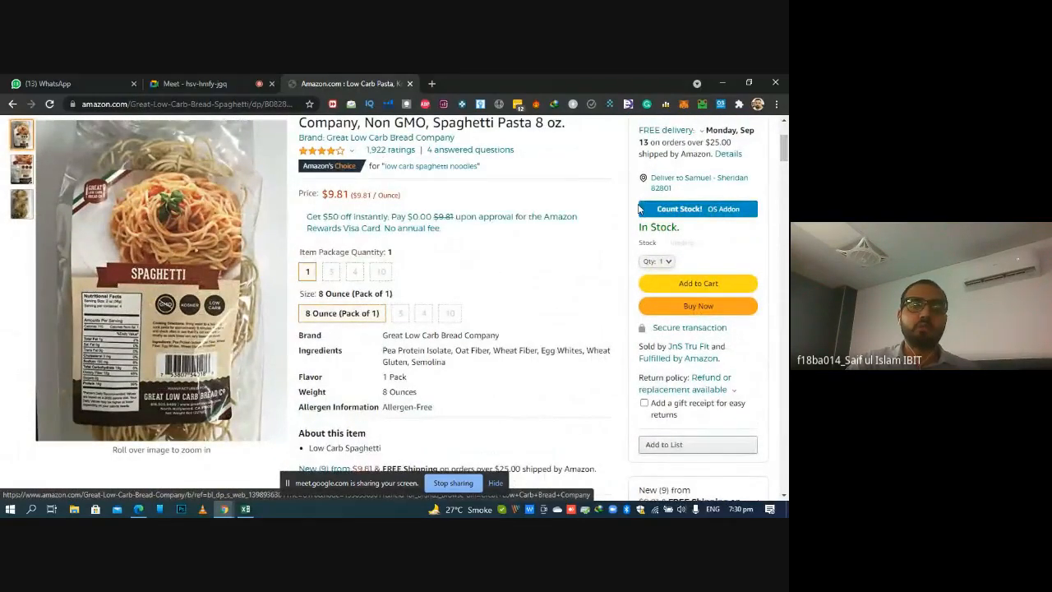
drag(785, 150, 785, 145)
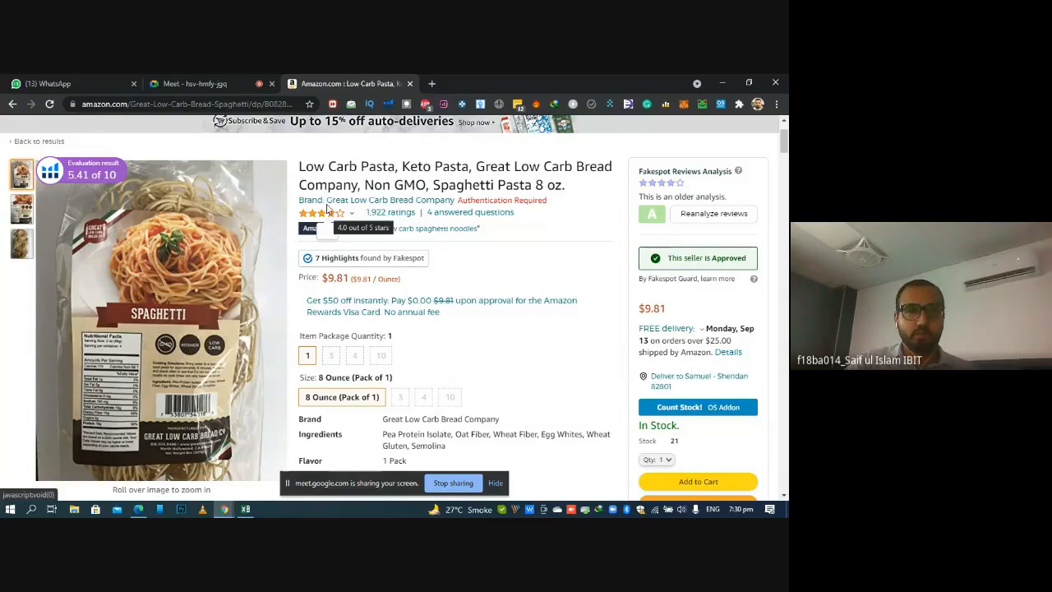
Copy the ASIN B0828HVRCD from the spaghetti listing's web address
click(271, 104)
click(272, 104)
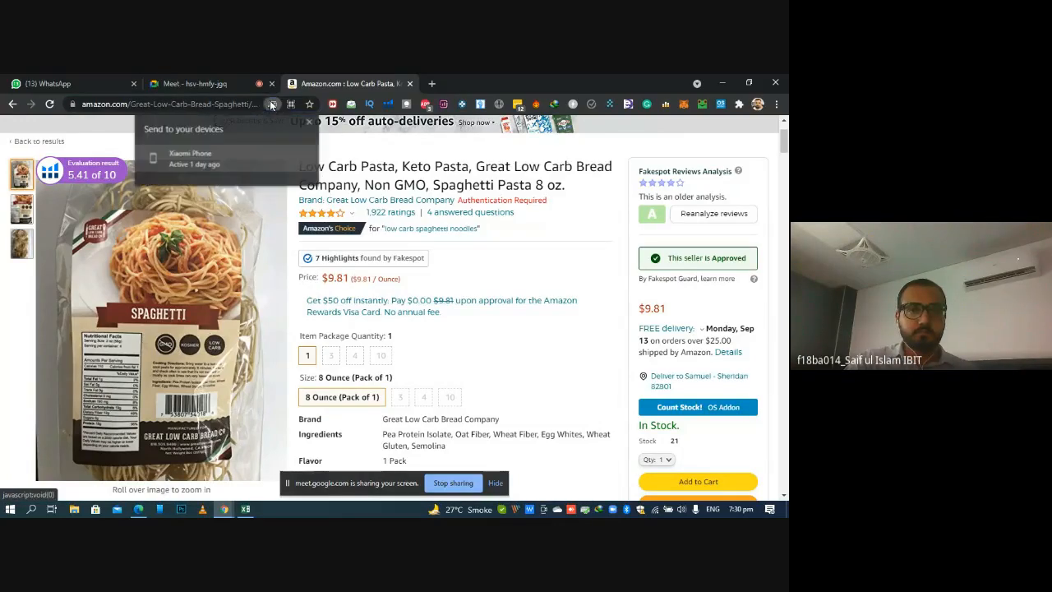
click(234, 109)
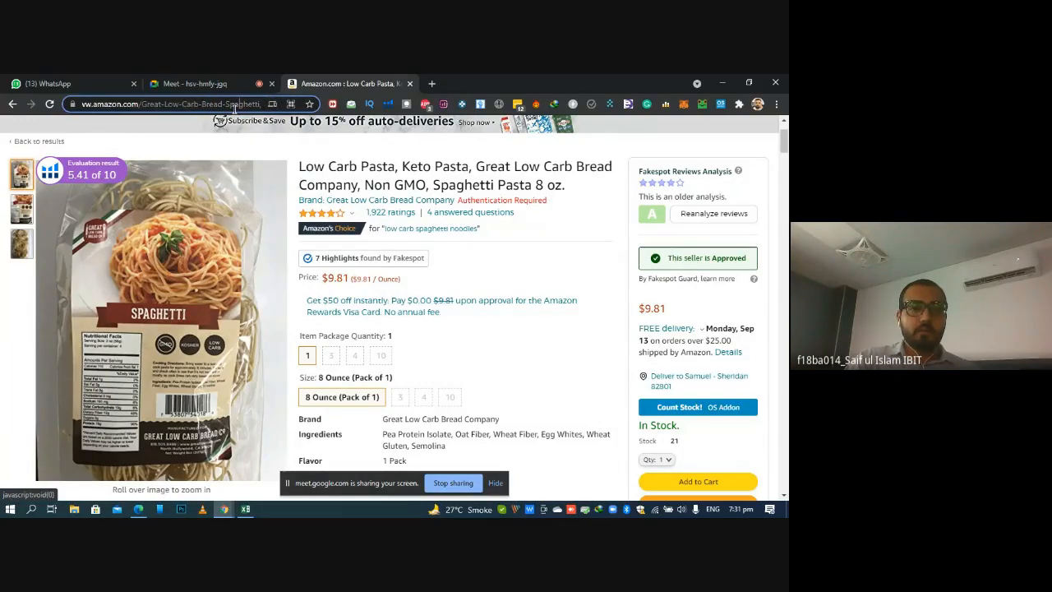
double_click(204, 104)
key(ctrl+c)
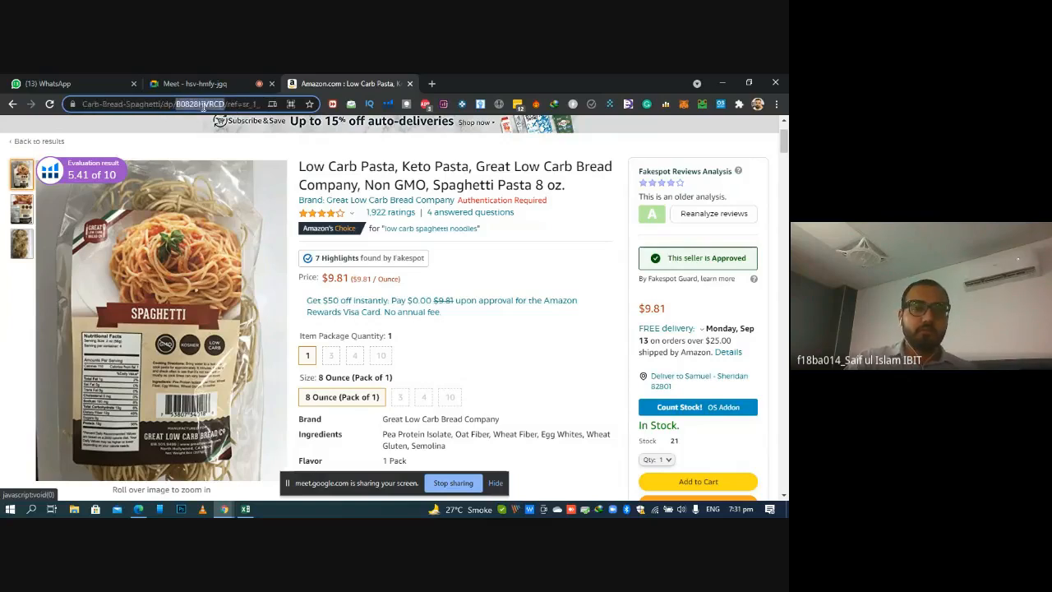
Switch to the ROI & Ordering workbook and clear the existing product data in row 2
key(alt+Tab)
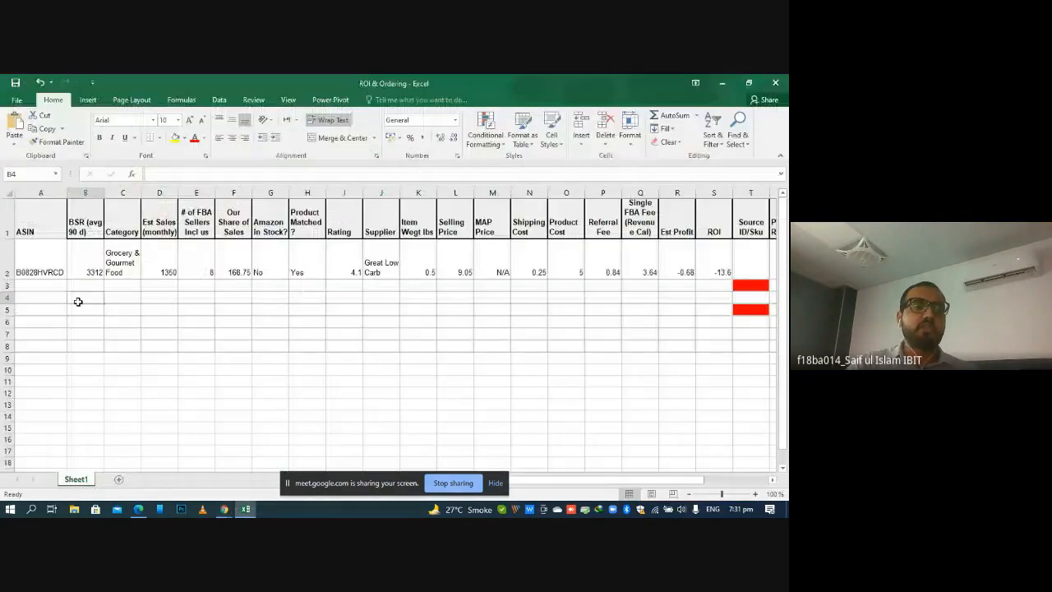
click(77, 301)
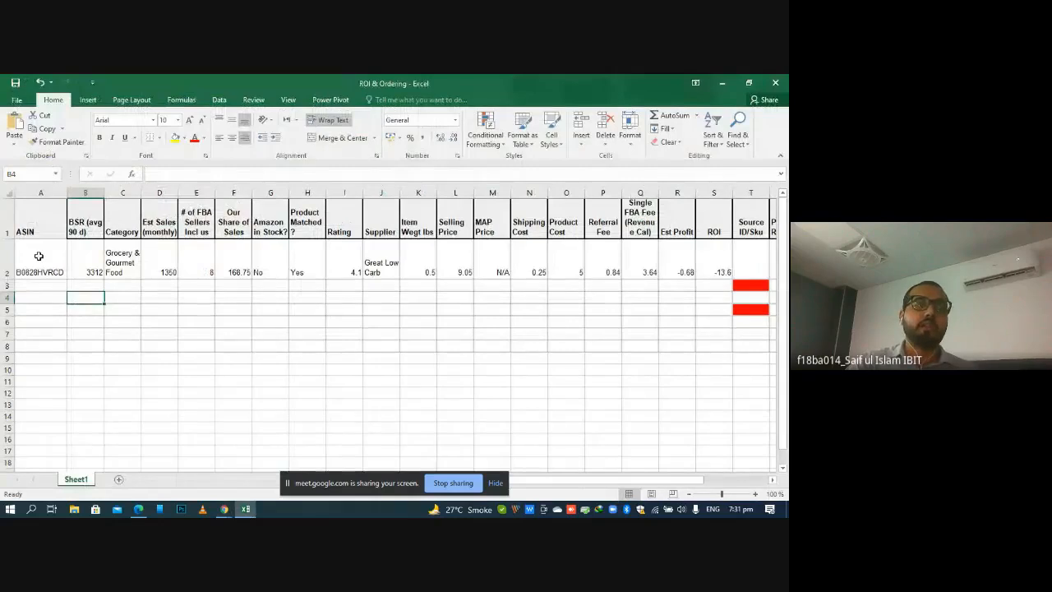
click(40, 256)
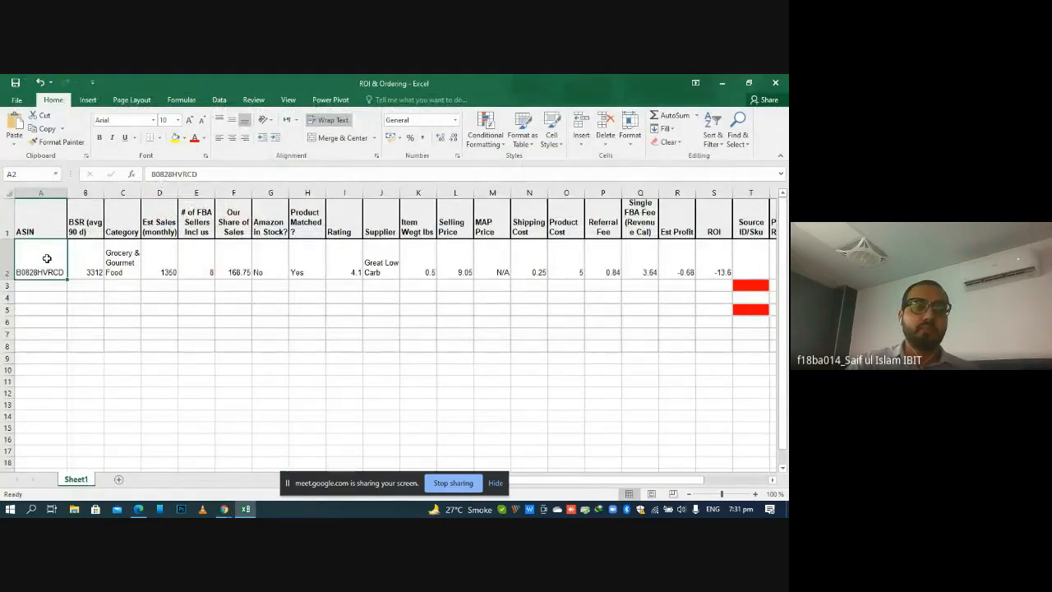
drag(46, 258, 556, 244)
key(Delete)
click(291, 333)
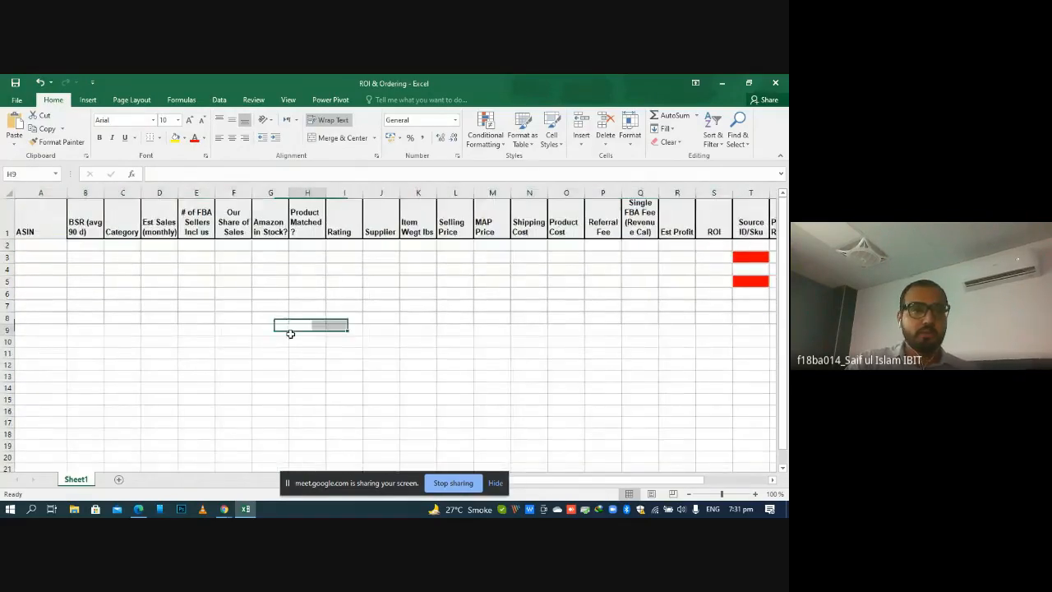
Paste the copied ASIN into cell A2 and return to the spaghetti listing on Amazon
click(31, 244)
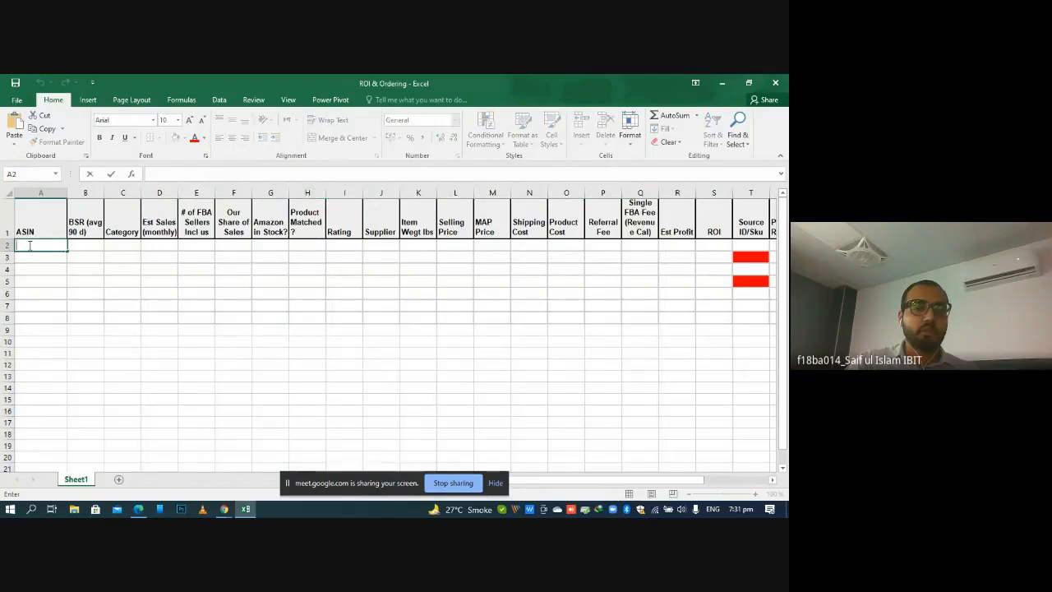
key(ctrl+v)
click(202, 352)
click(224, 509)
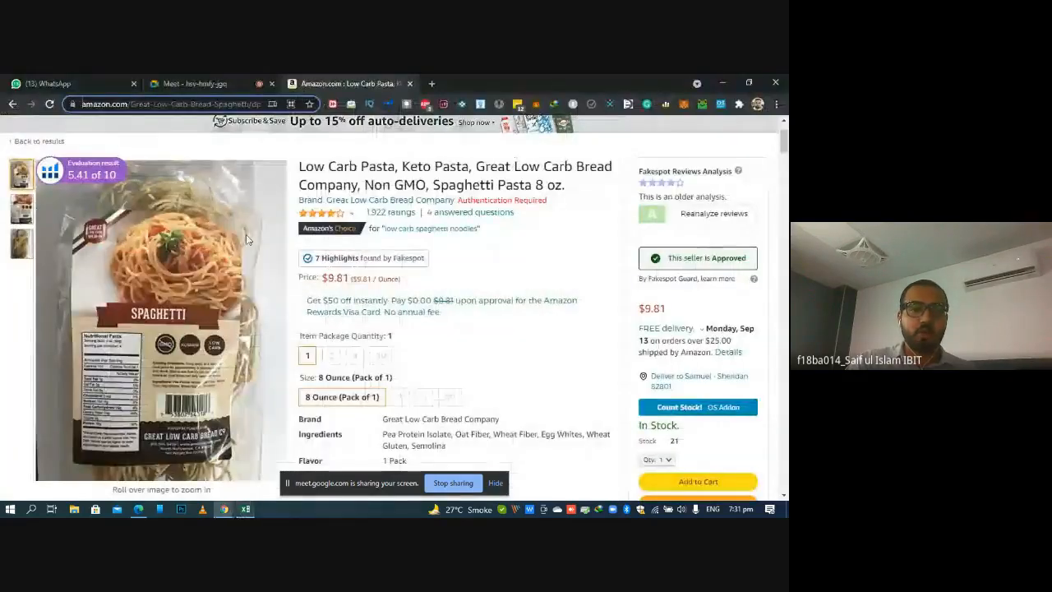
mouse_move(786, 144)
mouse_down()
mouse_move(773, 220)
mouse_move(777, 288)
mouse_move(760, 358)
mouse_move(759, 276)
mouse_move(761, 293)
mouse_move(789, 248)
mouse_move(785, 234)
mouse_move(785, 256)
mouse_move(786, 131)
mouse_up()
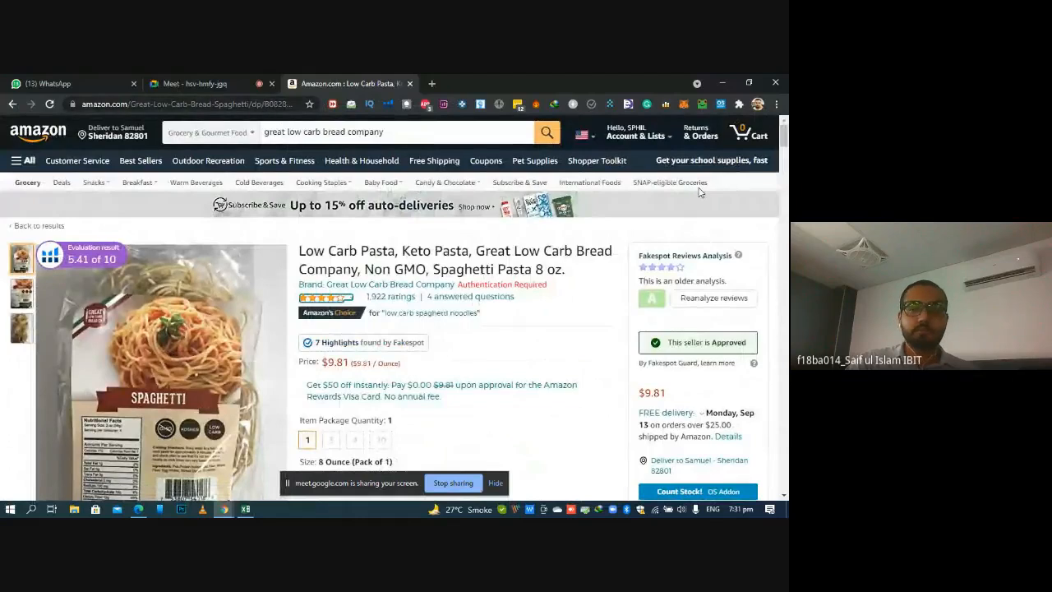
Locate the product's ASIN in the listing's calculator section and within its web address
drag(783, 137, 771, 216)
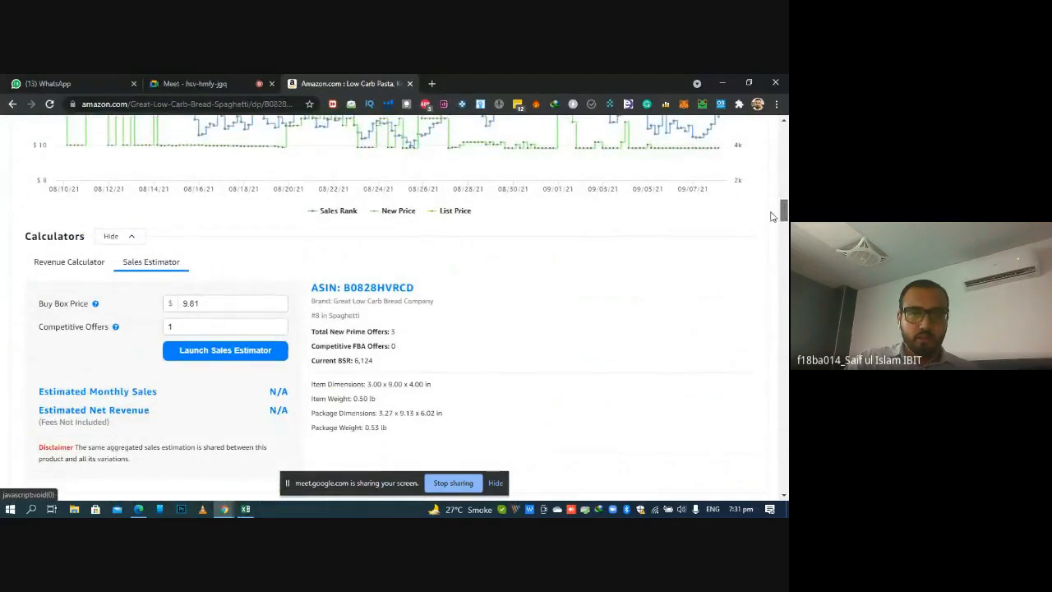
double_click(356, 286)
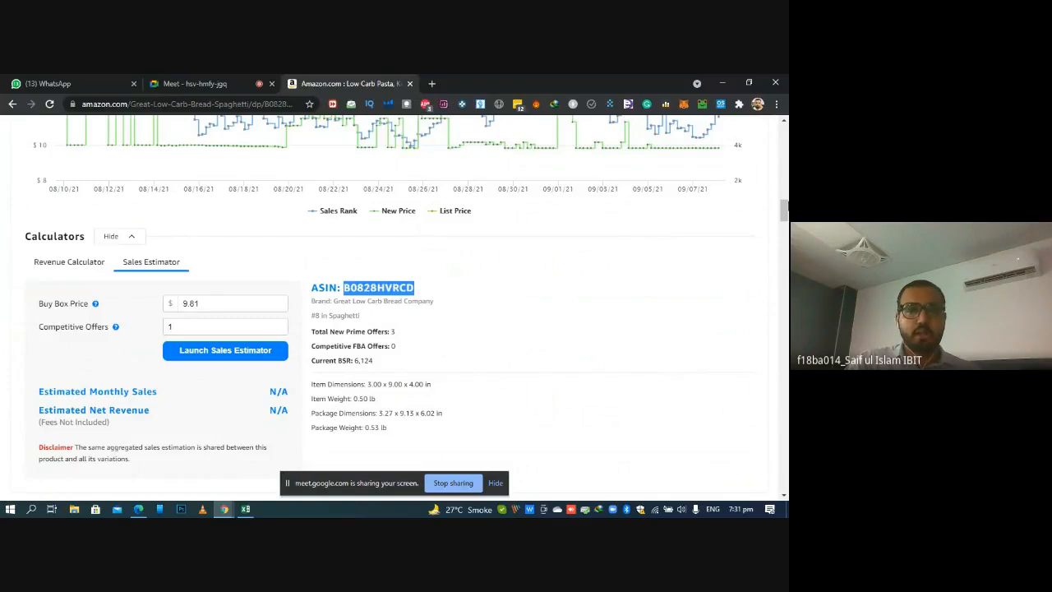
drag(788, 207, 787, 138)
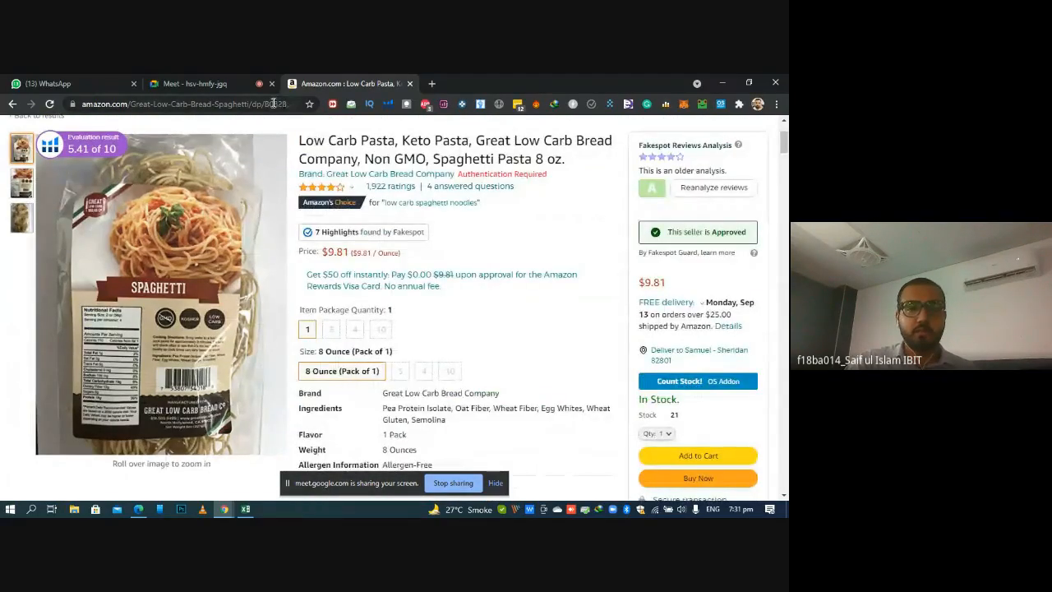
click(273, 104)
click(239, 104)
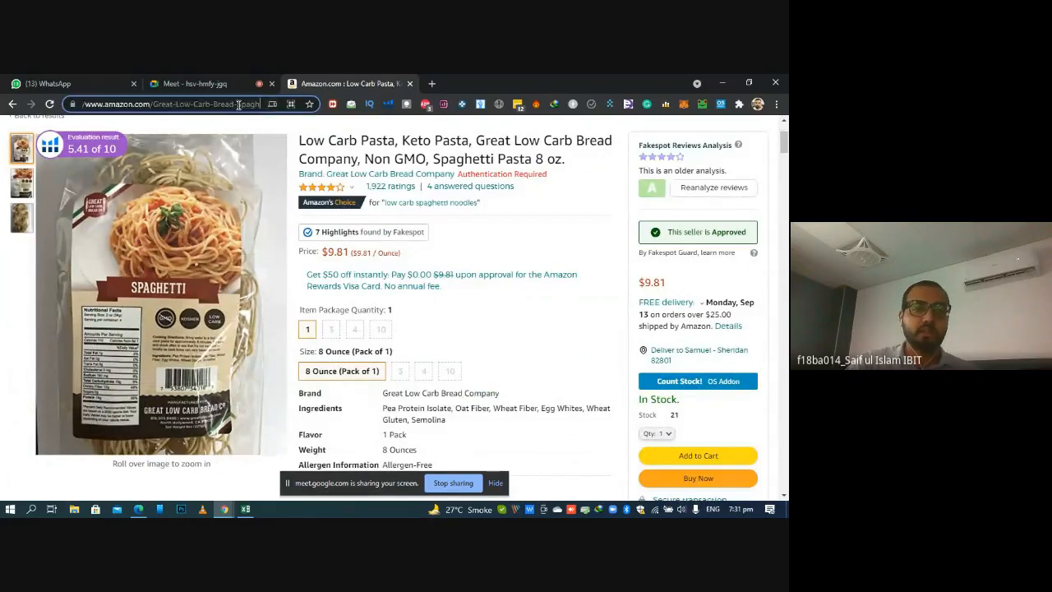
key(Right)
key(Right)
key(Right)
key(Right)
key(Right)
key(Right)
key(Right)
key(Right)
key(Right)
key(Right)
key(Right)
key(Right)
key(Right)
key(Right)
key(Right)
key(Right)
key(Right)
key(Right)
key(Right)
key(Right)
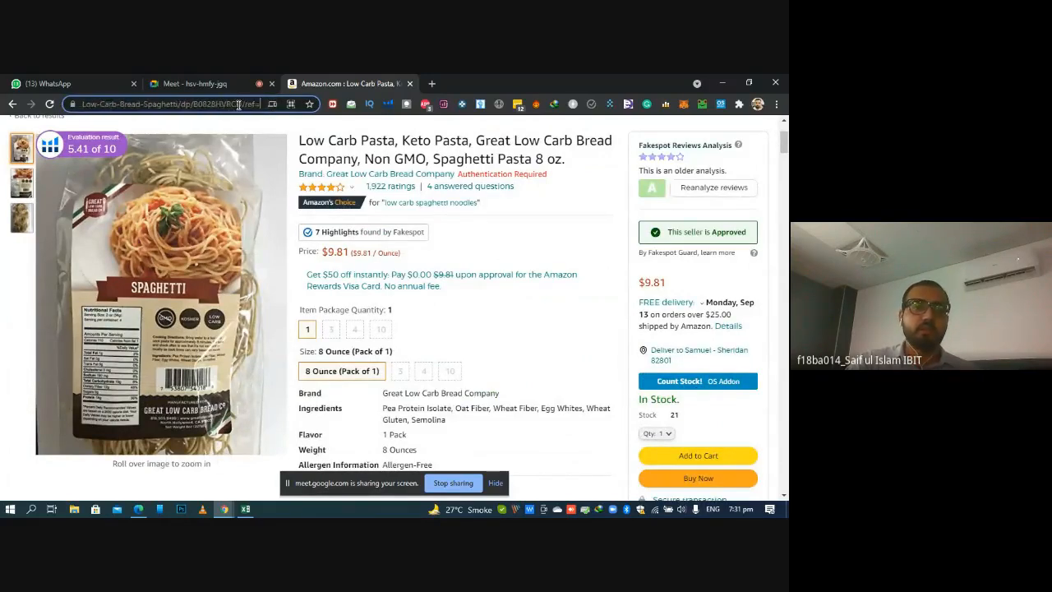
Switch to the ROI & Ordering workbook and check the ASIN in cell A2 and the BSR (avg 90 d) column
click(245, 509)
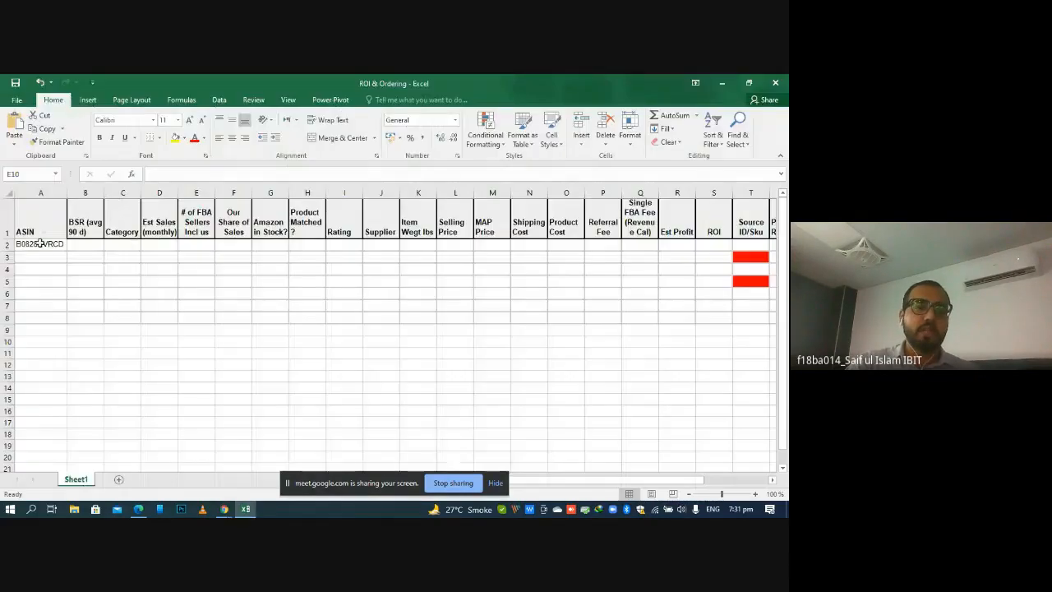
click(40, 243)
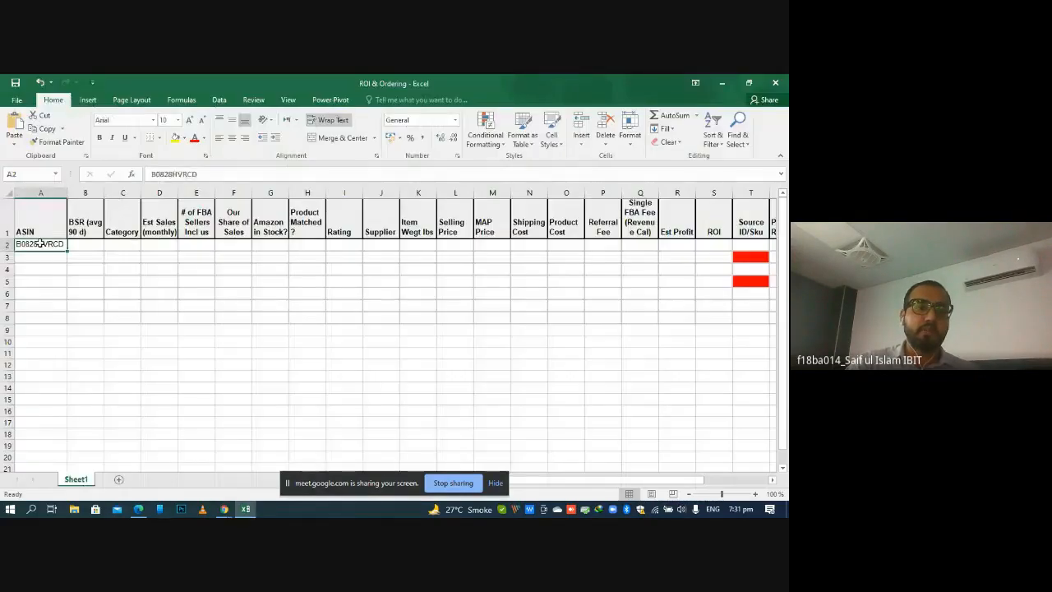
click(86, 244)
click(84, 219)
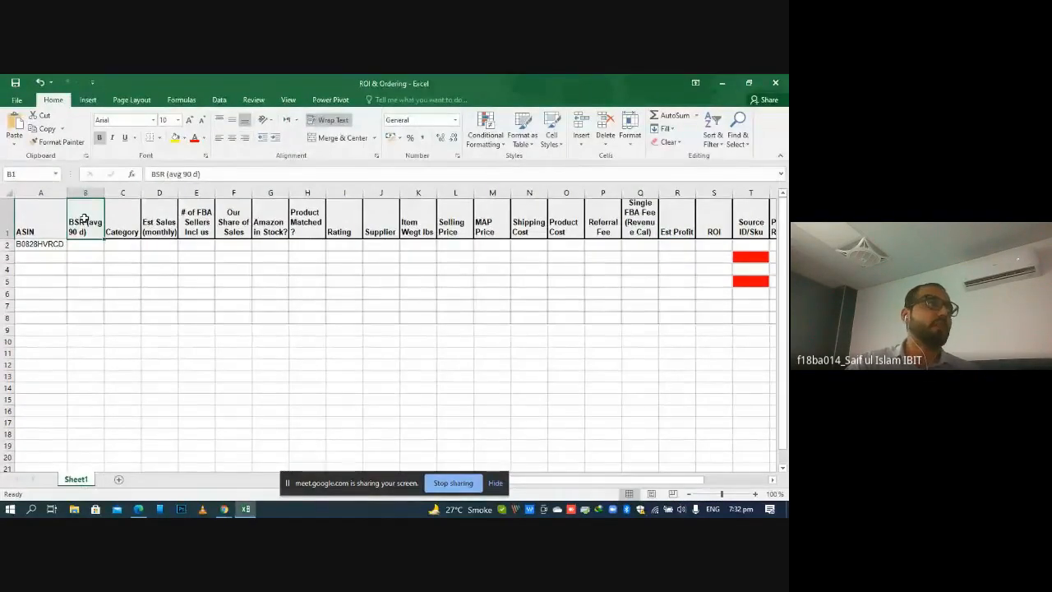
Return to the Amazon listing and log in to its price history chart with the saved username and password, closing the LastPass prompt
click(247, 509)
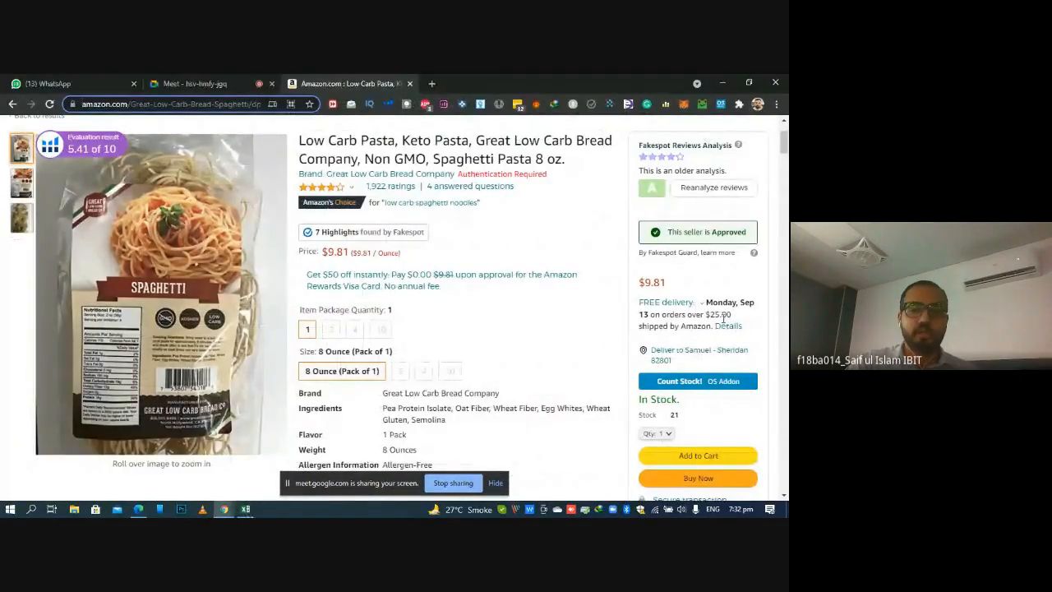
scroll(395, 304, down, 10)
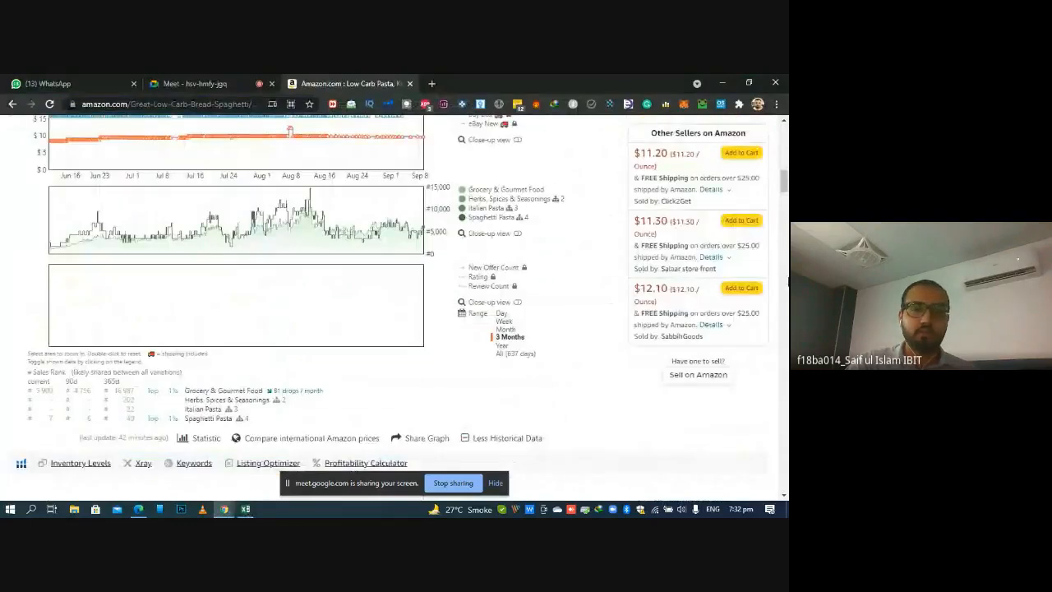
scroll(507, 221, up, 4)
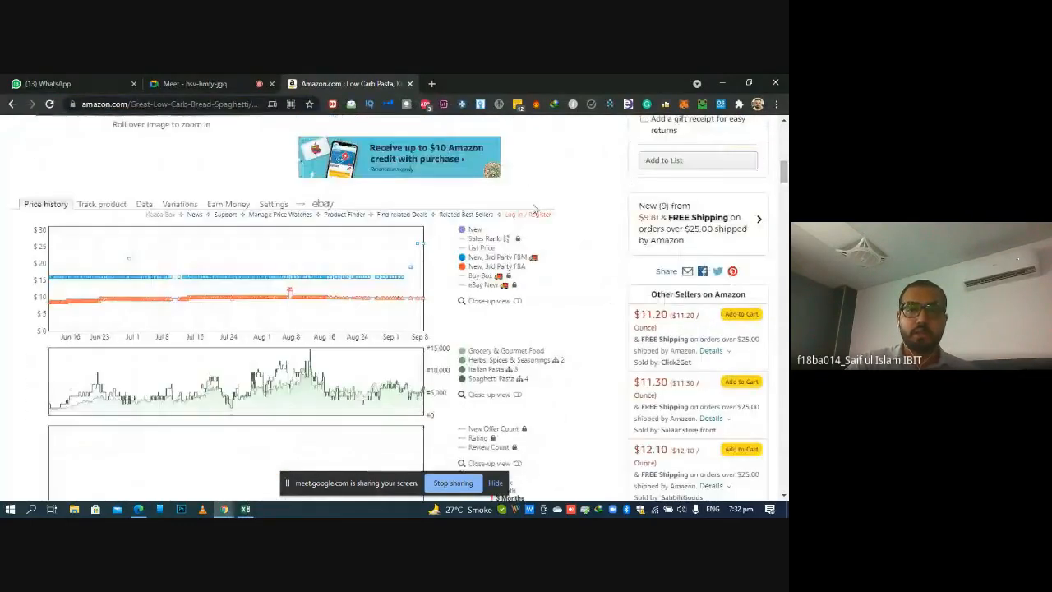
click(509, 215)
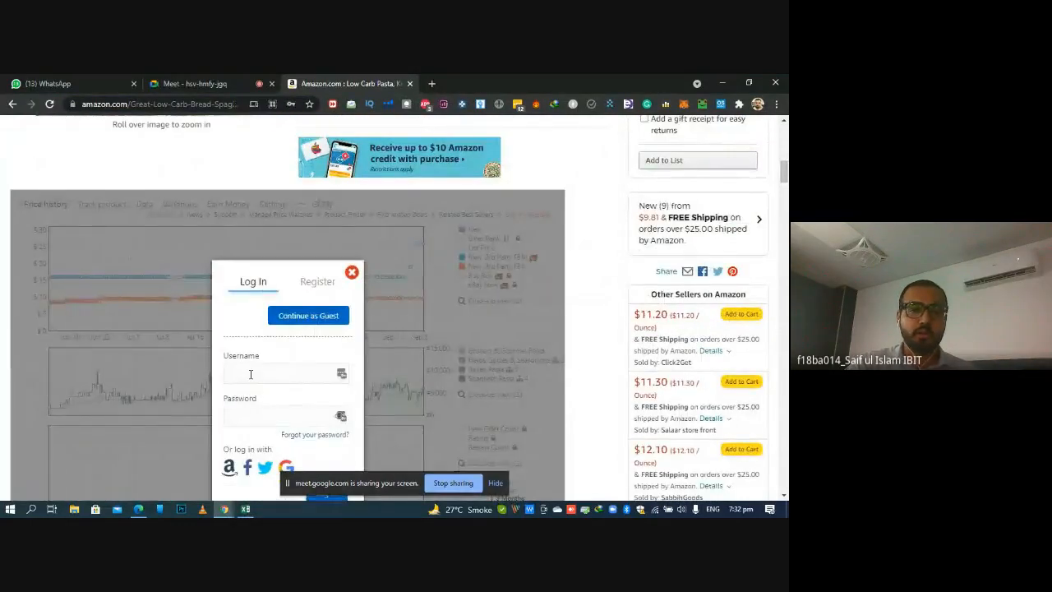
click(272, 374)
click(269, 83)
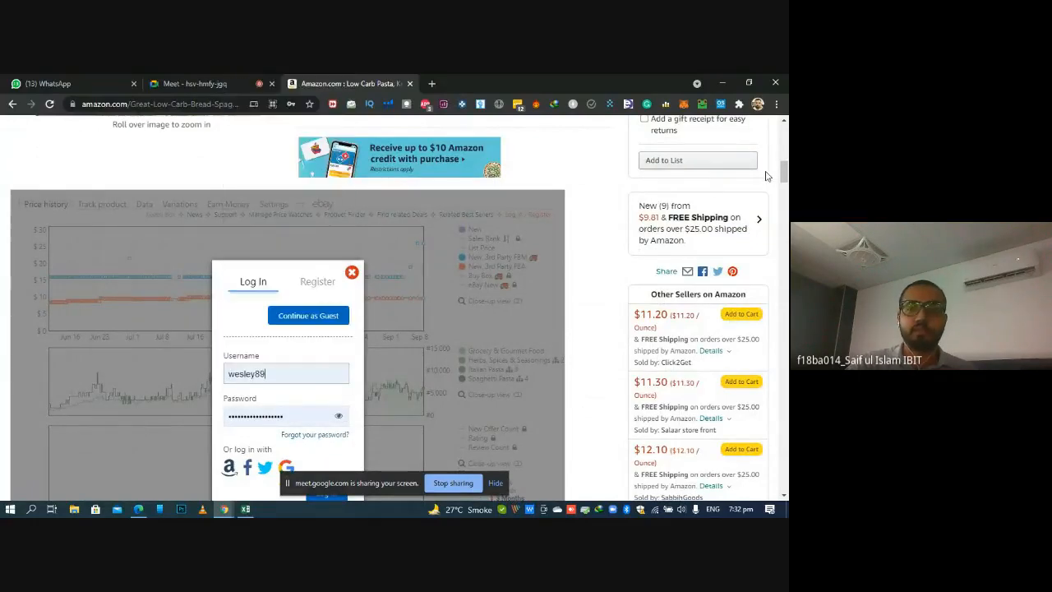
scroll(362, 372, down, 3)
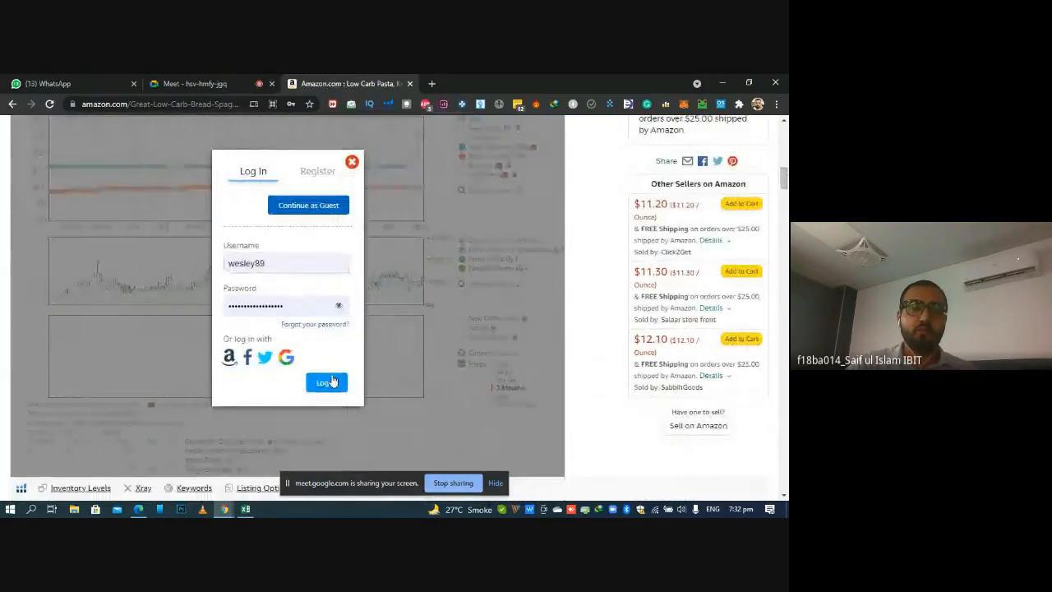
click(329, 380)
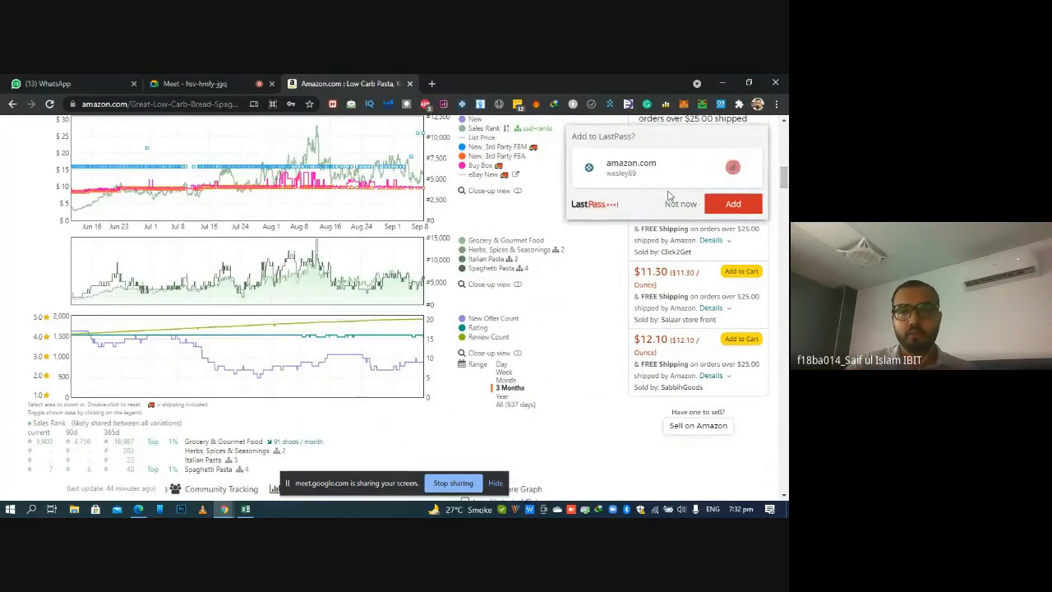
click(722, 194)
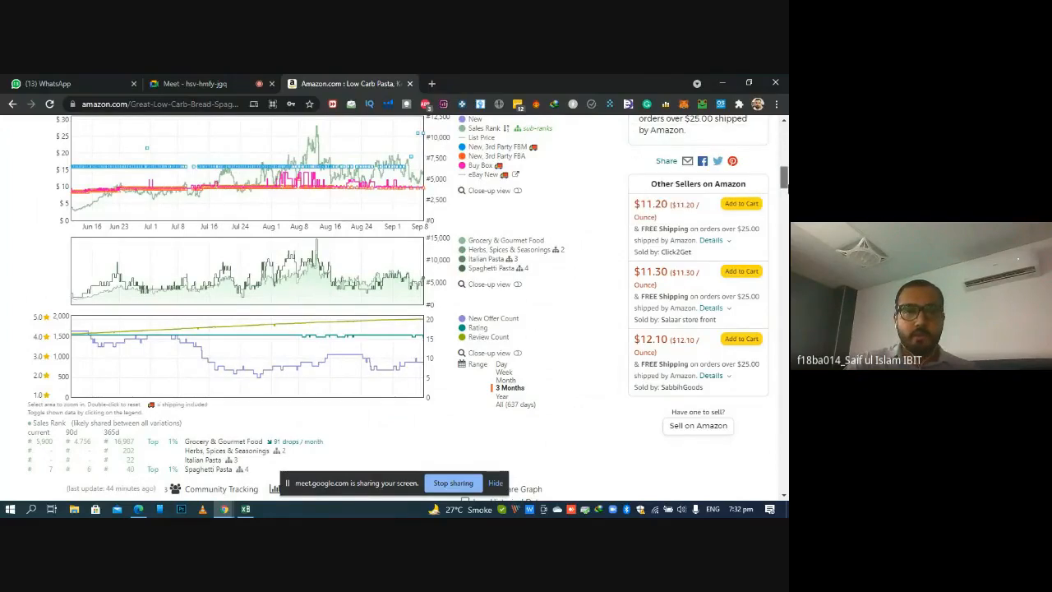
Look up the 90-day average sales rank in the price history statistics and enter 4756 in the workbook's cell B2
scroll(399, 309, up, 2)
scroll(399, 309, down, 3)
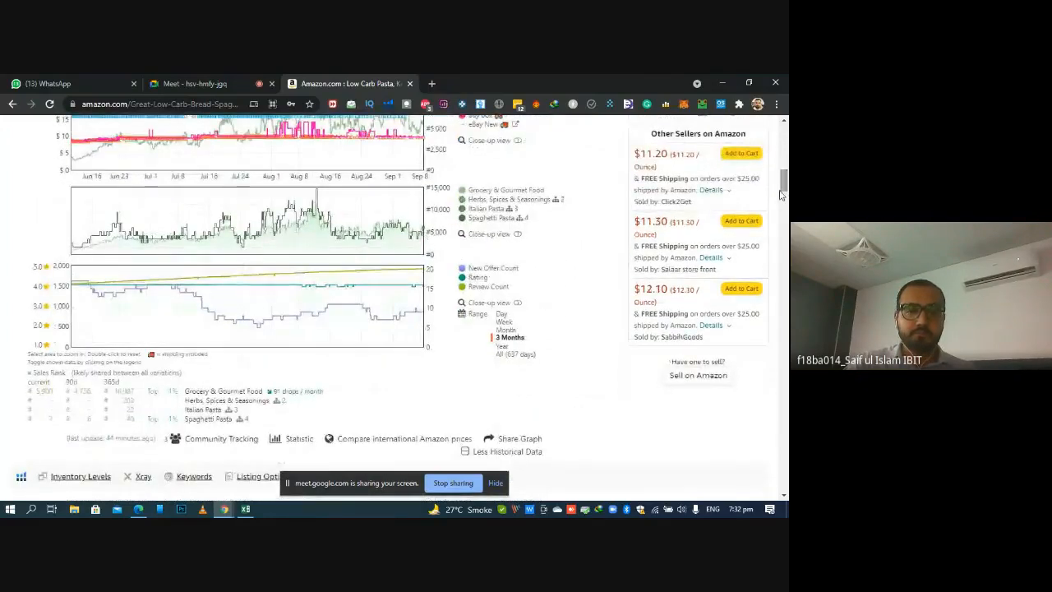
mouse_move(286, 448)
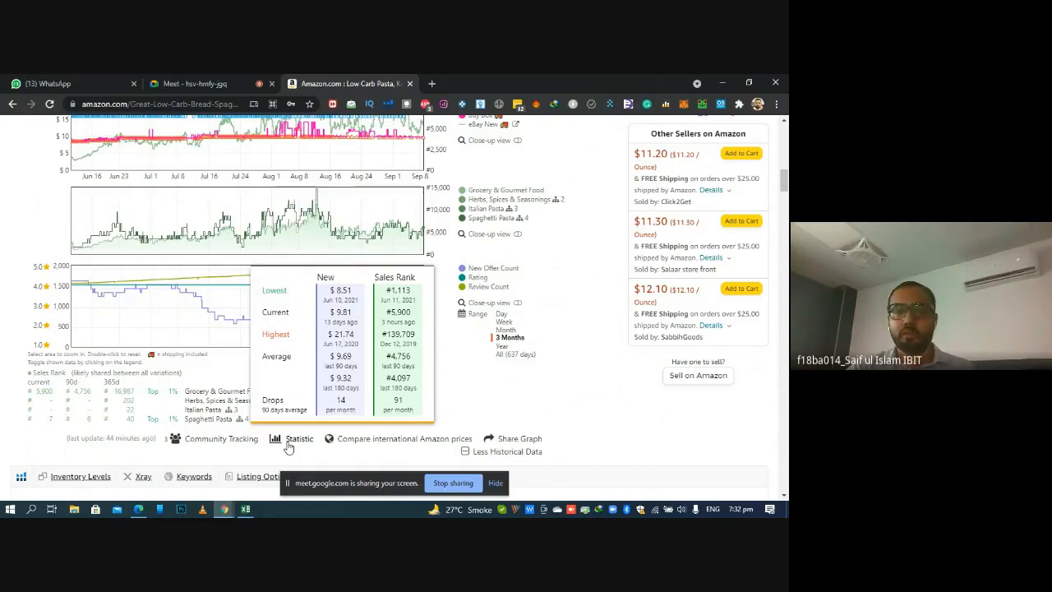
click(245, 509)
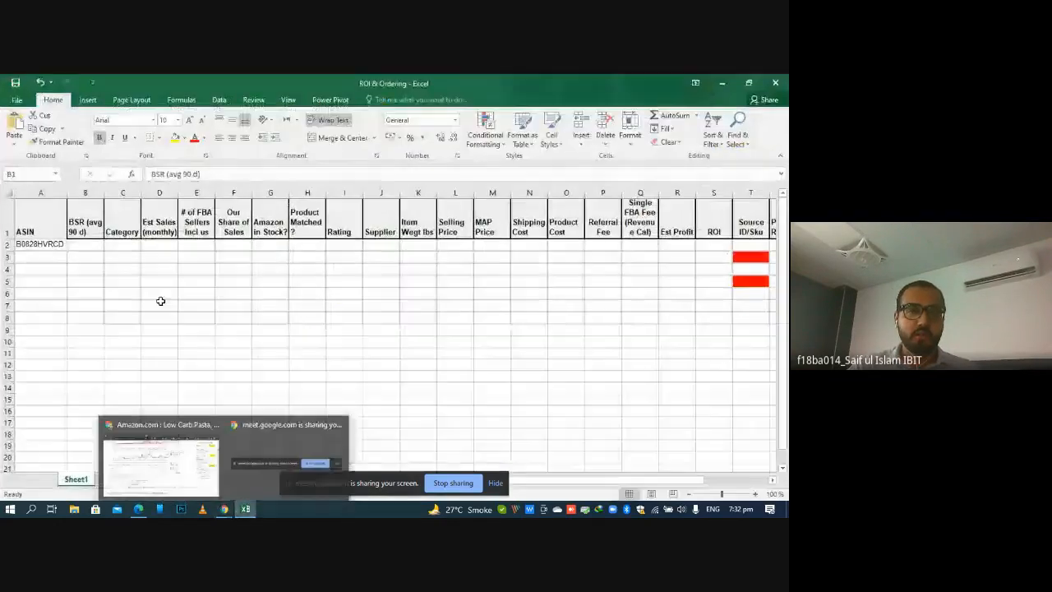
click(89, 244)
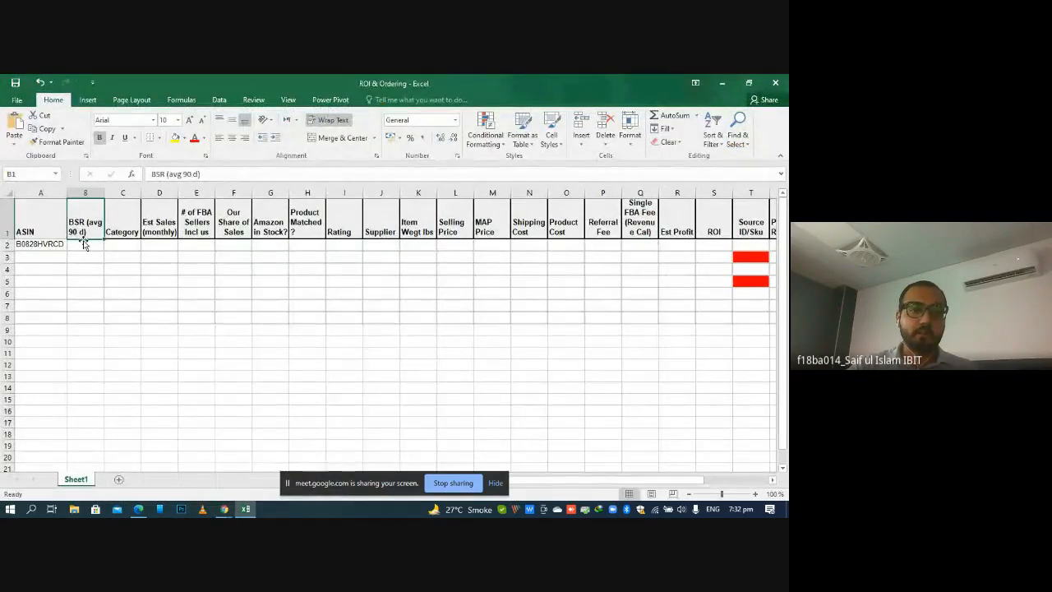
double_click(91, 245)
text(475)
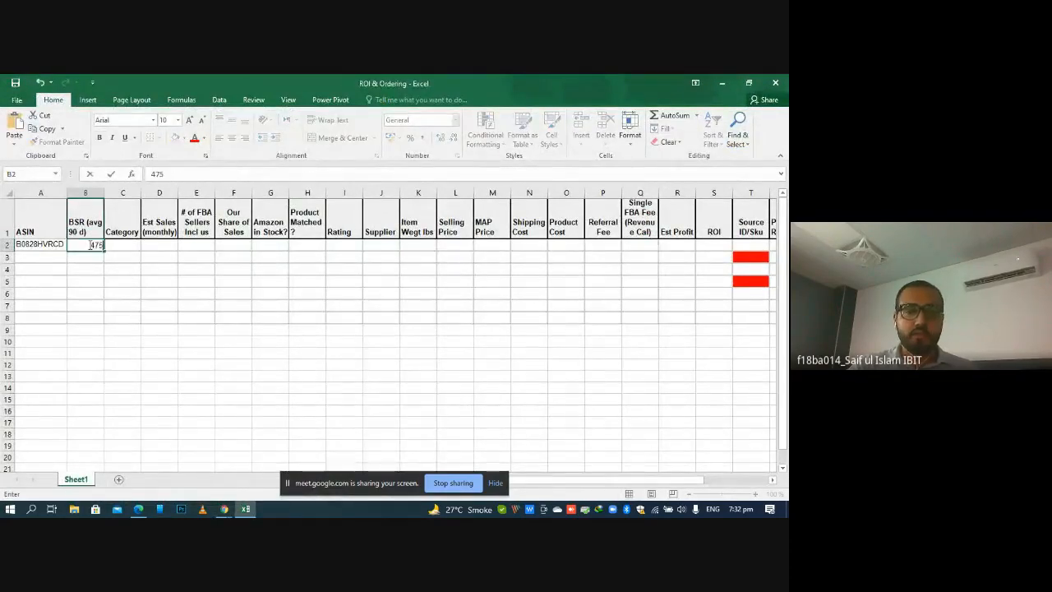
text(6)
key(Tab)
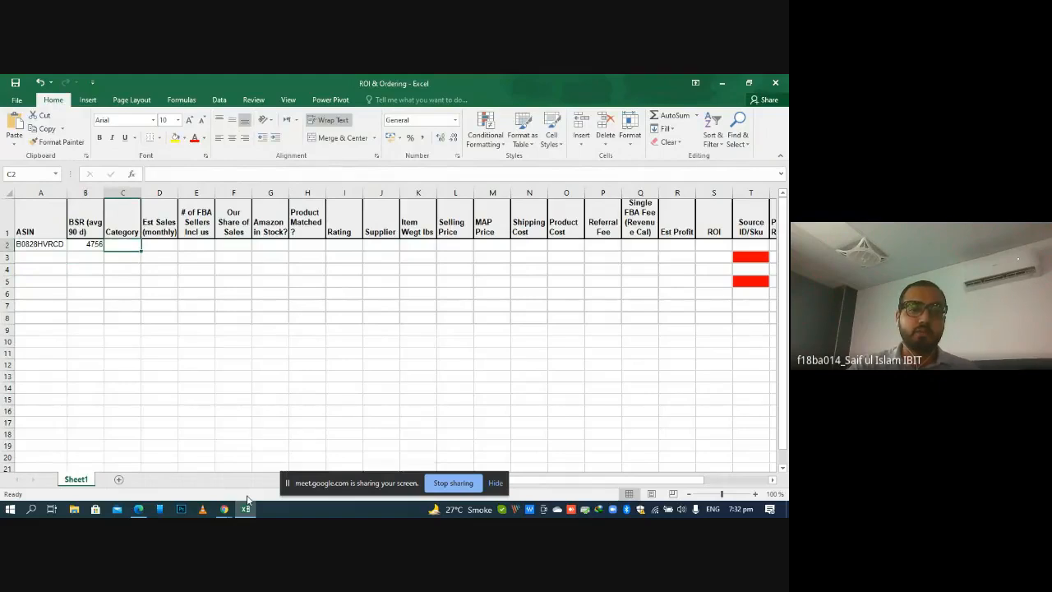
Check the product category on the Amazon listing and enter Grocery & Gourmet Food in the workbook's cell C2
click(223, 509)
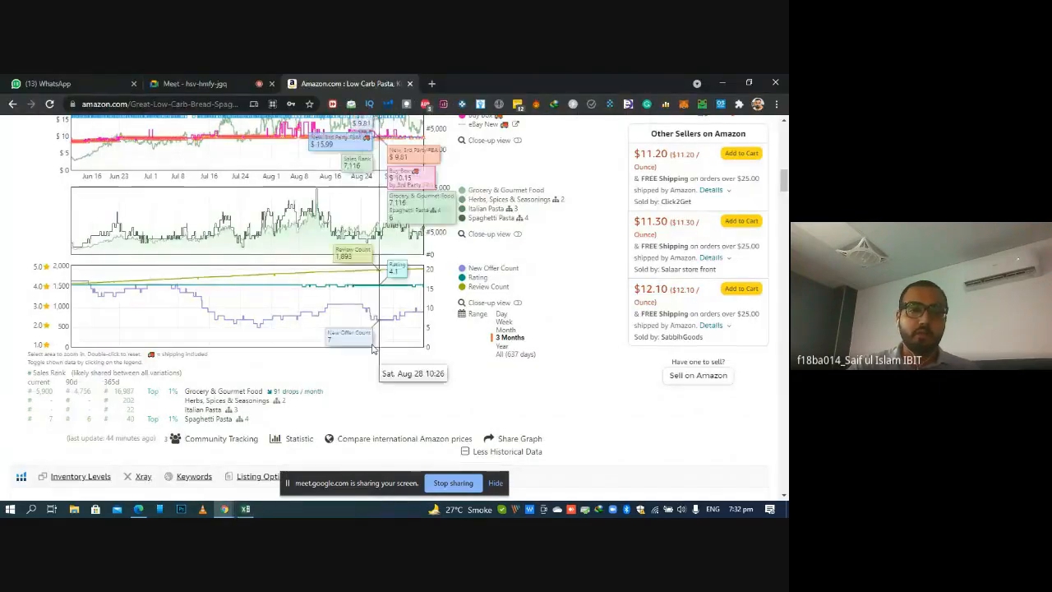
click(245, 509)
click(123, 245)
text(G)
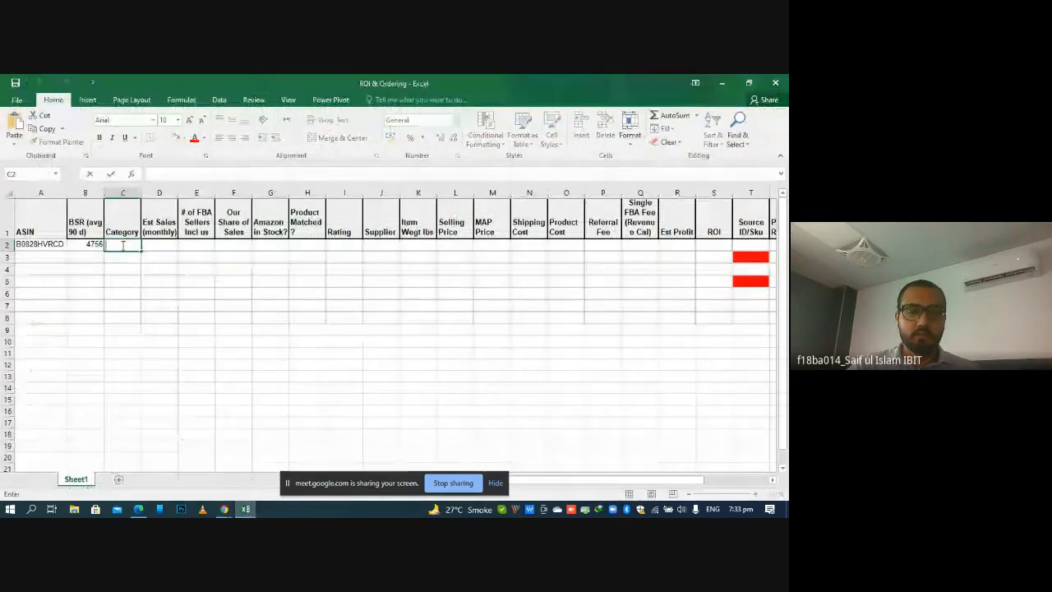
text(rocery &)
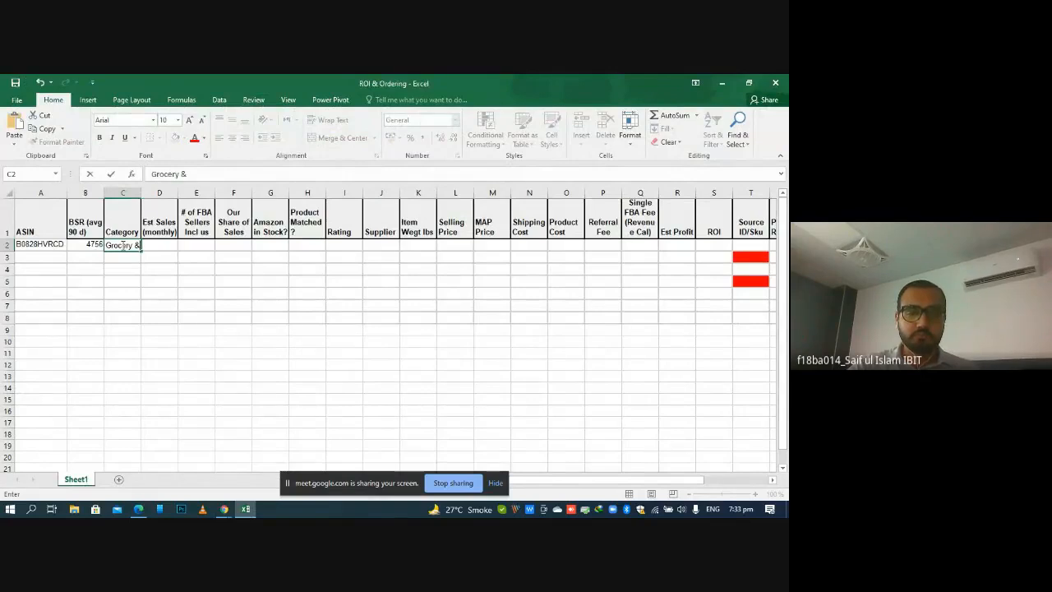
text(Gourment)
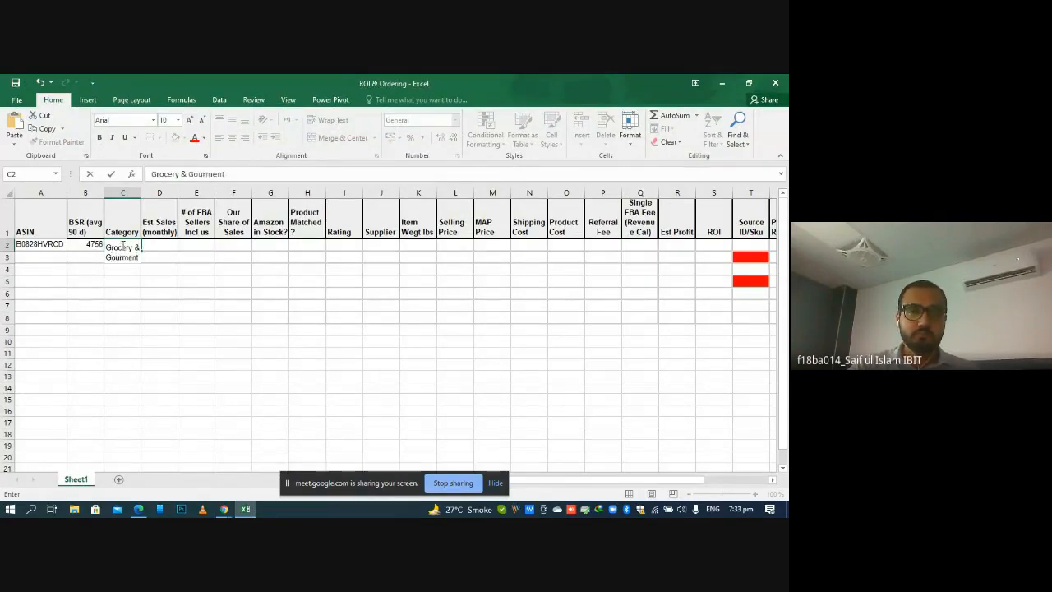
key(BackSpace)
key(BackSpace)
text(t Food)
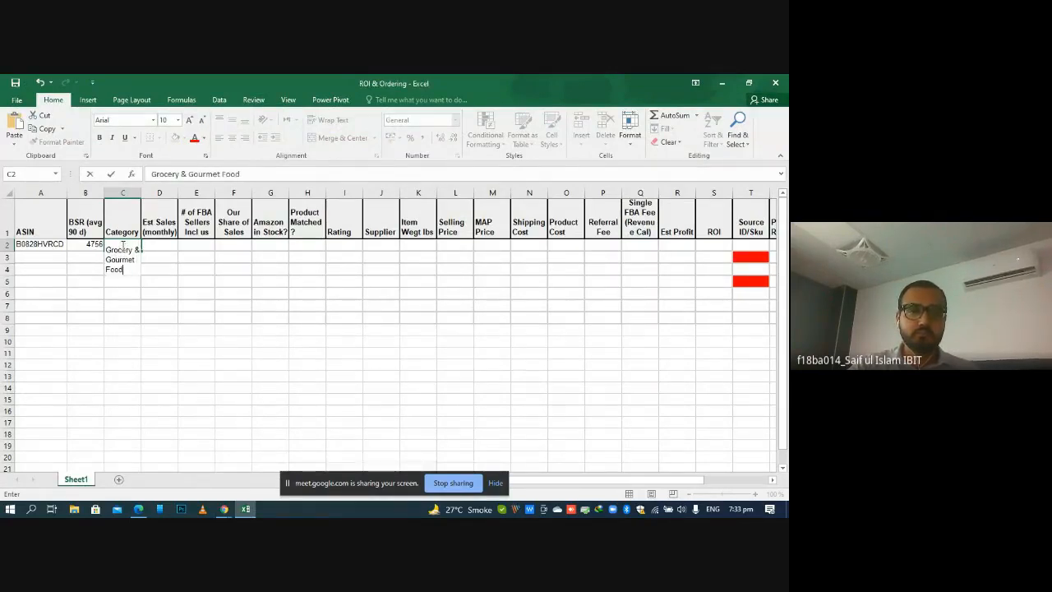
key(Return)
Open the Est Sales (monthly) cell D2 for editing and look over the sales rank charts on the Amazon listing
double_click(151, 255)
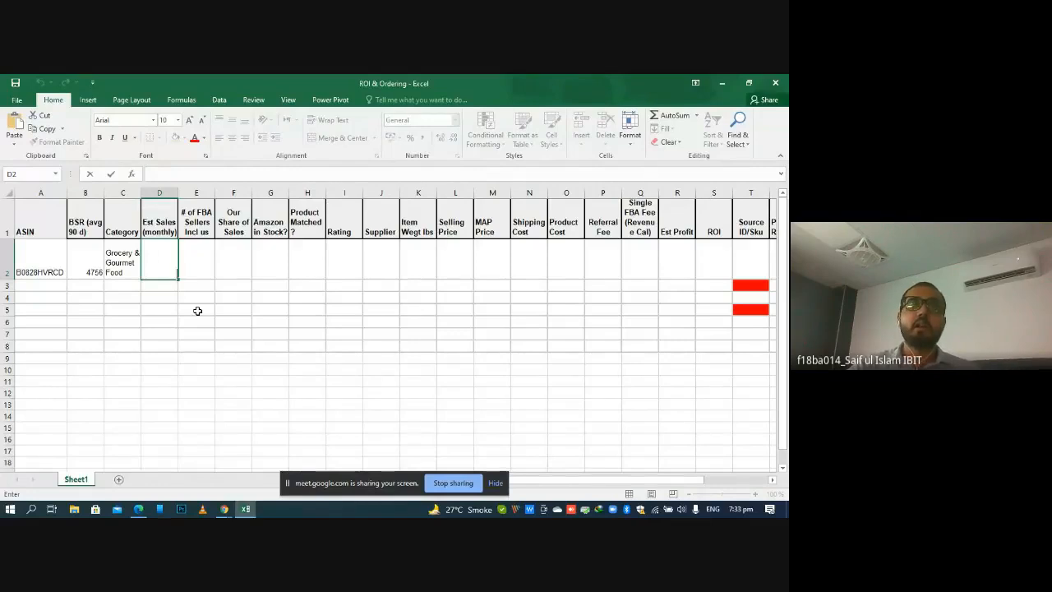
click(224, 509)
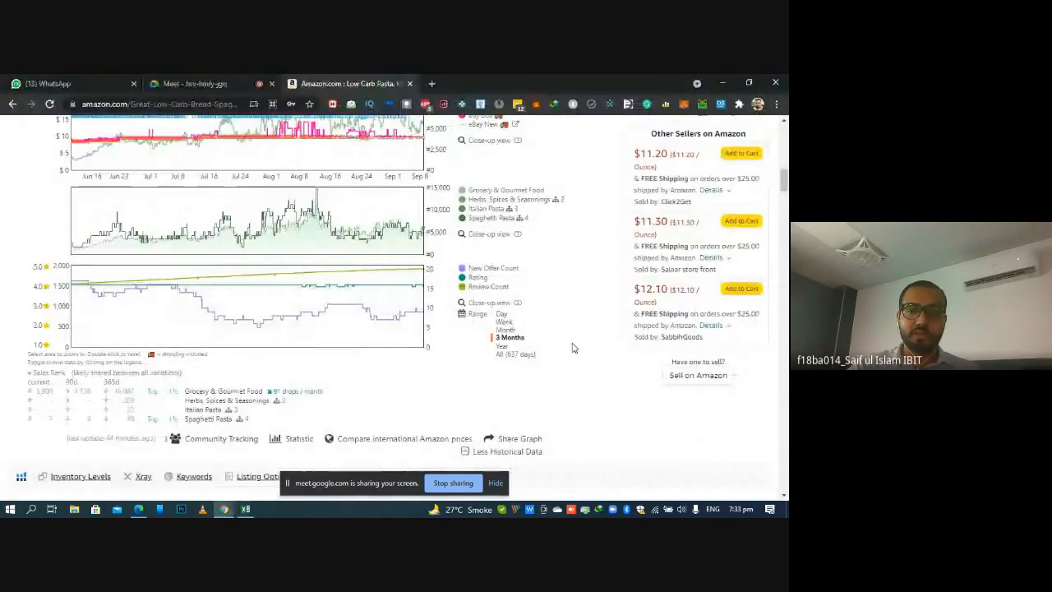
mouse_move(784, 184)
mouse_down()
mouse_move(786, 196)
mouse_move(785, 186)
mouse_up()
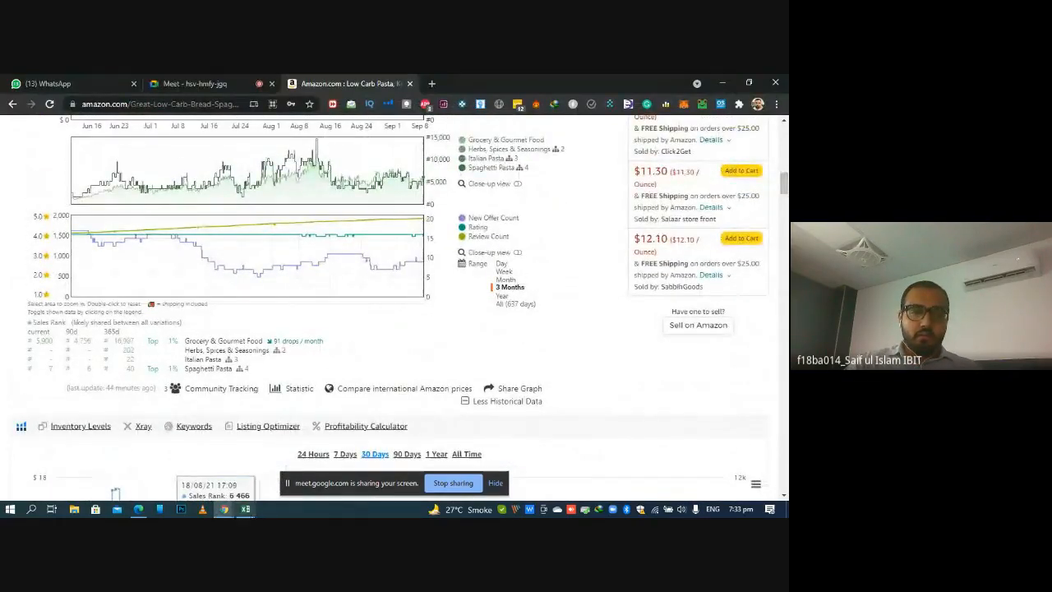
click(245, 509)
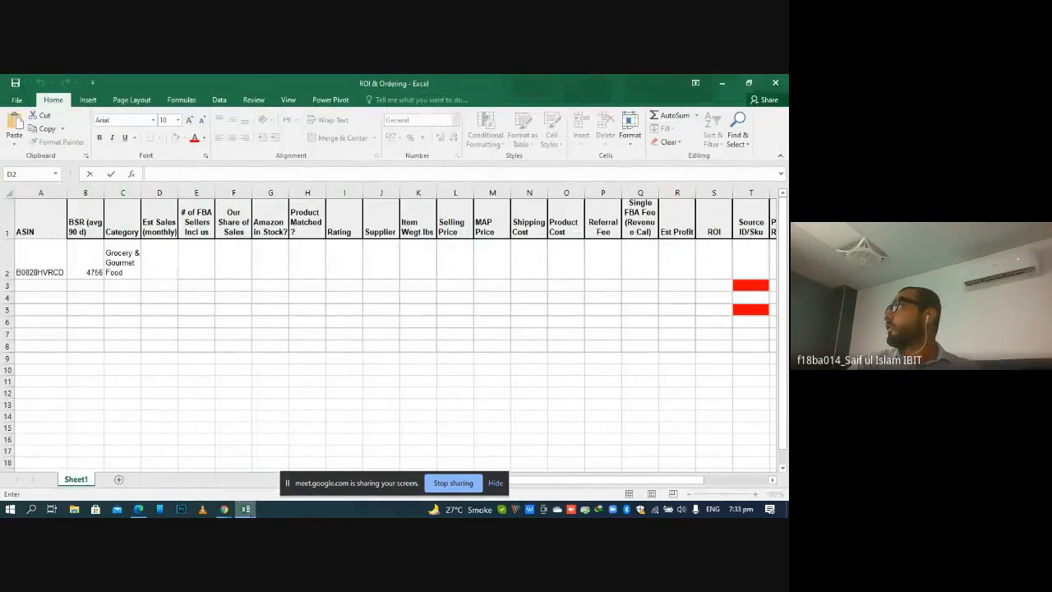
click(224, 509)
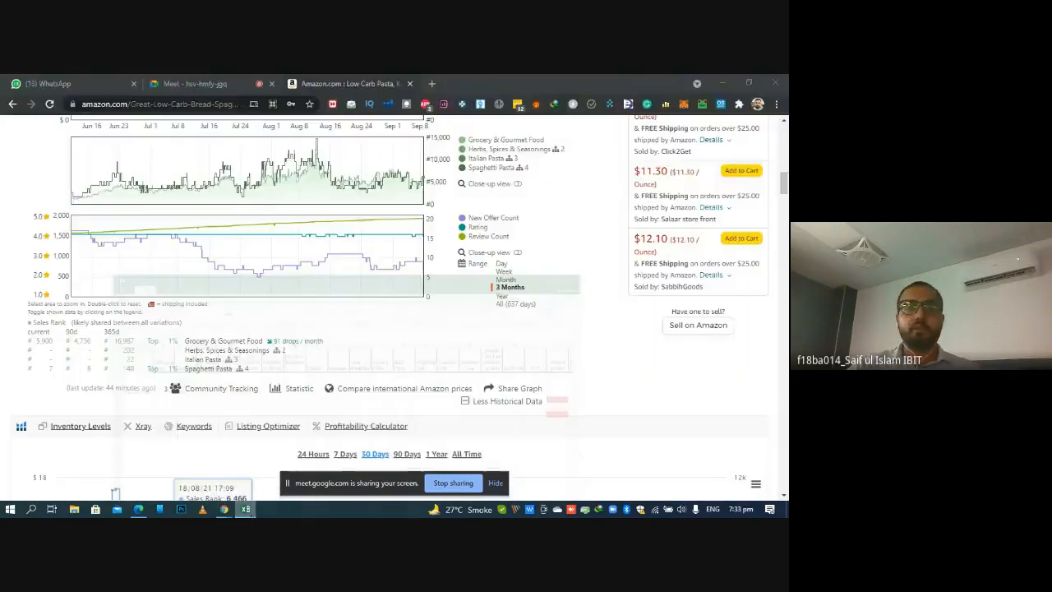
Open the FBA Toolkit website in a new tab and find its Grocery & Gourmet Food sales rank chart
click(431, 83)
text(fba)
key(Return)
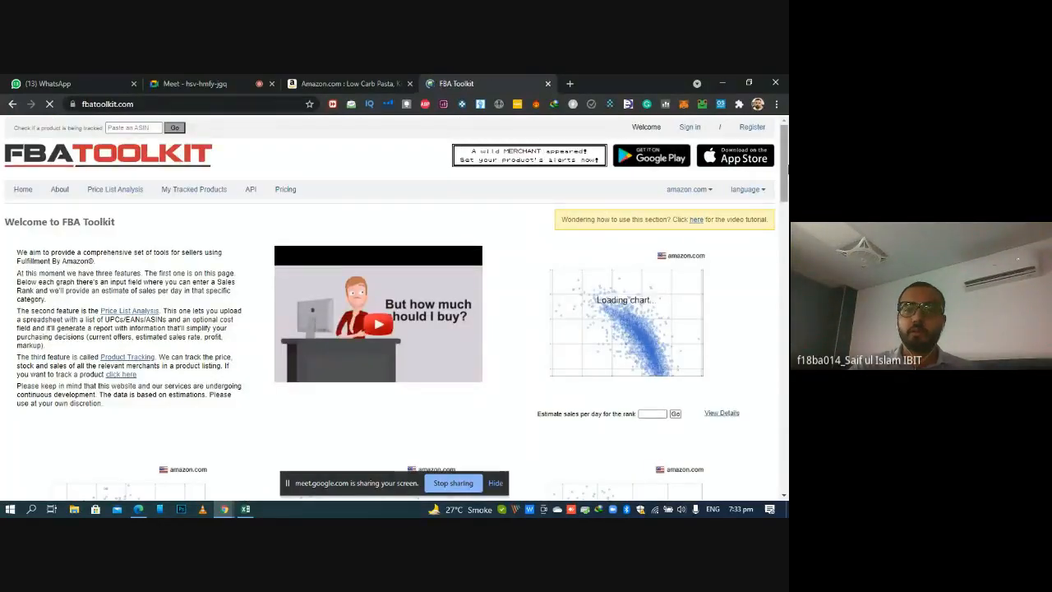
scroll(779, 213, down, 3)
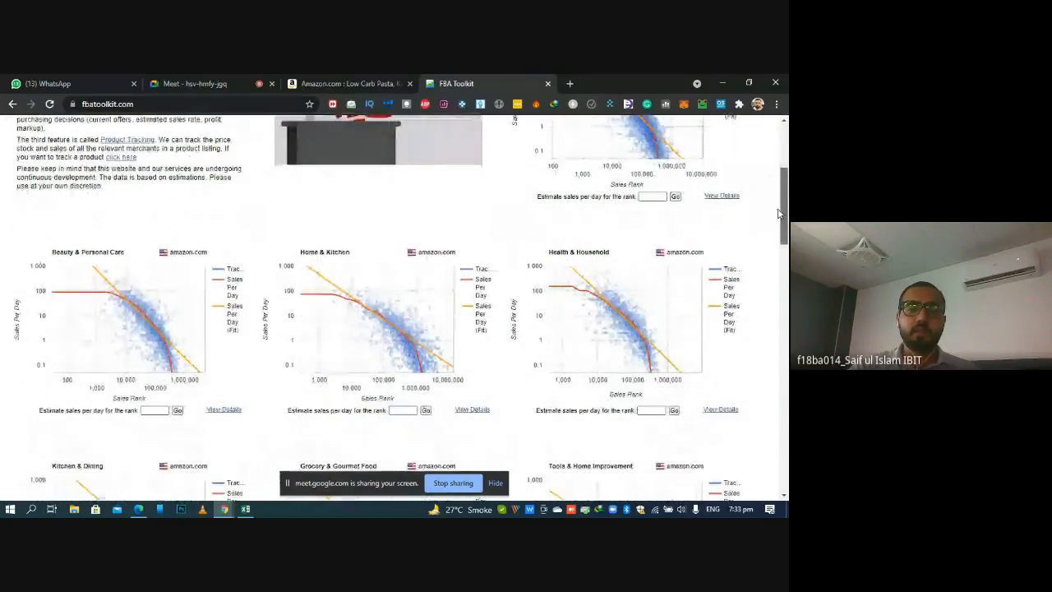
drag(783, 216, 786, 263)
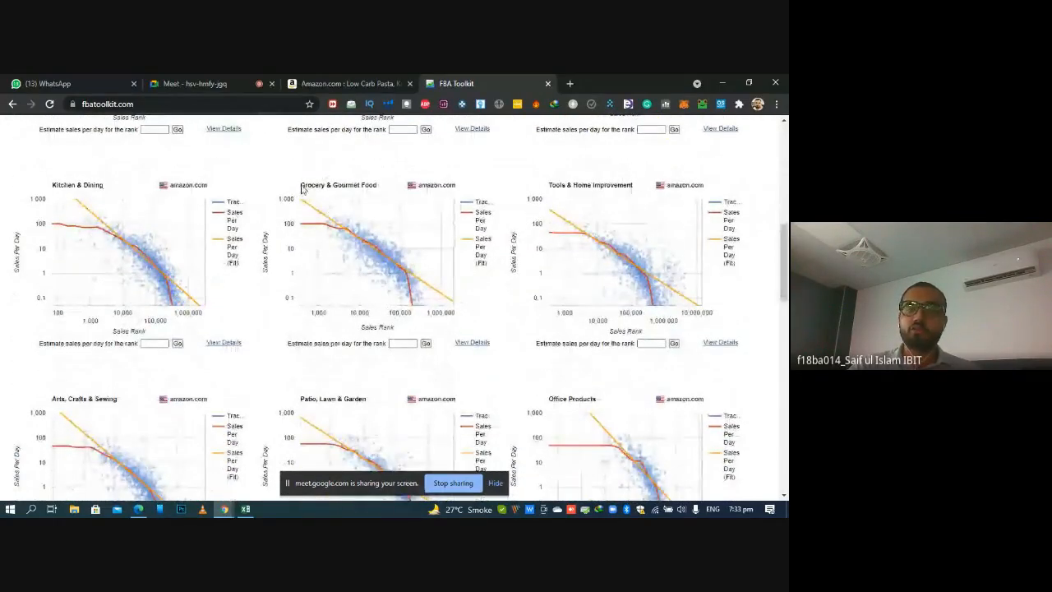
Estimate the sales per day for rank 4756 in Grocery & Gourmet Food and check the 30-day average and last-day figures
drag(301, 187, 379, 187)
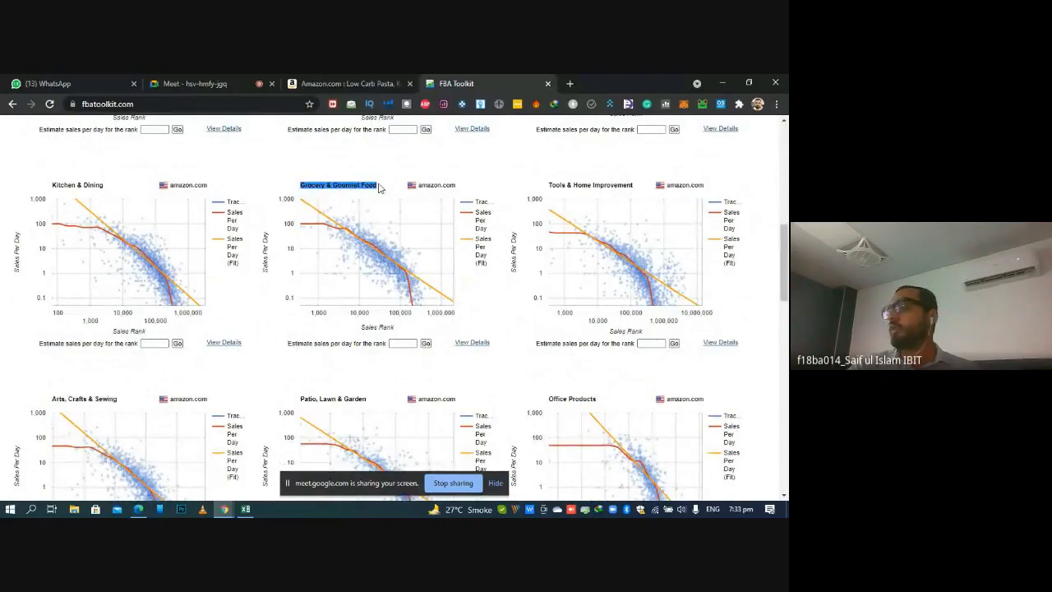
click(398, 343)
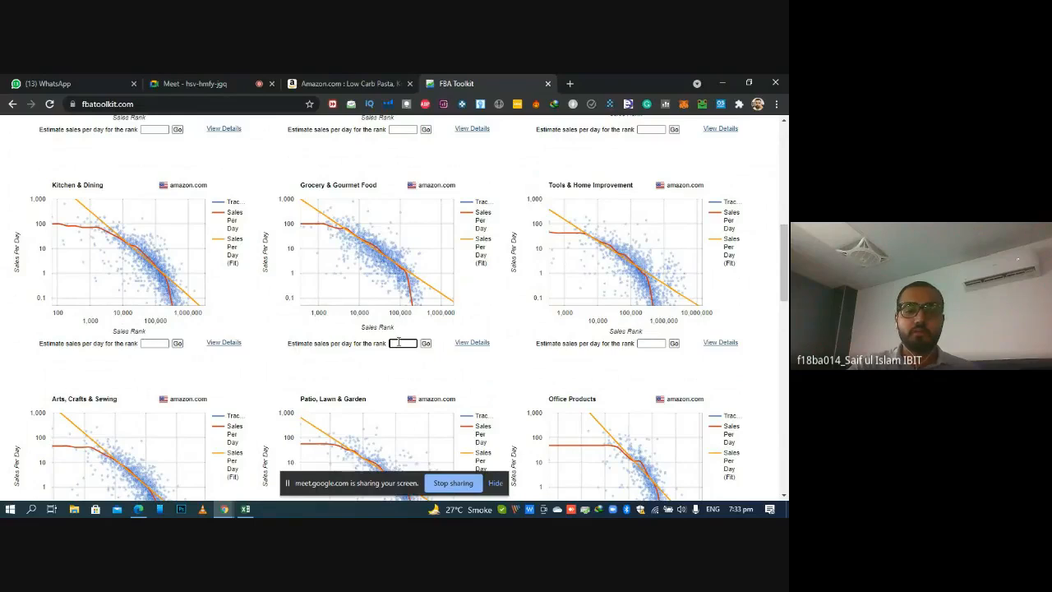
text(4758)
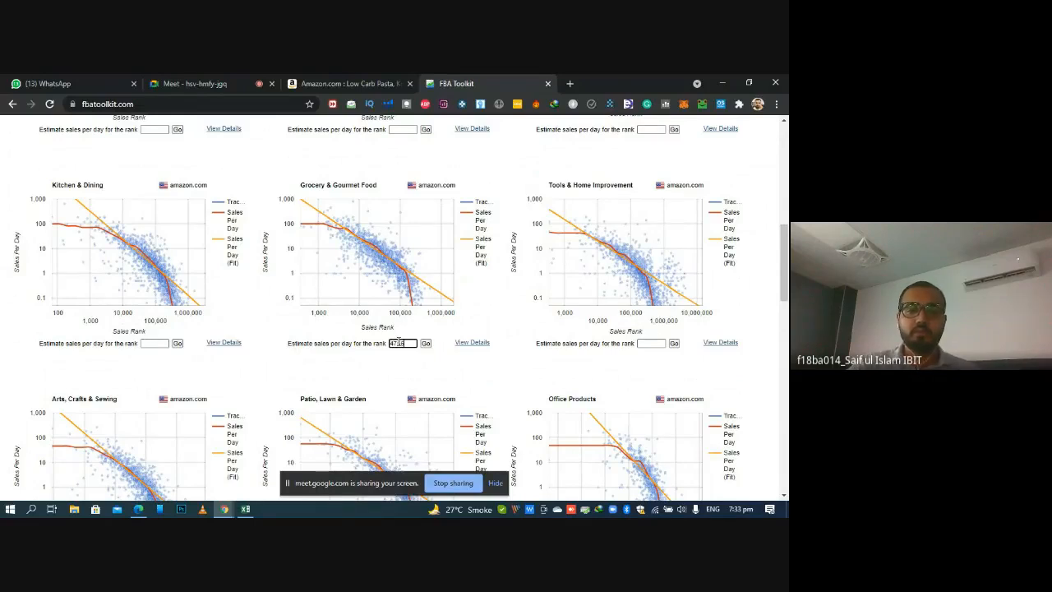
text(56)
click(426, 343)
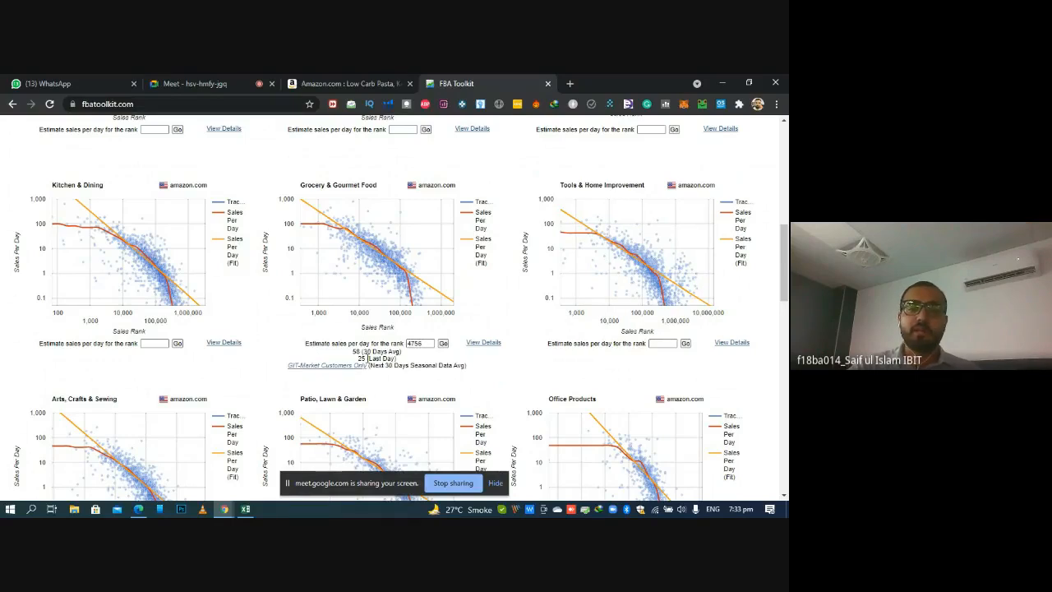
drag(360, 359, 403, 362)
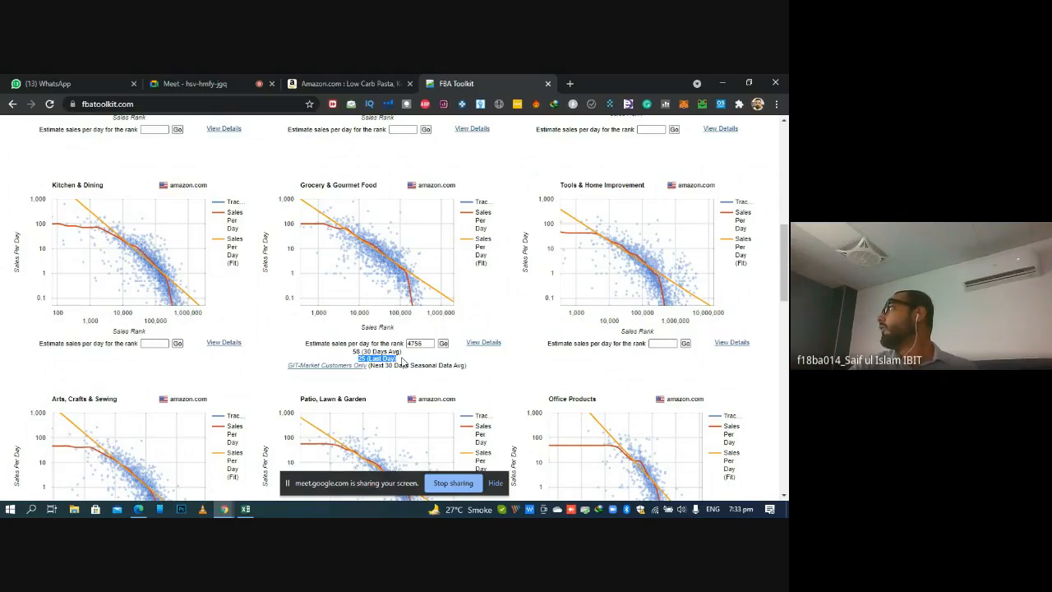
click(356, 352)
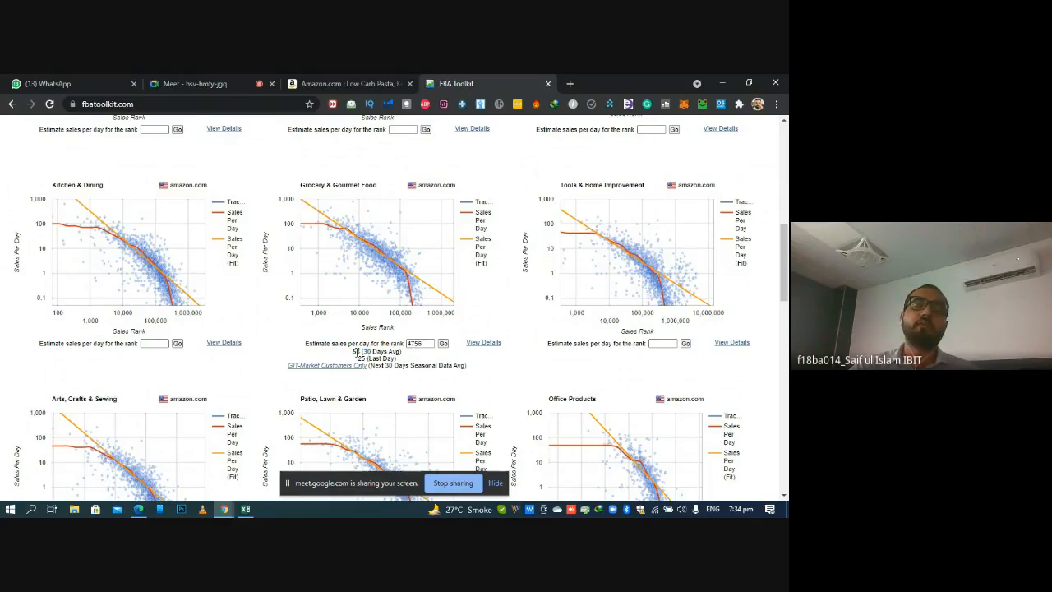
double_click(357, 352)
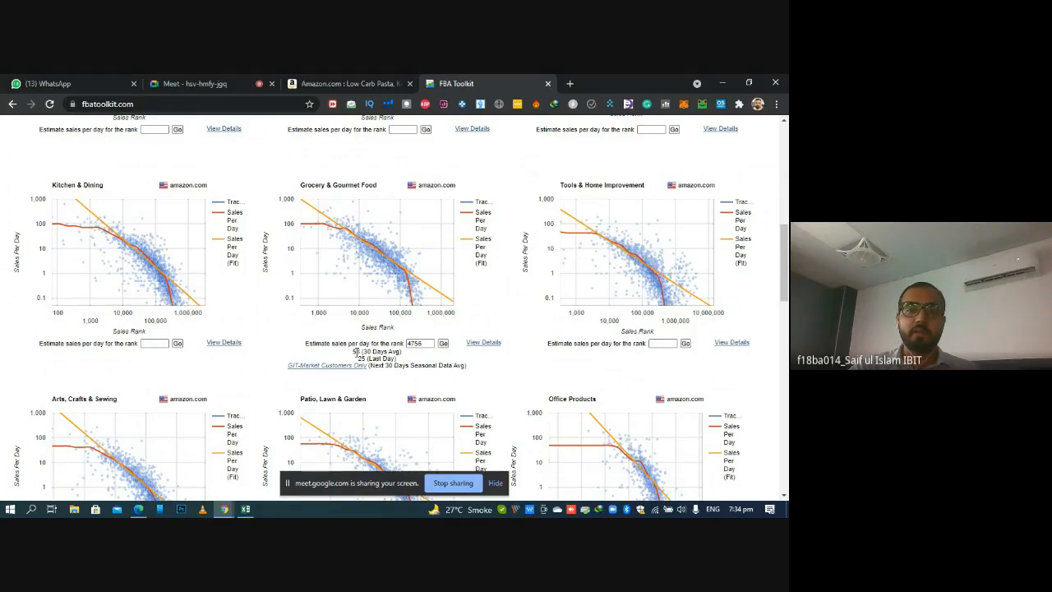
click(32, 510)
click(32, 510)
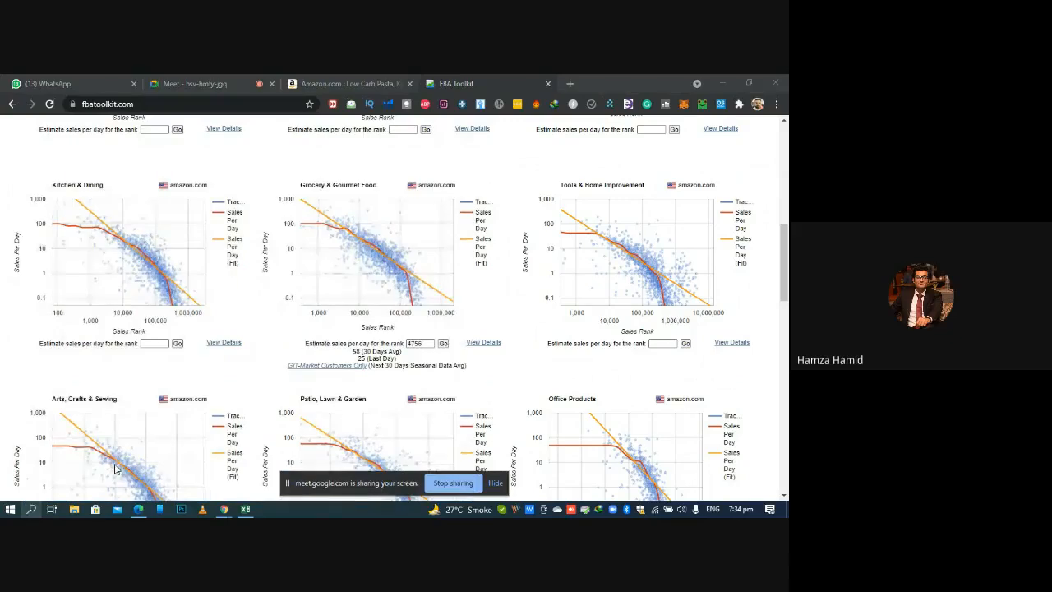
click(37, 512)
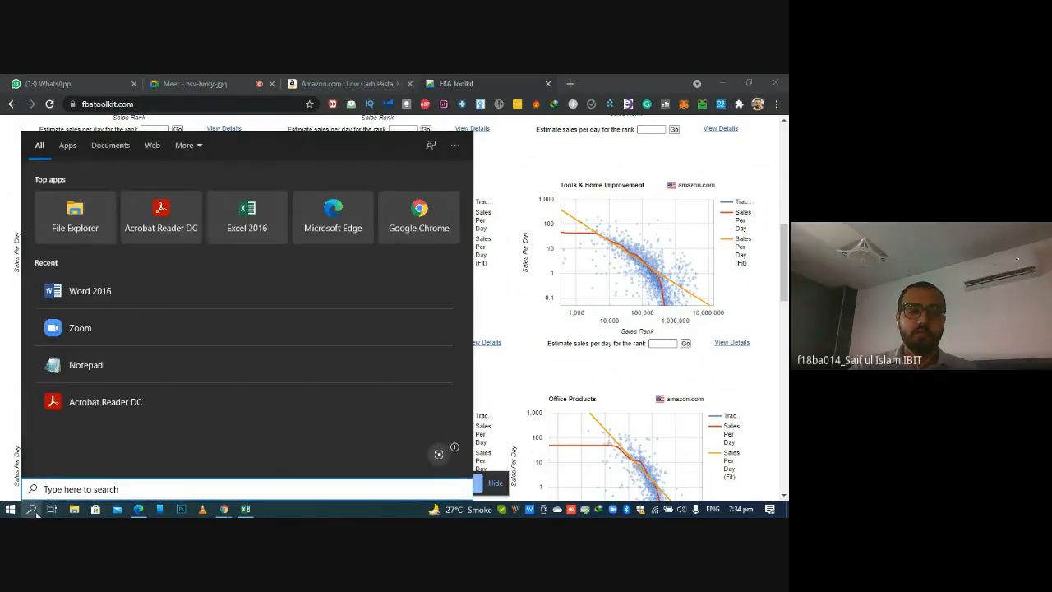
text(cal)
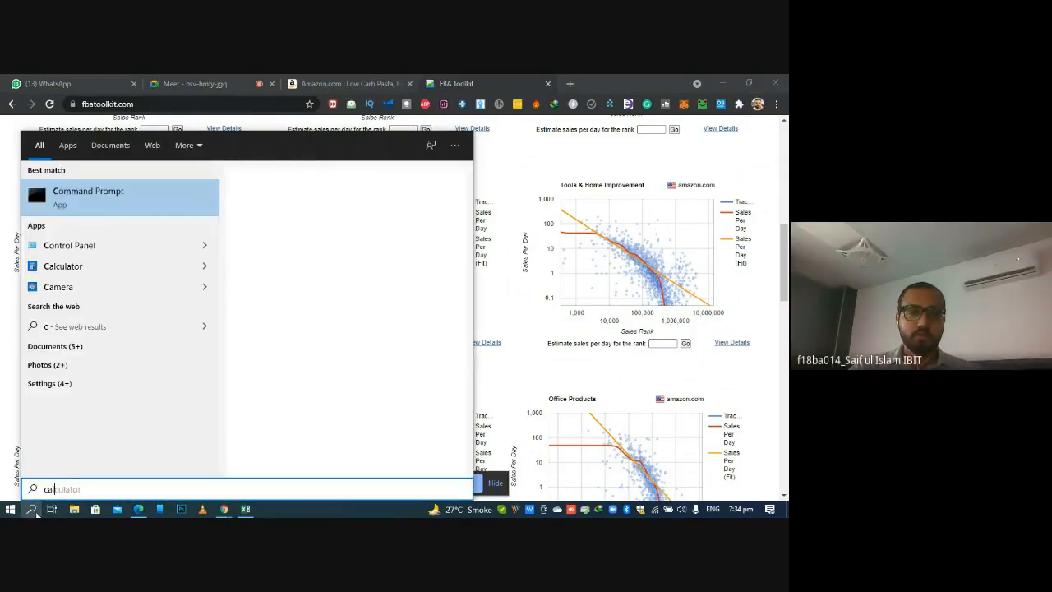
key(BackSpace)
key(BackSpace)
key(BackSpace)
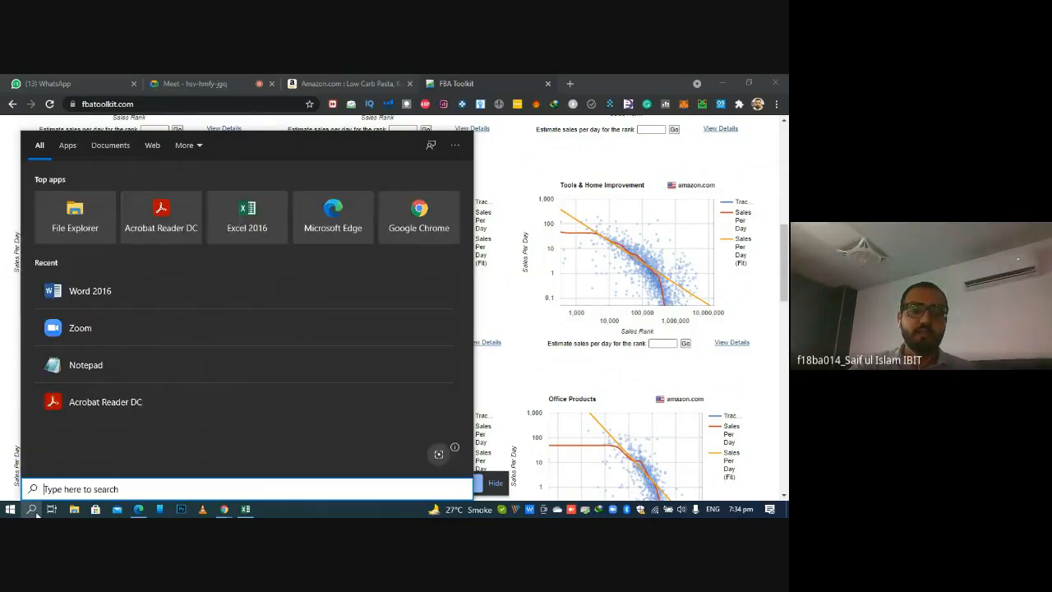
Switch to the Excel workbook and enter 1740 as the Est Sales (monthly) in cell D2
click(246, 509)
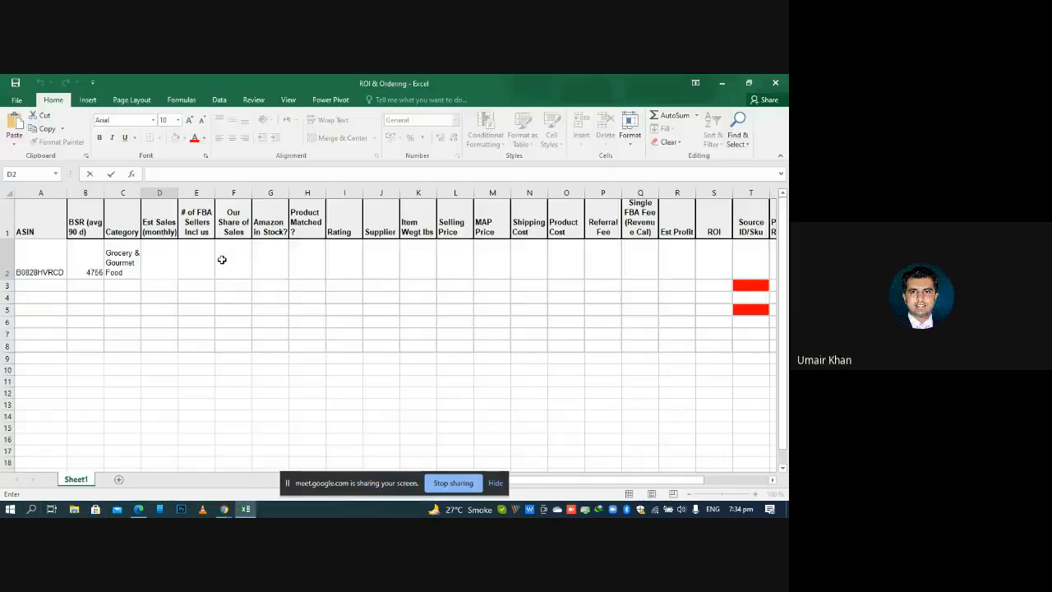
click(173, 270)
text(1740)
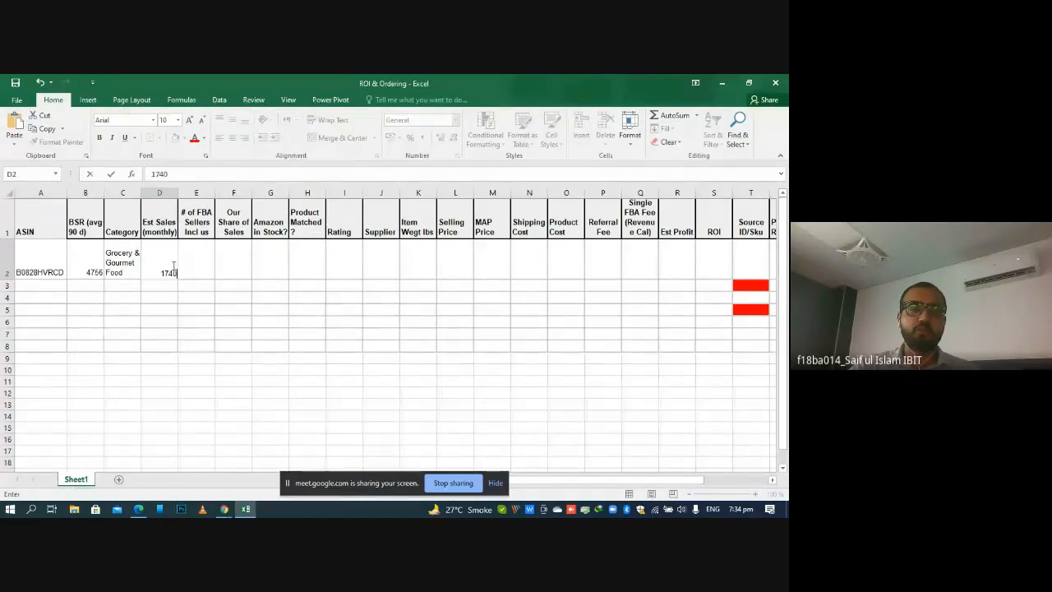
key(Return)
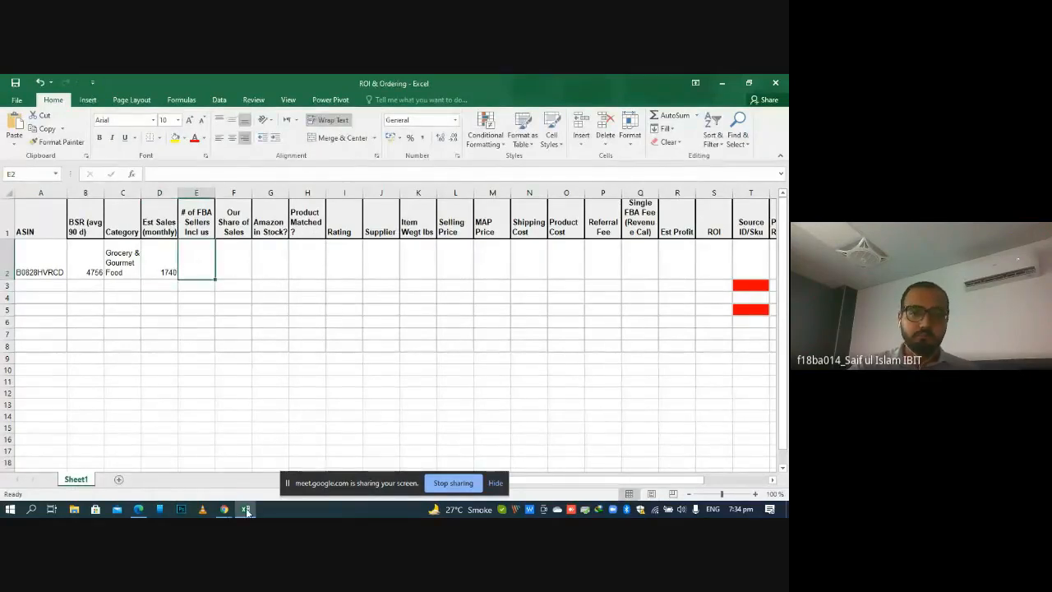
Run Helium 10 Xray on the Amazon listing and compare its sales figure with the FBA Toolkit estimate
click(224, 510)
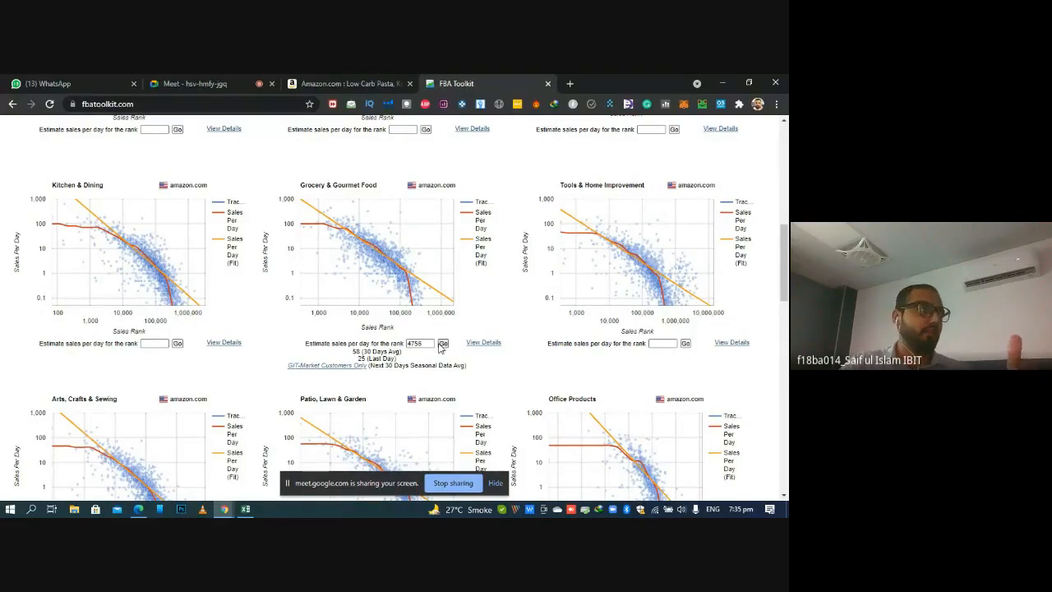
click(337, 83)
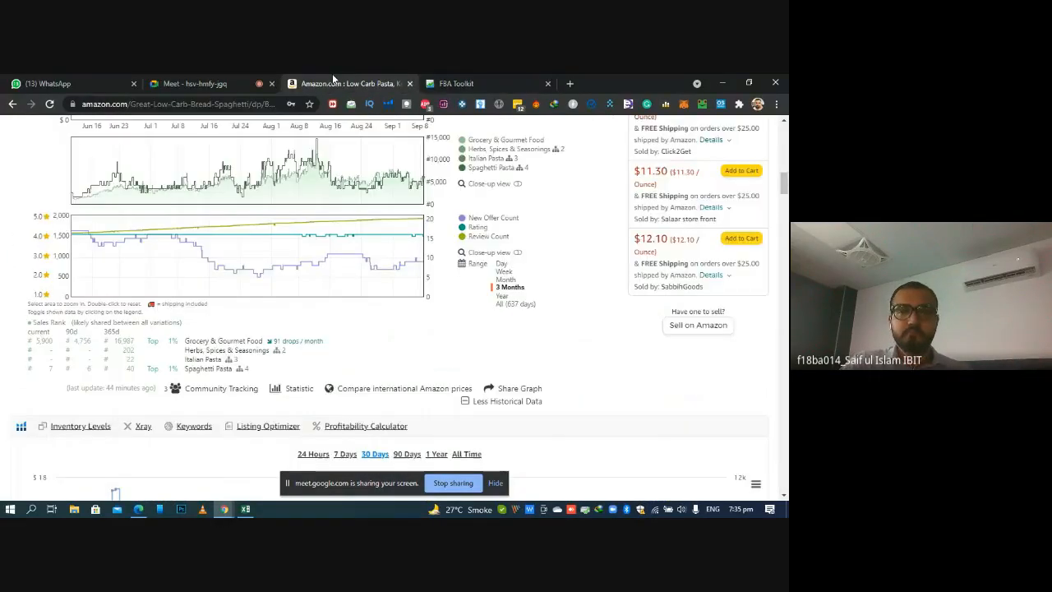
click(388, 106)
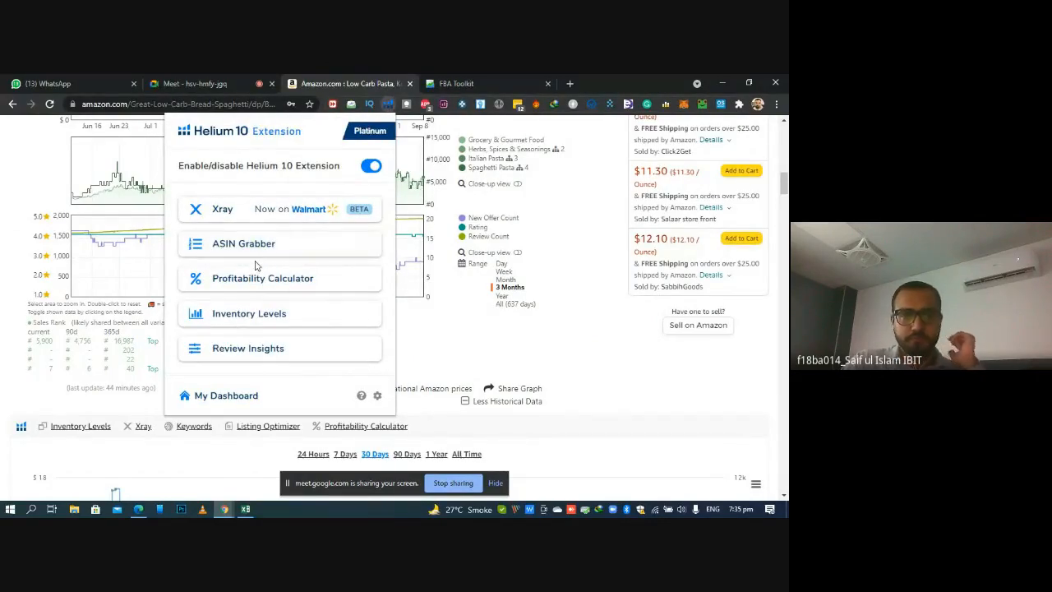
click(250, 215)
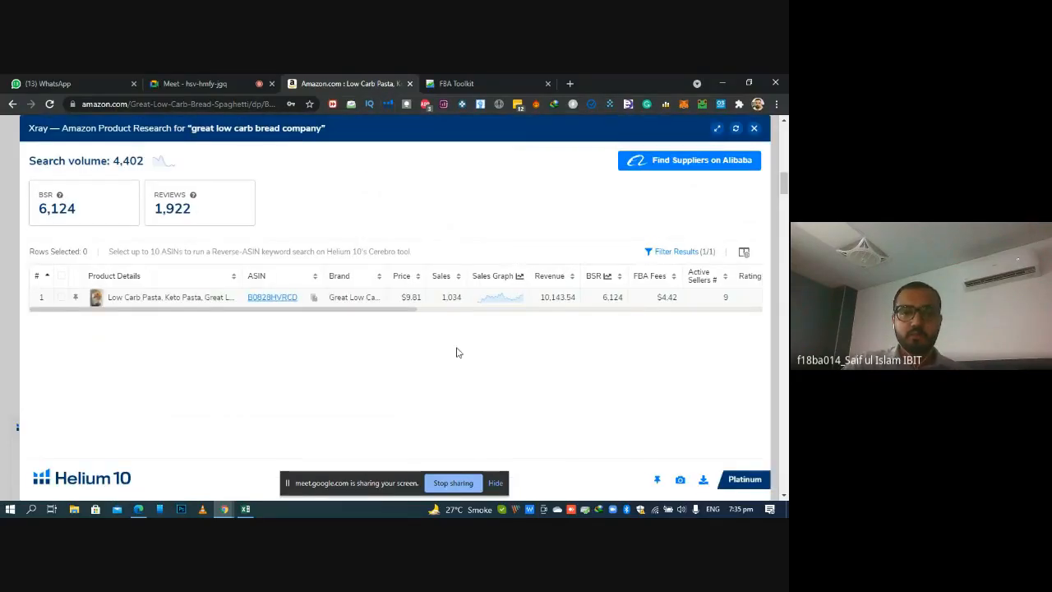
double_click(451, 297)
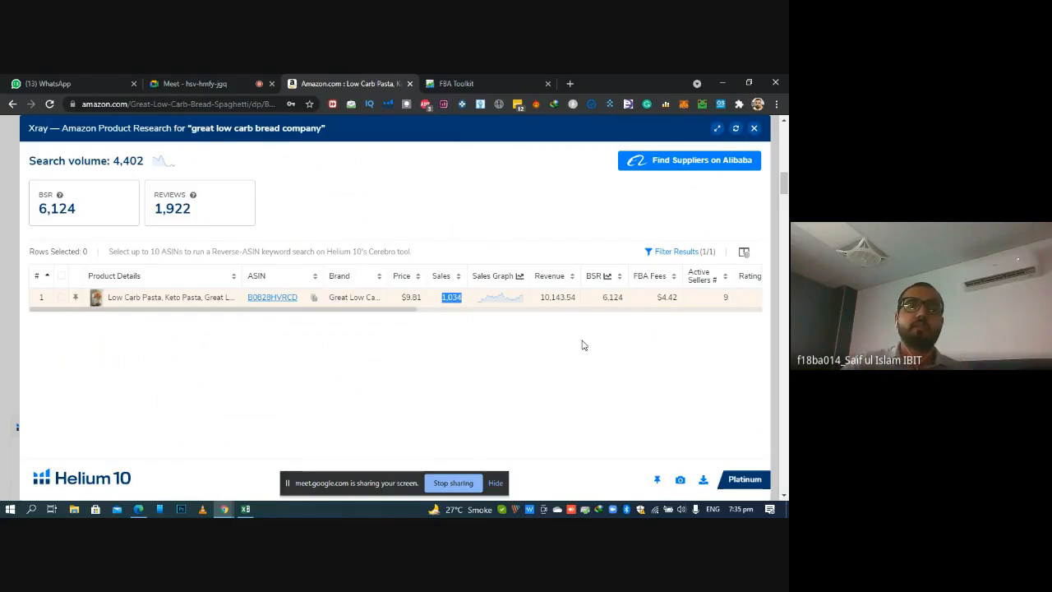
click(472, 83)
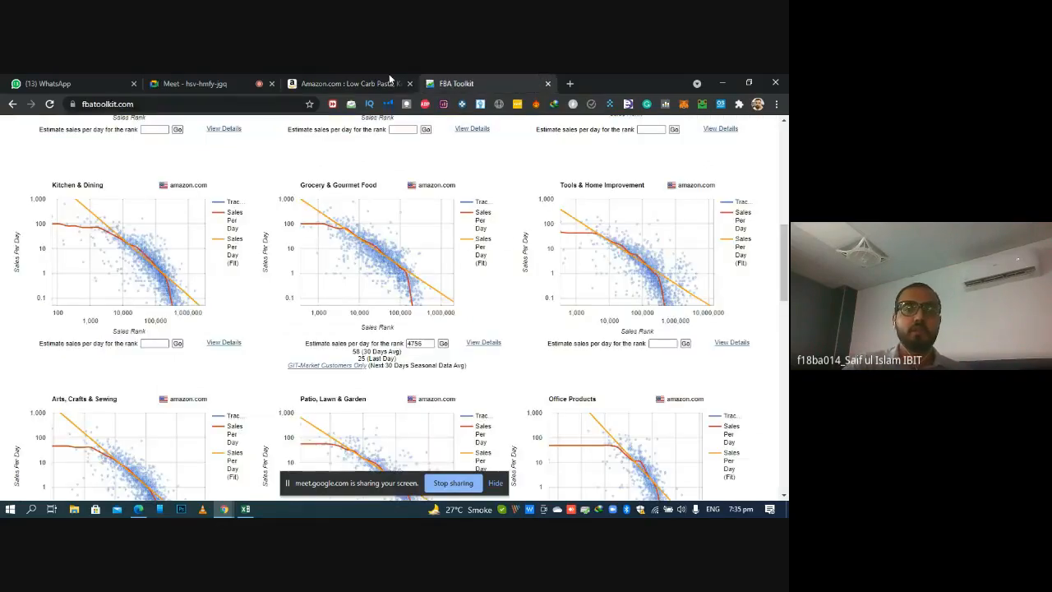
click(317, 82)
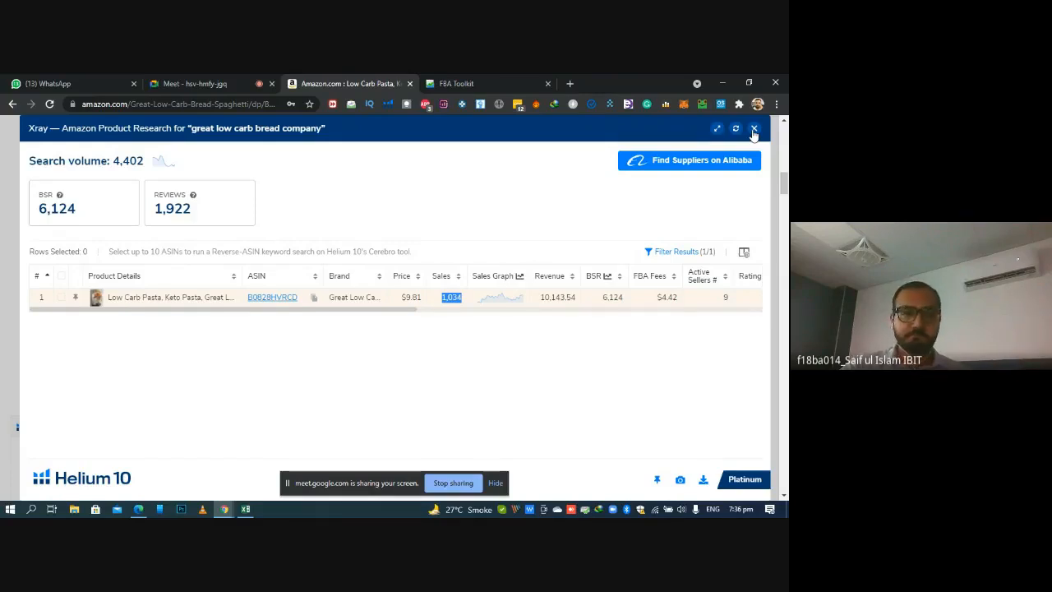
Recheck the Est Sales (monthly) cell D2 in the workbook and close the Xray results on the Amazon listing
click(246, 509)
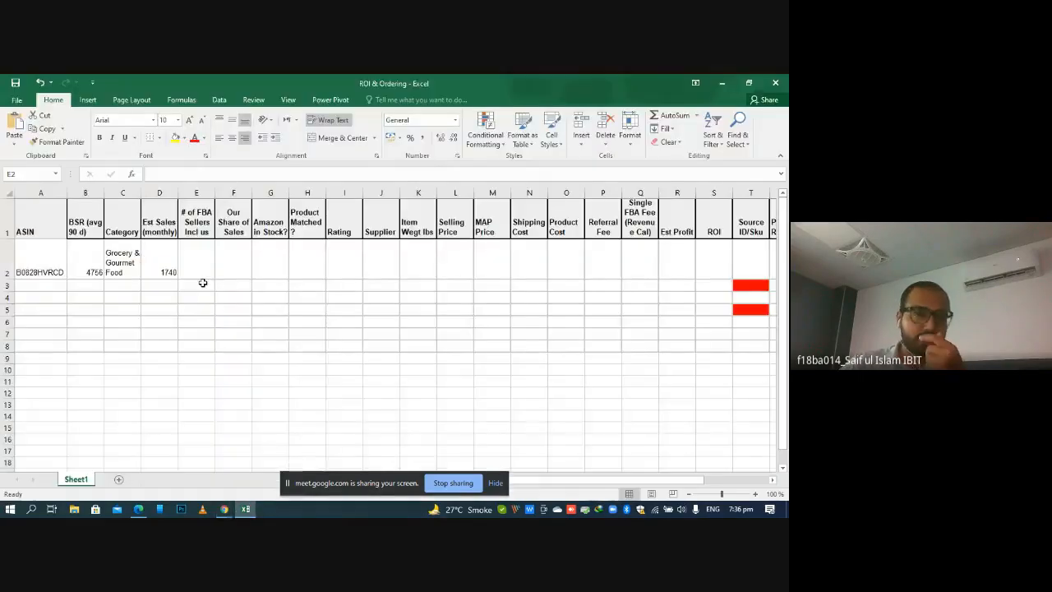
click(167, 269)
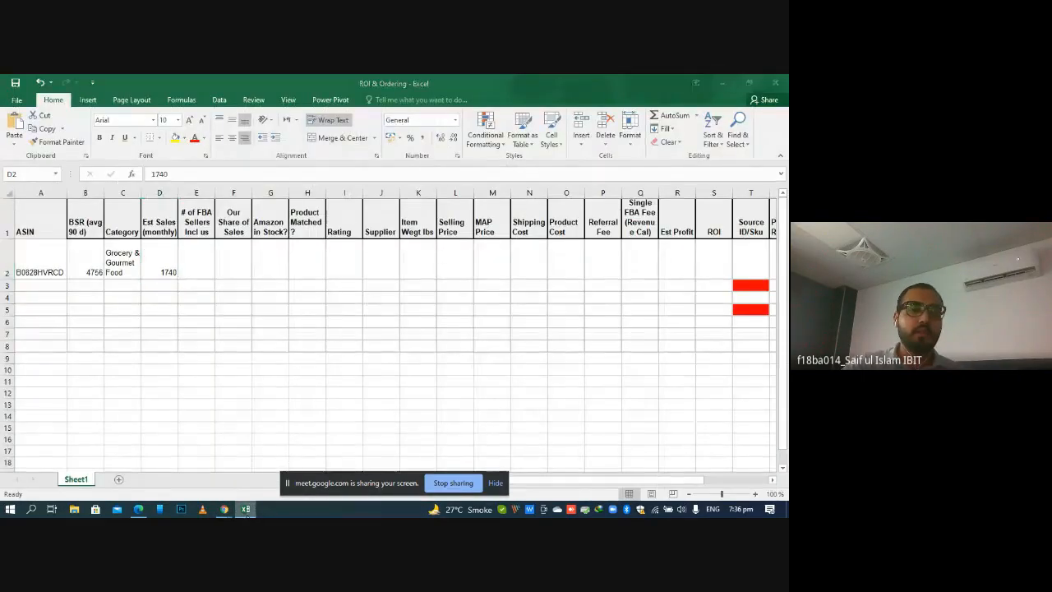
click(223, 509)
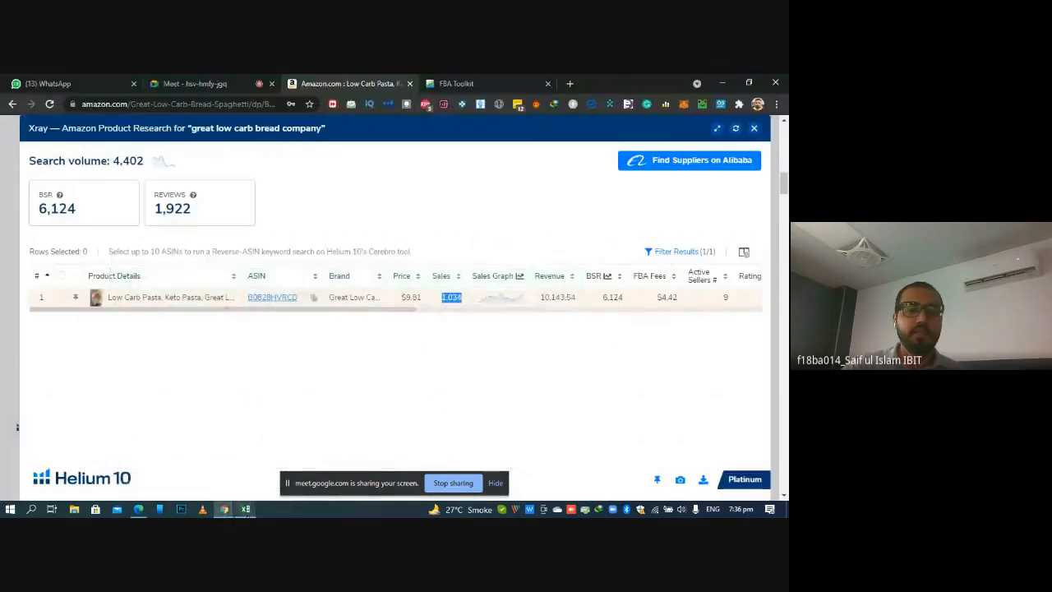
click(754, 129)
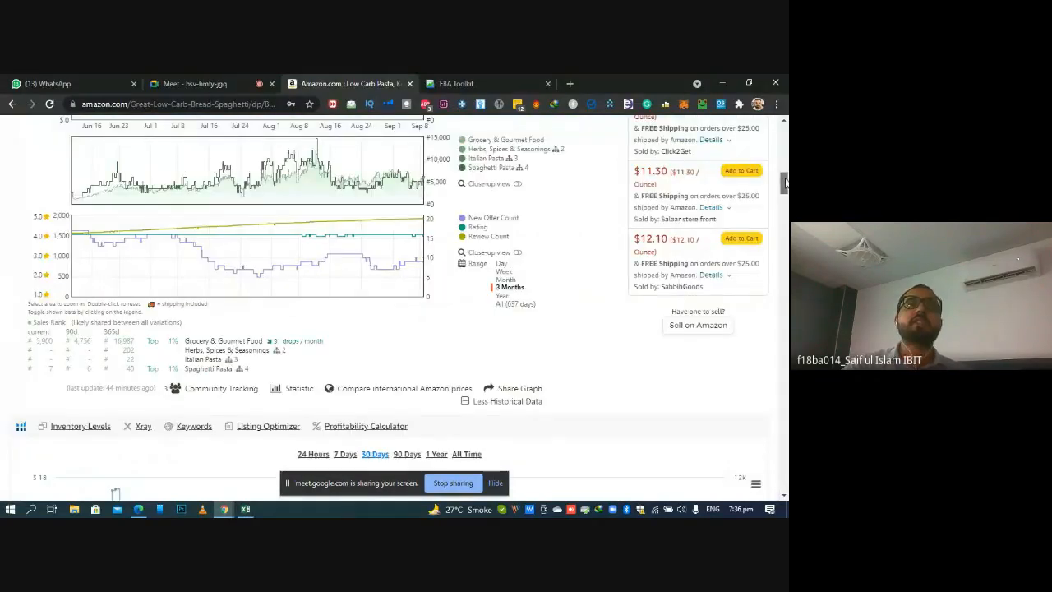
Open the product's variations list on the Amazon listing and examine each variation's reviews and ASIN against the ASIN in the workbook
drag(785, 182, 785, 169)
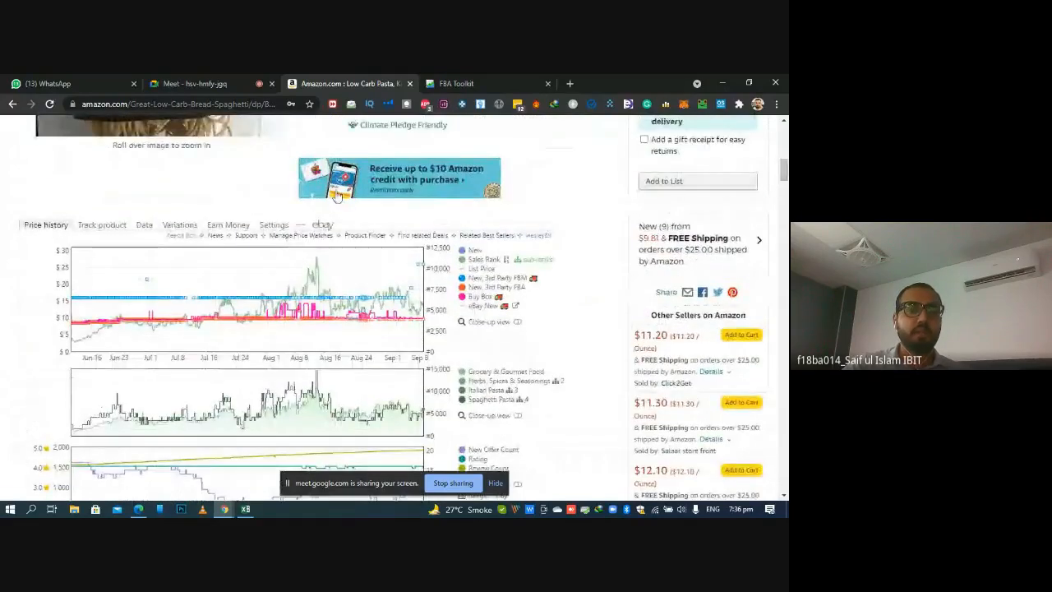
click(180, 228)
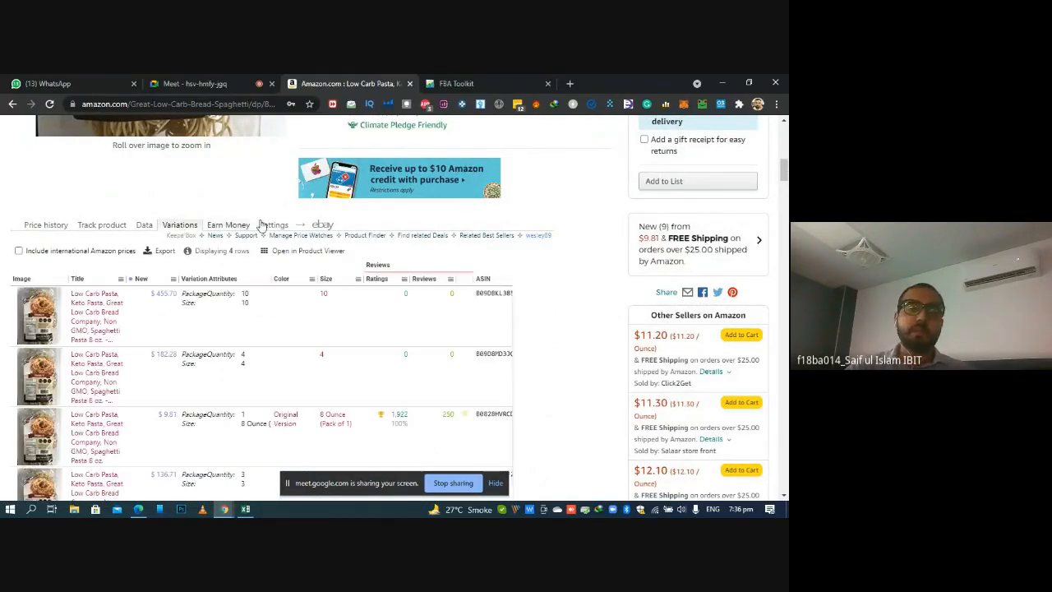
scroll(180, 228, down, 3)
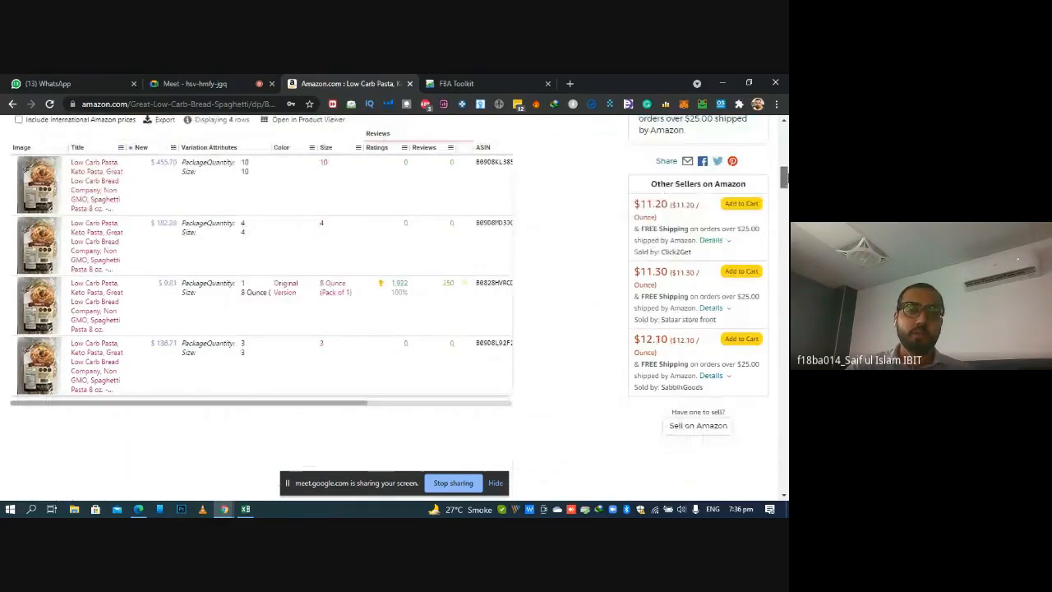
click(245, 508)
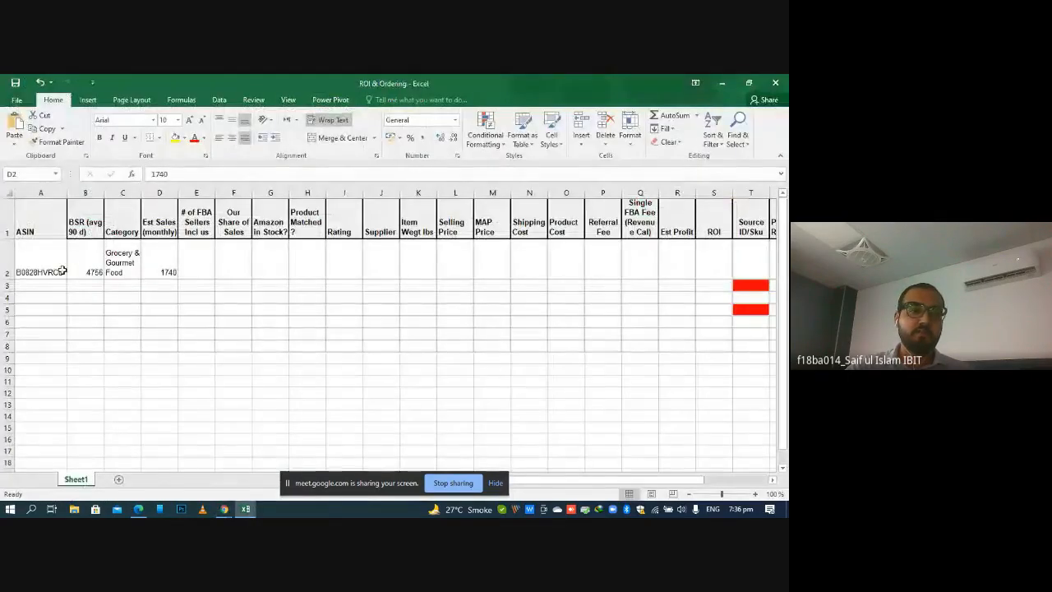
click(246, 510)
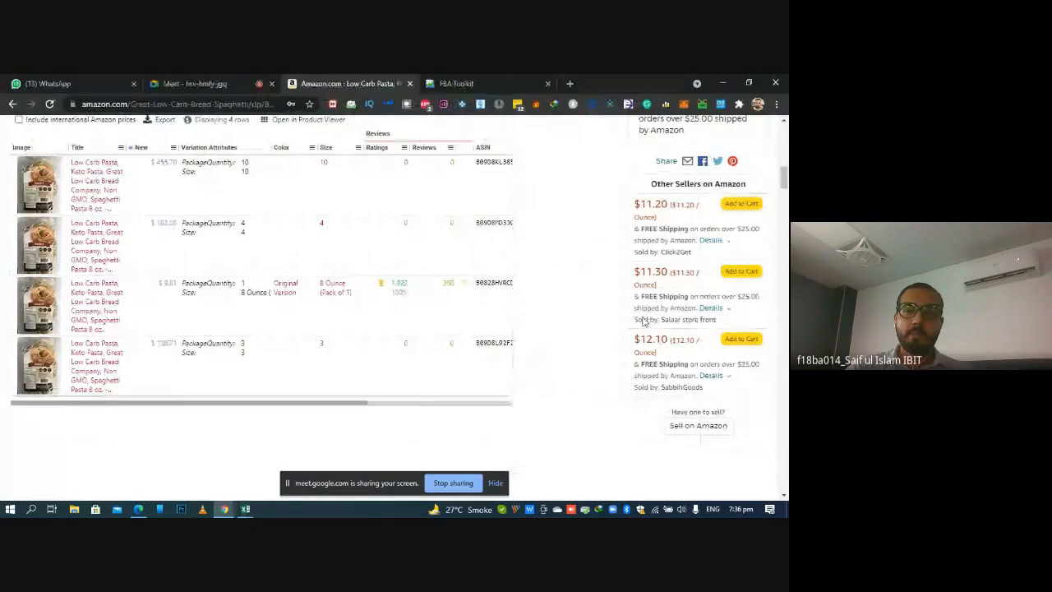
scroll(395, 288, up, 1)
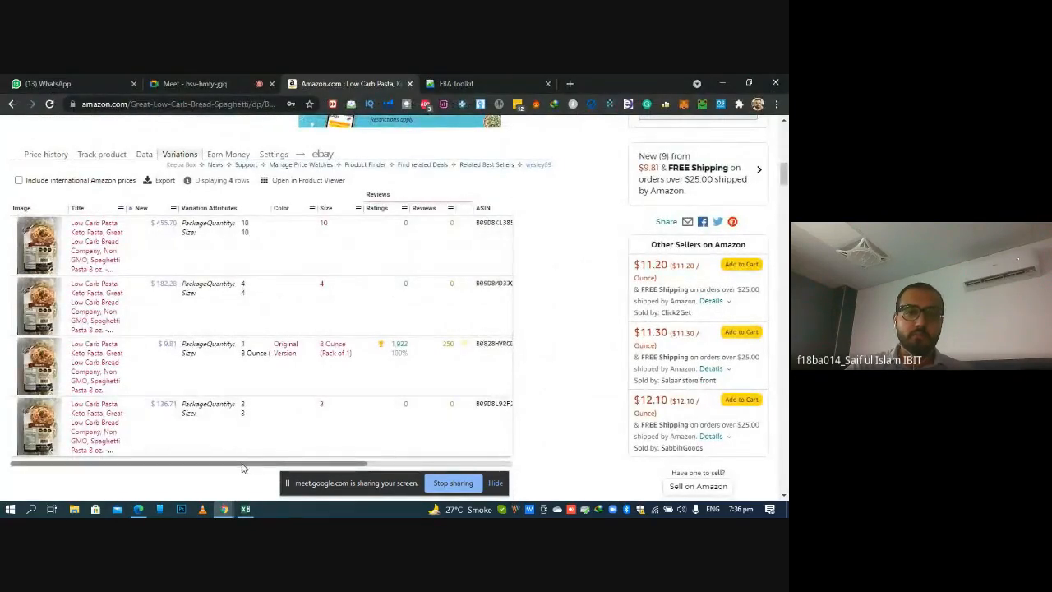
drag(243, 467, 288, 467)
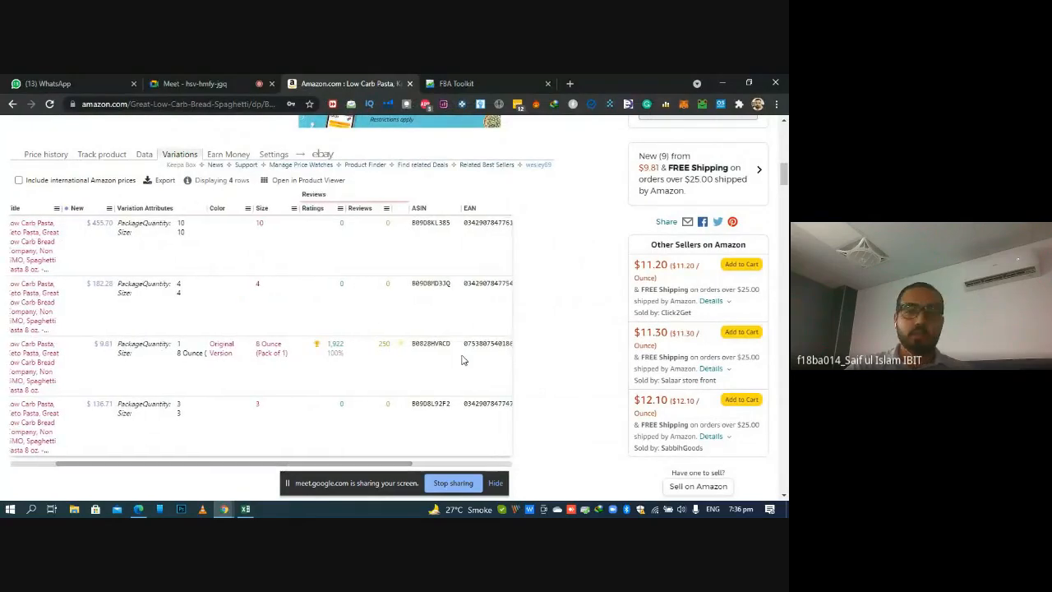
Check the listing's item package quantity and size options, and return to the variations list
scroll(463, 360, up, 10)
scroll(345, 304, up, 2)
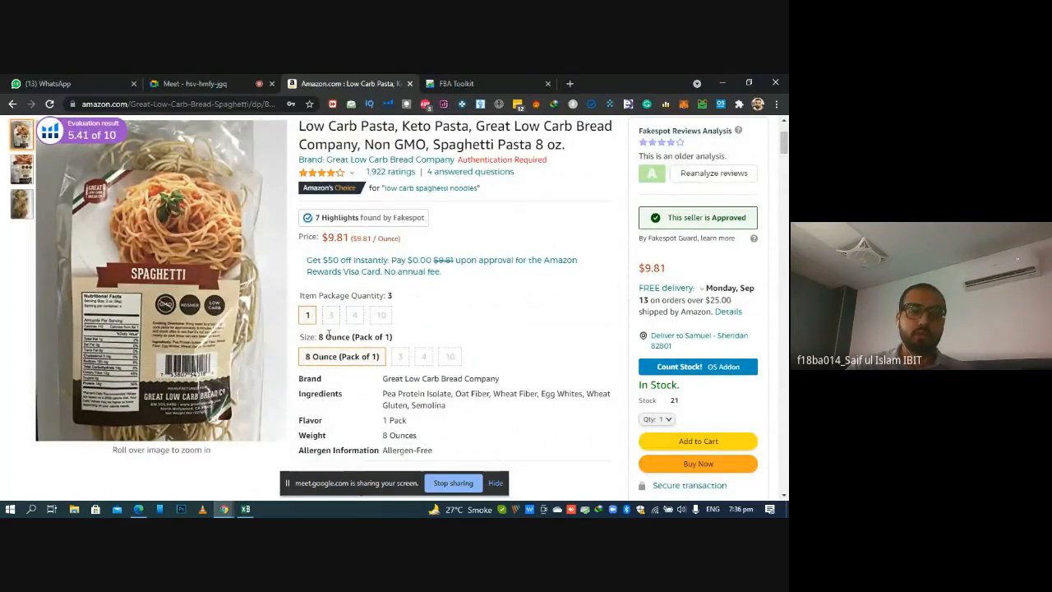
scroll(329, 333, down, 5)
scroll(787, 213, down, 6)
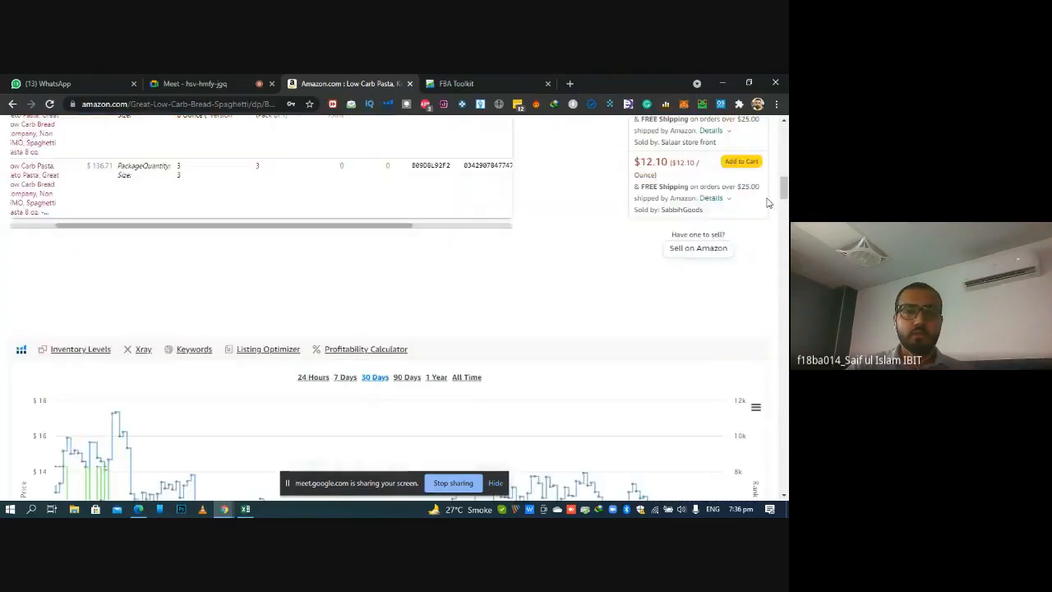
drag(785, 194, 786, 183)
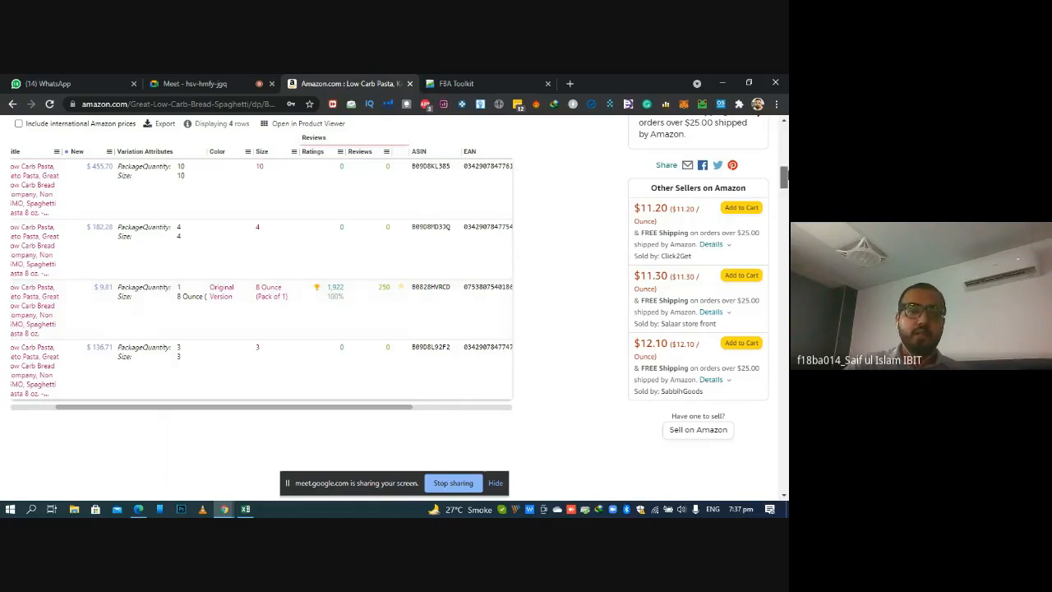
Review the variations list on the Amazon listing against the product's row in the ROI & Ordering workbook
scroll(195, 263, up, 4)
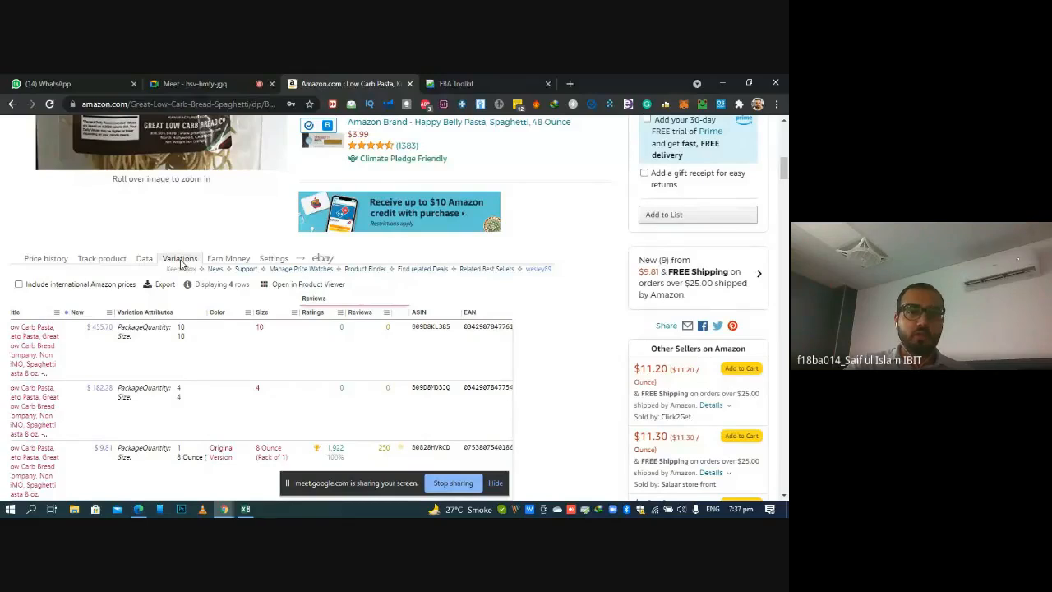
scroll(786, 169, down, 3)
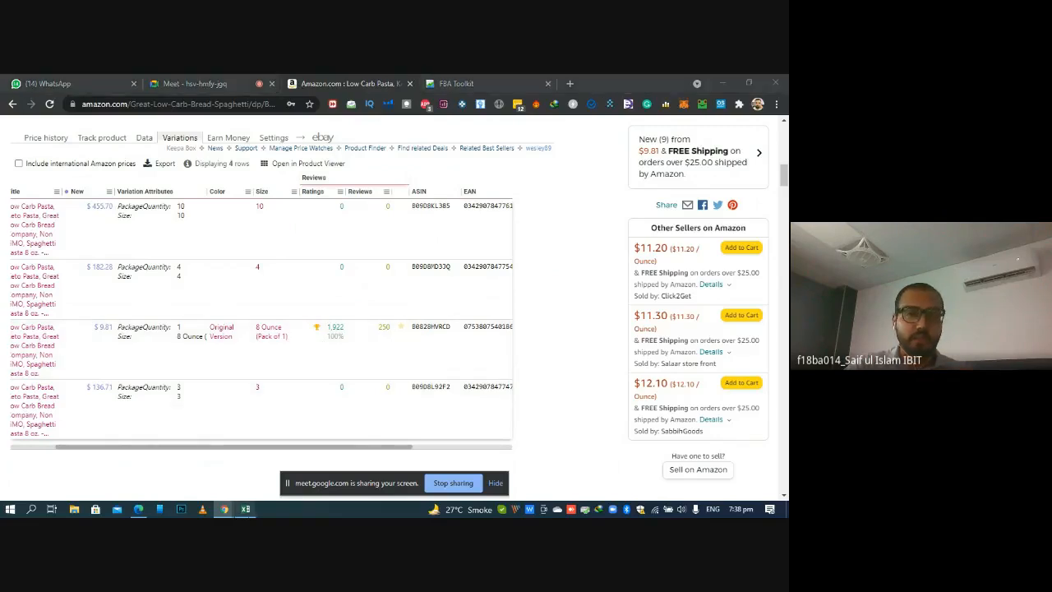
click(245, 509)
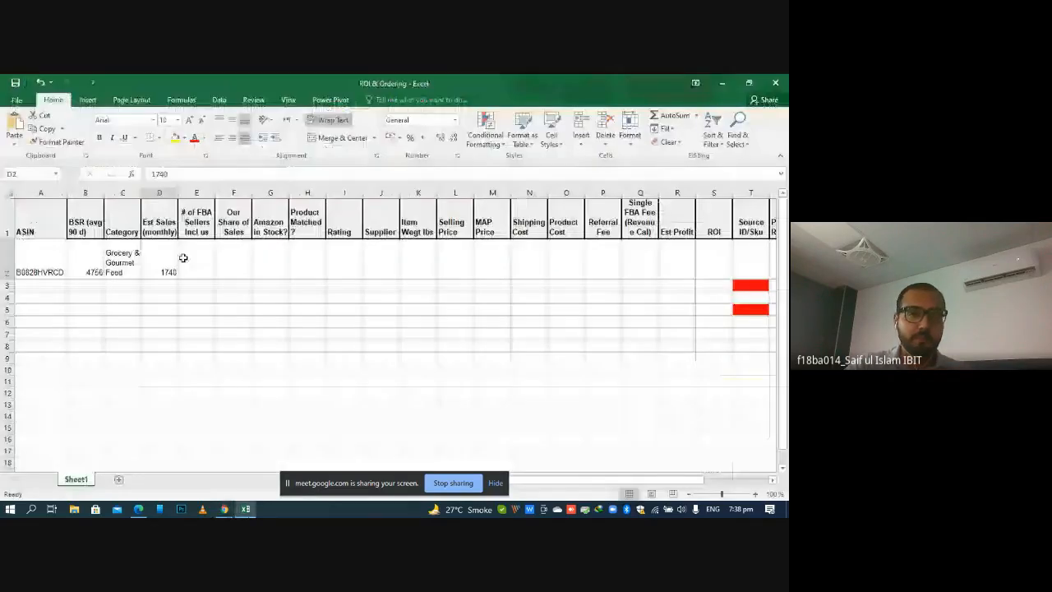
click(248, 509)
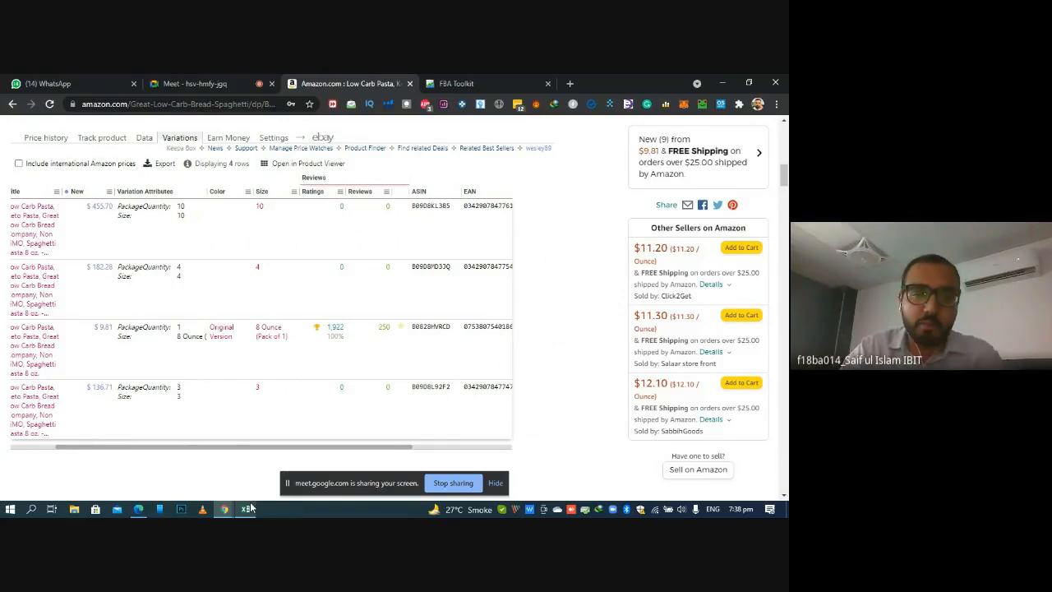
click(247, 509)
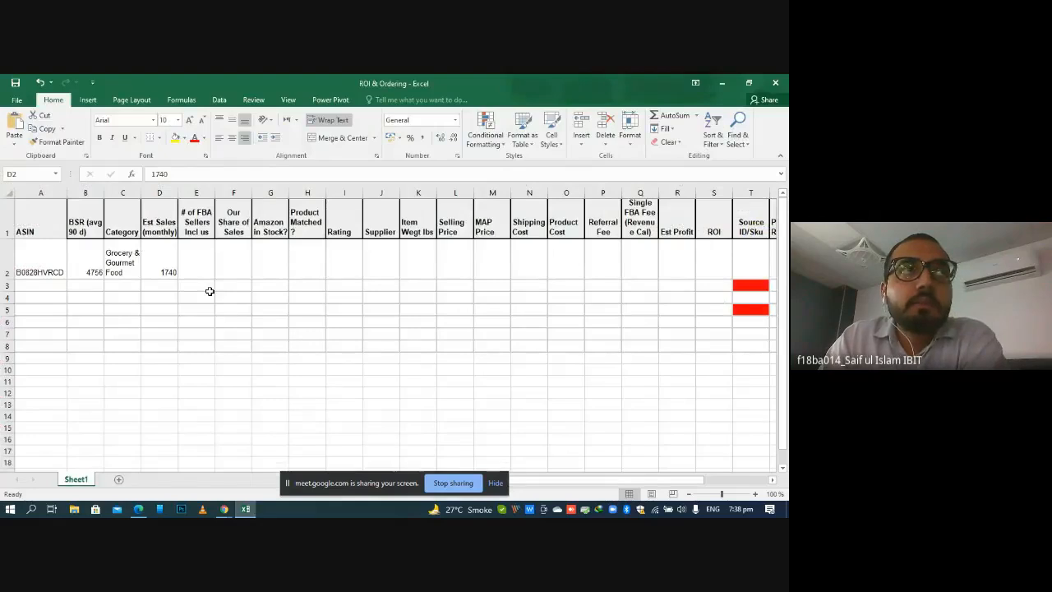
click(244, 509)
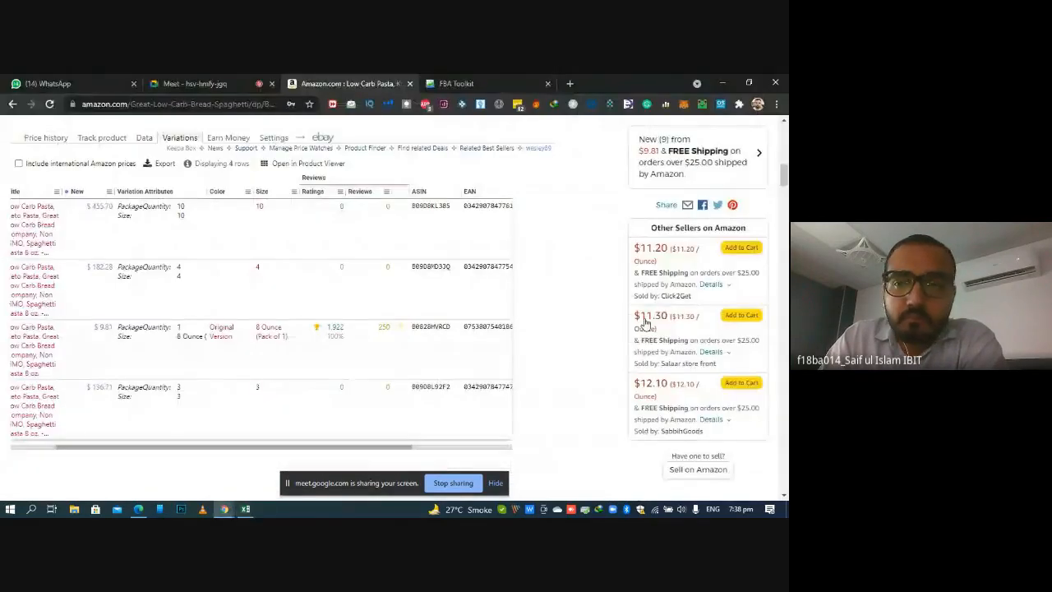
Extract the Amazon listing's reviews with Helium 10 Review Insights, examine the review share by product variation, and close the results
scroll(337, 240, up, 5)
scroll(307, 368, up, 2)
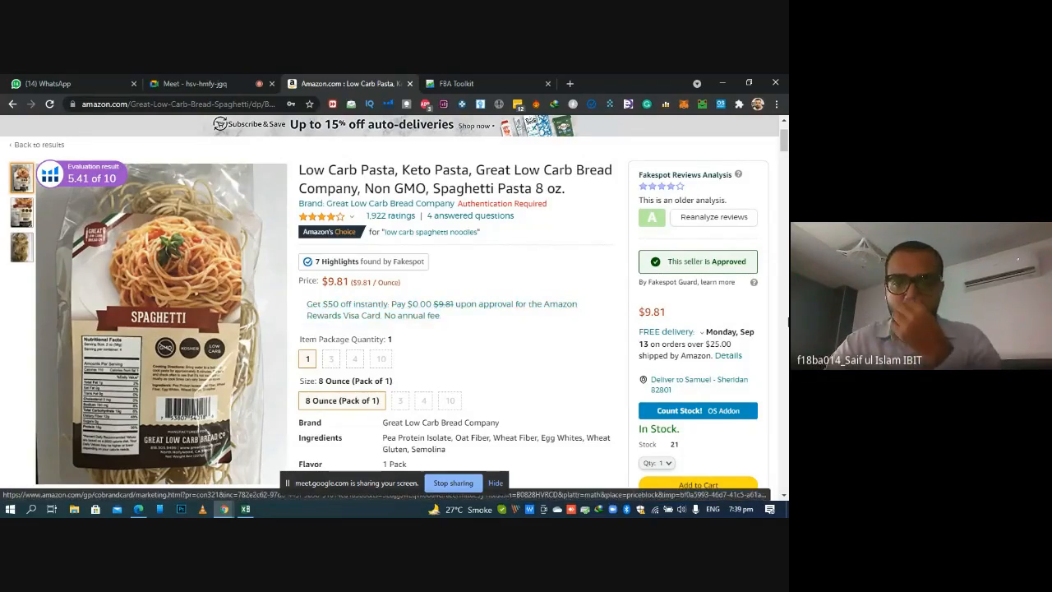
scroll(394, 300, down, 4)
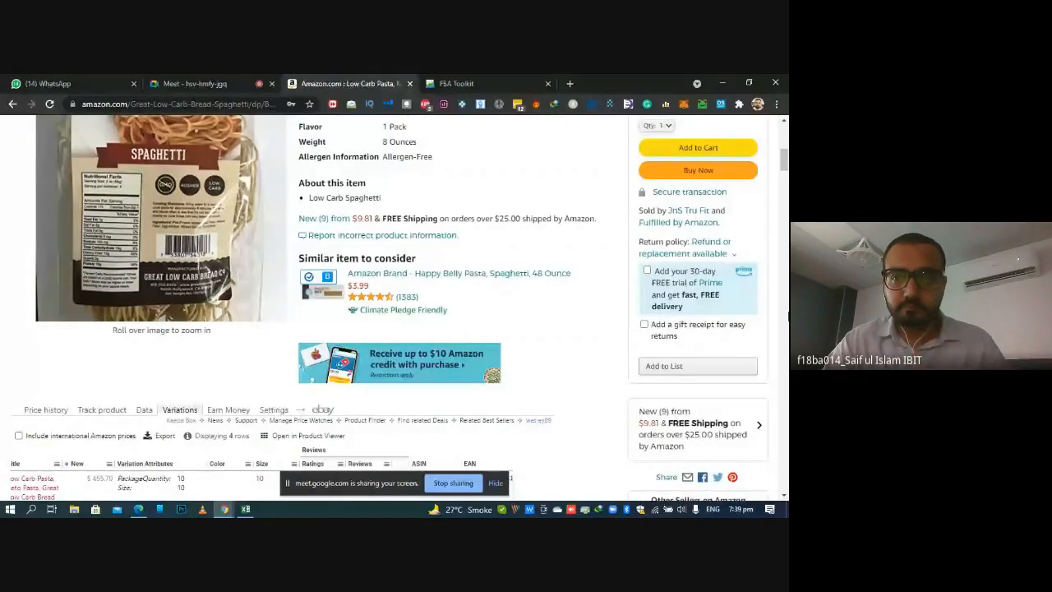
scroll(395, 300, up, 3)
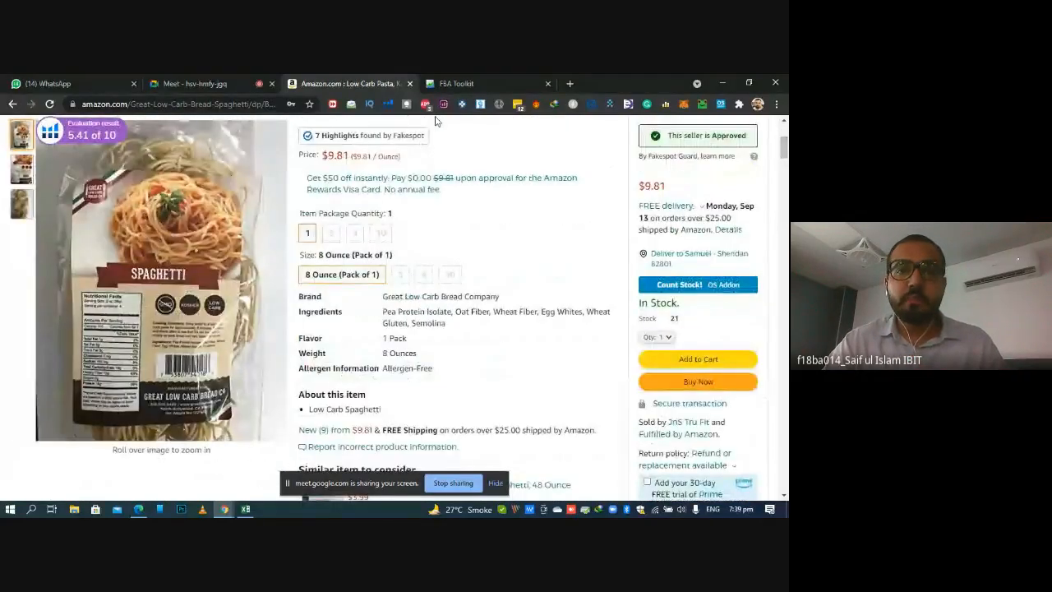
click(387, 105)
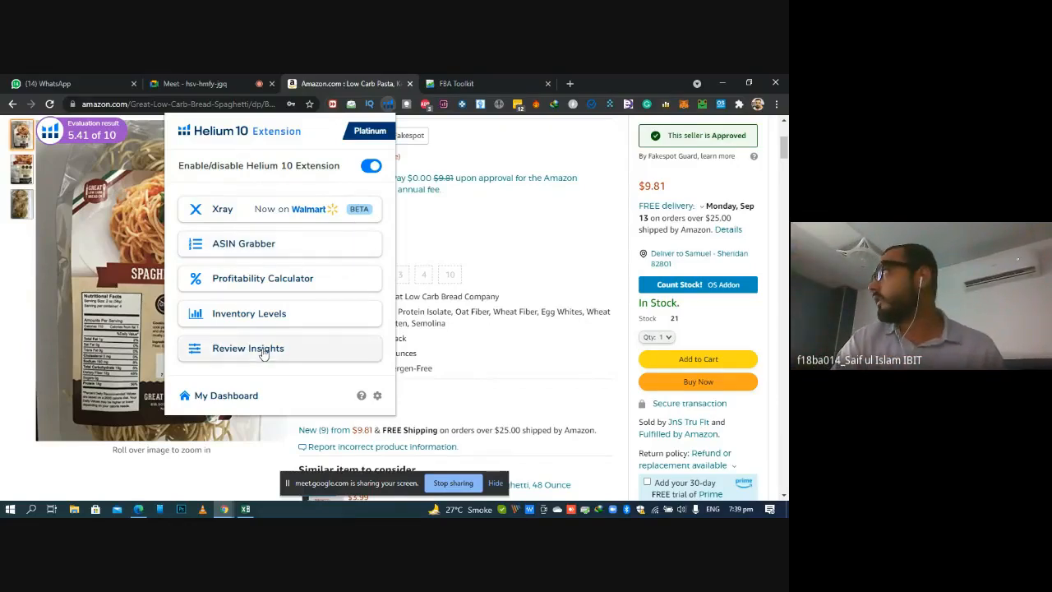
click(388, 104)
click(389, 104)
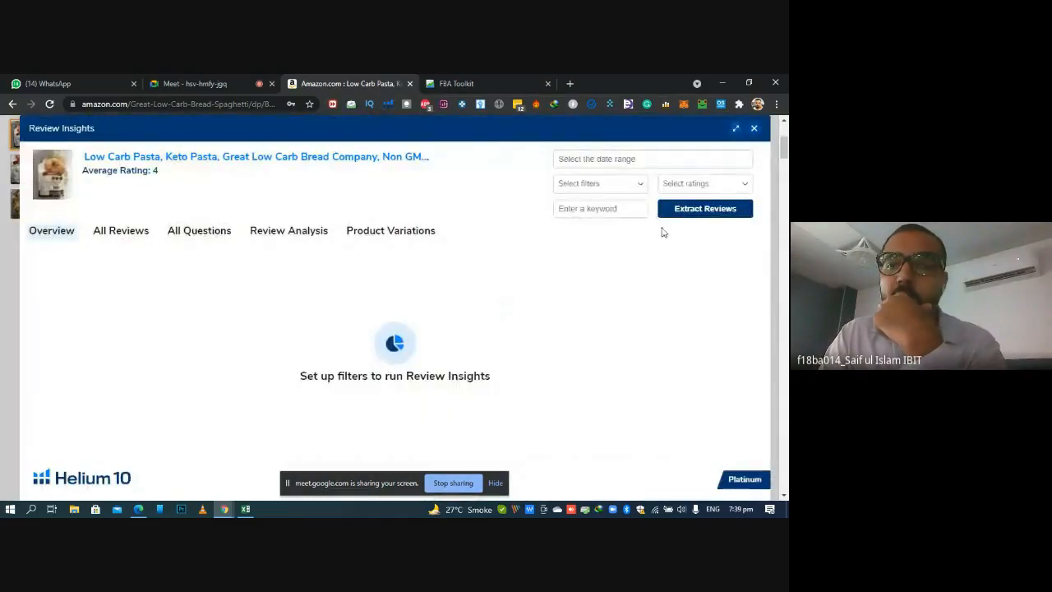
click(704, 210)
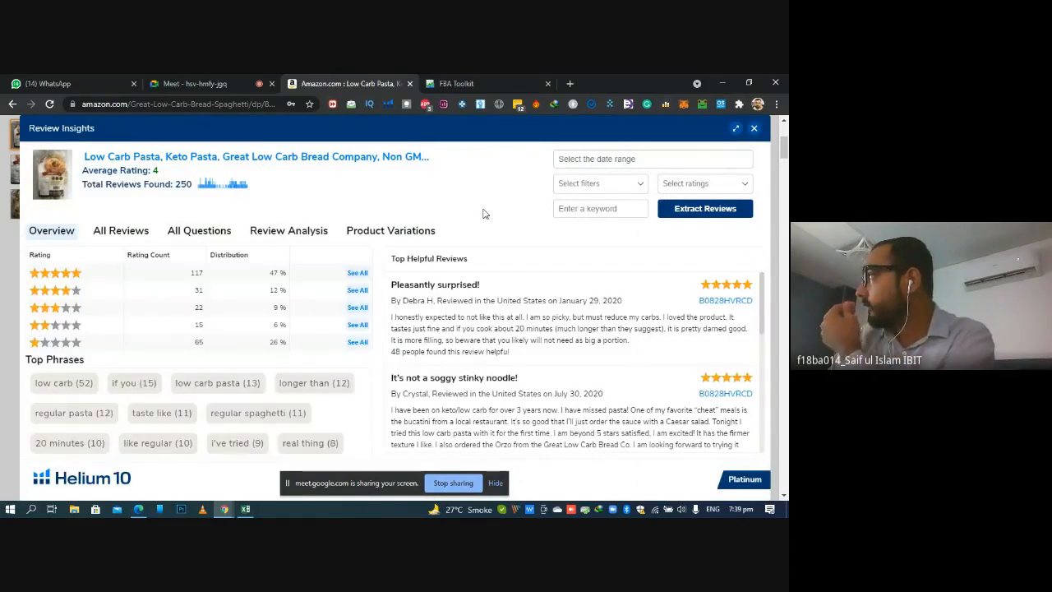
click(392, 233)
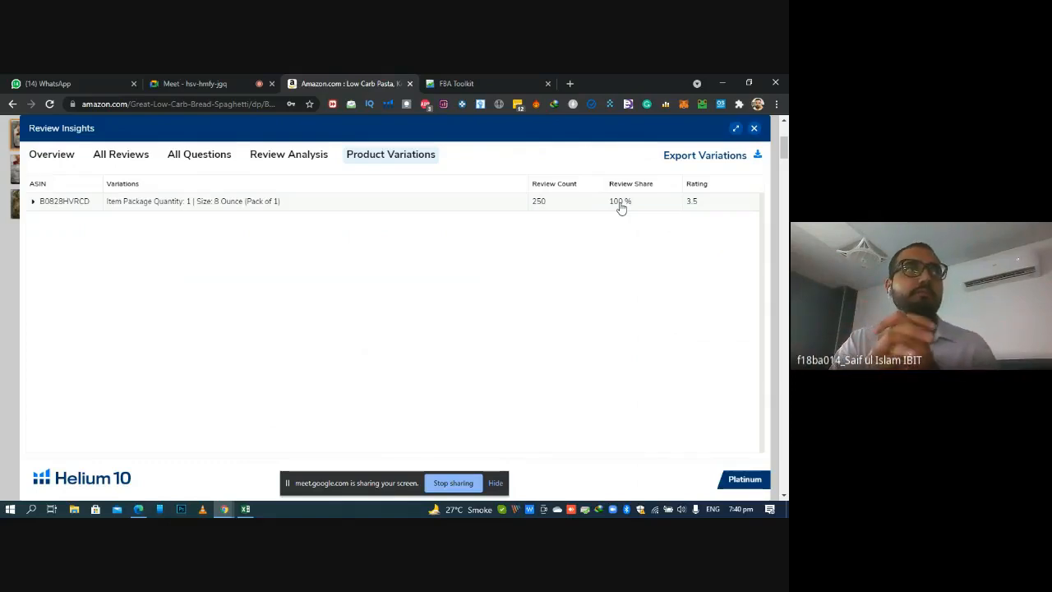
click(754, 129)
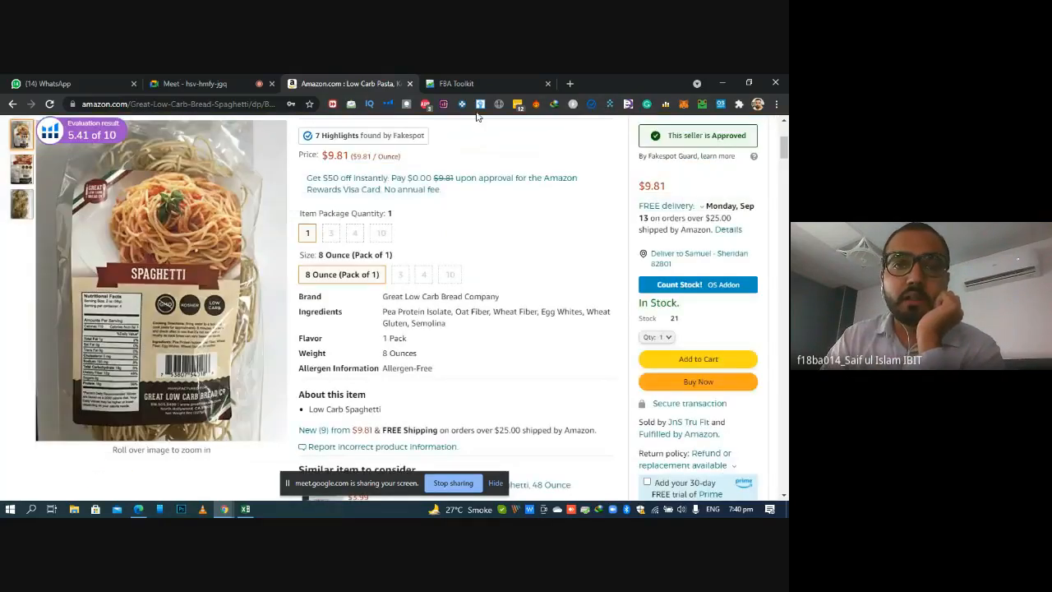
Reopen Review Insights, extract the reviews again without filters, and recheck the product variations
click(388, 104)
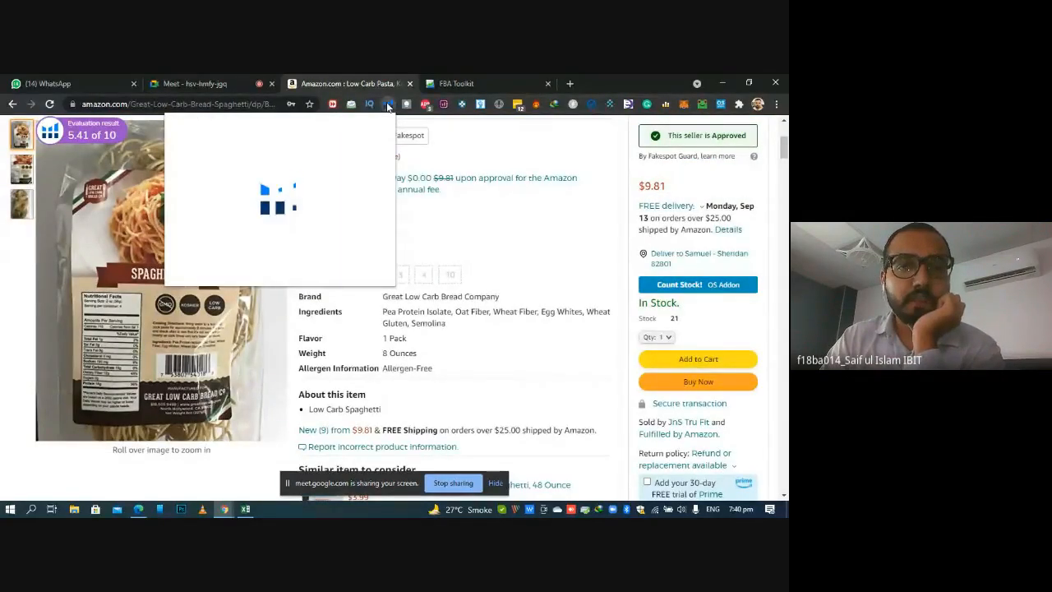
click(249, 347)
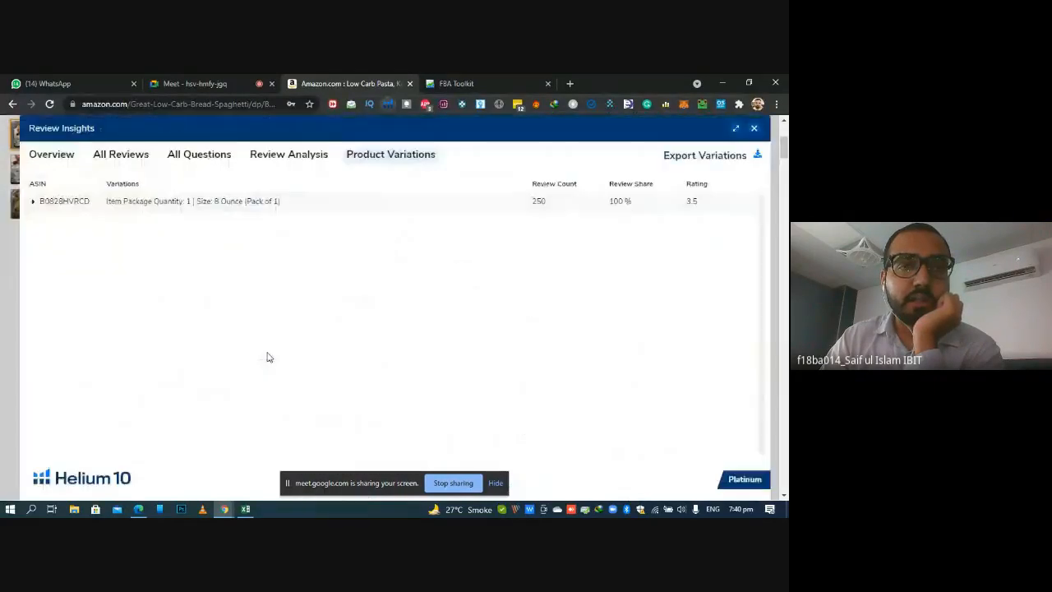
click(47, 155)
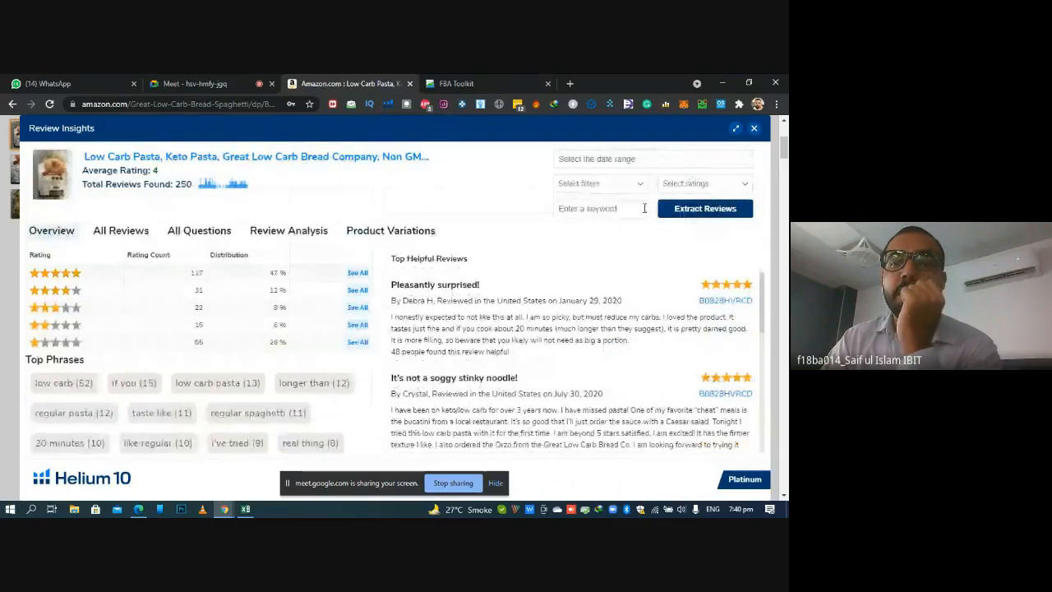
click(723, 210)
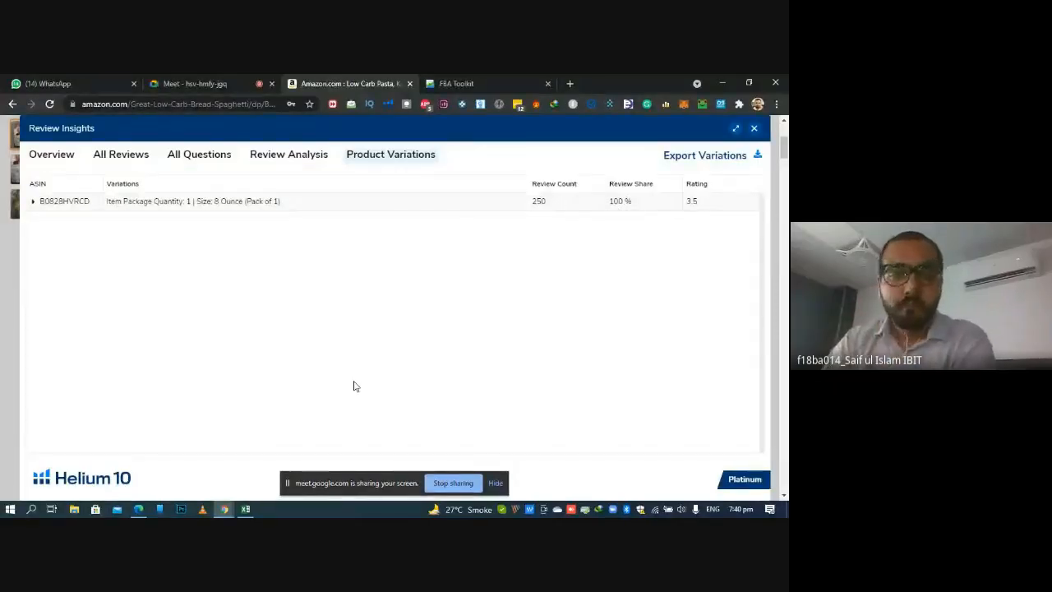
Select the # of FBA Sellers cell E2 in the workbook and close Review Insights on the Amazon listing
click(245, 509)
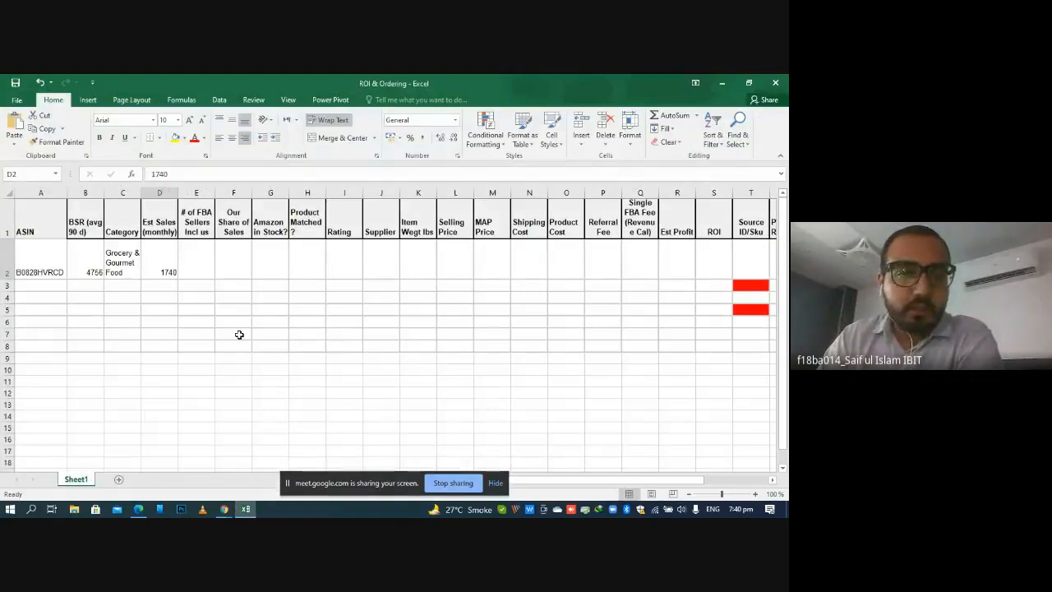
click(209, 268)
click(224, 509)
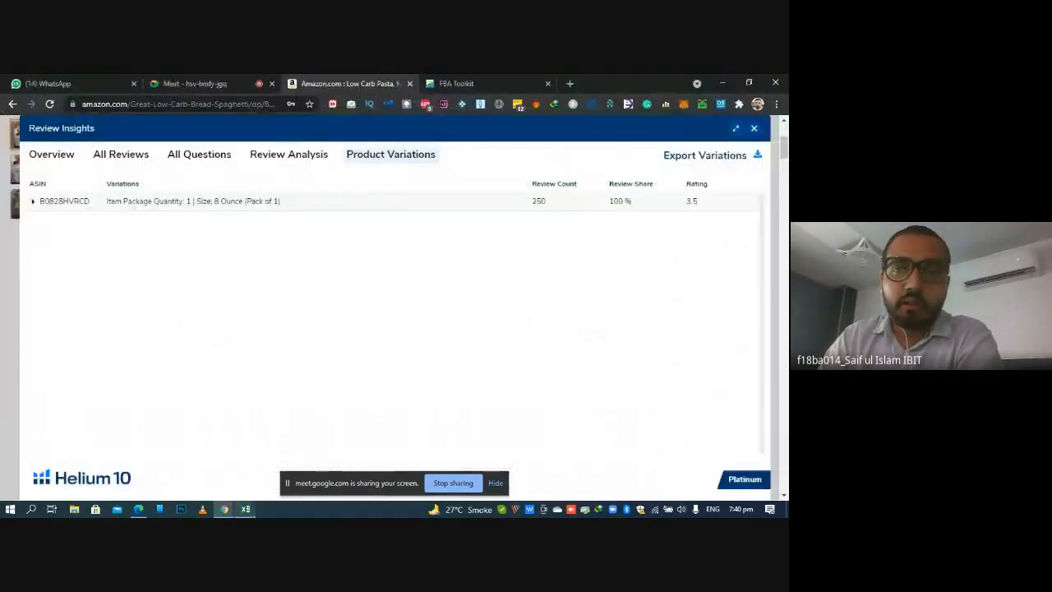
click(754, 128)
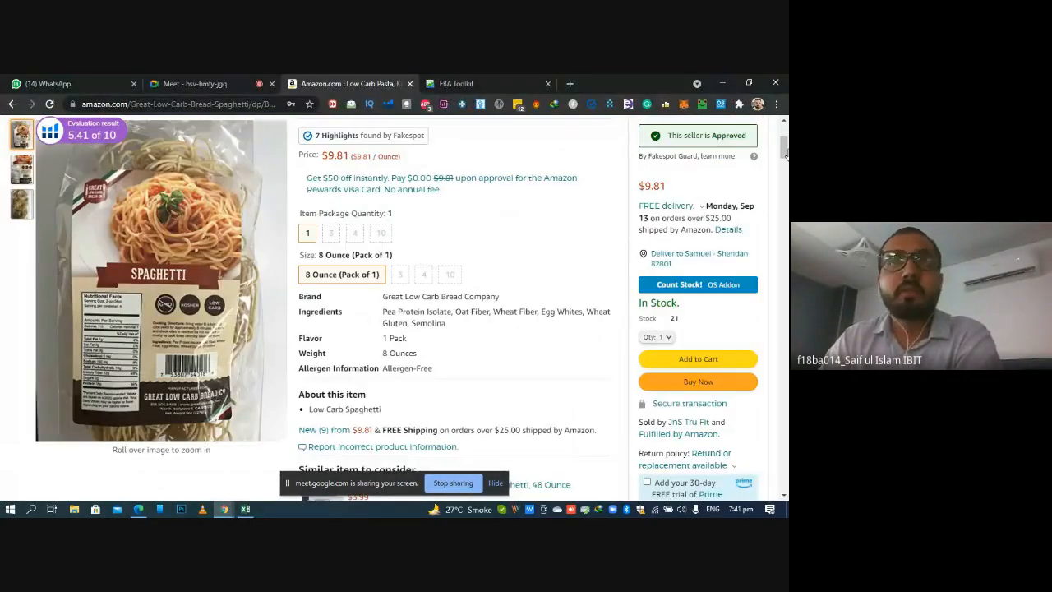
Open the listing's new offers and filter them by Prime delivery
scroll(785, 157, up, 1)
scroll(469, 272, down, 3)
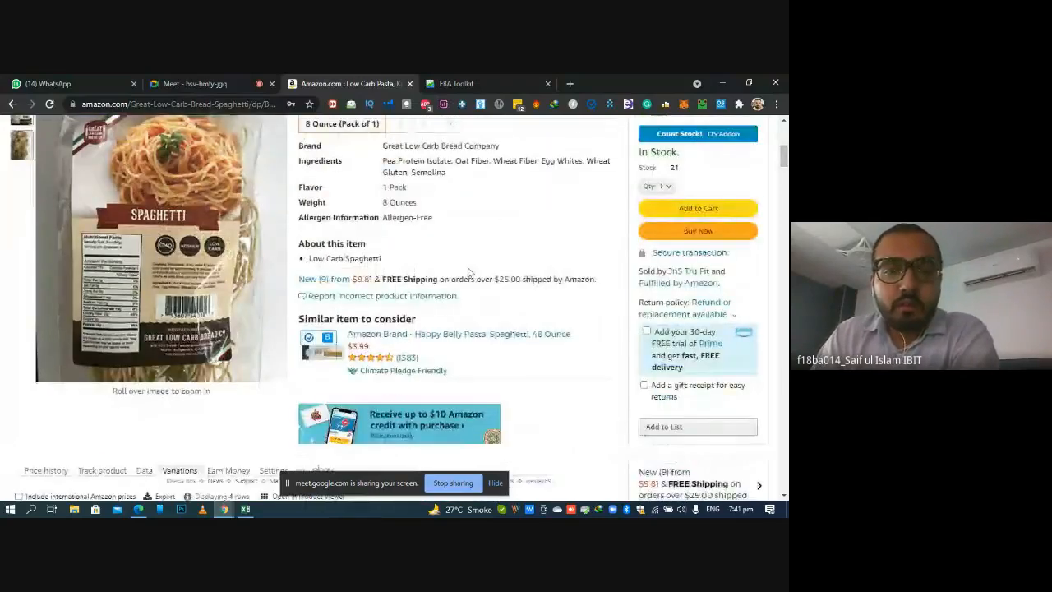
click(329, 280)
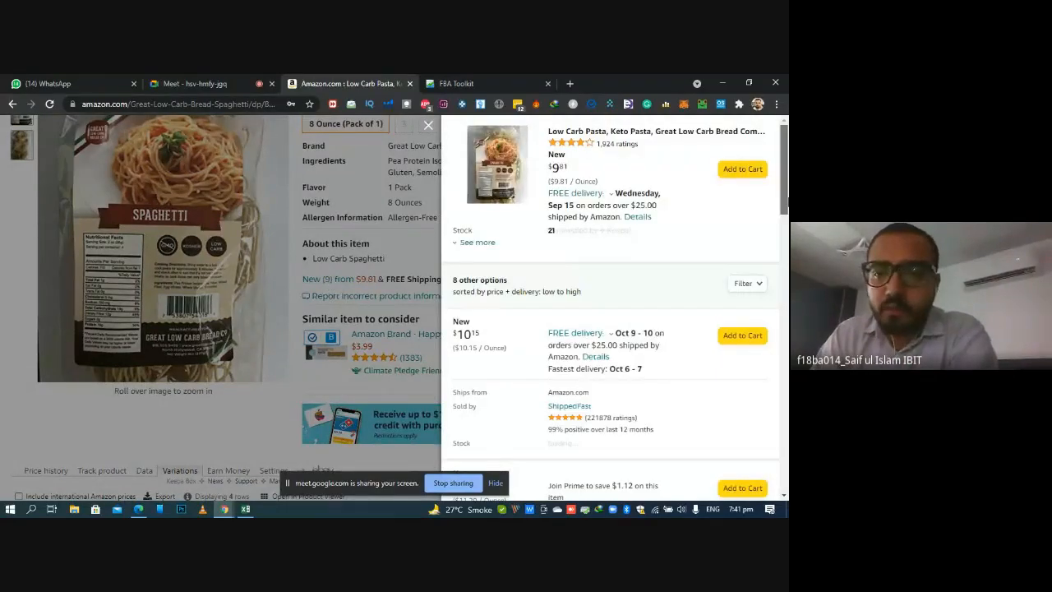
click(754, 283)
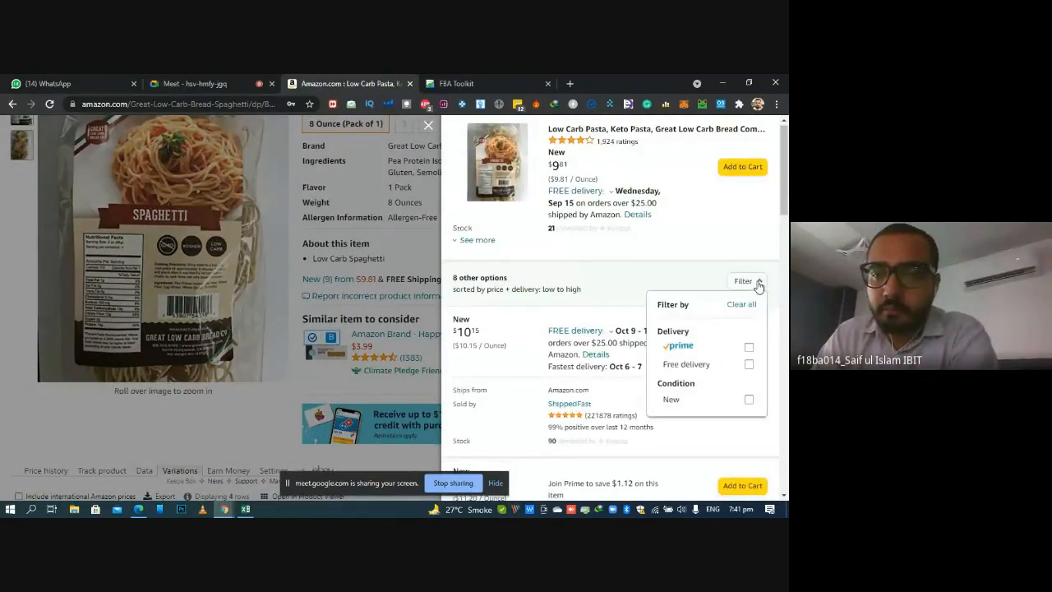
click(750, 349)
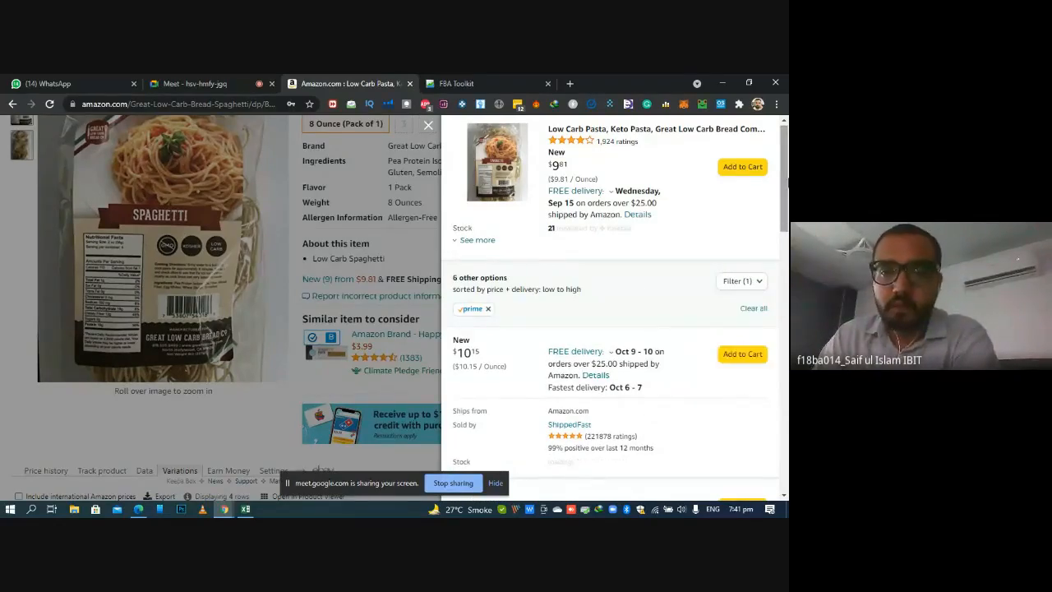
Expand the seller details of the $9.81 offer, examine the other Prime offers, and close the offer list
click(470, 241)
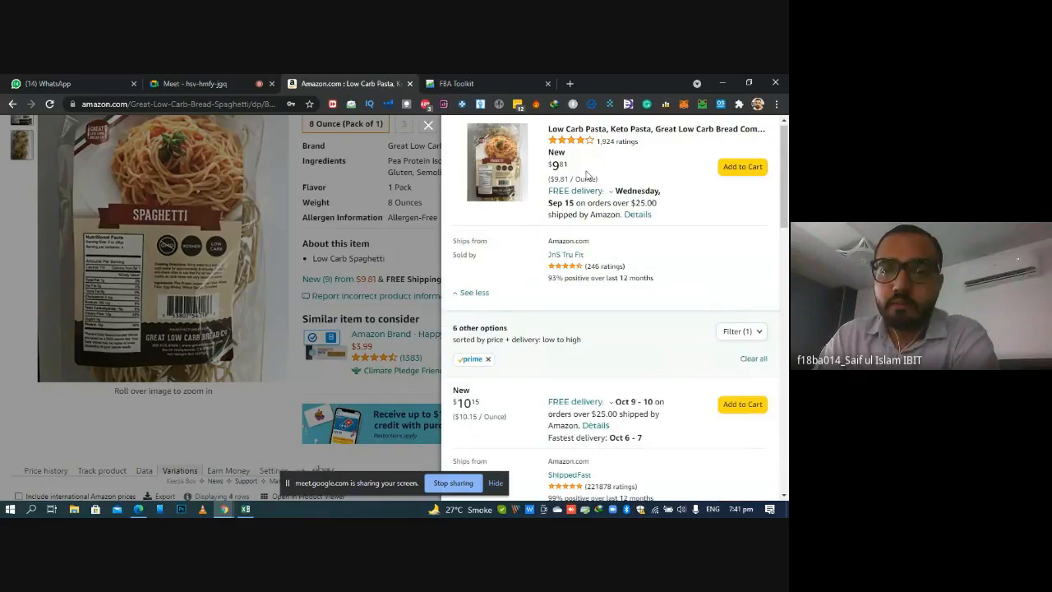
scroll(580, 179, down, 5)
scroll(580, 180, up, 3)
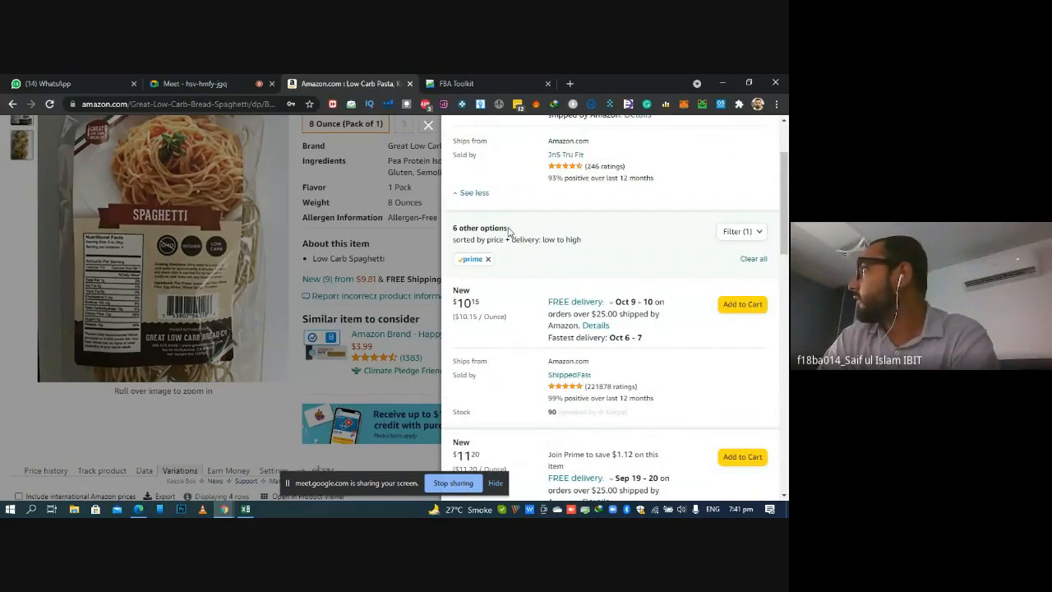
scroll(785, 189, up, 2)
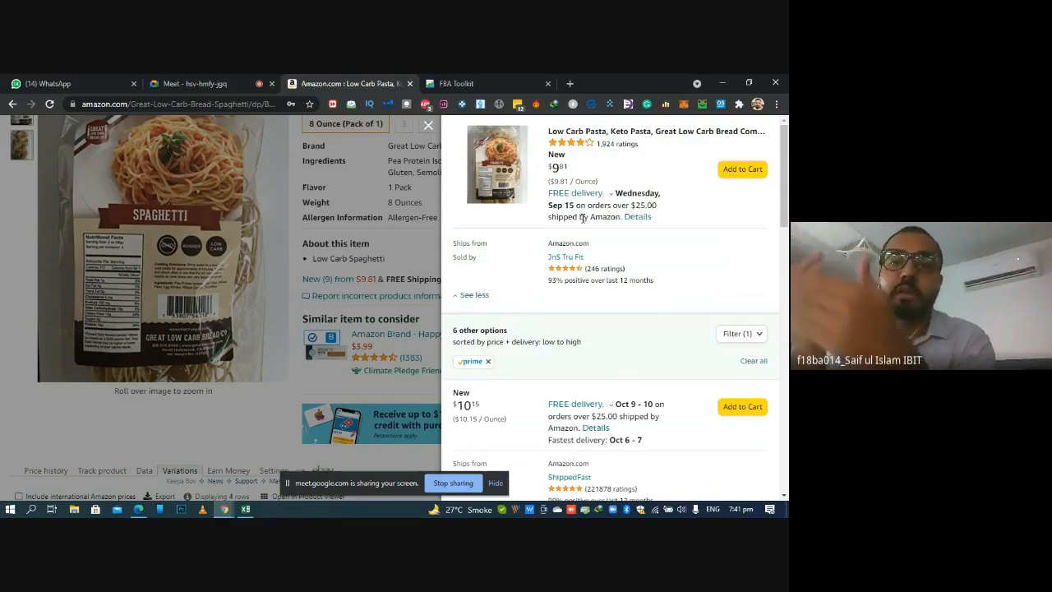
click(428, 125)
scroll(395, 304, up, 4)
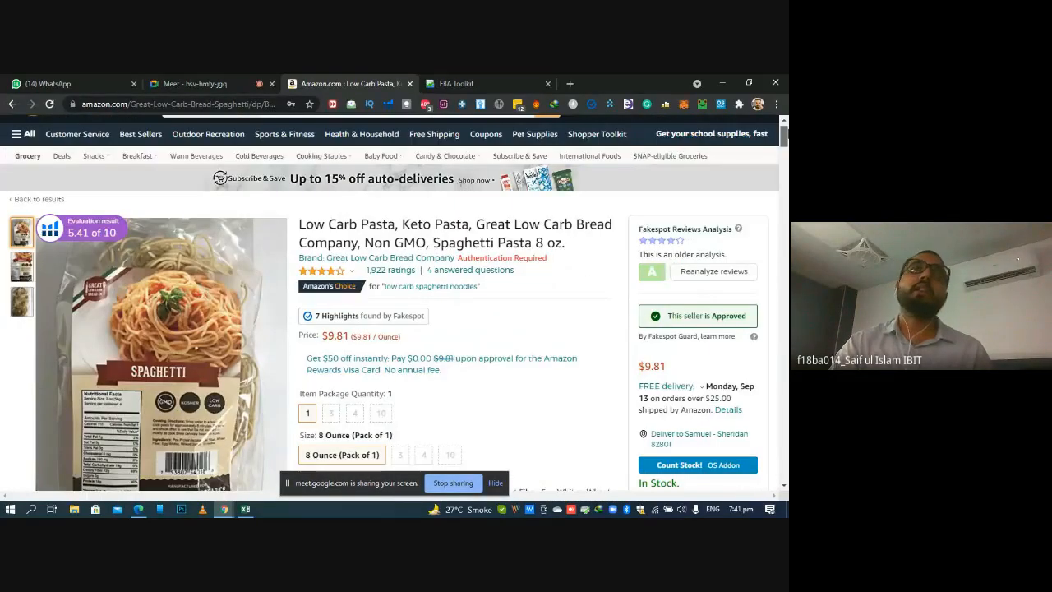
scroll(394, 304, down, 2)
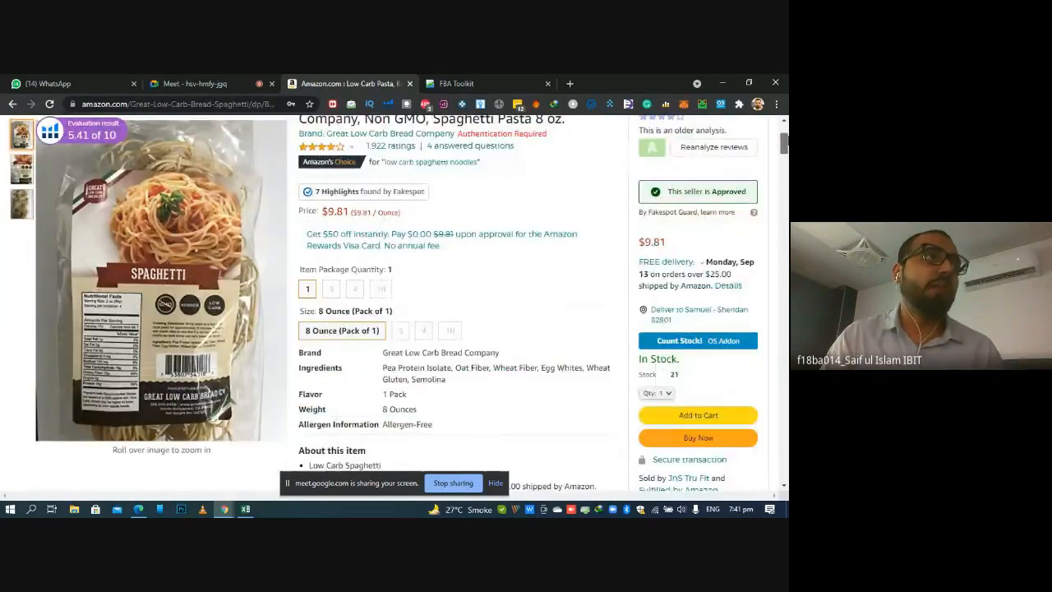
scroll(394, 304, up, 1)
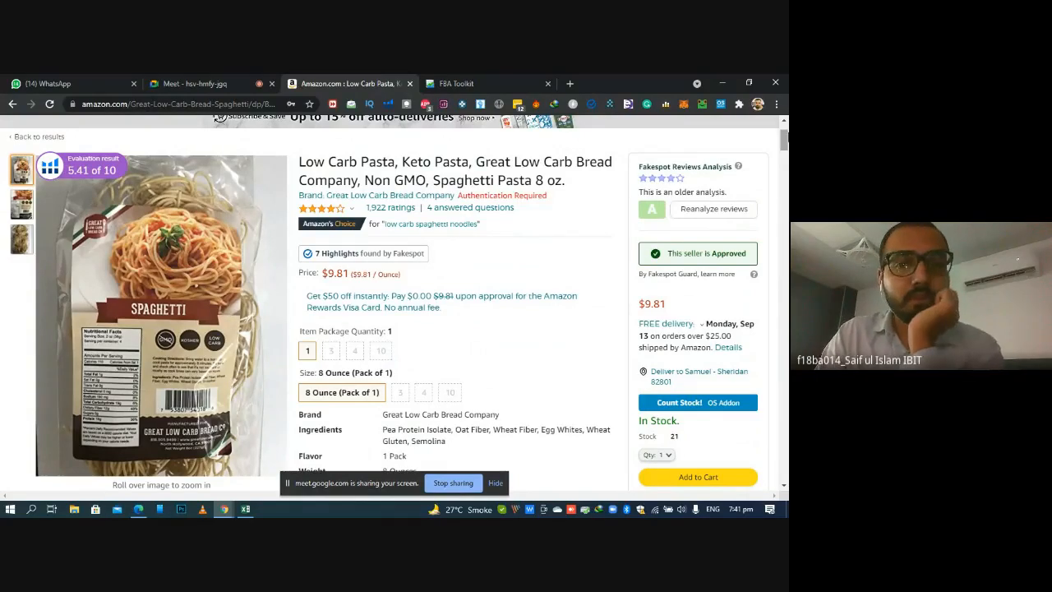
click(37, 512)
click(36, 512)
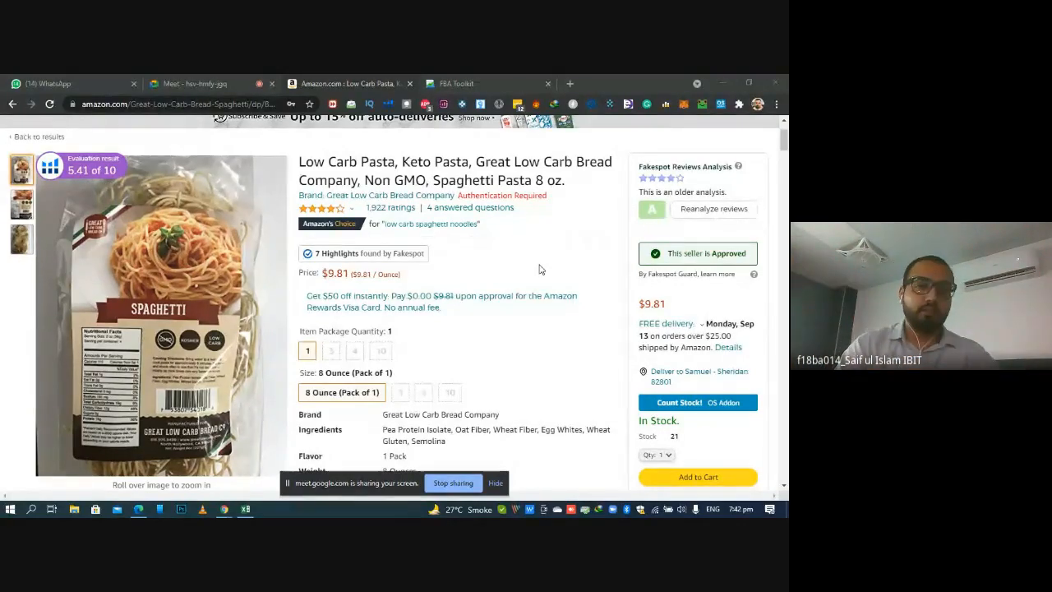
Highlight the listing price, reopen the new offers, compare the other sellers' prices and stock, and close the offer list
drag(329, 274, 348, 273)
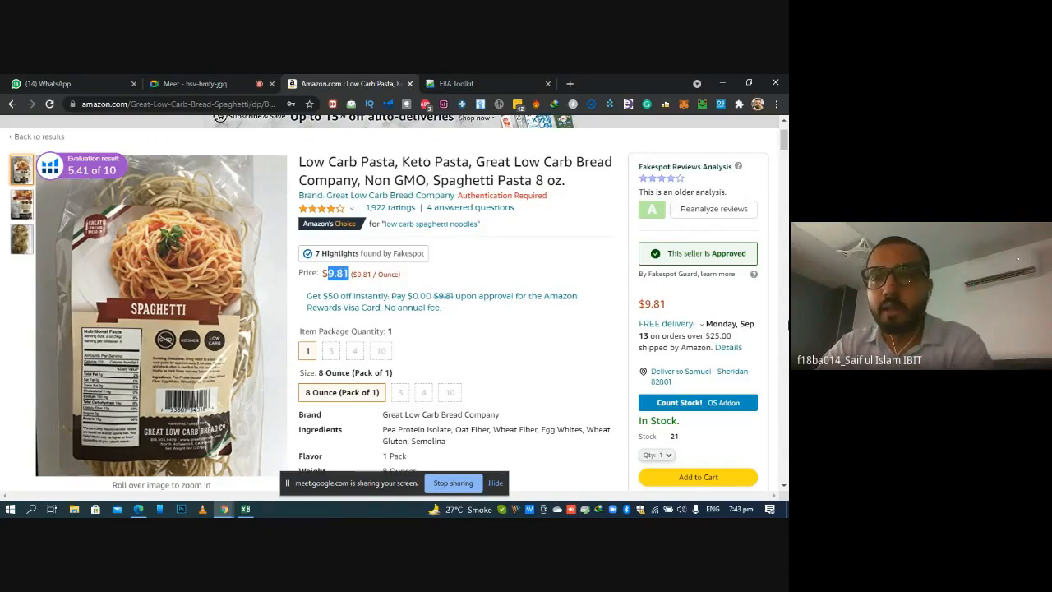
scroll(368, 219, down, 4)
click(368, 219)
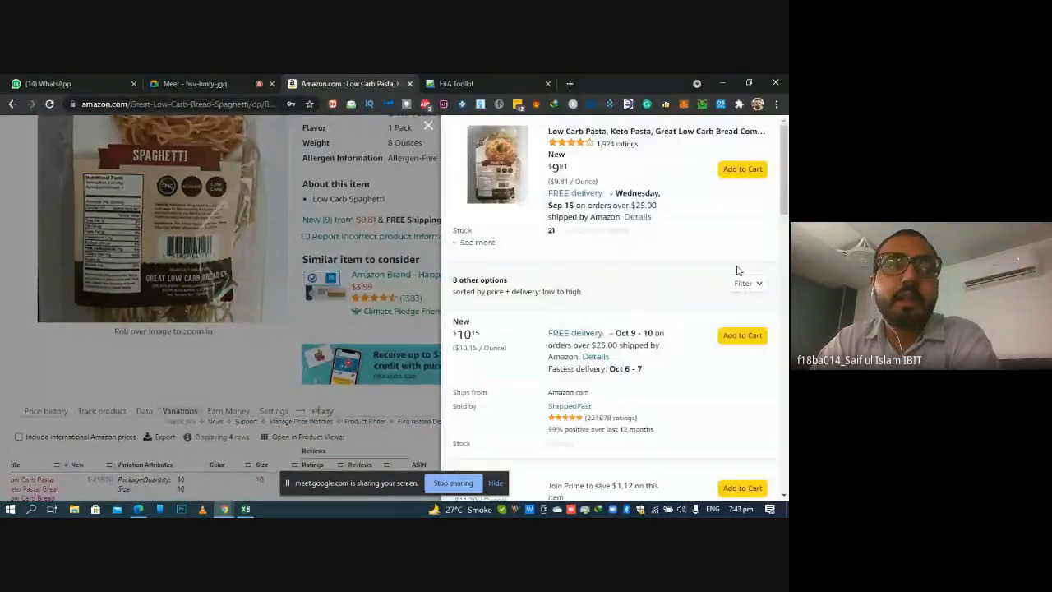
drag(785, 172, 779, 261)
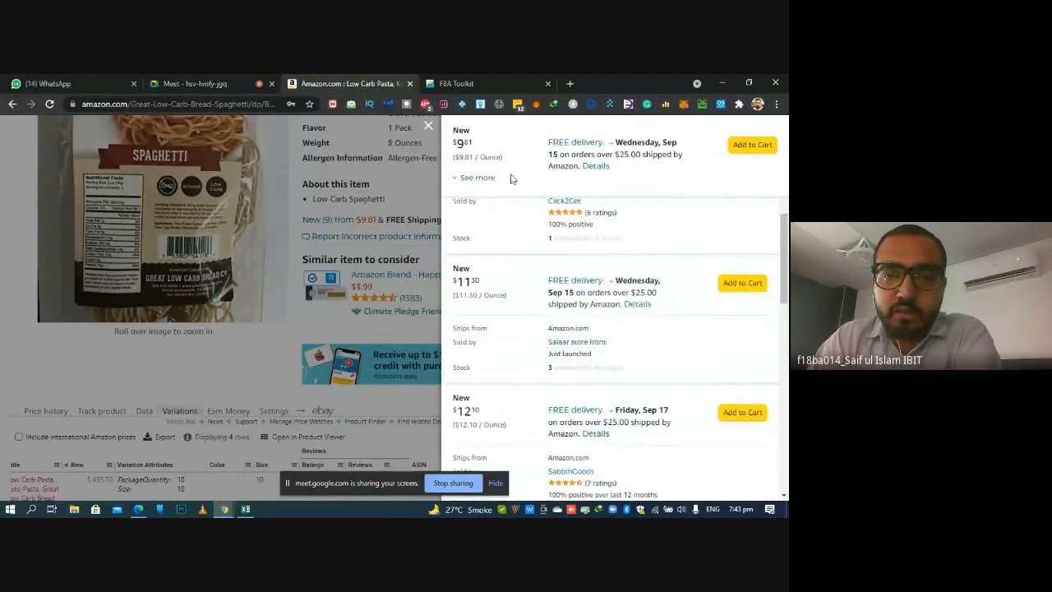
click(428, 128)
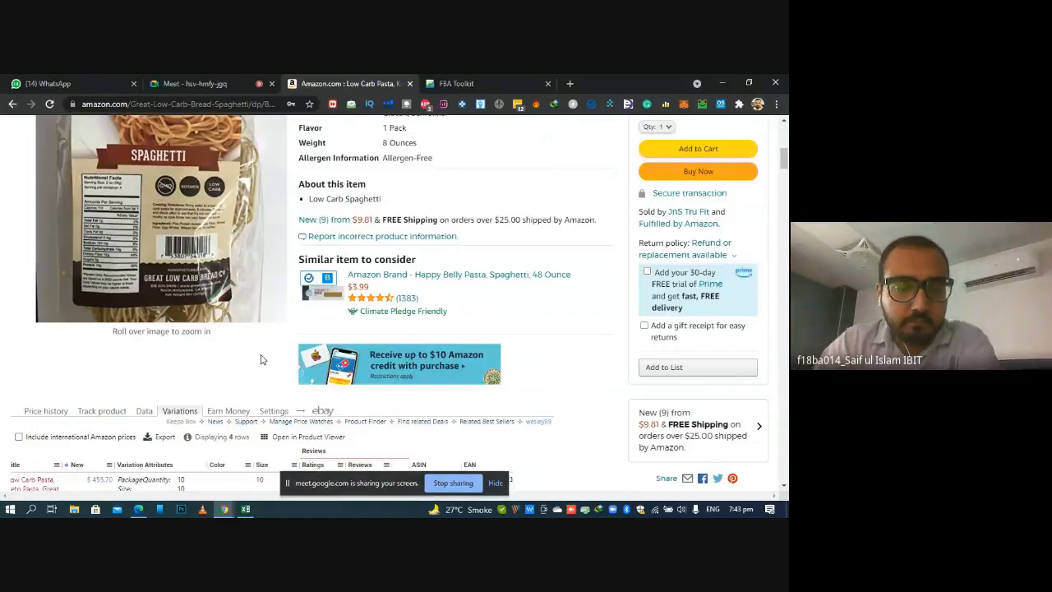
Switch to the ROI & Ordering workbook in Excel and open the Our Share of Sales cell F2 for editing
click(245, 509)
click(212, 273)
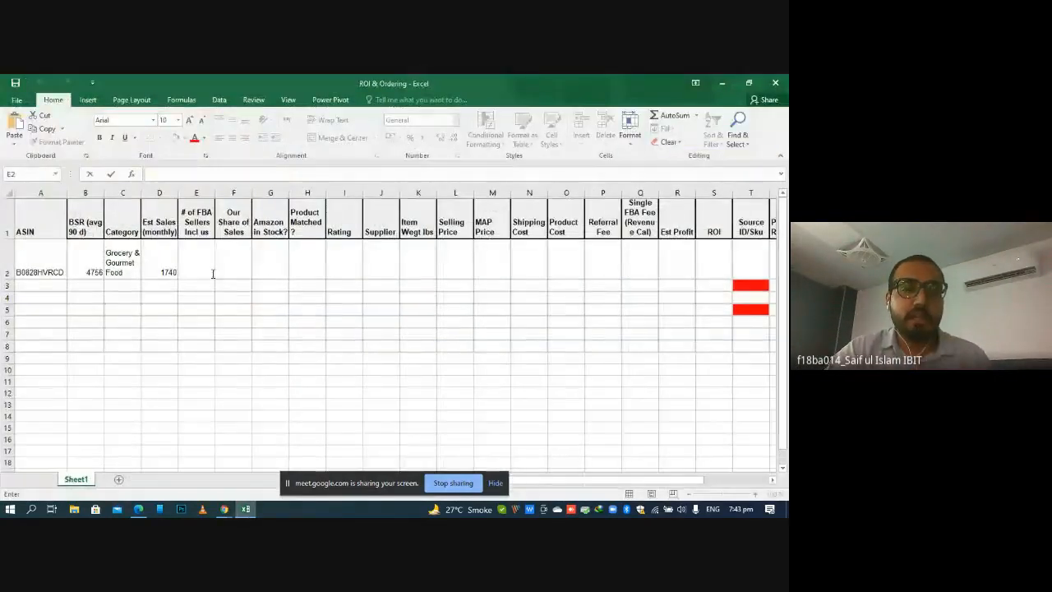
click(242, 264)
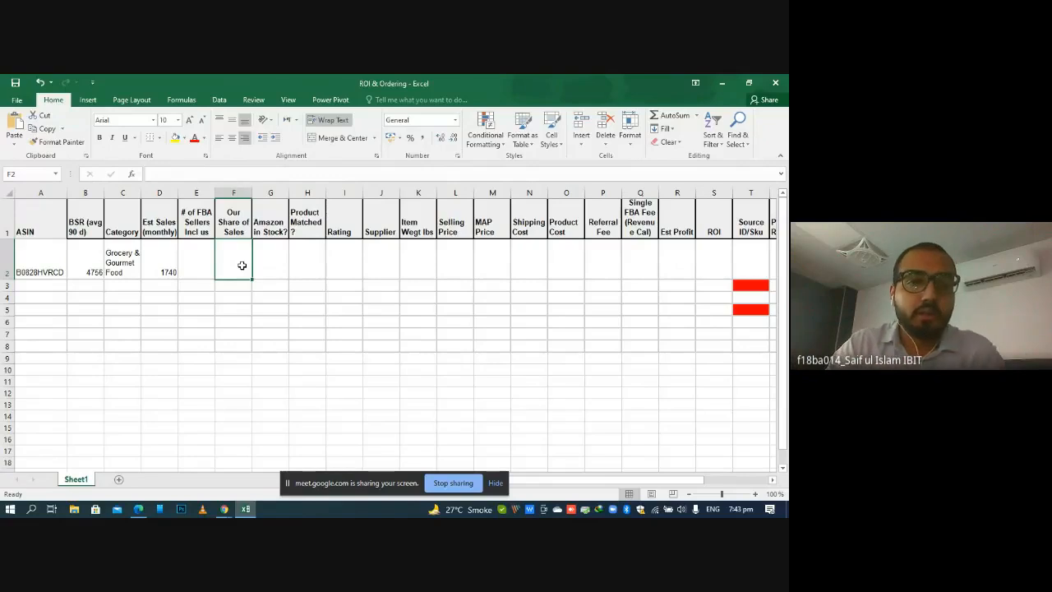
double_click(241, 265)
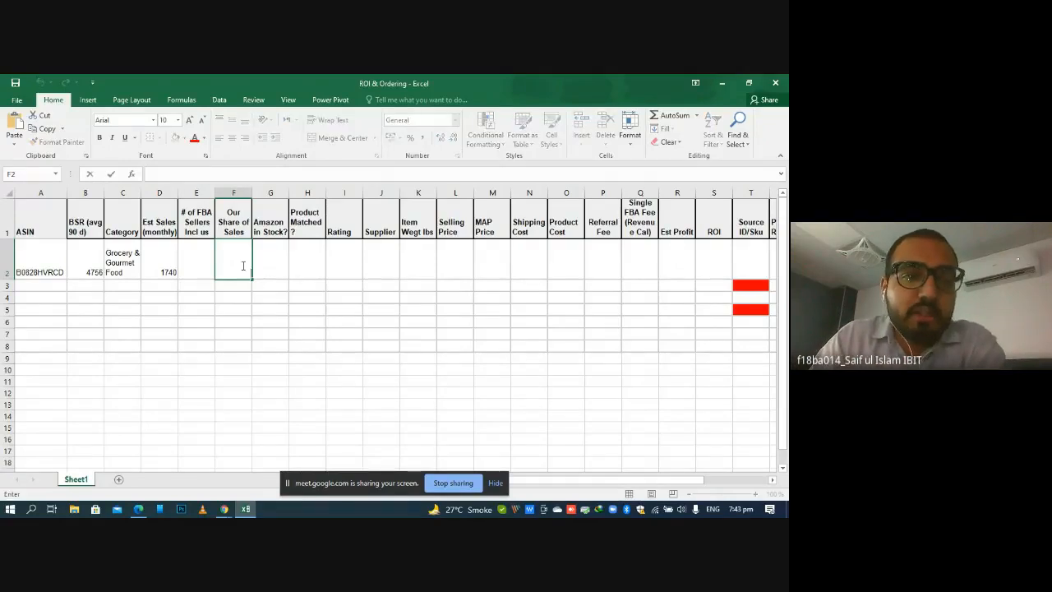
Check the listing's price history chart on Amazon and enter No in the Amazon in Stock? cell G2
click(267, 266)
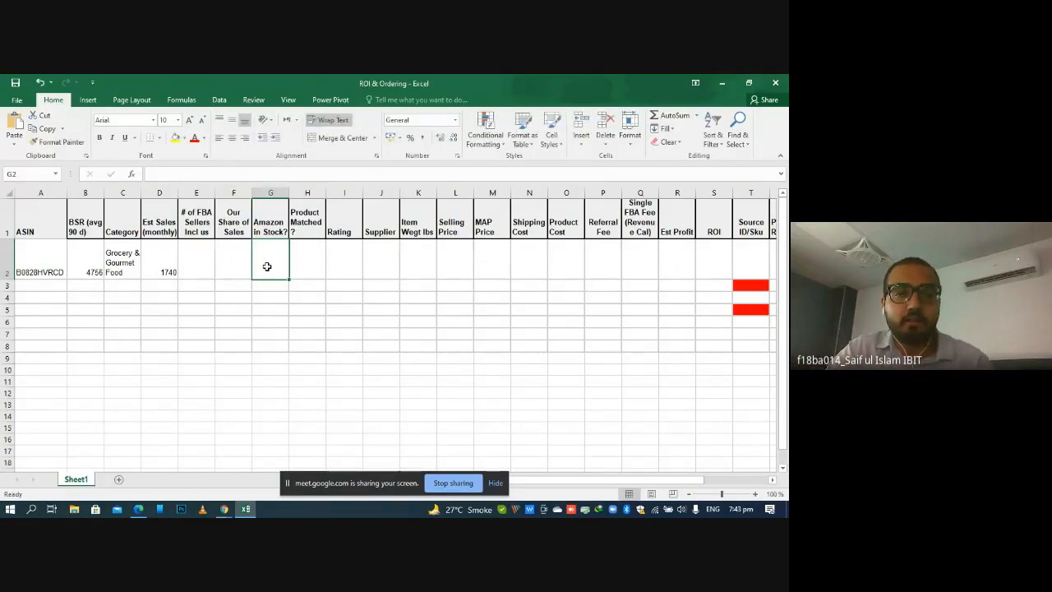
double_click(268, 267)
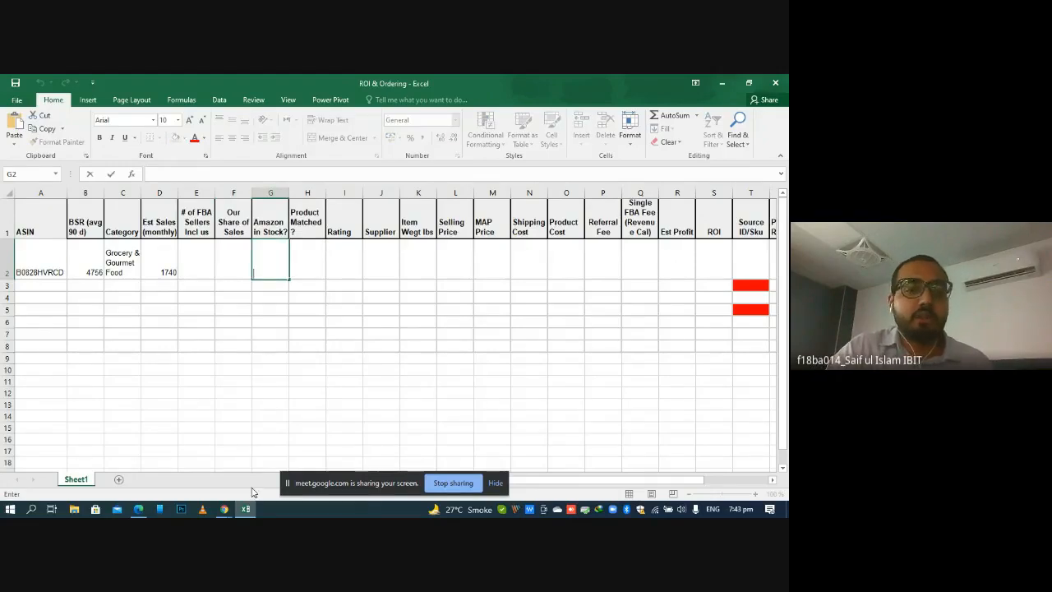
click(223, 509)
scroll(346, 206, down, 5)
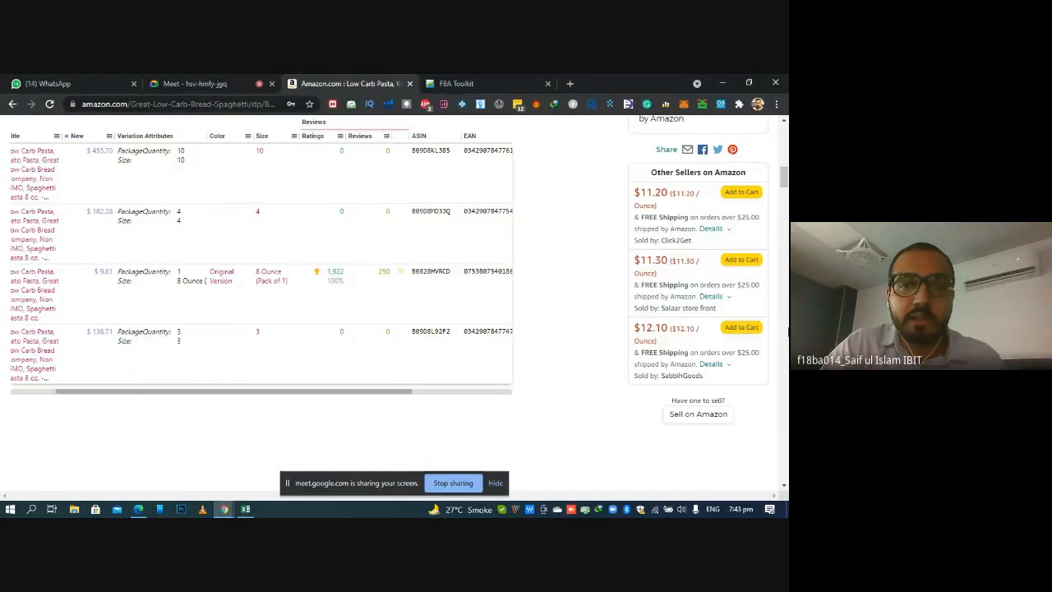
scroll(51, 150, up, 1)
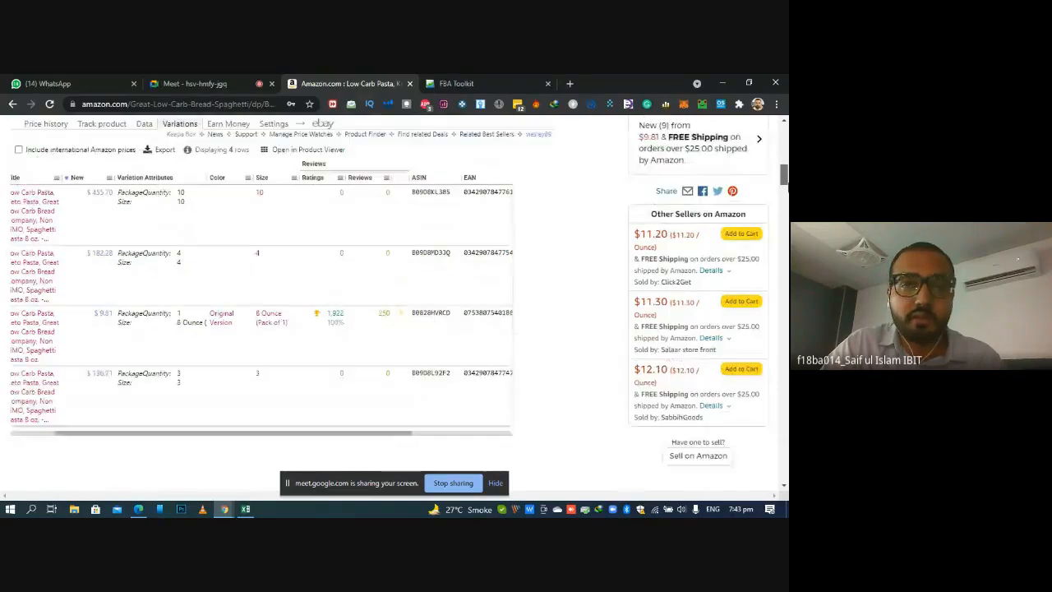
click(50, 148)
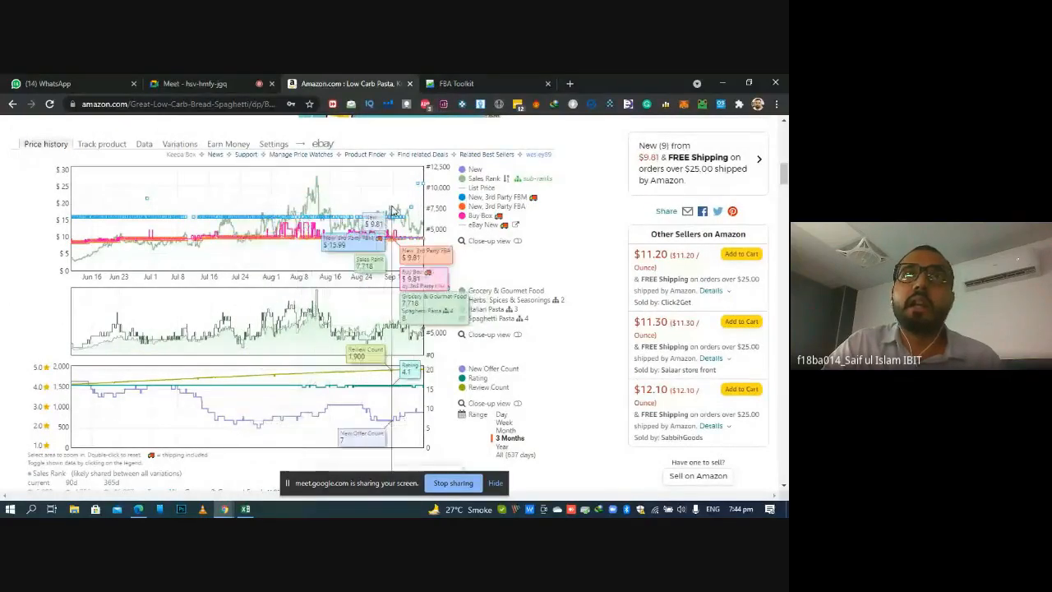
click(246, 510)
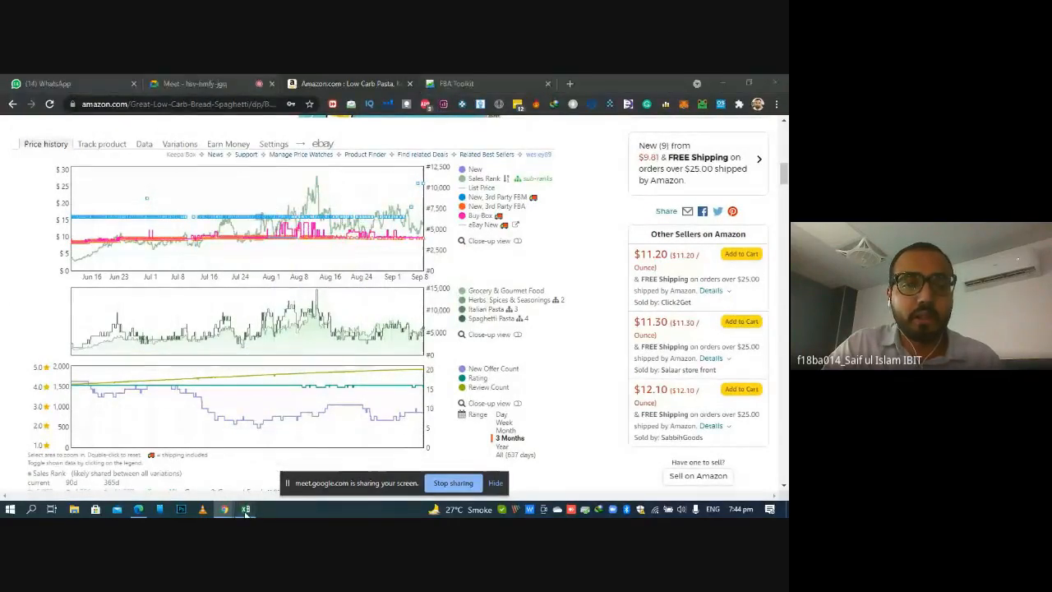
text(No)
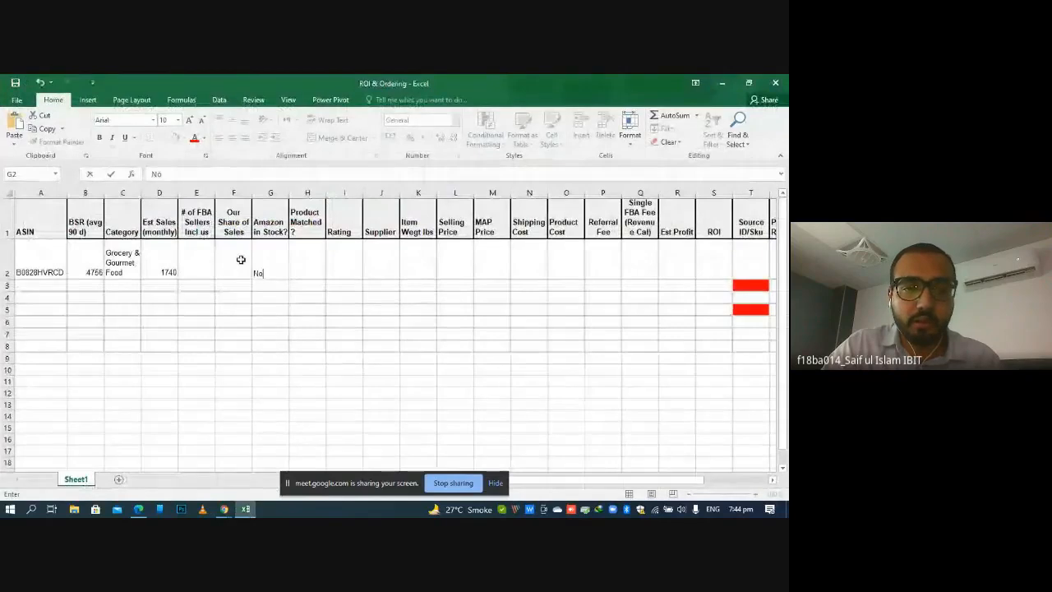
key(Return)
Select the Product Matched? cell H2, switch to the Amazon listing in Chrome, and examine the spaghetti's product details
click(303, 264)
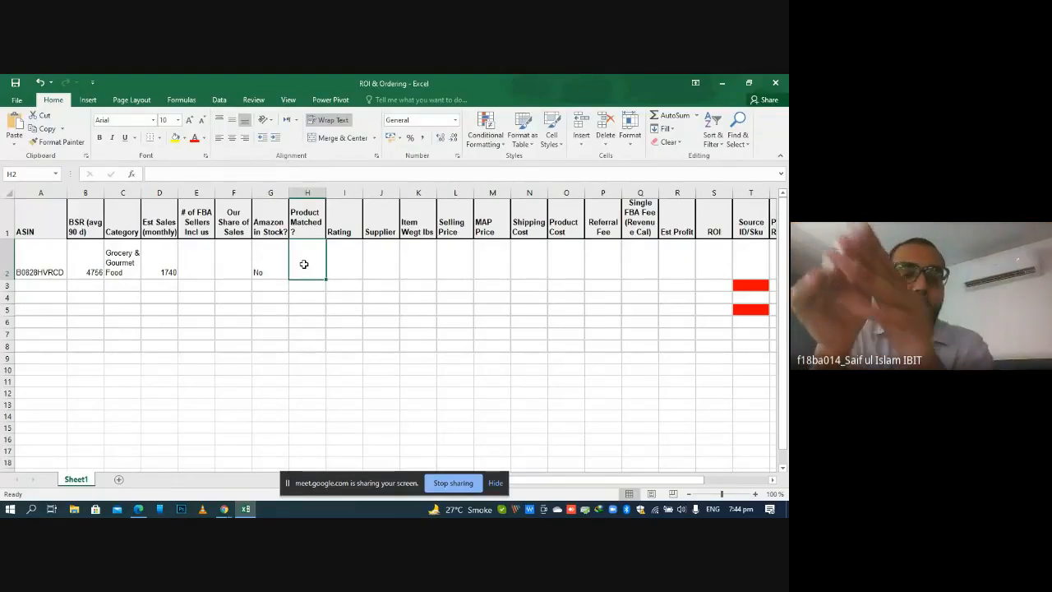
click(250, 513)
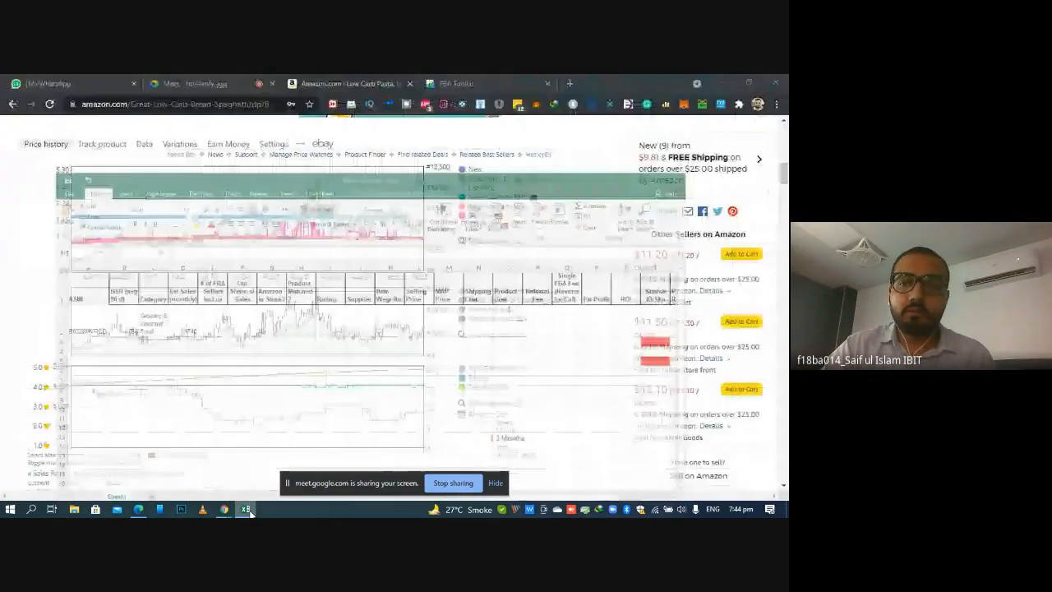
scroll(526, 280, up, 7)
scroll(785, 157, up, 3)
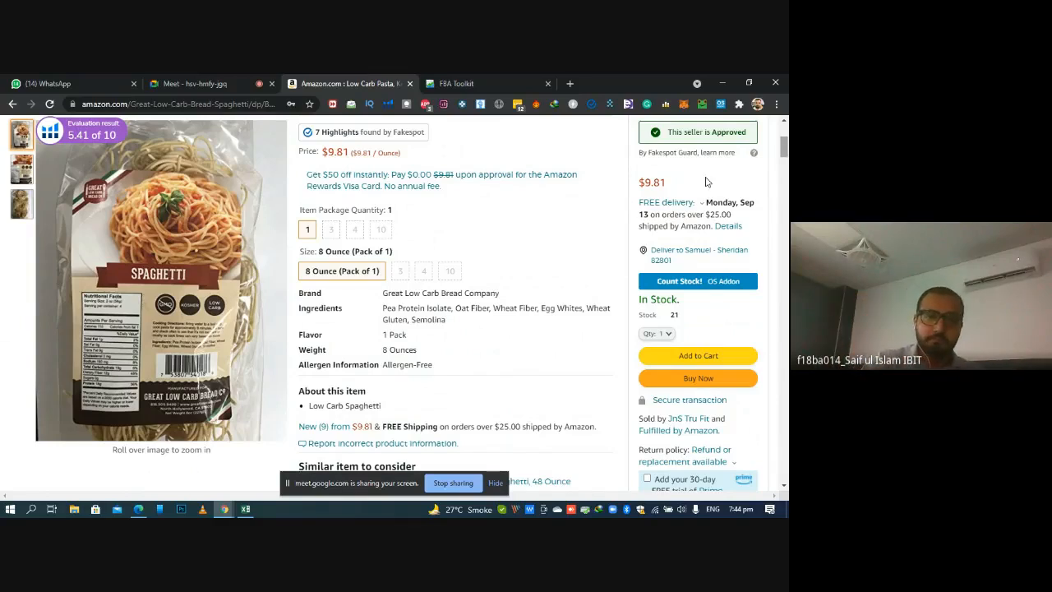
Switch back to the Excel workbook and enter Yes in the Product Matched? cell H2
mouse_move(245, 508)
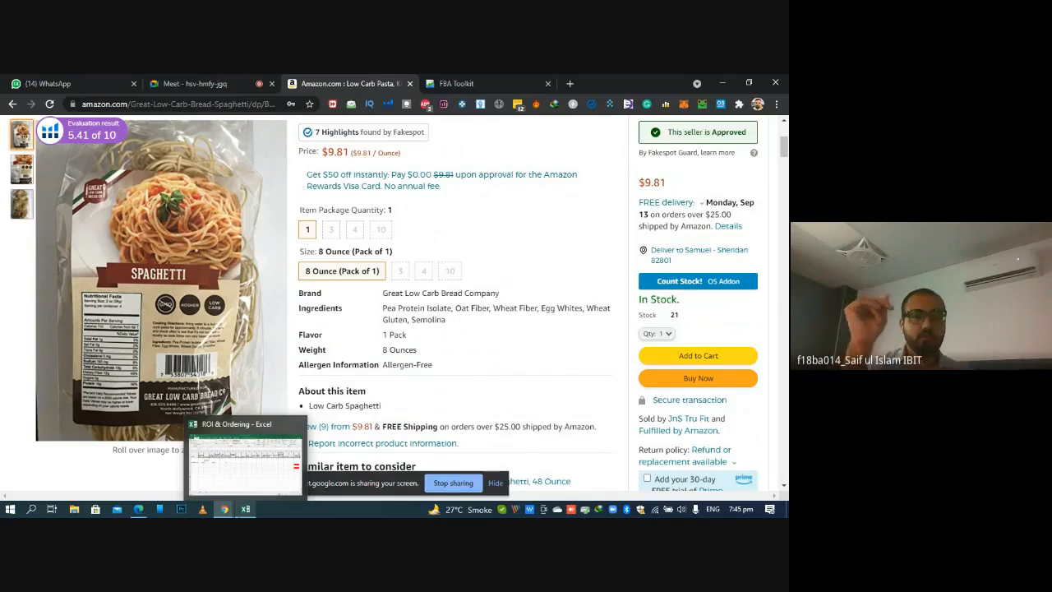
click(245, 511)
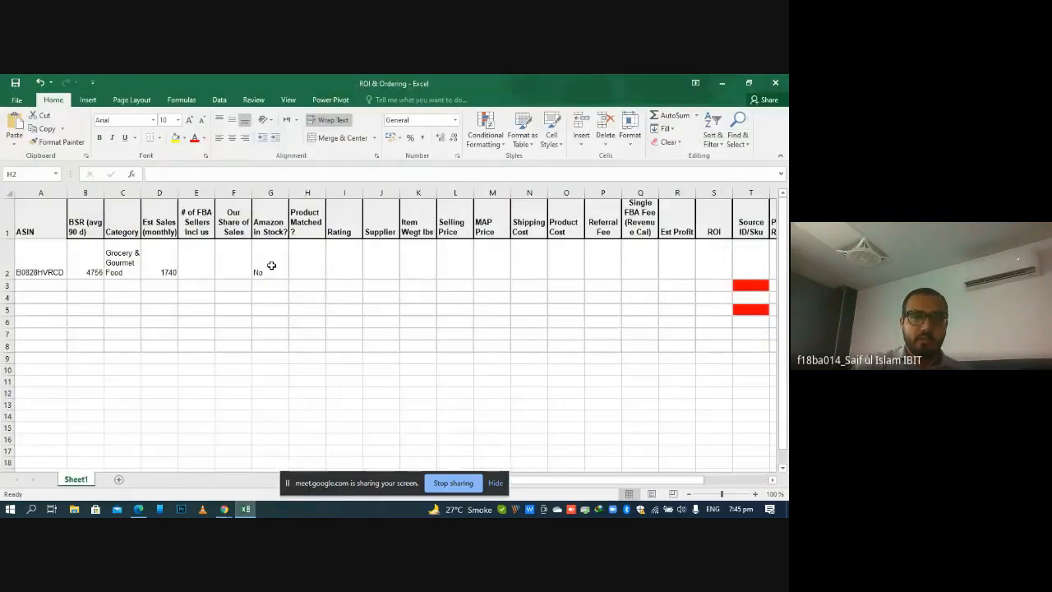
click(271, 266)
double_click(296, 265)
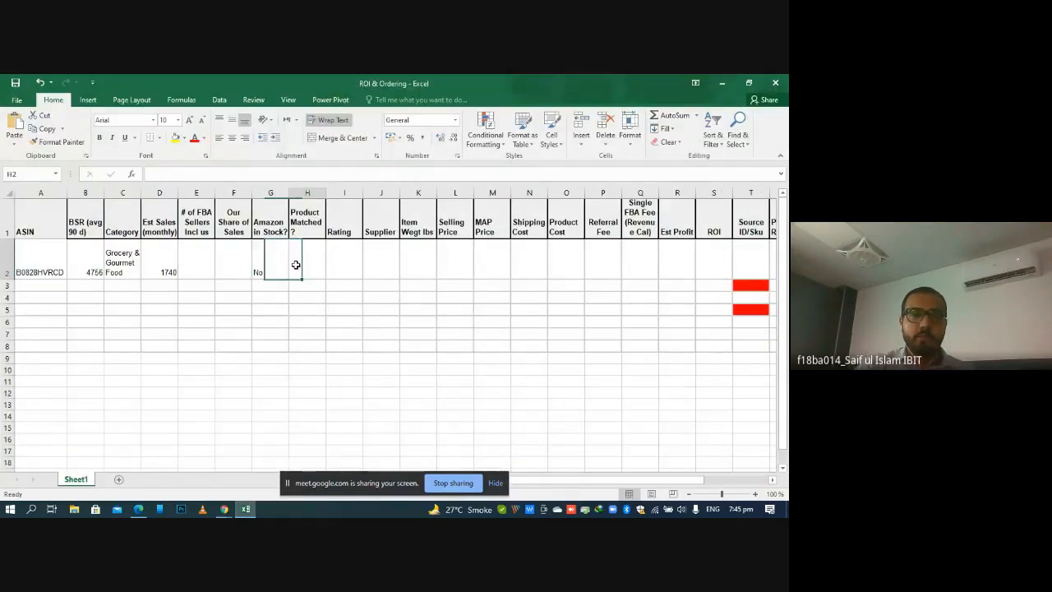
text(Yes)
key(Return)
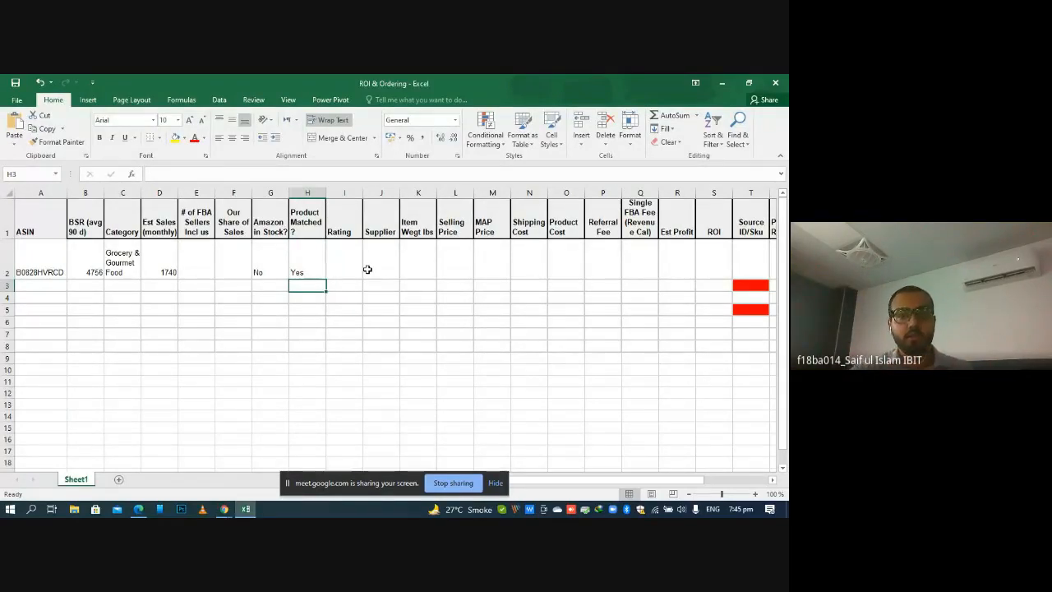
Enter 4 in the Rating cell I2 and check it against the star rating breakdown on the Amazon listing
key(Right)
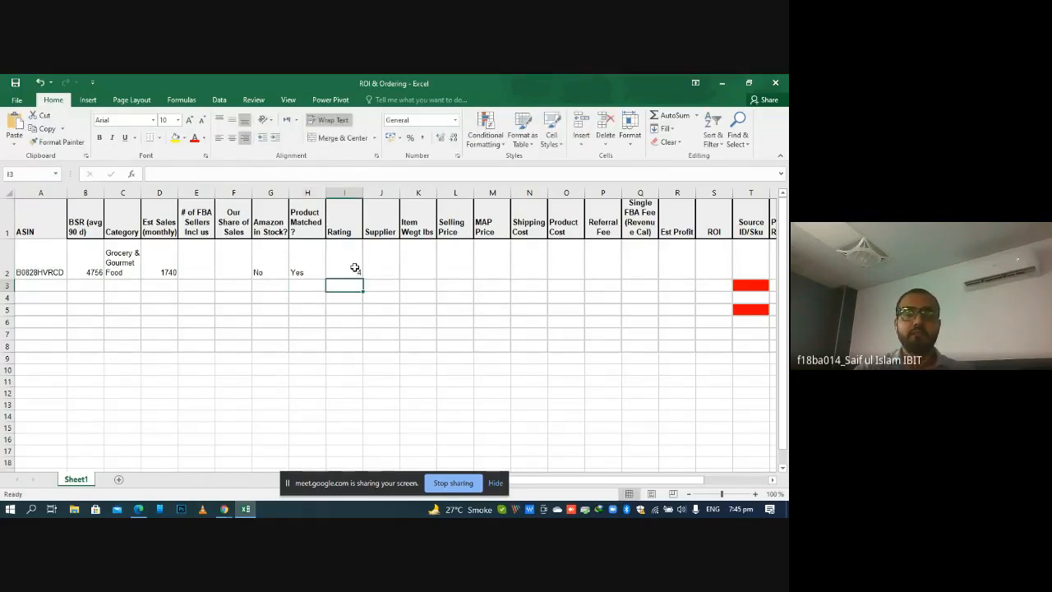
click(224, 510)
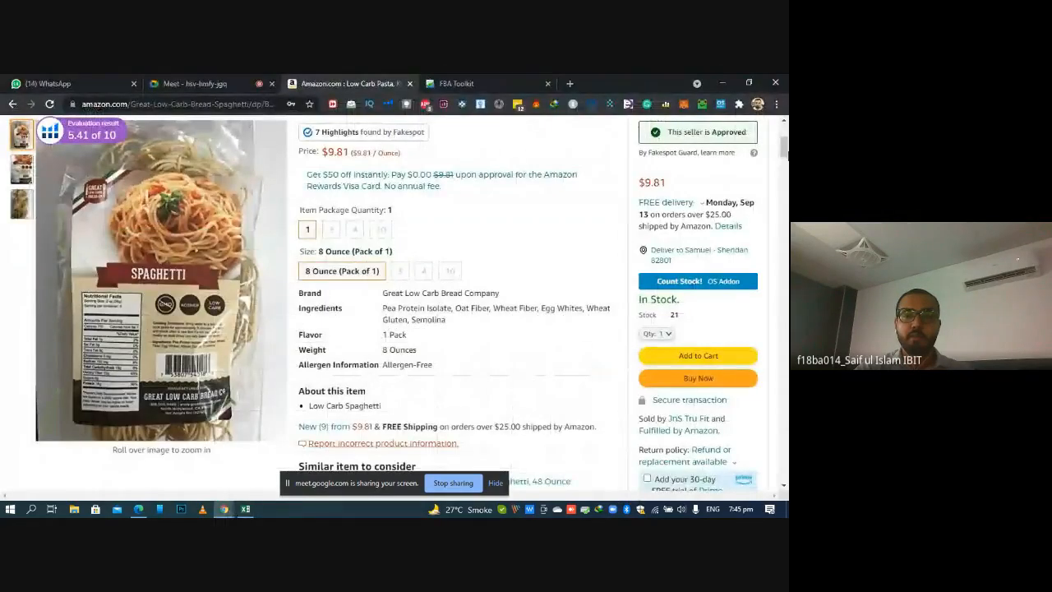
drag(786, 151, 786, 128)
mouse_move(332, 302)
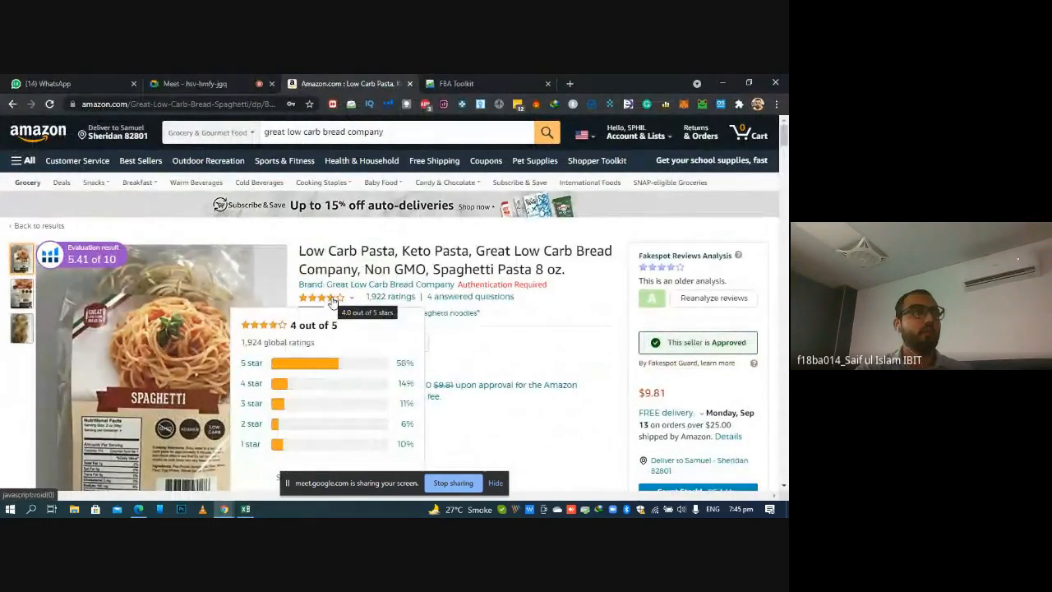
key(alt+Tab)
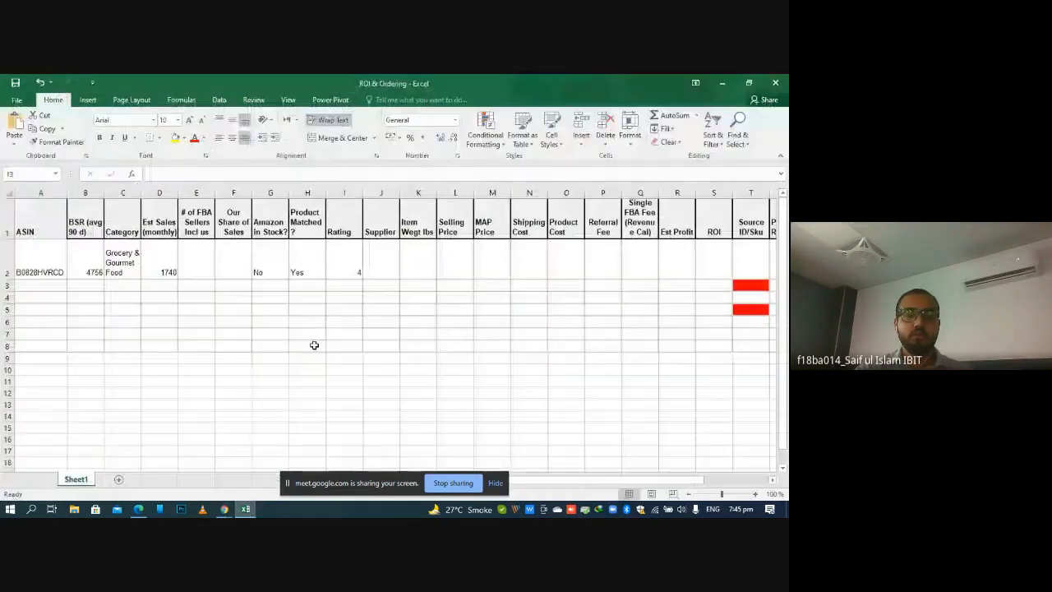
Enter Great Low Carb in the Supplier cell J2
double_click(373, 264)
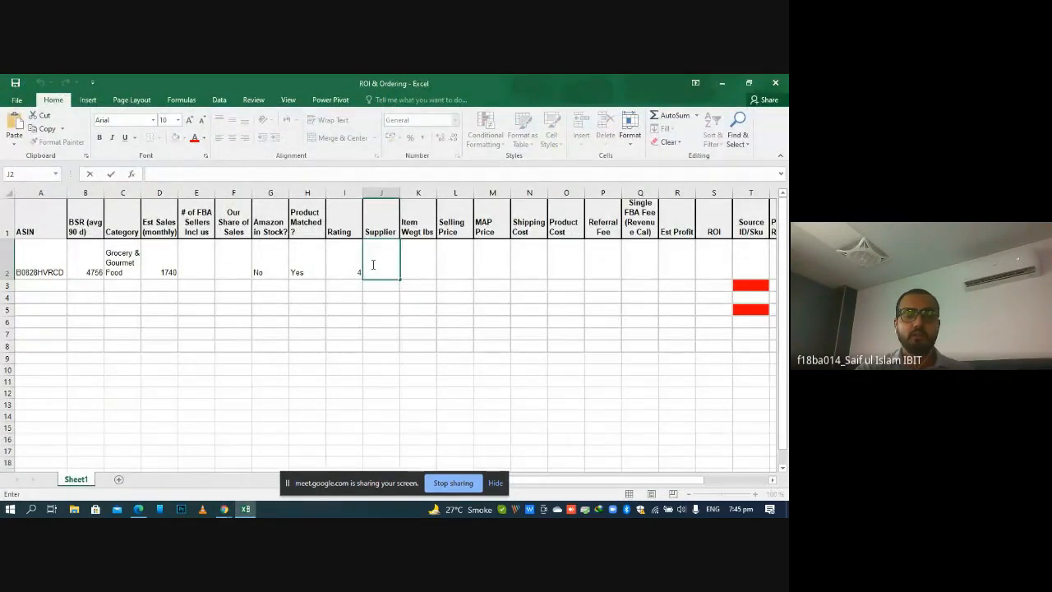
text(Great)
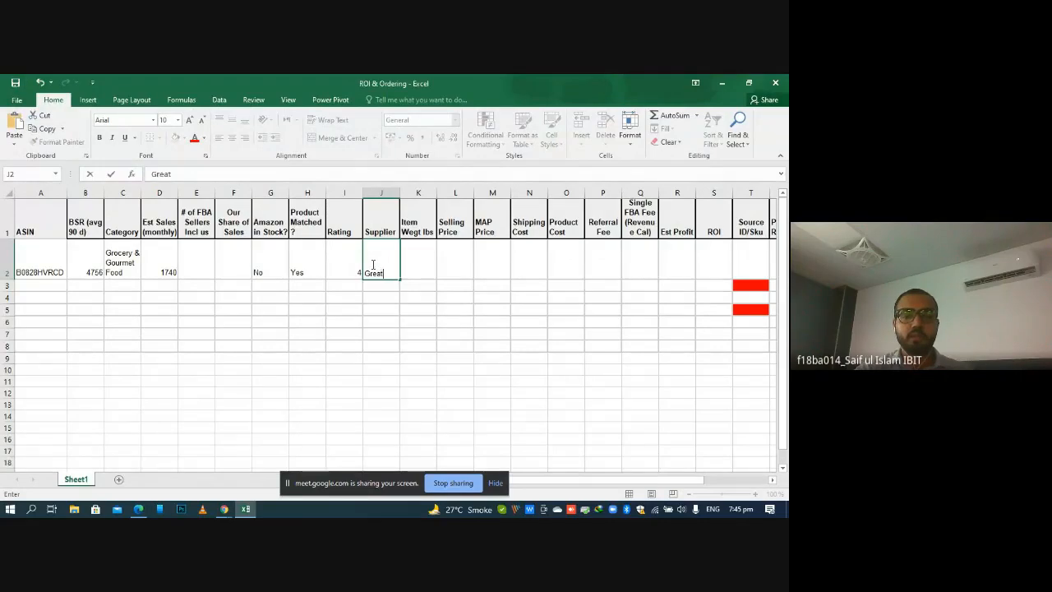
text( Low C)
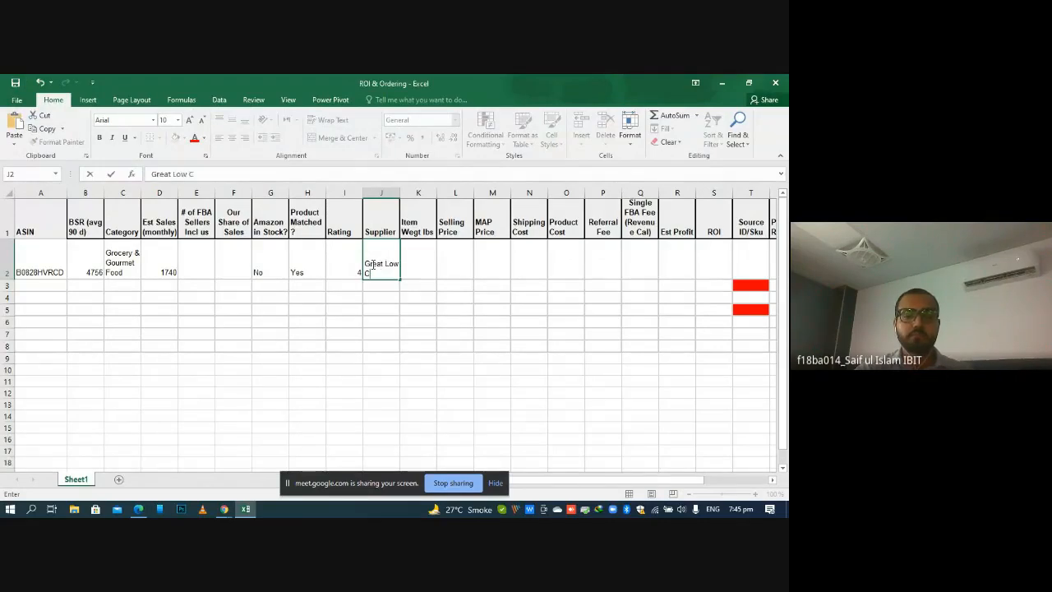
text(arb)
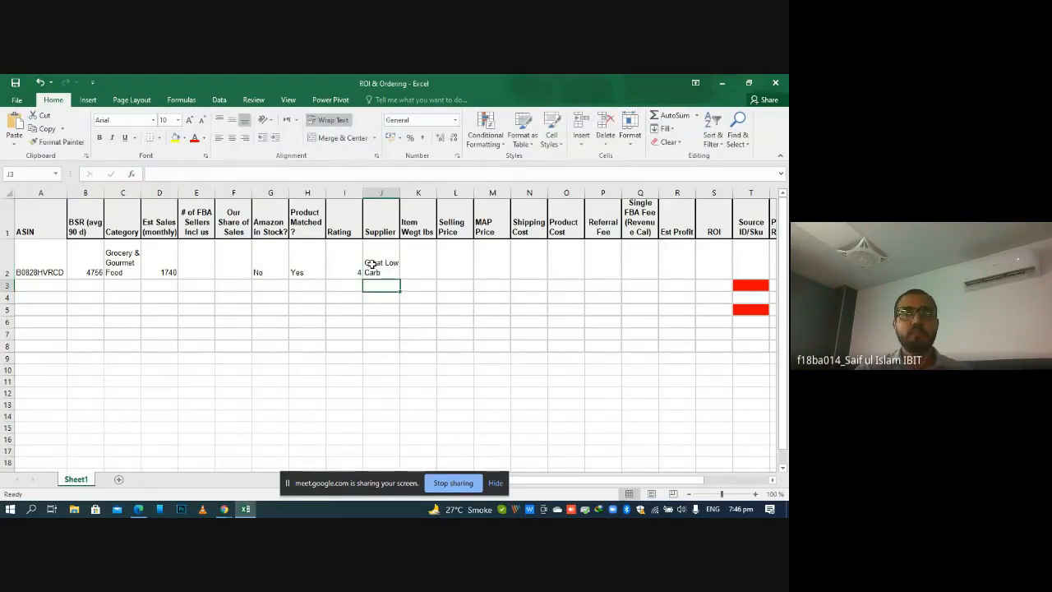
Select the Item Wegt lbs cell K2 and look up the package weight beside the Sales Estimator on the Amazon listing
click(416, 255)
double_click(416, 256)
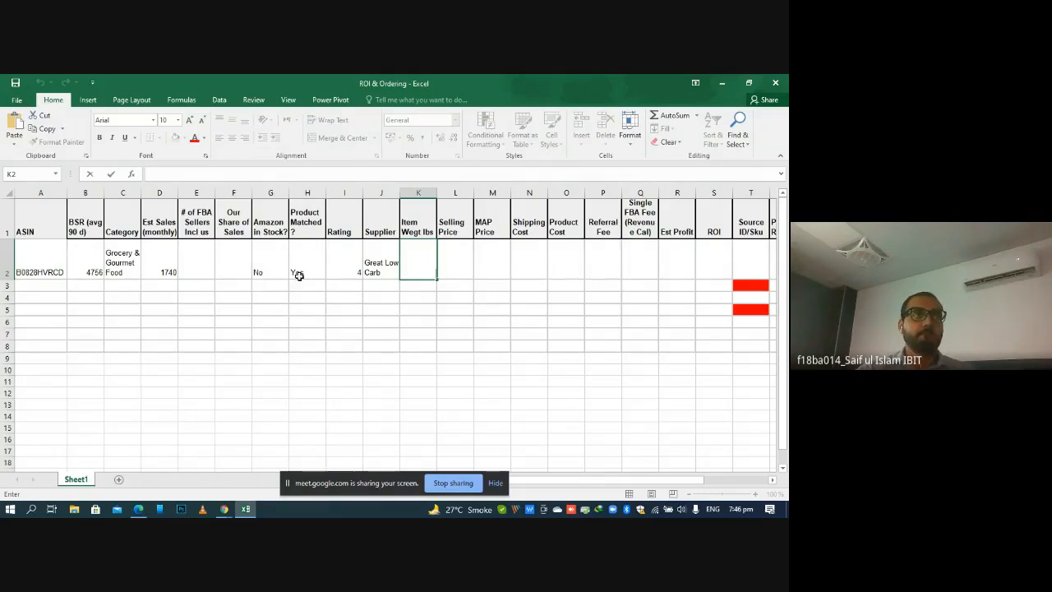
click(337, 305)
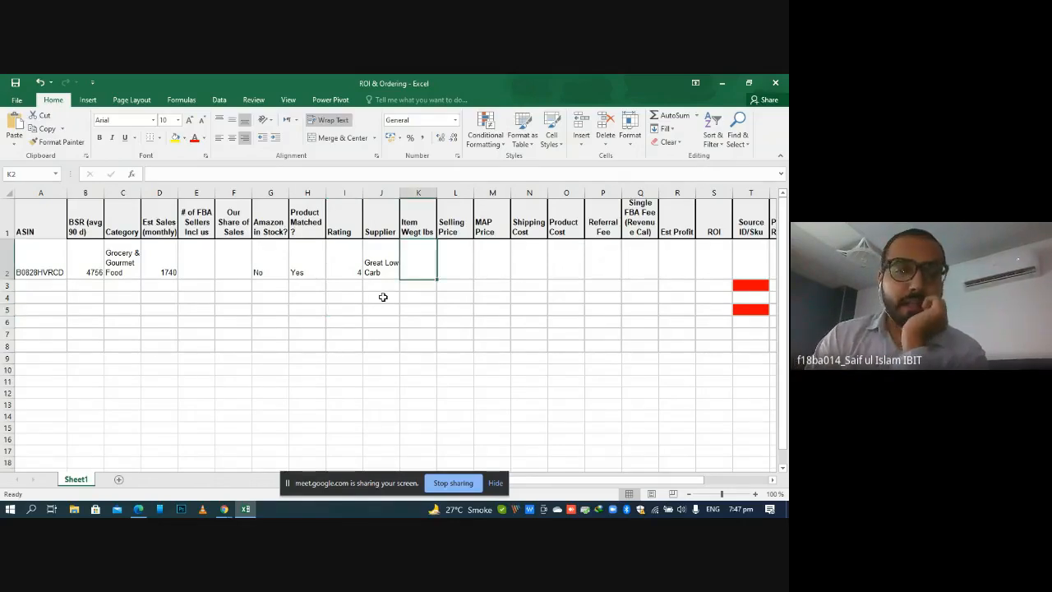
click(223, 509)
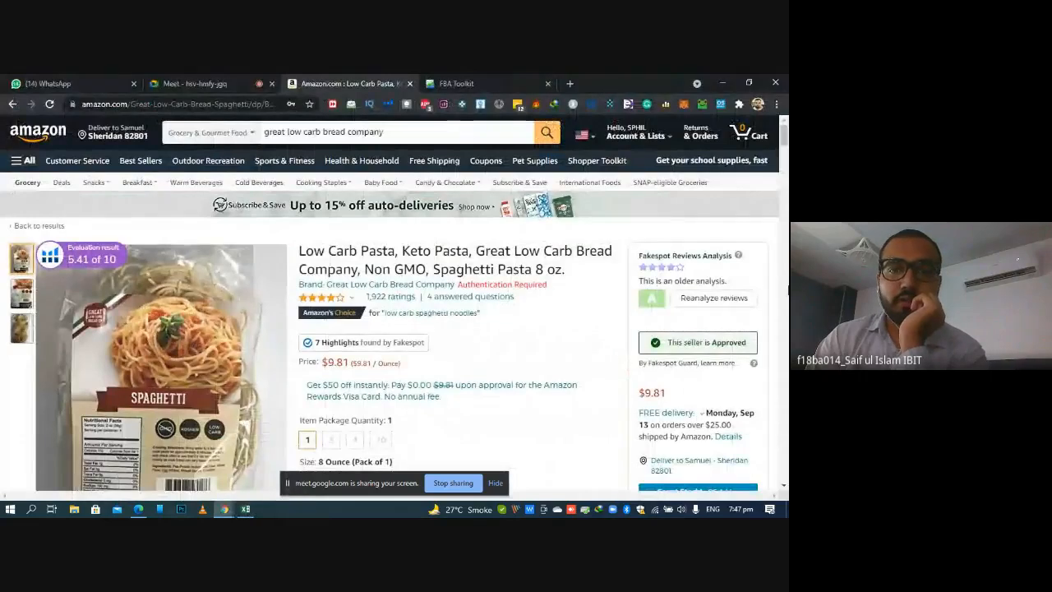
scroll(787, 290, down, 10)
scroll(530, 316, down, 10)
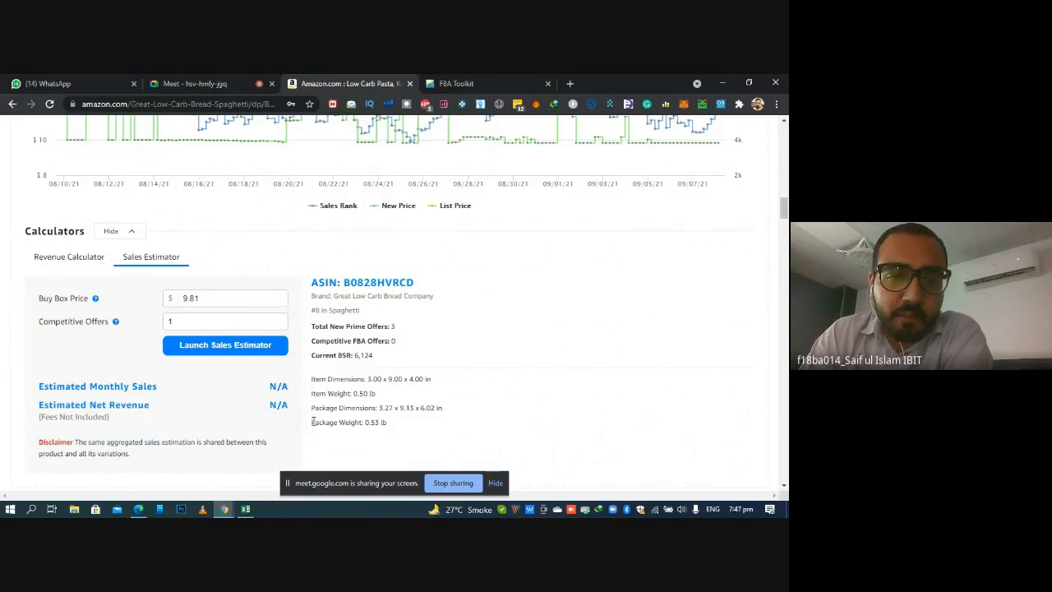
drag(312, 421, 412, 425)
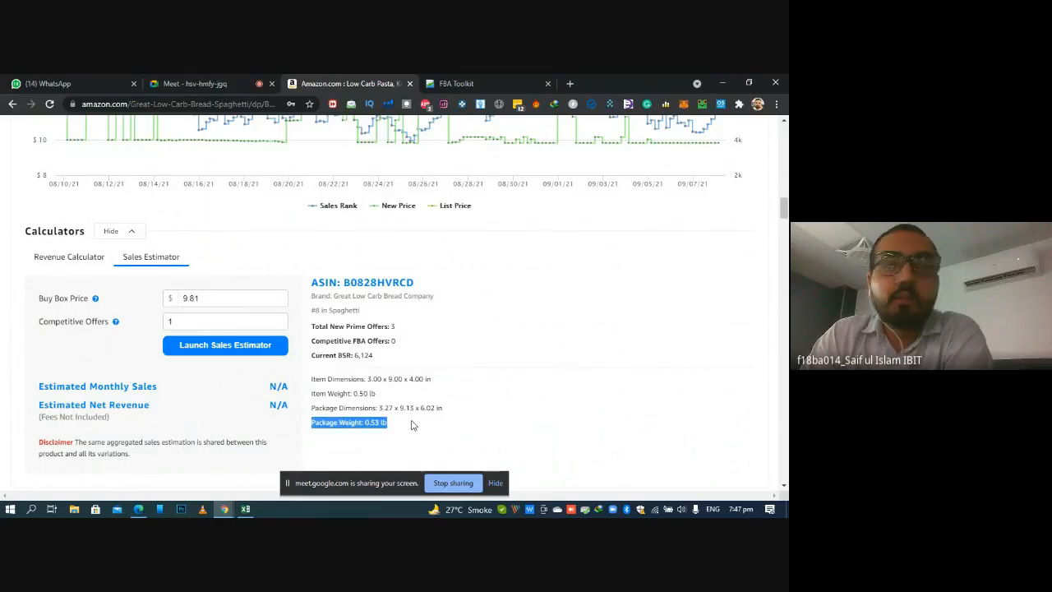
double_click(371, 424)
click(371, 424)
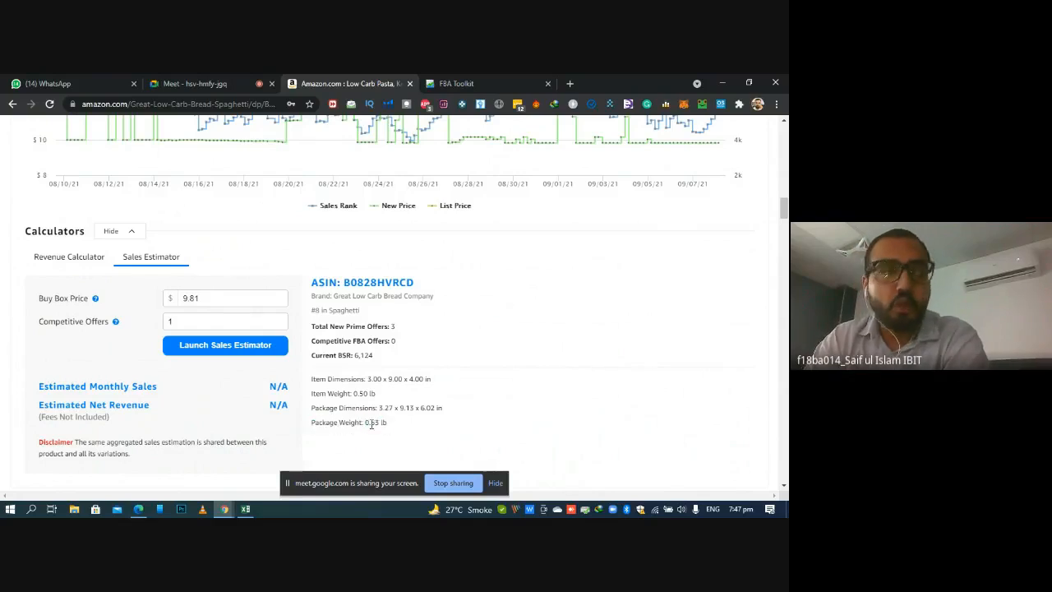
Compare the package weight beside the Sales Estimator with the weight listed under Product information on the Amazon listing
triple_click(372, 424)
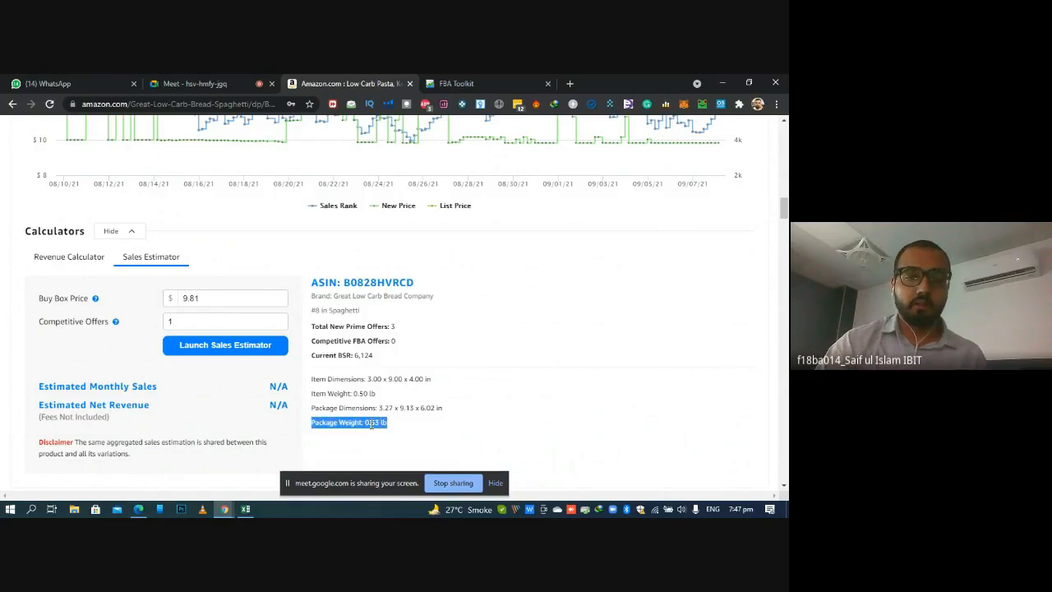
double_click(371, 425)
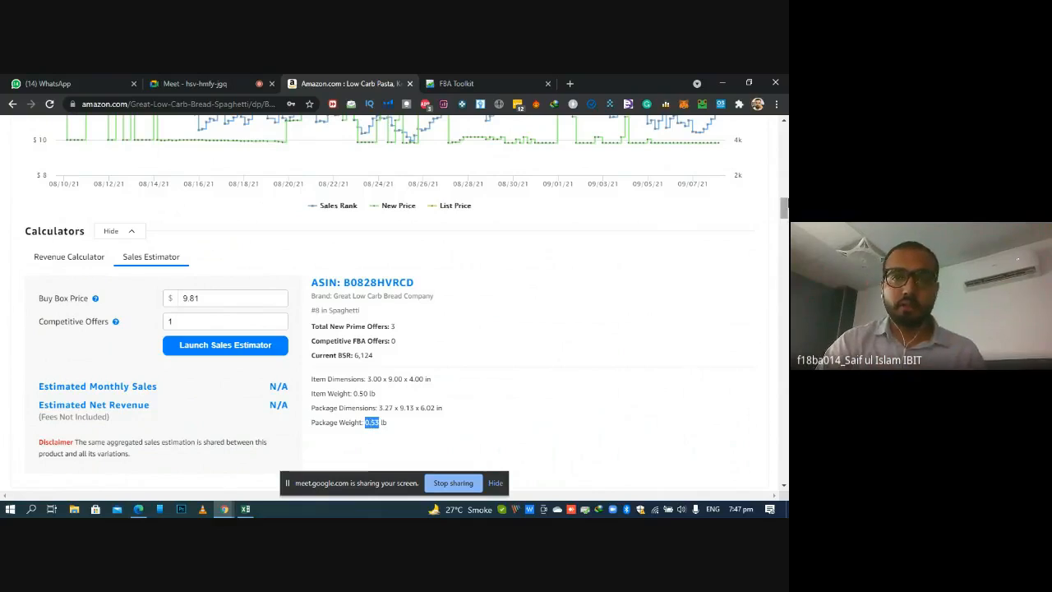
drag(784, 208, 770, 250)
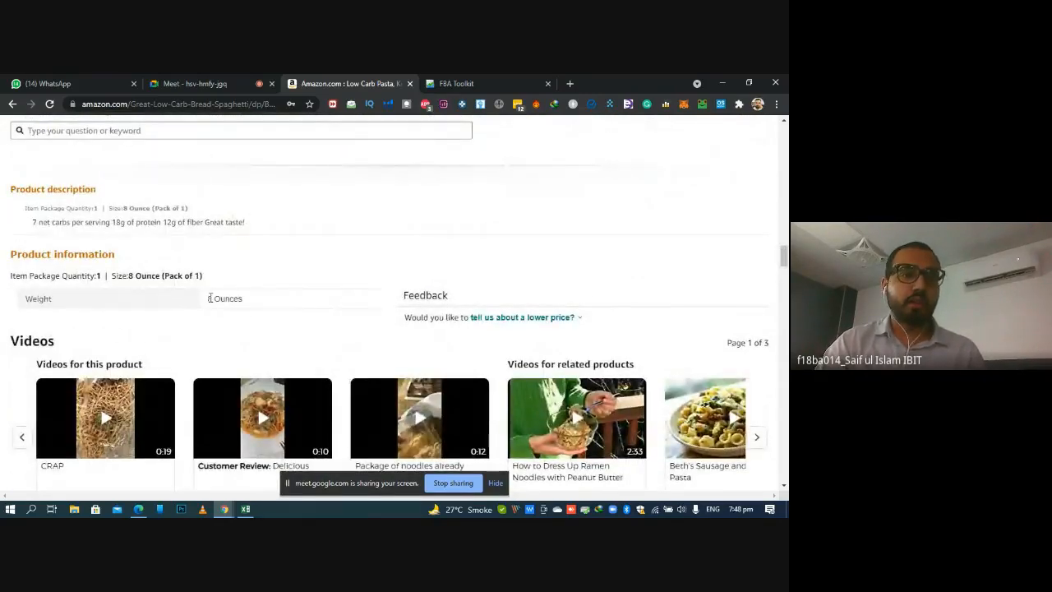
drag(208, 298, 265, 300)
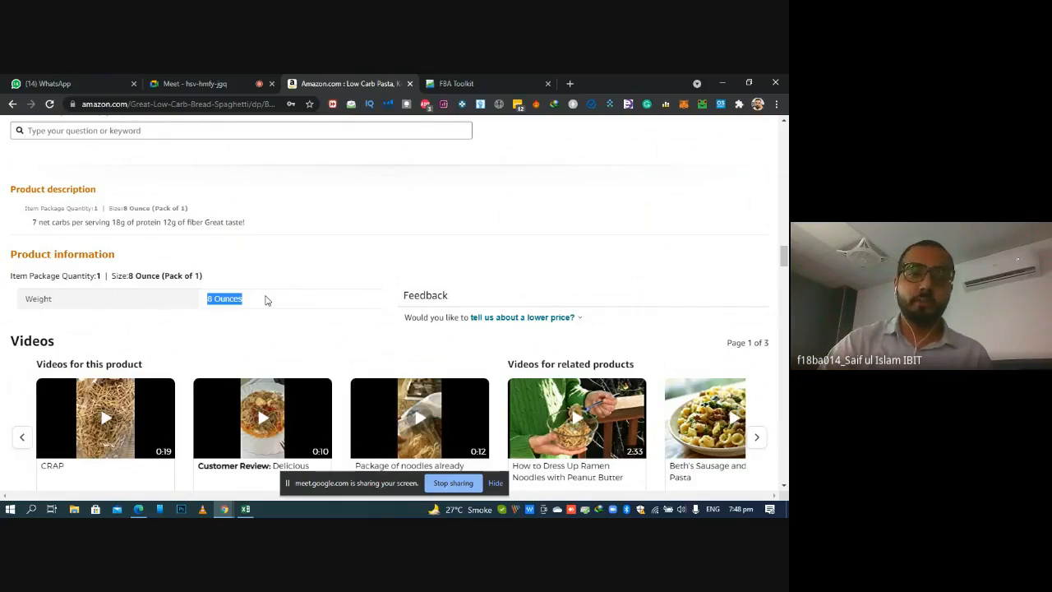
scroll(265, 301, up, 3)
scroll(787, 150, up, 5)
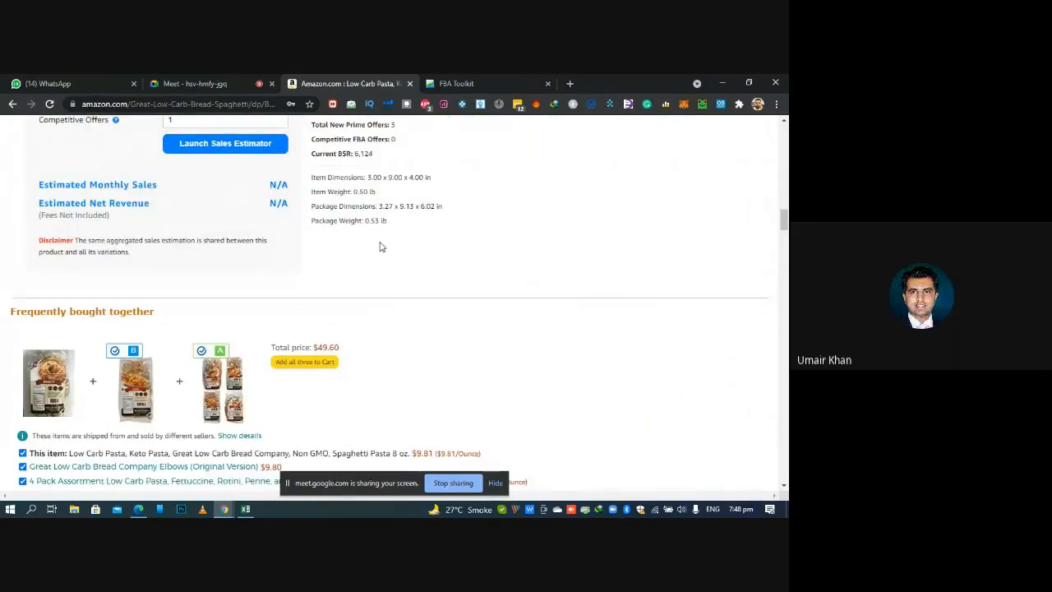
Switch to the Google Meet call, admit the waiting participant and return to the Amazon listing
click(220, 76)
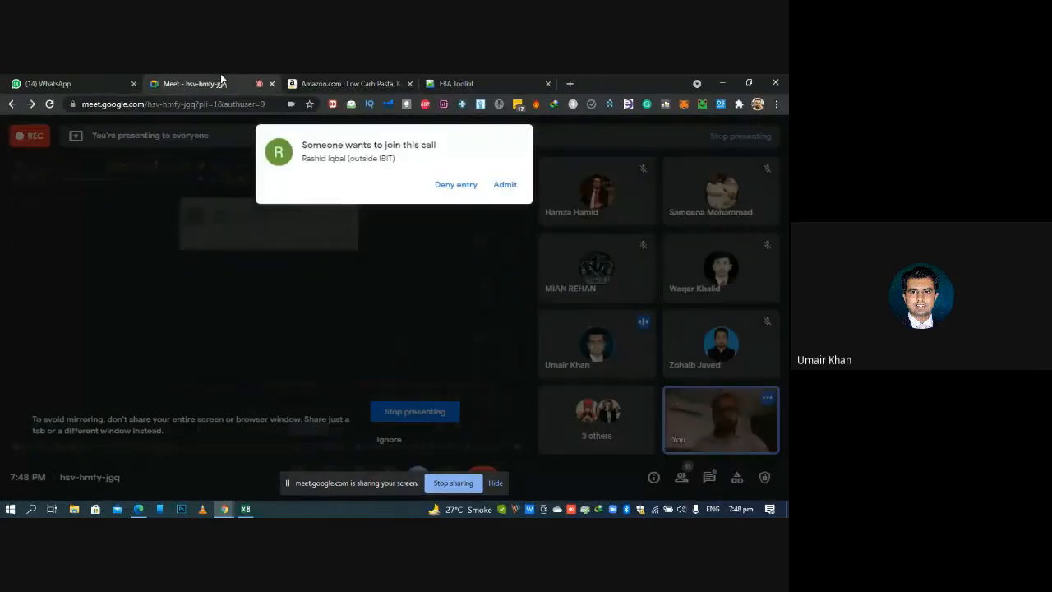
click(507, 185)
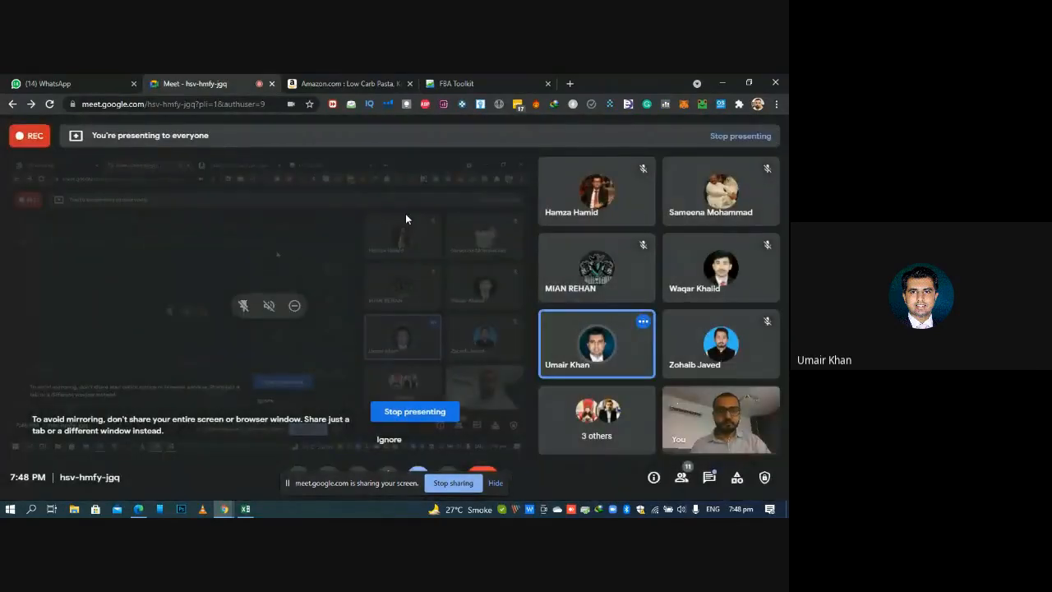
click(372, 76)
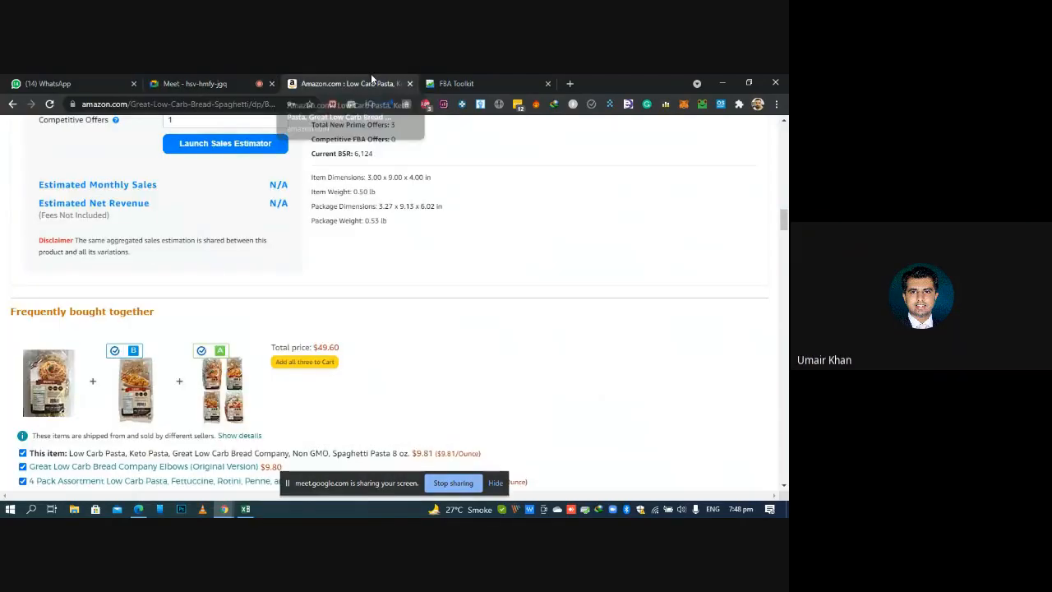
Open the Keepa product details data on the listing and look up the package weight in grams
scroll(395, 304, up, 10)
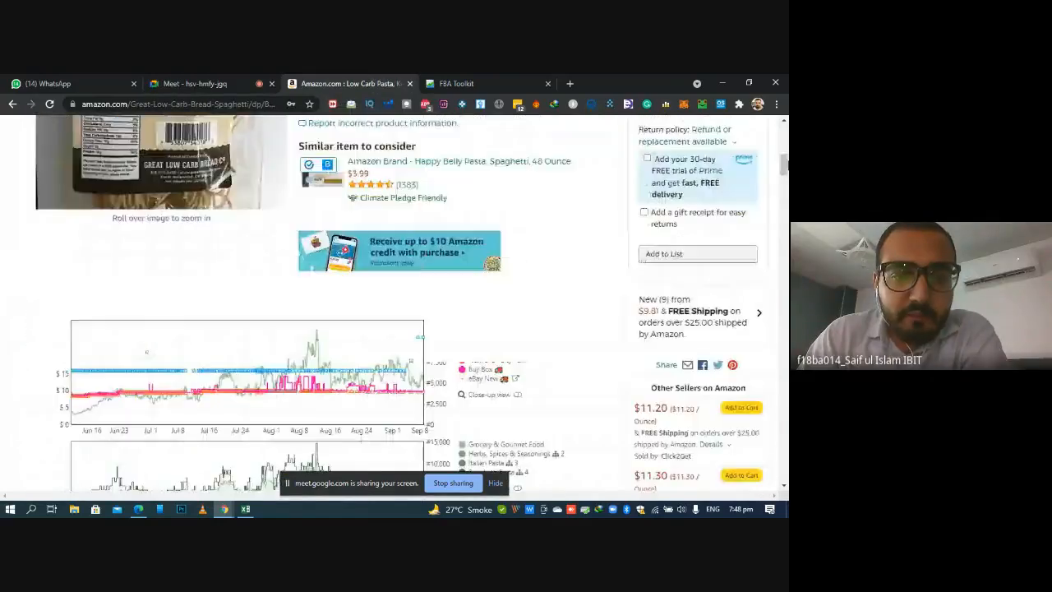
scroll(205, 226, down, 4)
scroll(206, 226, up, 3)
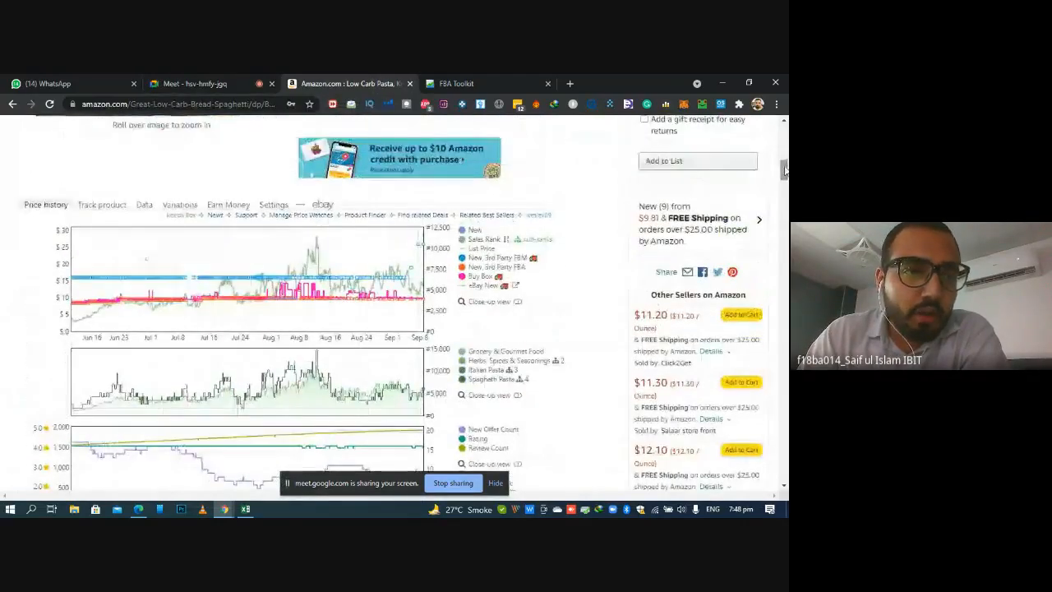
click(145, 206)
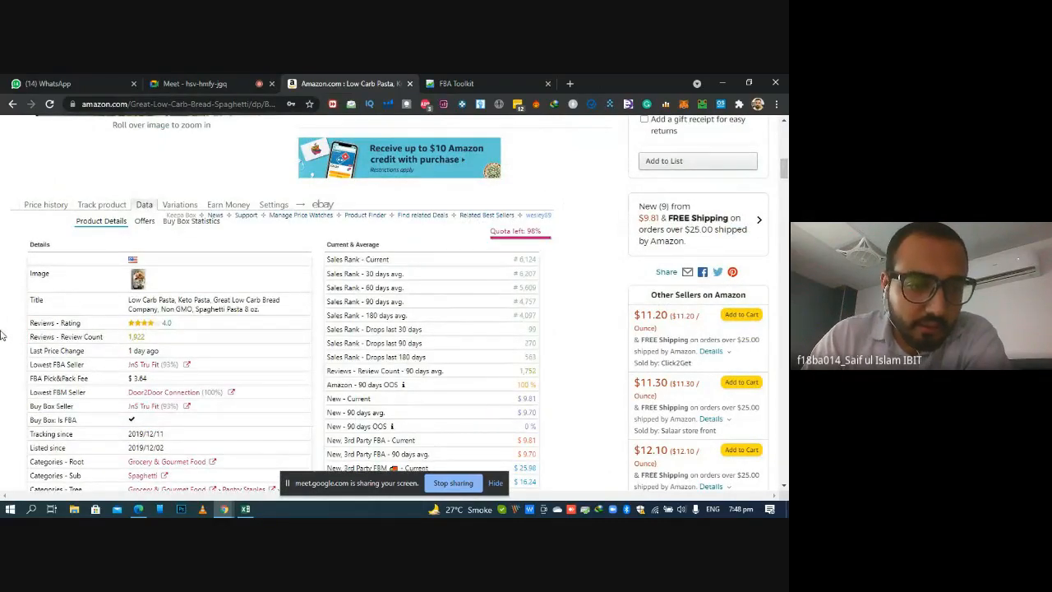
scroll(2, 334, down, 1)
scroll(1, 335, down, 5)
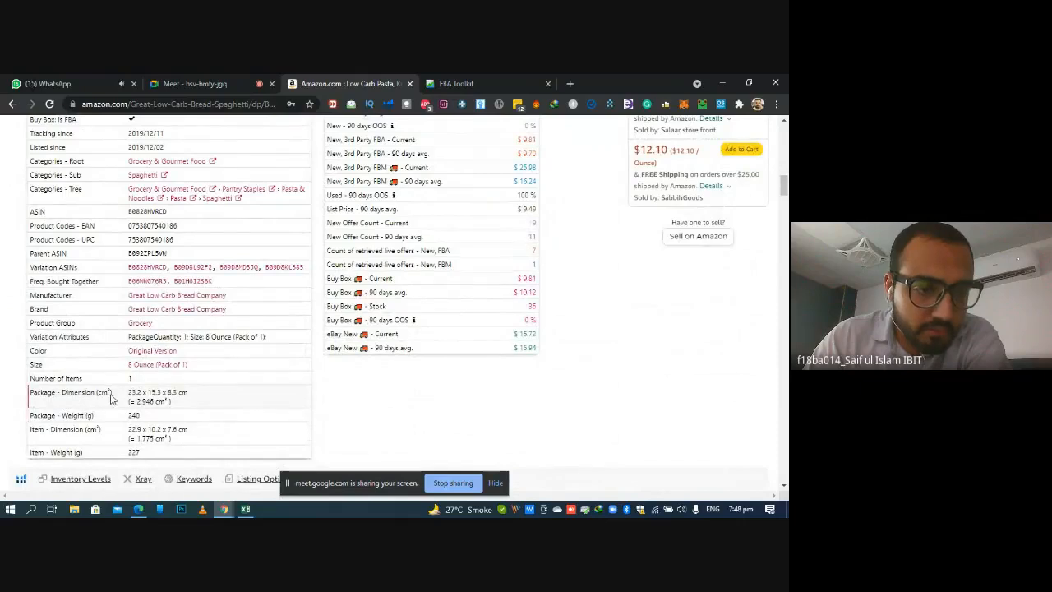
click(129, 418)
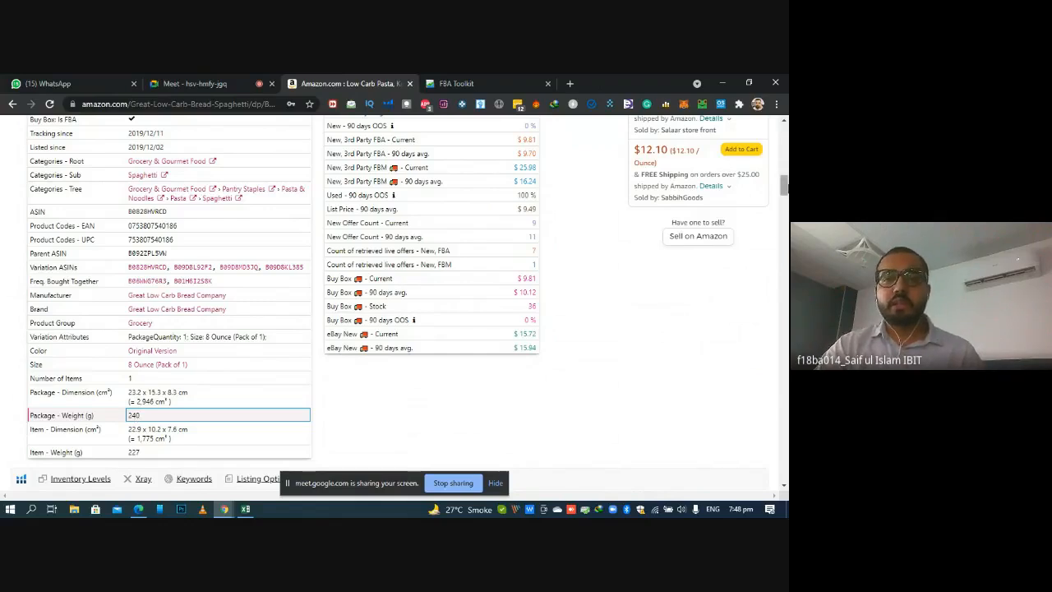
Return Keepa to the price history chart, switch to the Excel workbook and enter 0.53 in the Item Wegt lbs cell K2
drag(786, 189, 786, 162)
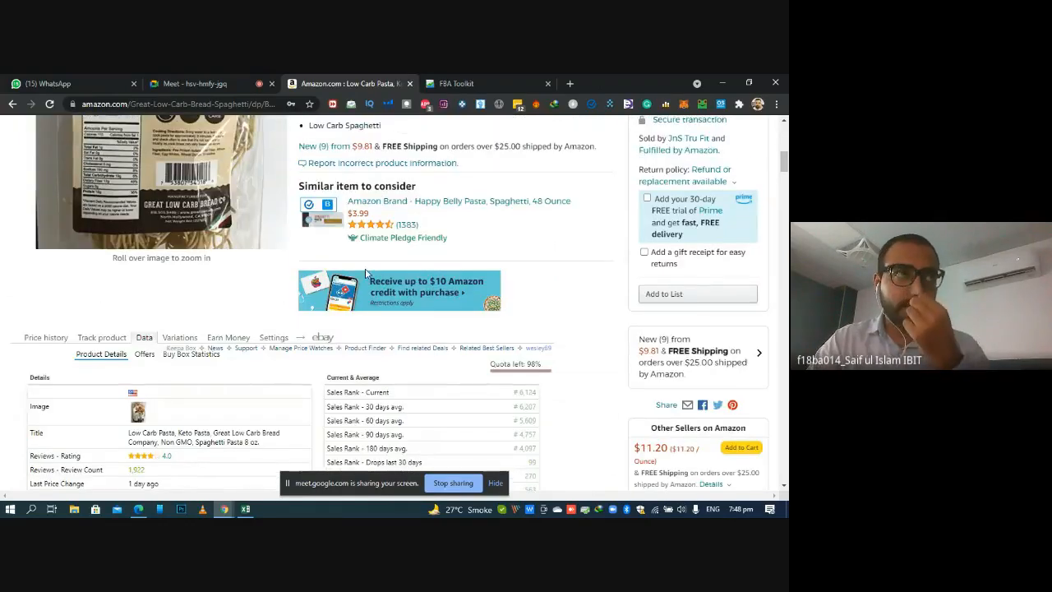
click(46, 337)
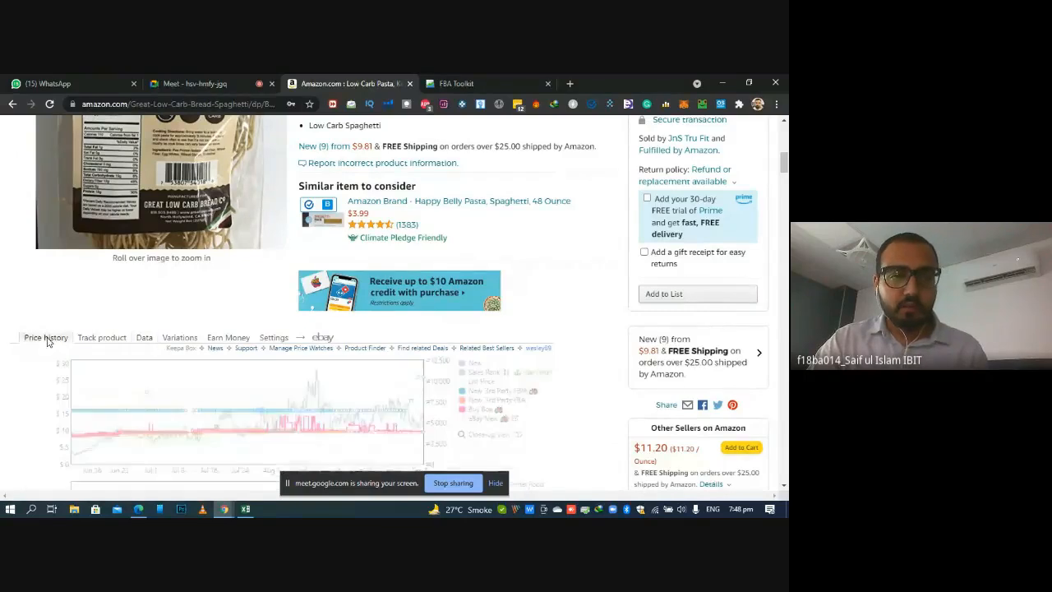
scroll(466, 297, down, 3)
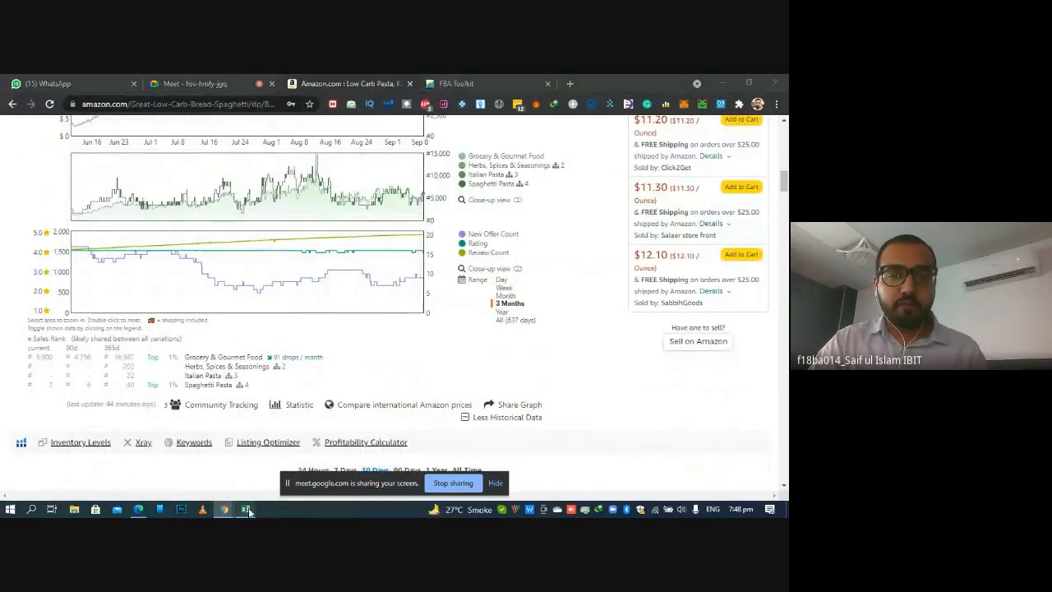
key(alt+Tab)
click(421, 267)
text(0.)
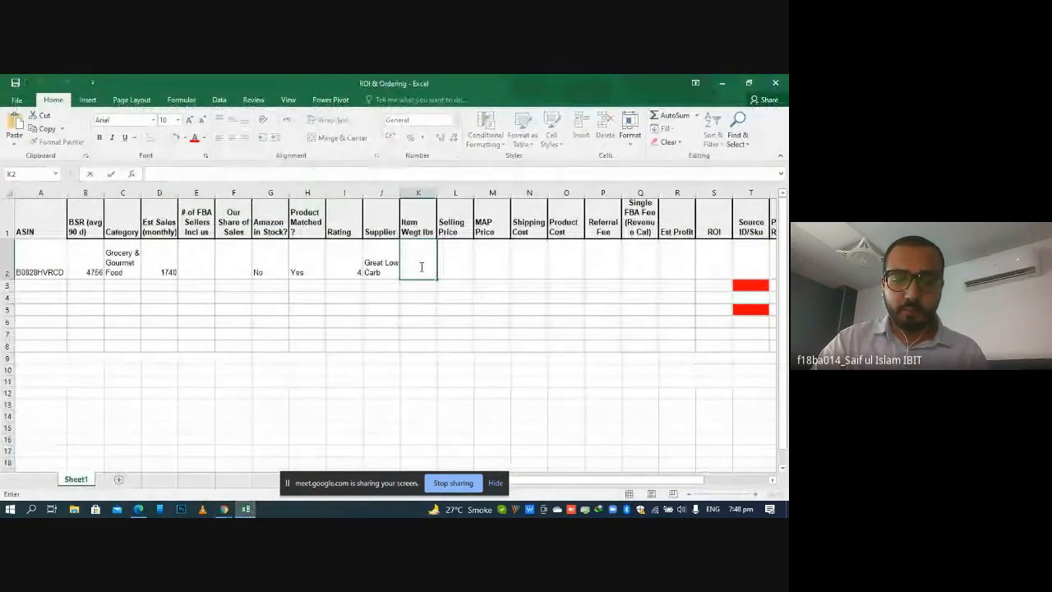
text(53)
key(Return)
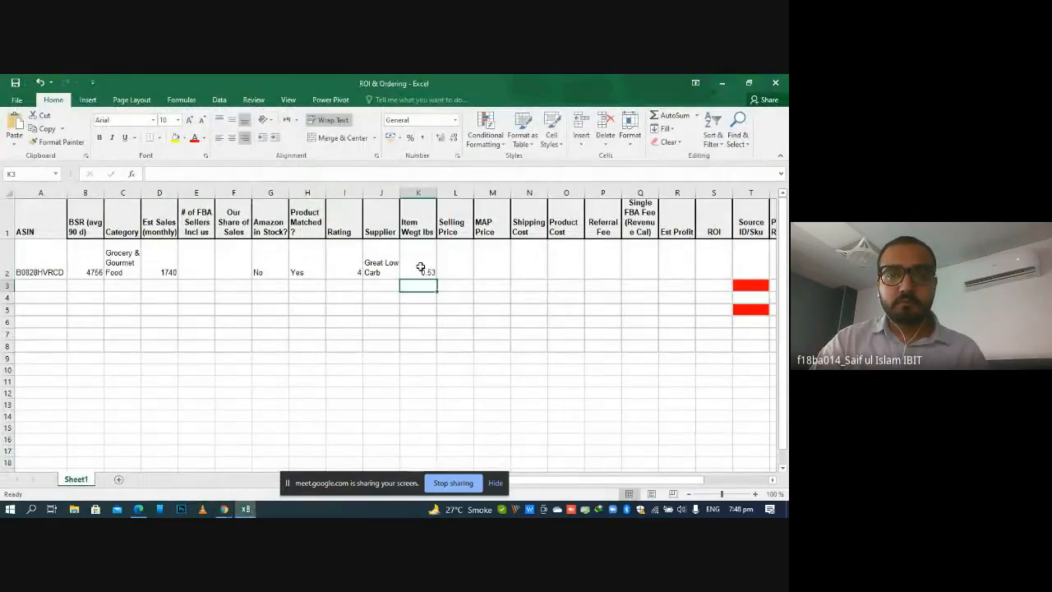
Select the Selling Price cell L2, switch back to the Amazon listing and review the Keepa price history and other sellers' prices
click(458, 260)
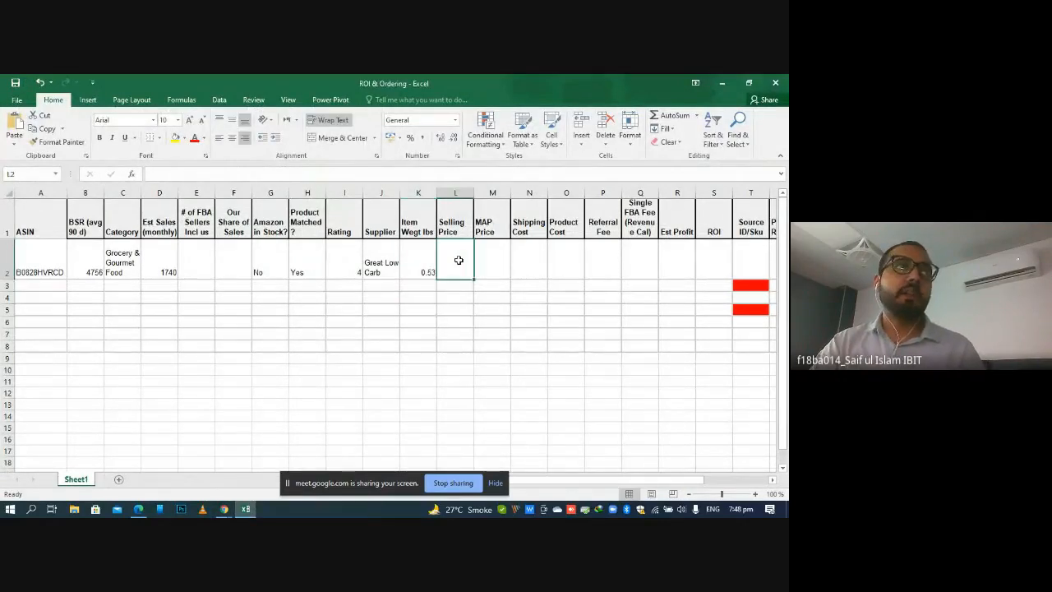
click(246, 511)
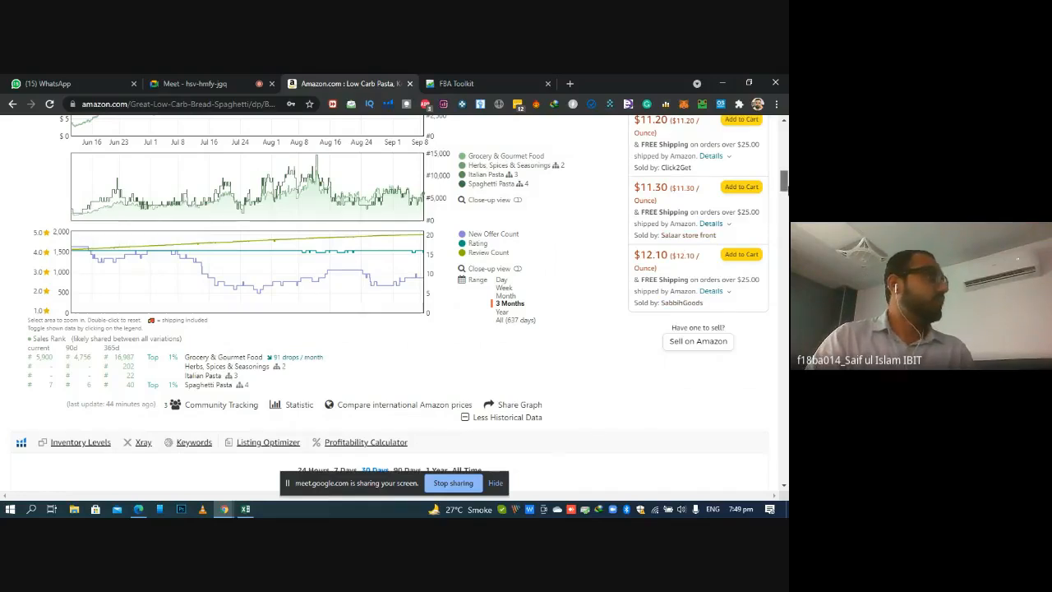
drag(787, 190, 788, 183)
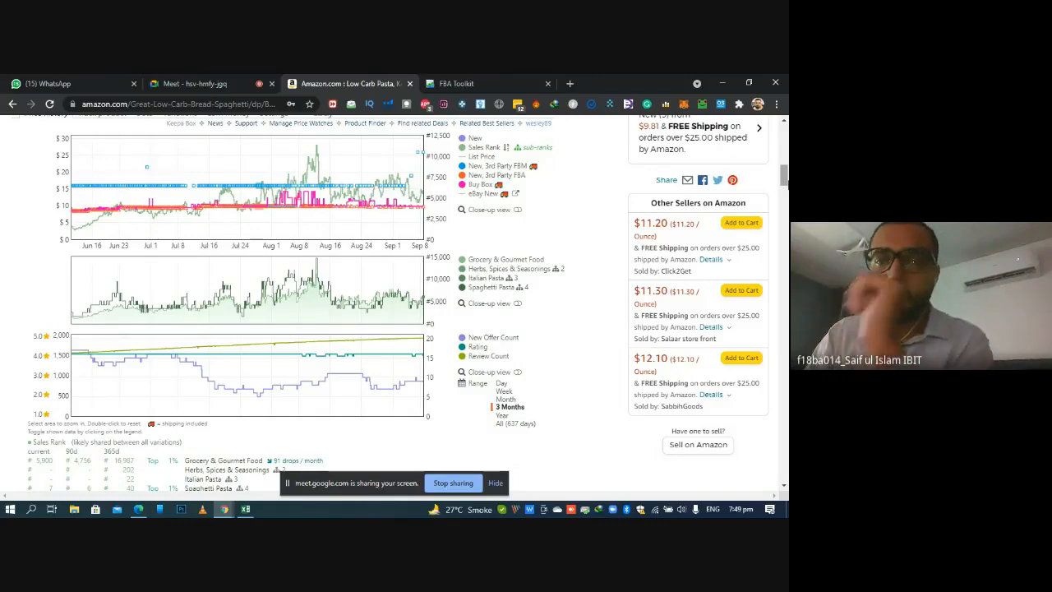
scroll(390, 304, up, 2)
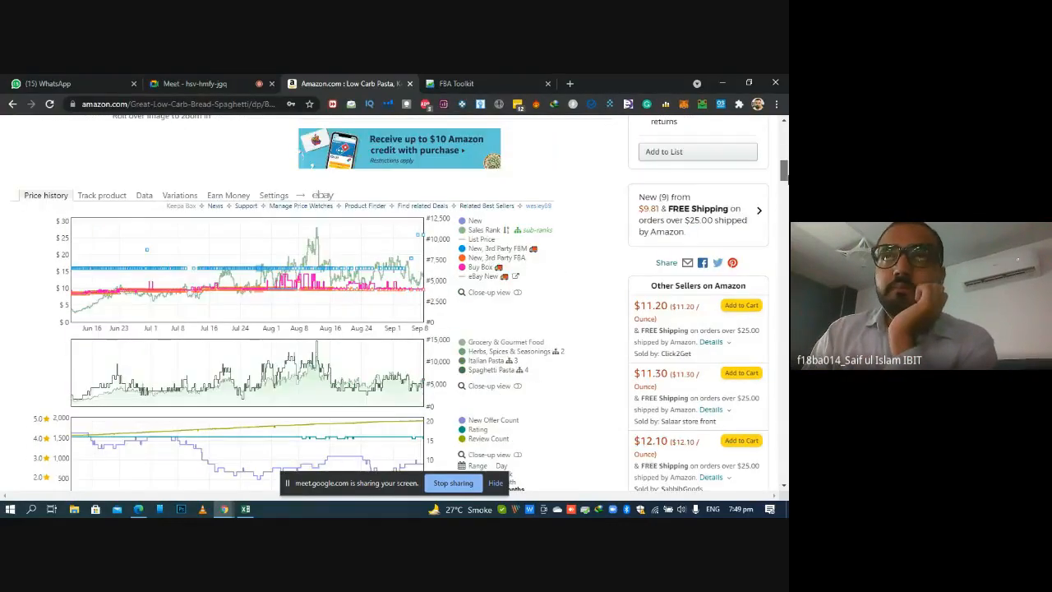
drag(788, 180, 787, 181)
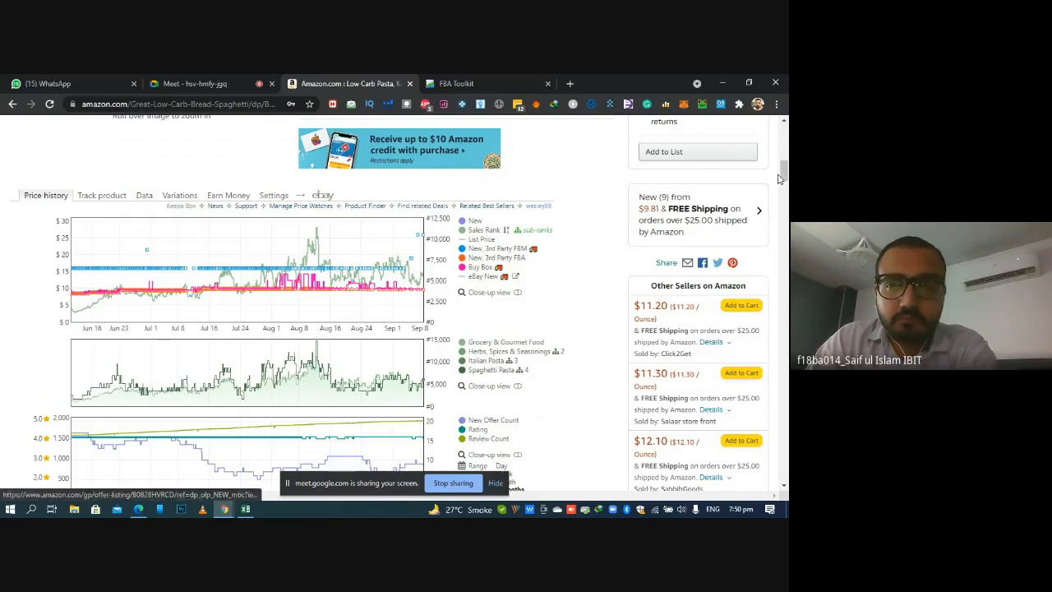
drag(784, 172, 785, 176)
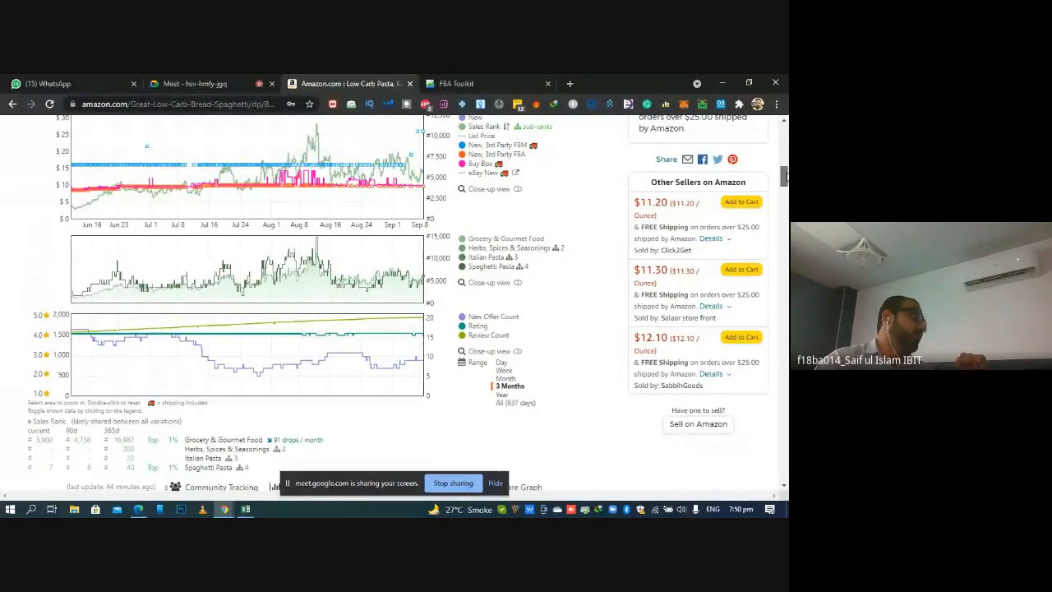
drag(784, 174, 784, 168)
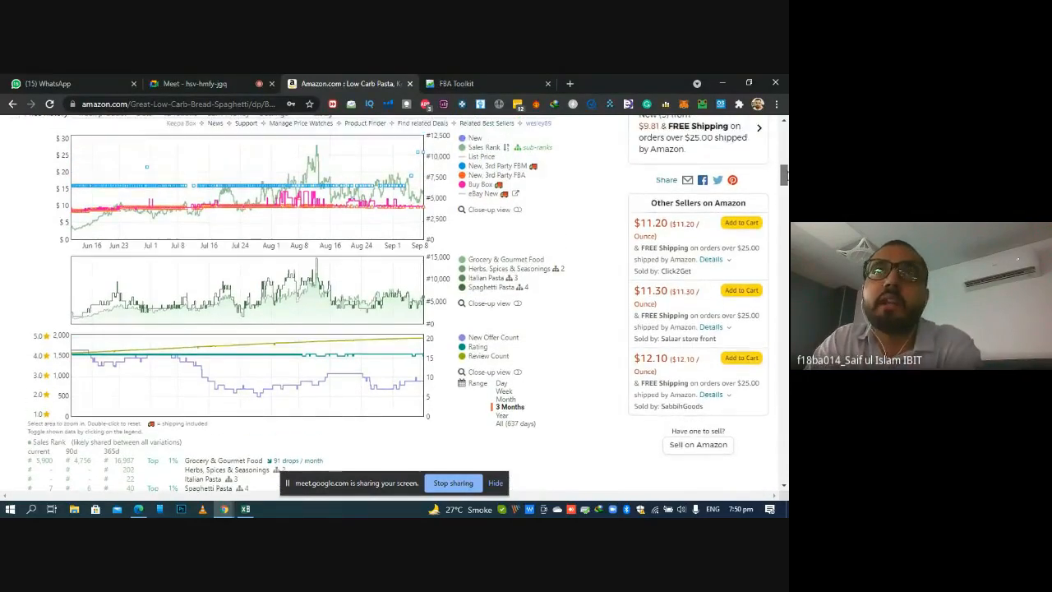
Admit another person waiting to join the Google Meet call and go back to the Amazon listing
click(239, 80)
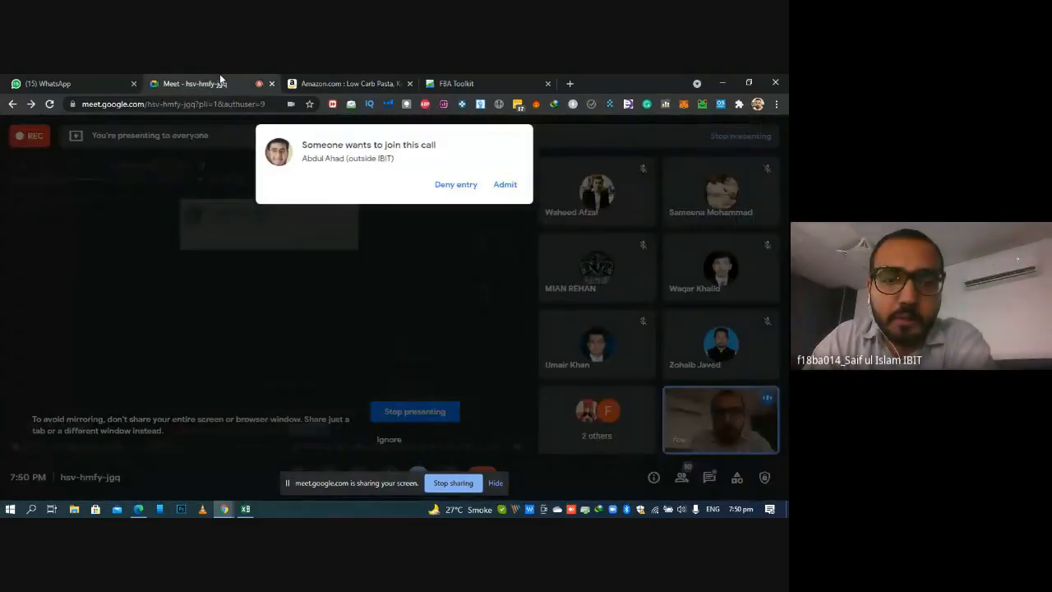
click(501, 186)
click(386, 78)
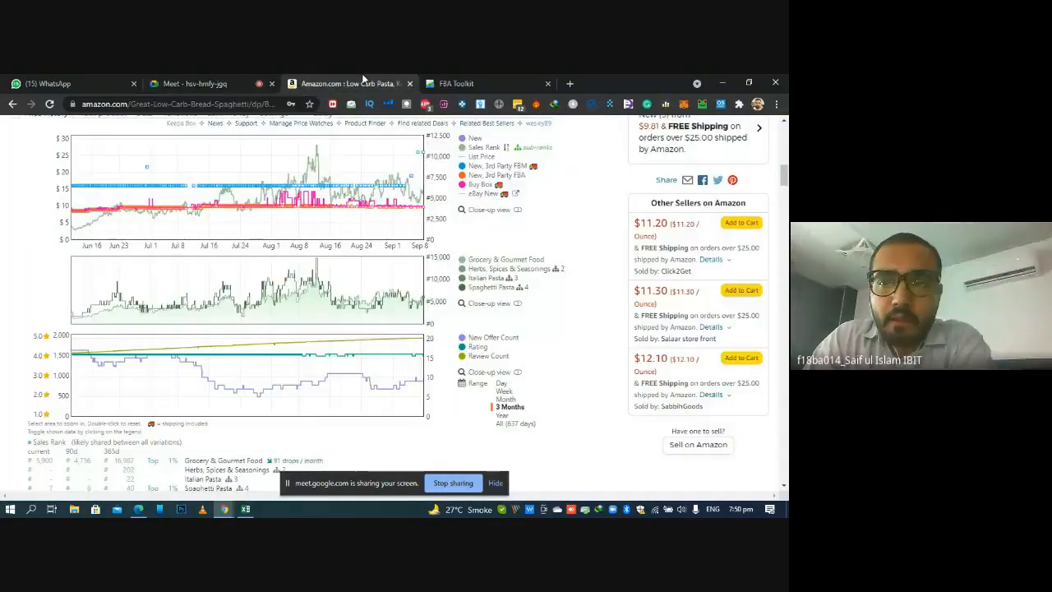
Reopen the Keepa product details and check the highlighted package weight and buy box figures
scroll(394, 305, up, 1)
scroll(329, 304, up, 1)
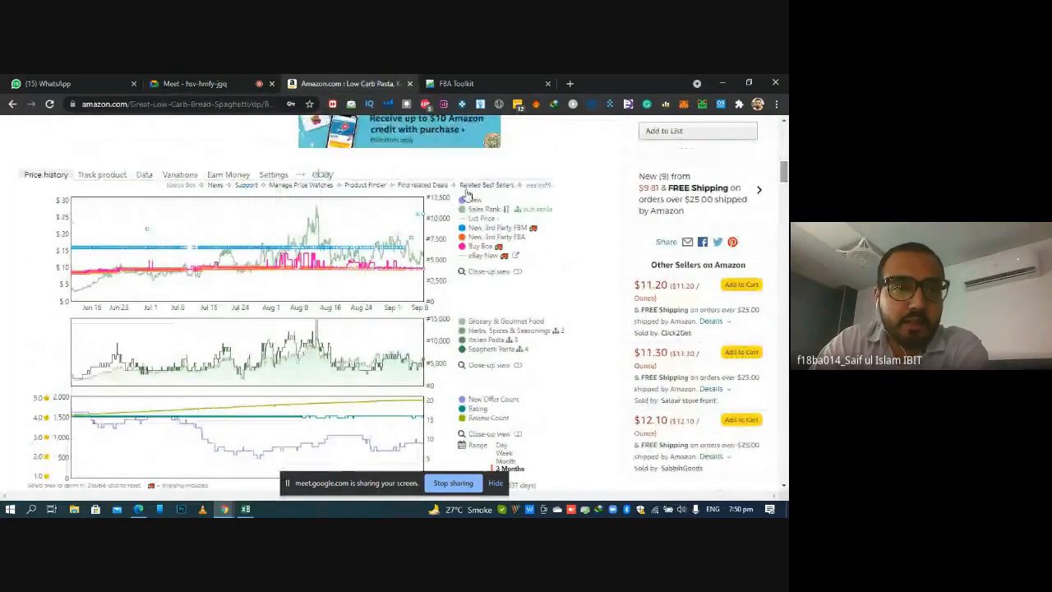
click(145, 176)
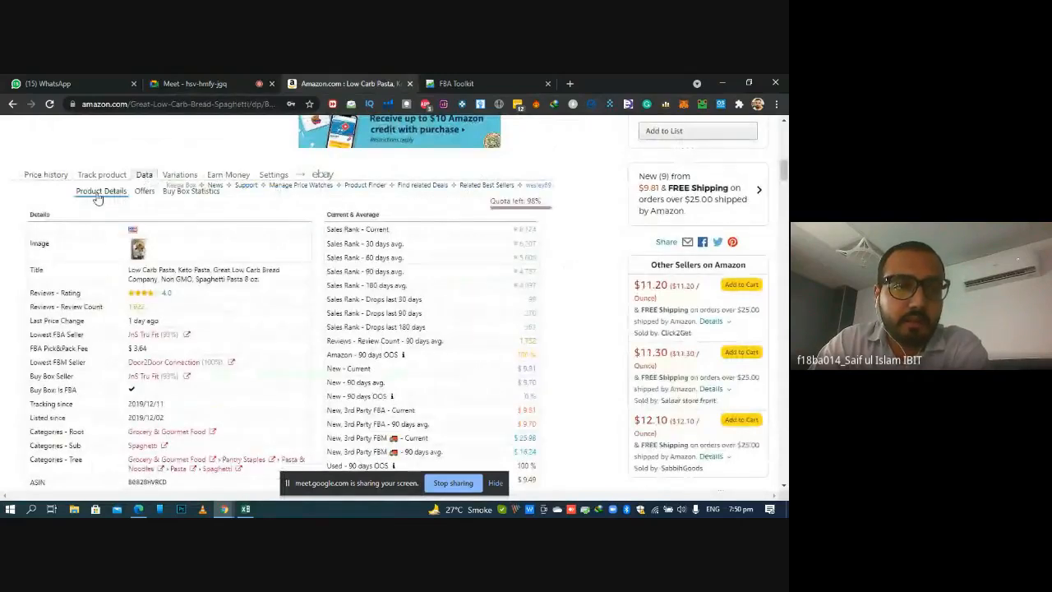
scroll(649, 247, down, 4)
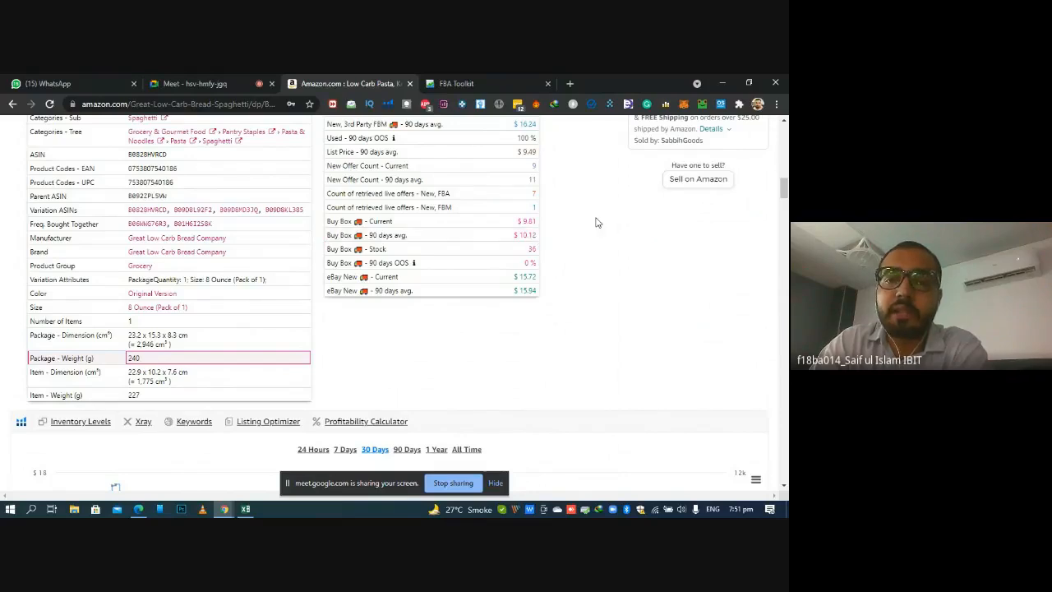
Check the current price at the head of the Amazon listing, switch to Excel and enter 9.81 in the Selling Price cell L2
scroll(528, 238, up, 15)
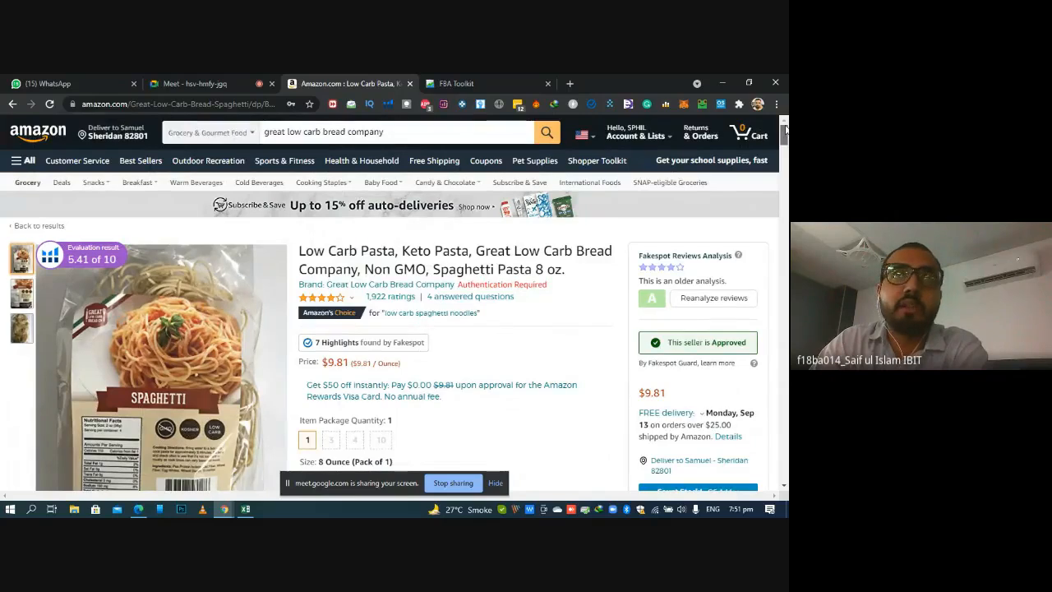
scroll(785, 135, down, 1)
drag(785, 136, 785, 139)
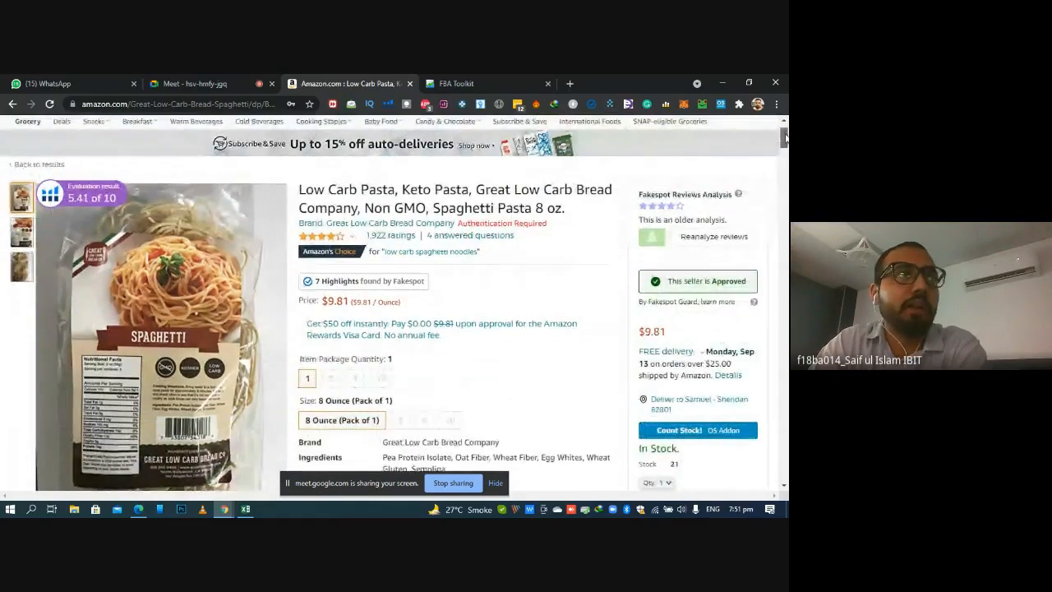
click(245, 509)
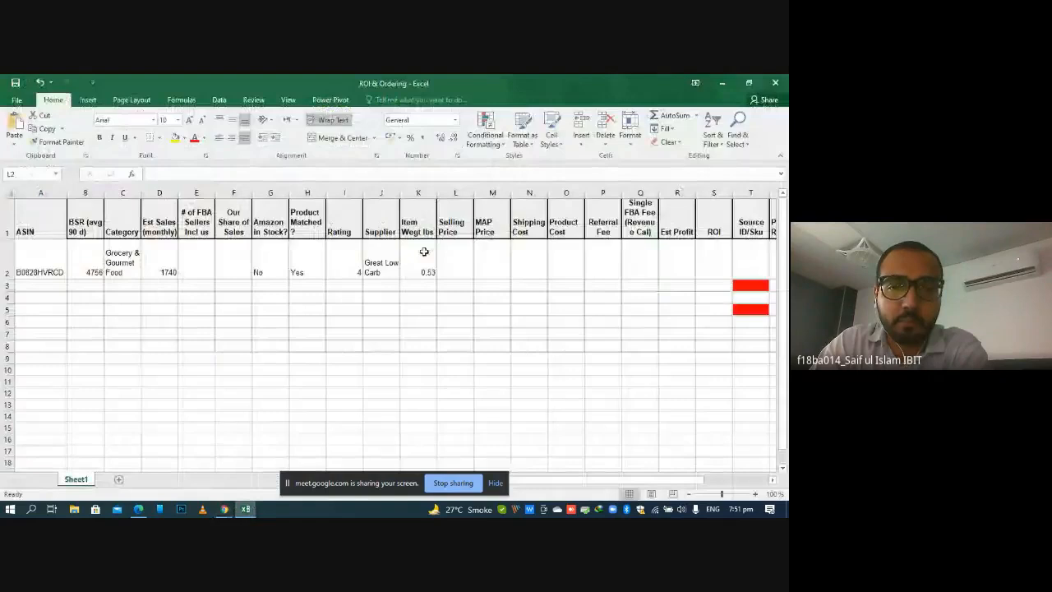
click(458, 264)
text(9)
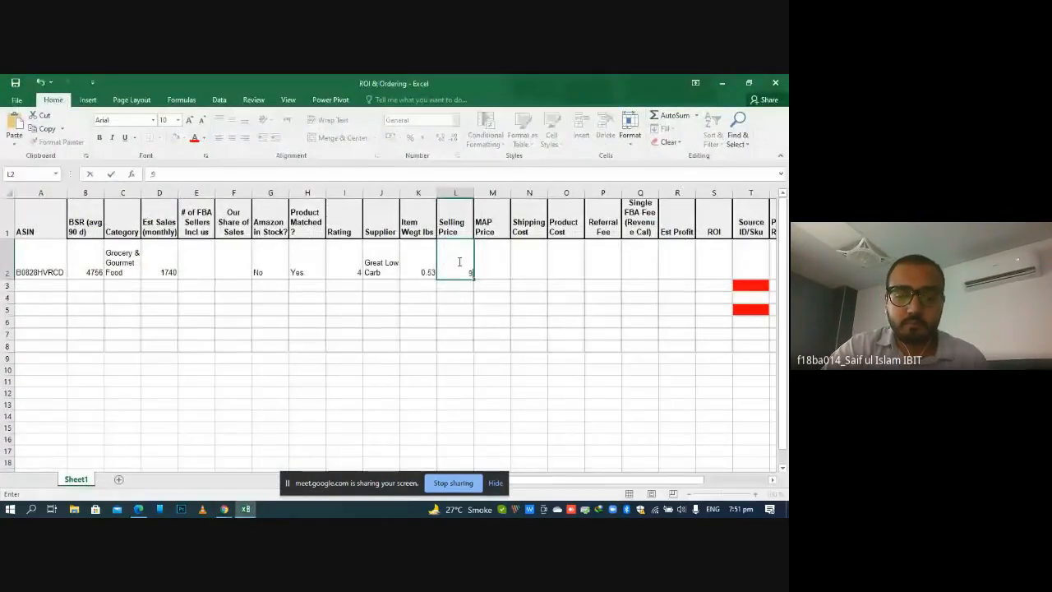
text(.81)
key(Return)
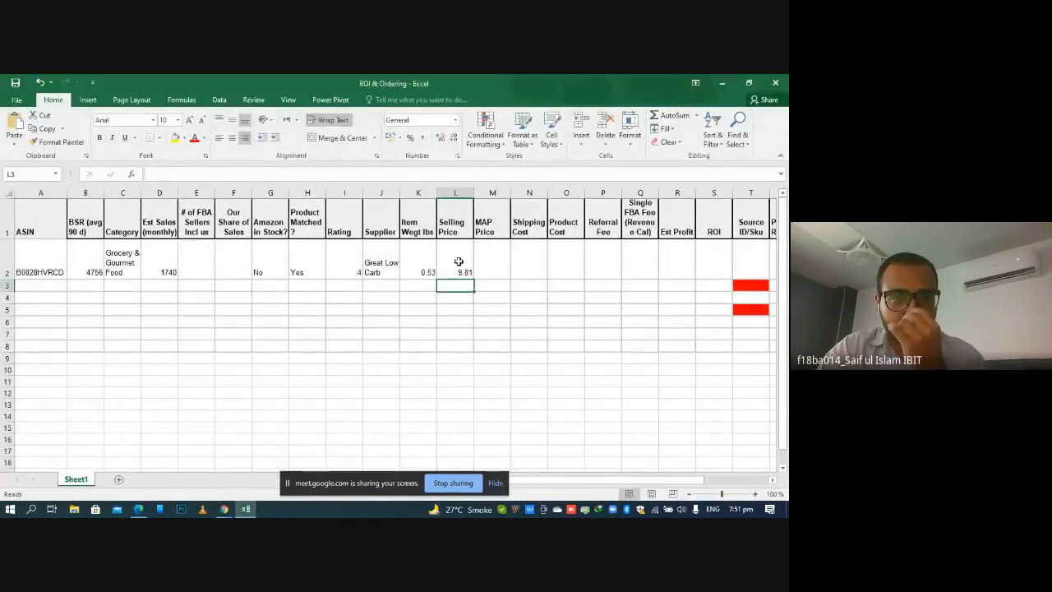
Select the # of FBA Sellers cell E2, switch to the Amazon listing and review all new offers for the spaghetti
click(205, 263)
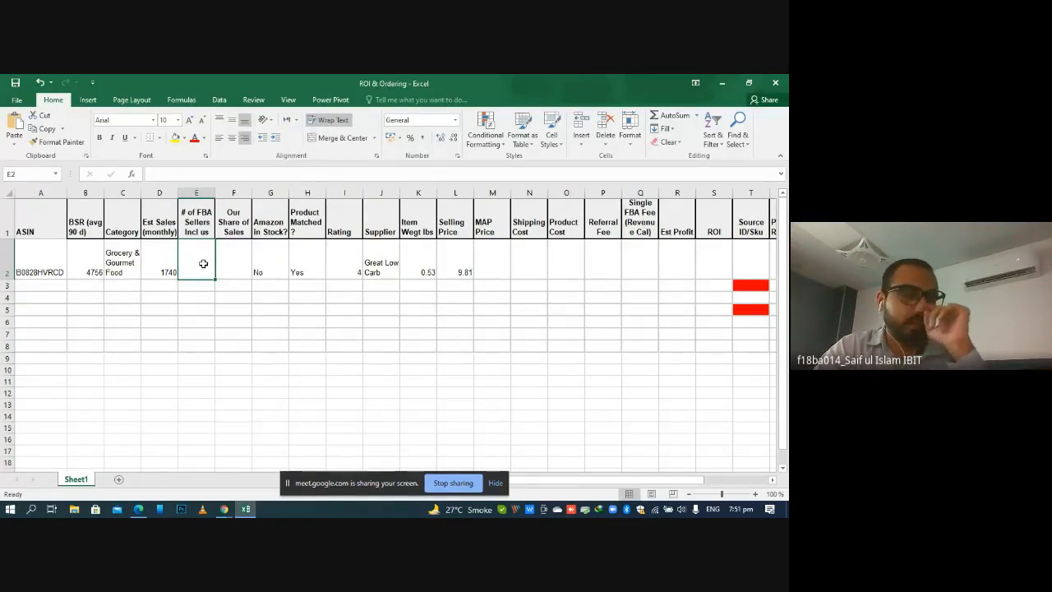
click(245, 511)
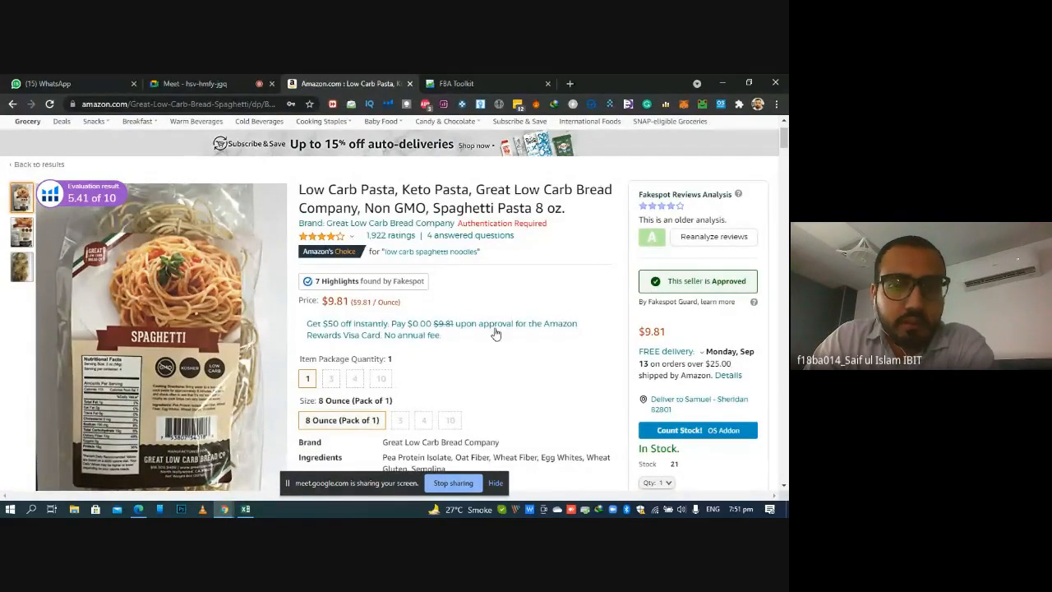
scroll(535, 284, down, 4)
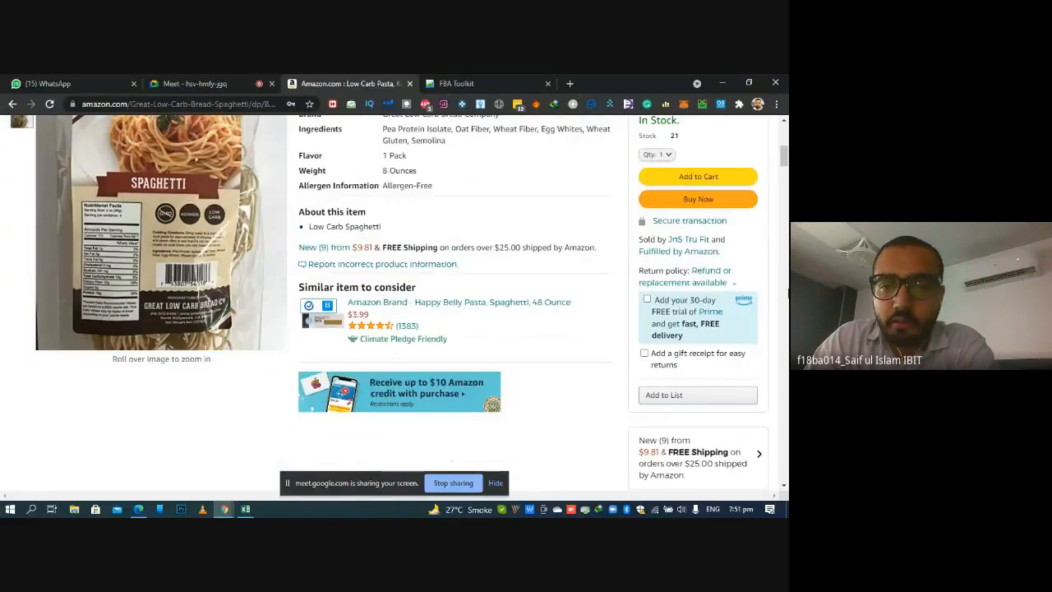
click(329, 246)
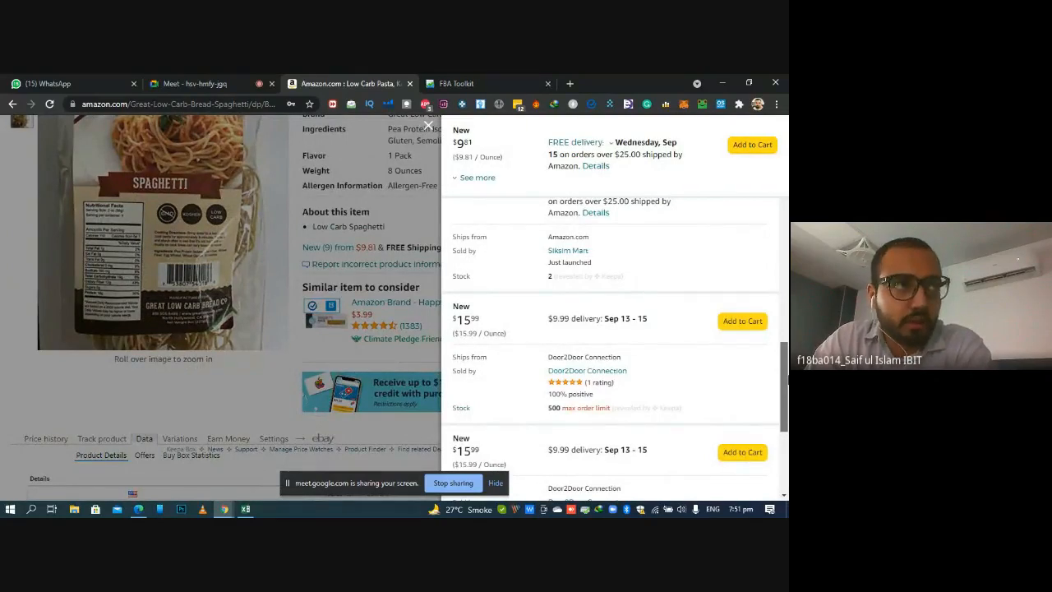
drag(786, 375, 787, 127)
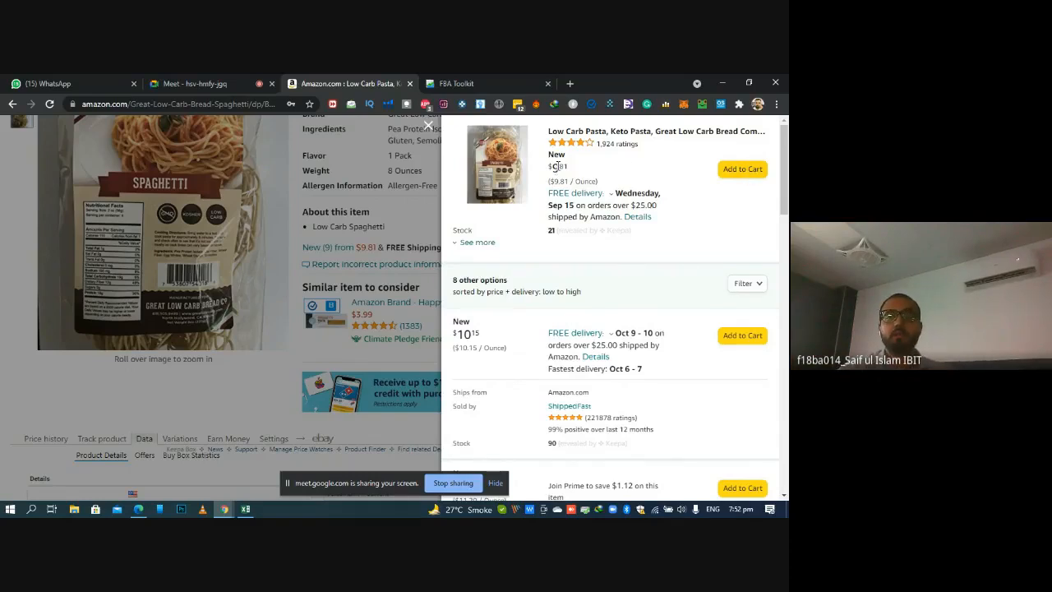
Compare the featured offer's price with the next cheapest sellers' prices in the offer list, highlighting the two lowest prices
double_click(555, 167)
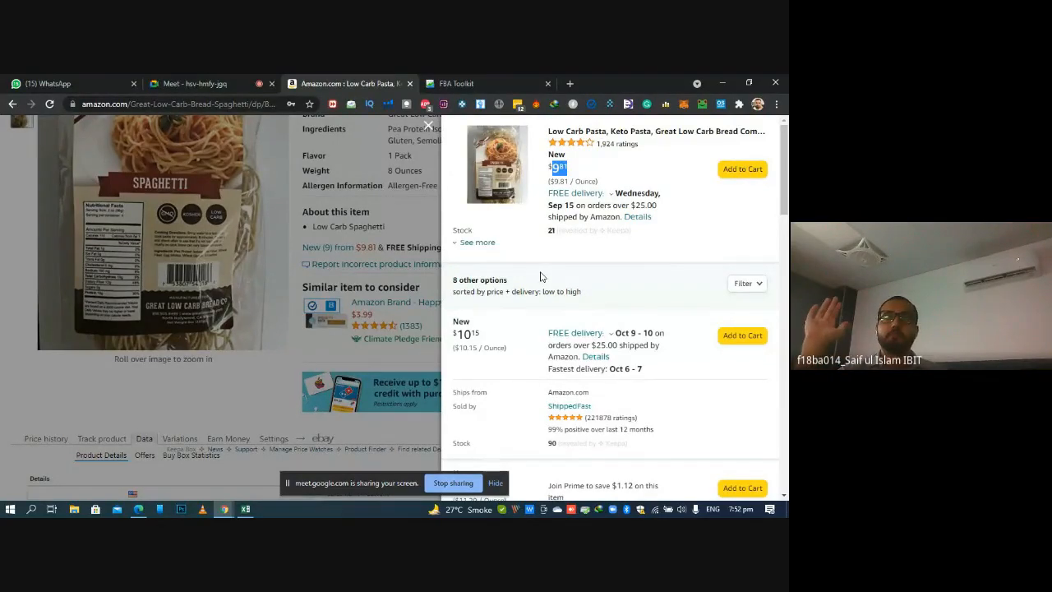
drag(787, 175, 782, 210)
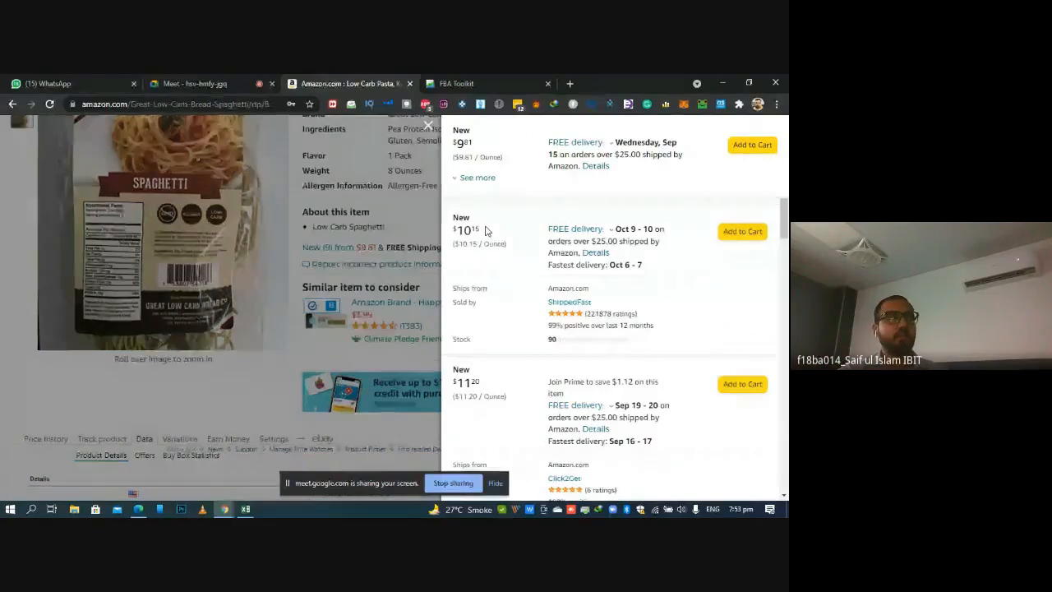
scroll(735, 207, up, 2)
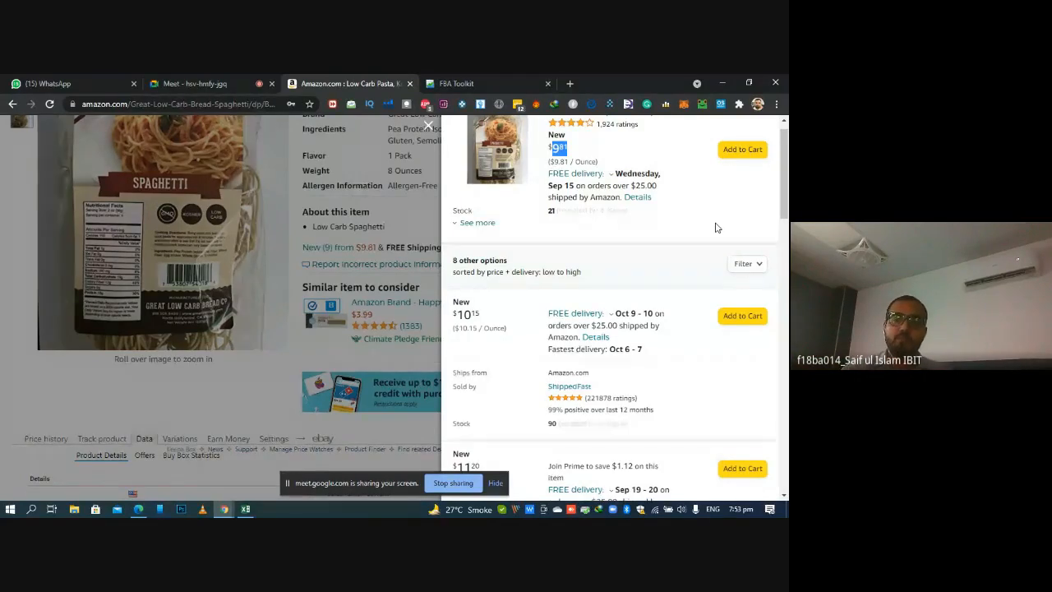
scroll(786, 181, up, 1)
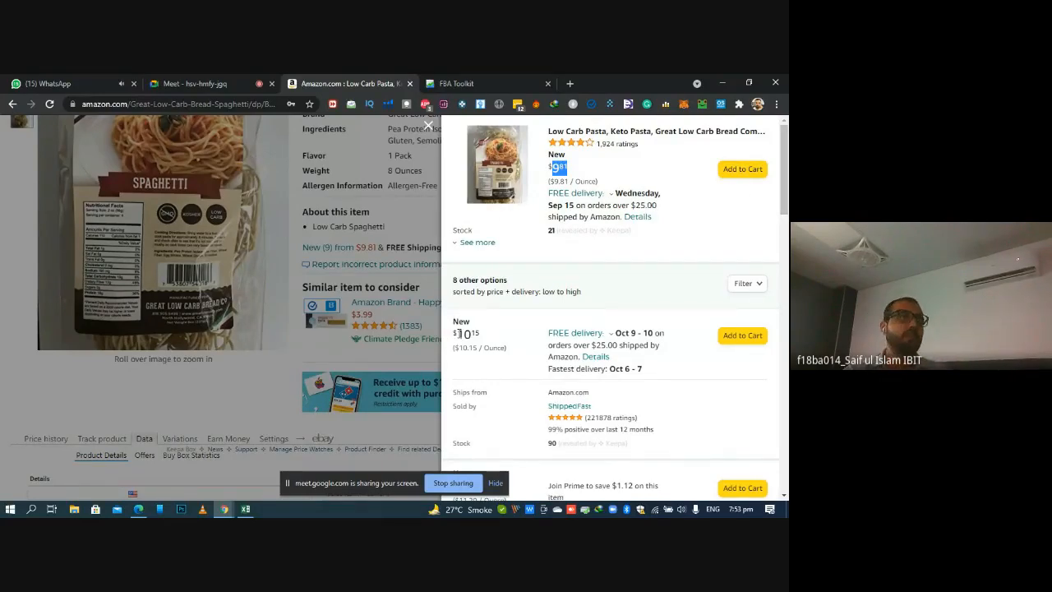
drag(458, 333, 485, 337)
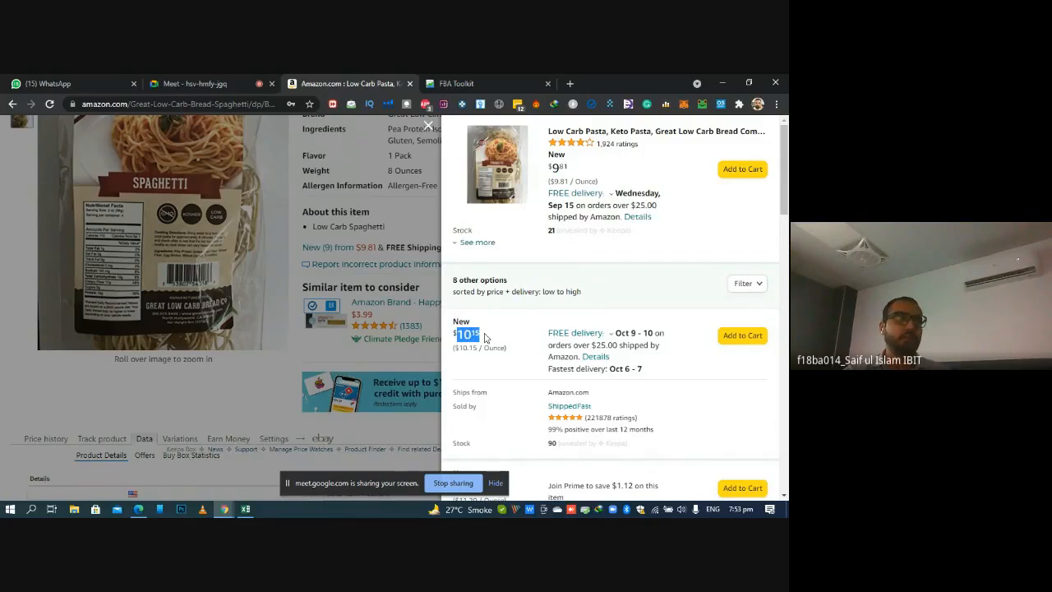
drag(551, 167, 569, 168)
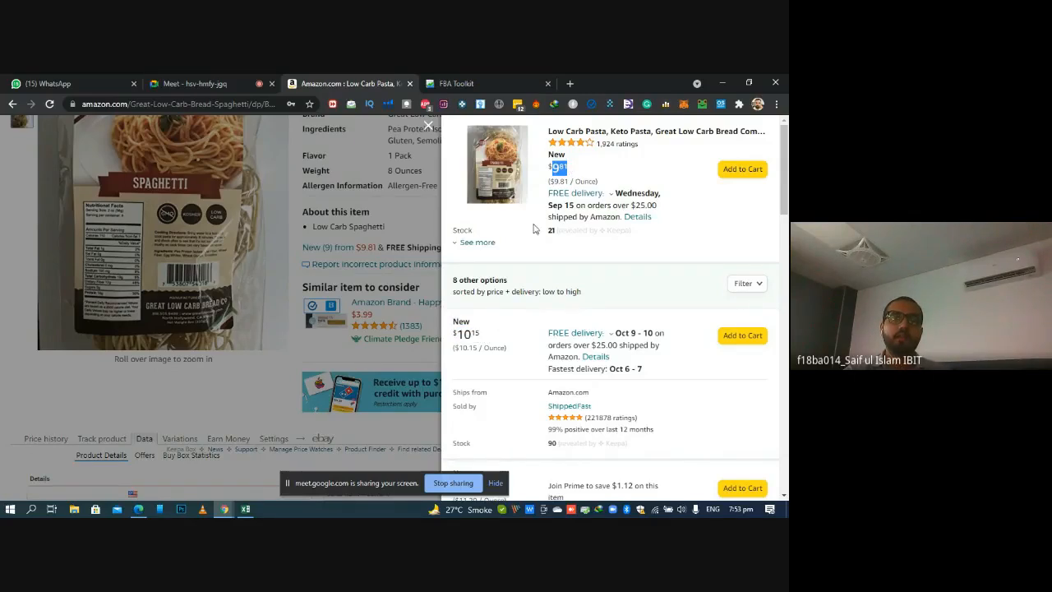
drag(458, 333, 453, 333)
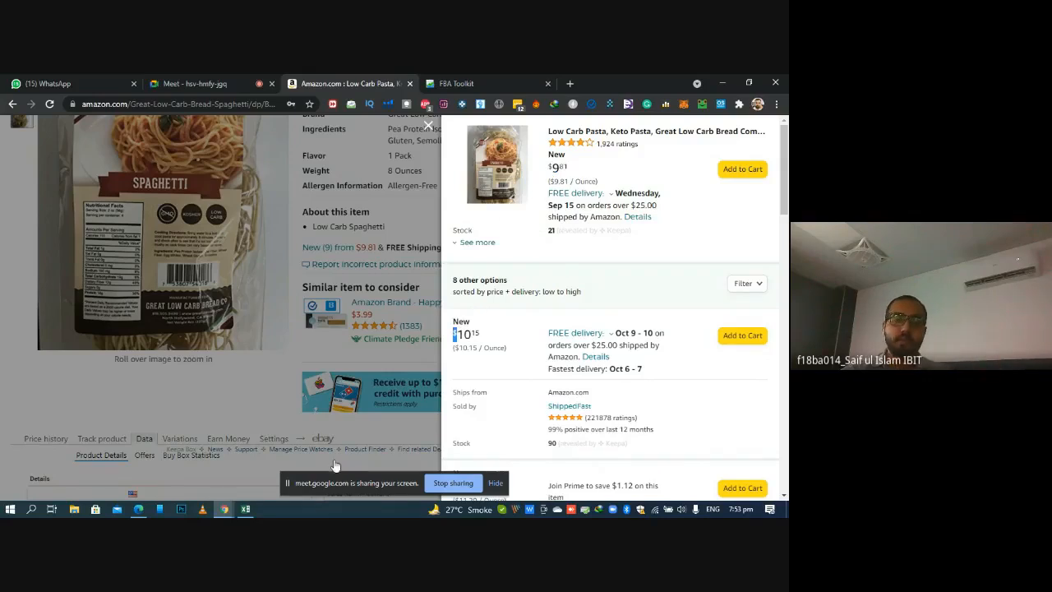
Switch to the Excel sheet and enter 3 in the # of FBA Sellers cell E2
click(245, 509)
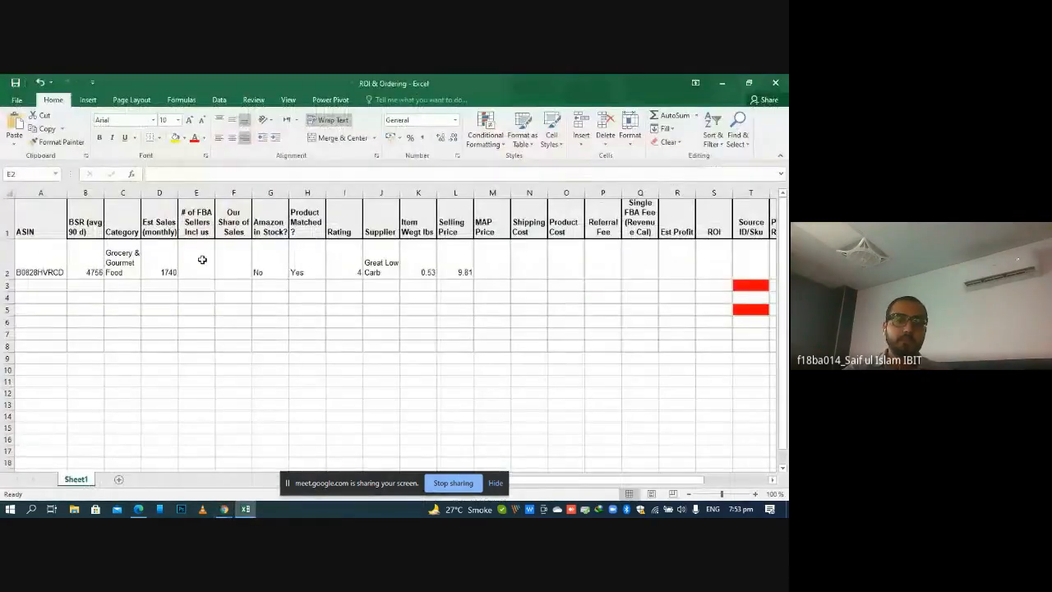
double_click(202, 260)
text(3)
key(Return)
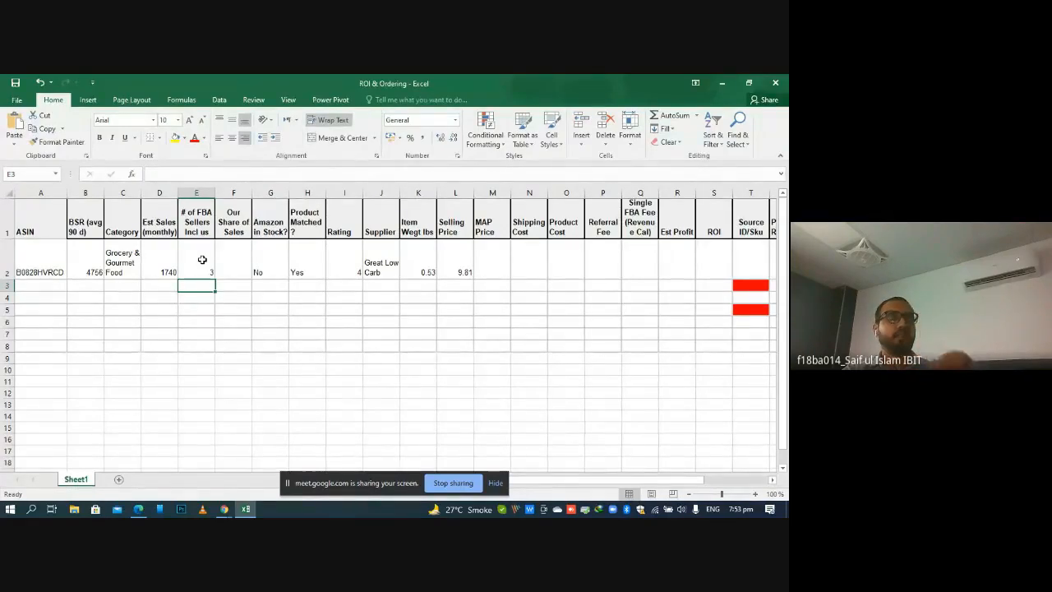
Return to the Amazon listing, close the offer list and open Keepa's Buy Box Statistics for the product
click(251, 513)
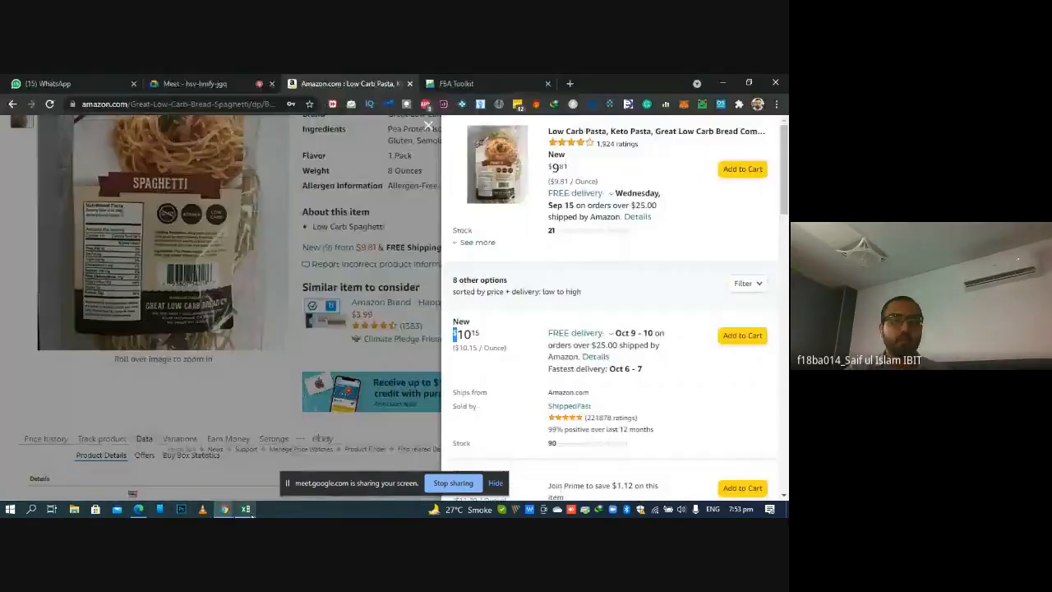
click(429, 126)
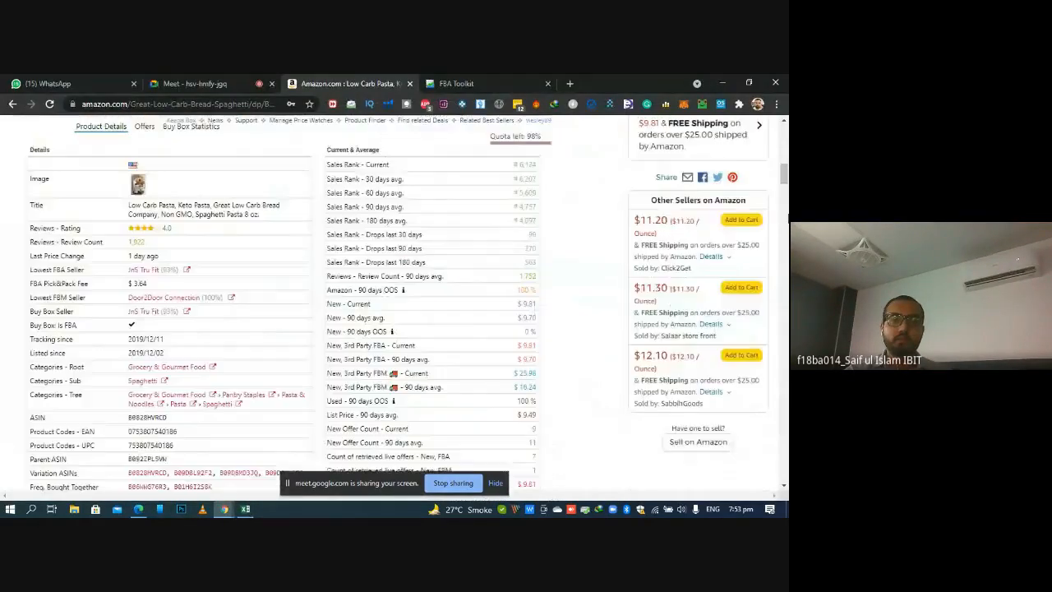
scroll(535, 208, down, 4)
scroll(576, 197, up, 1)
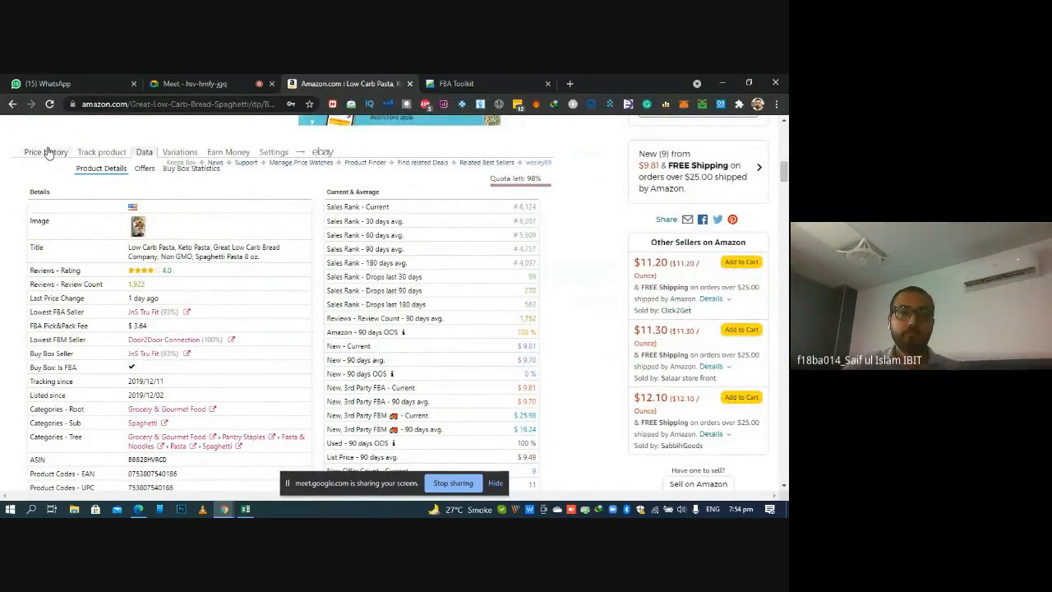
click(187, 174)
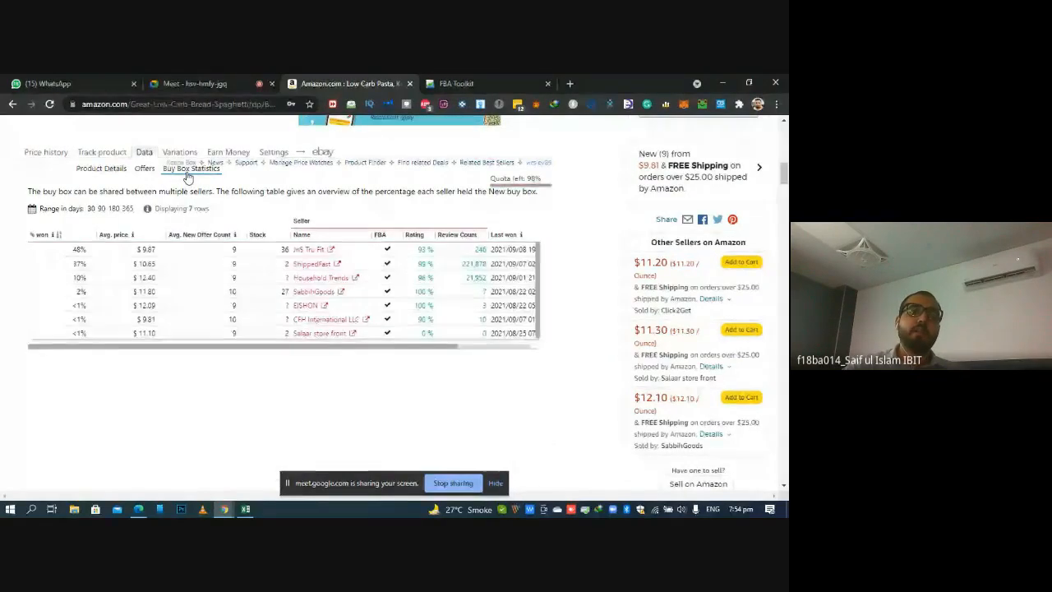
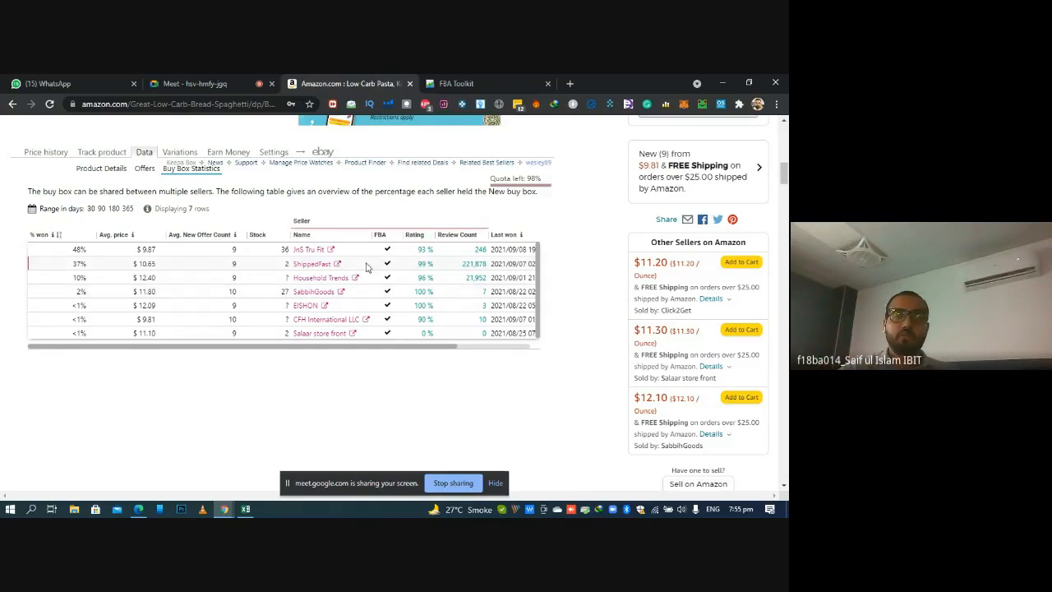
Compare the sellers' Buy Box shares and average prices in Keepa's statistics over the 90-day and 30-day ranges
mouse_move(784, 175)
mouse_down()
mouse_move(784, 157)
mouse_move(785, 175)
mouse_up()
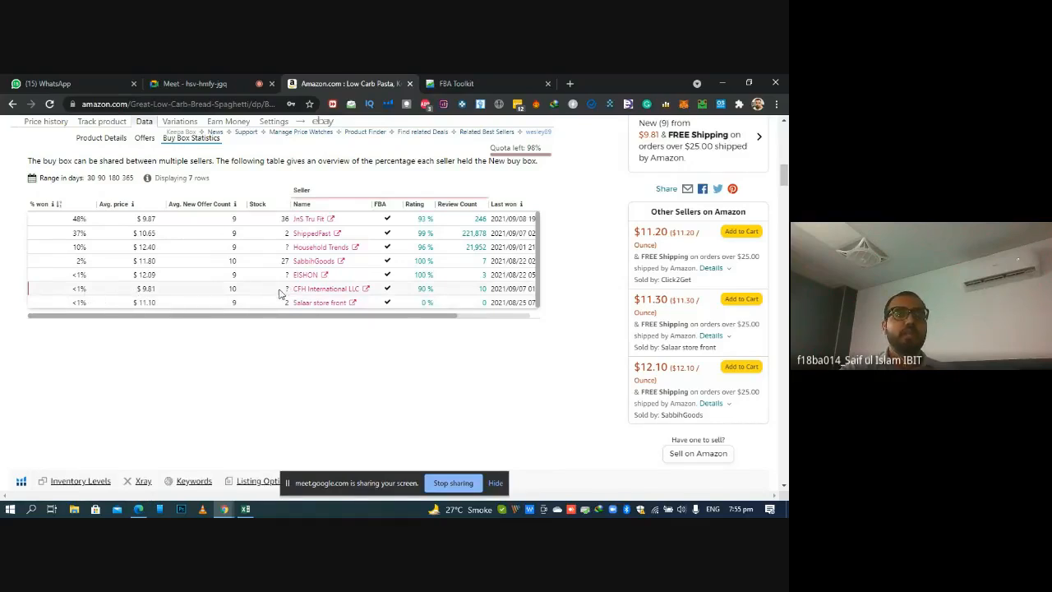
click(102, 178)
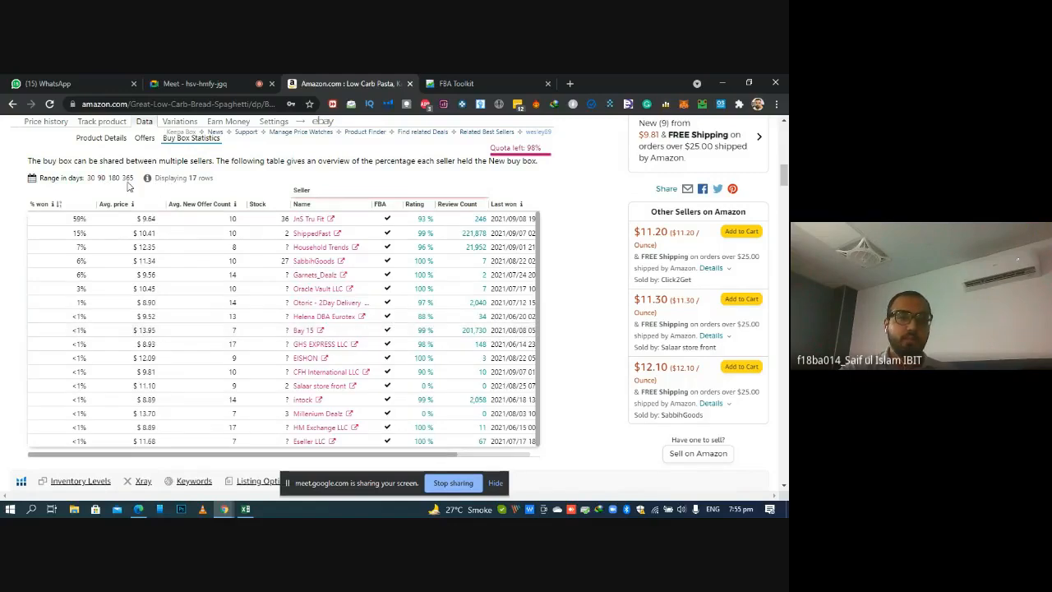
click(91, 178)
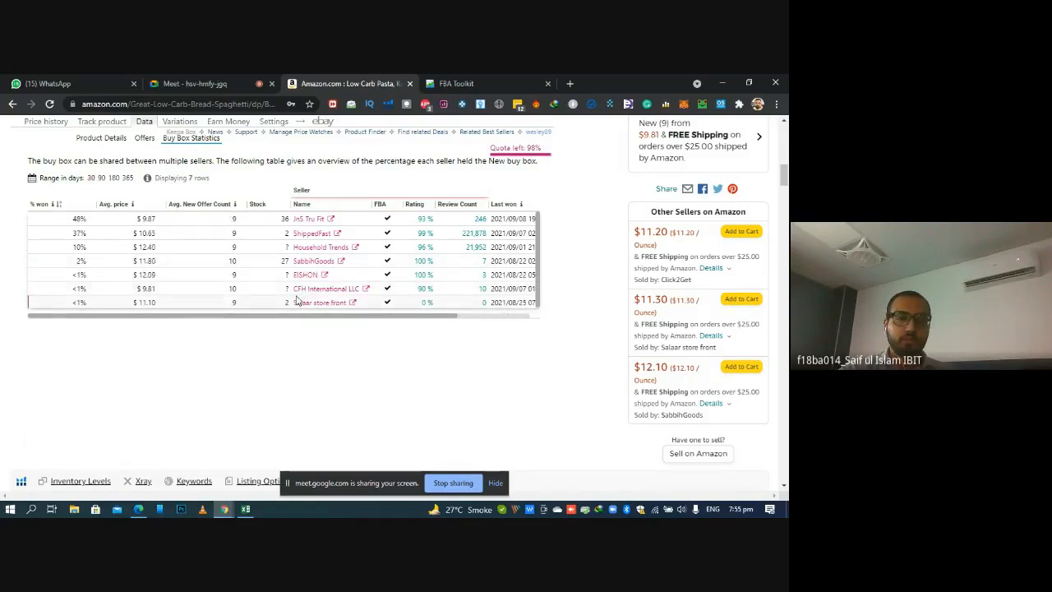
click(102, 178)
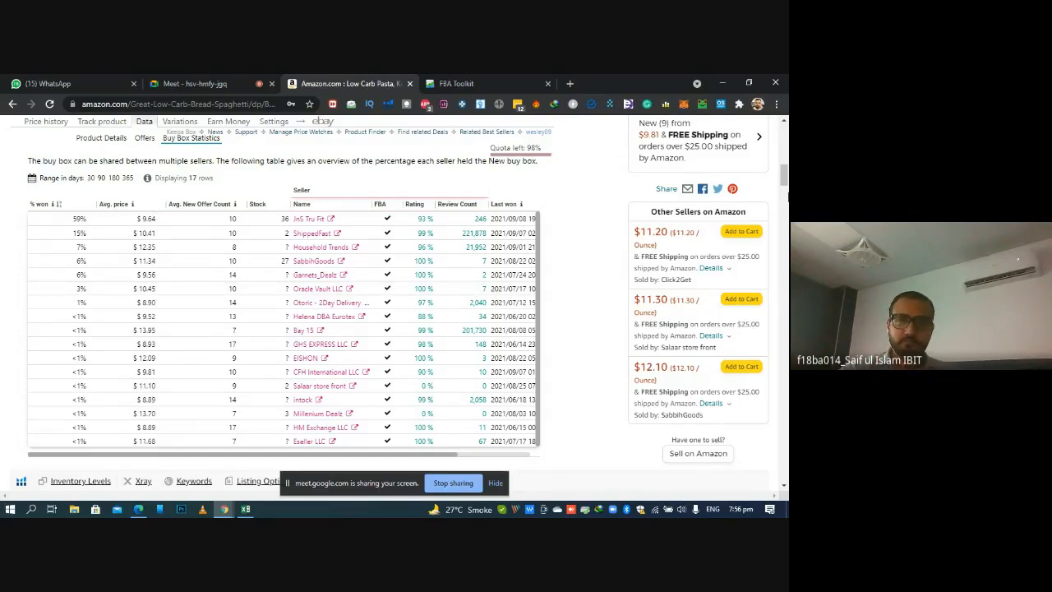
scroll(785, 171, up, 1)
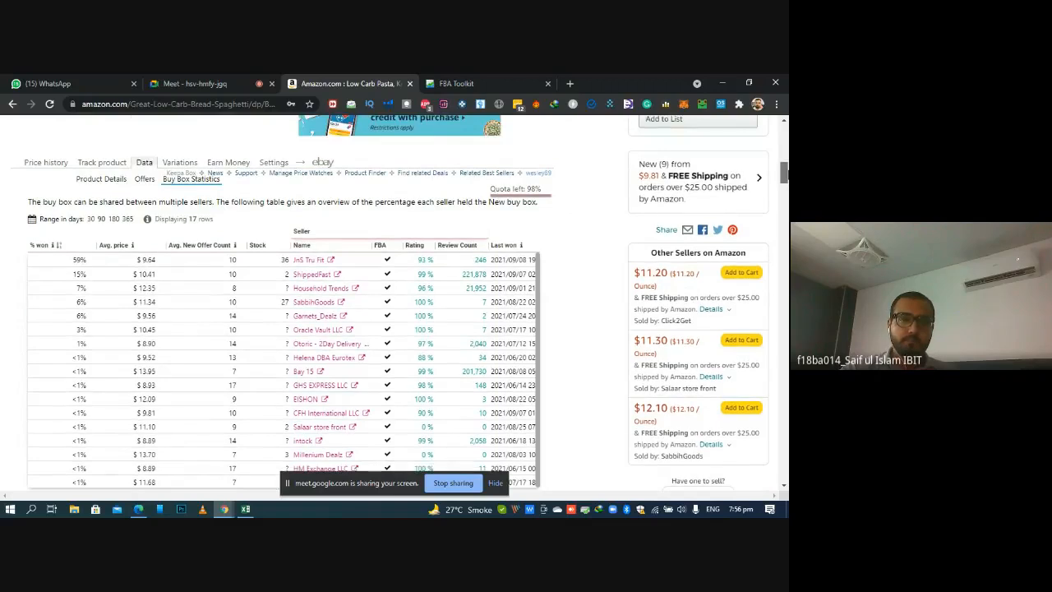
scroll(785, 171, down, 1)
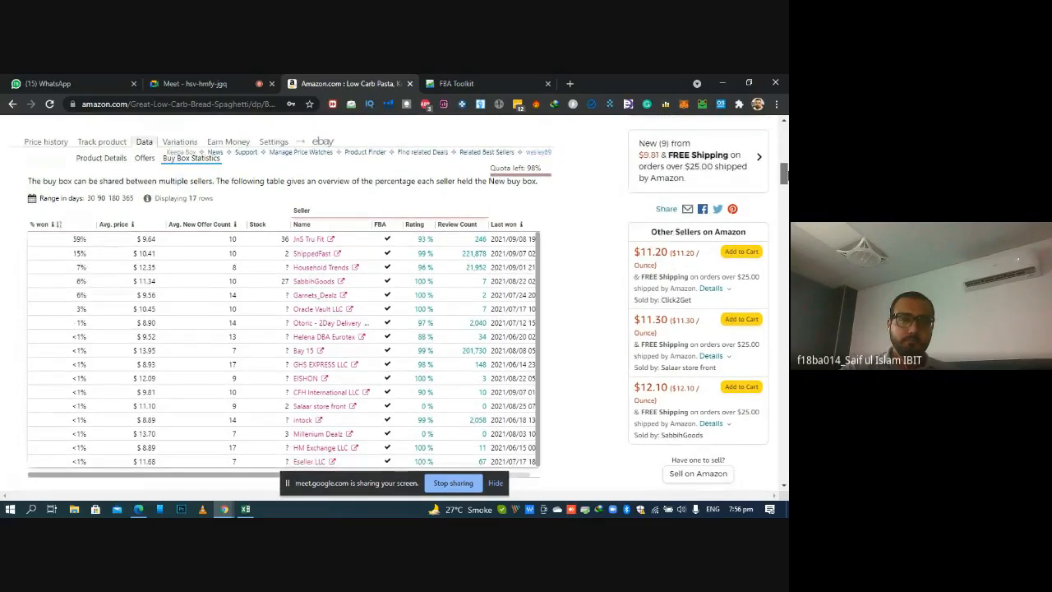
click(91, 199)
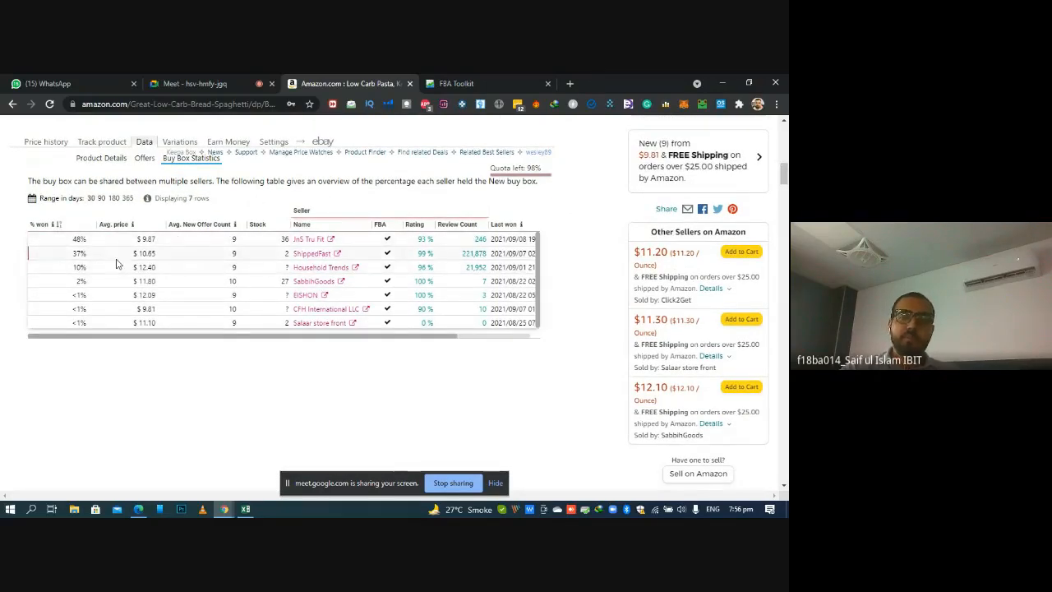
Go back to the product's main details on the listing and highlight the 9.81 selling price
scroll(116, 263, up, 10)
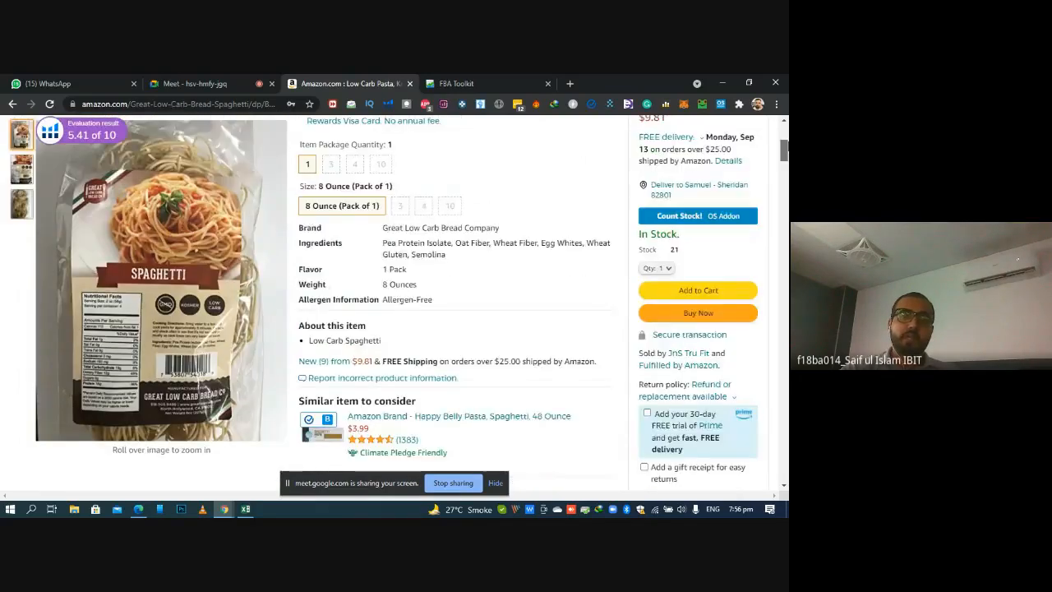
scroll(345, 246, up, 1)
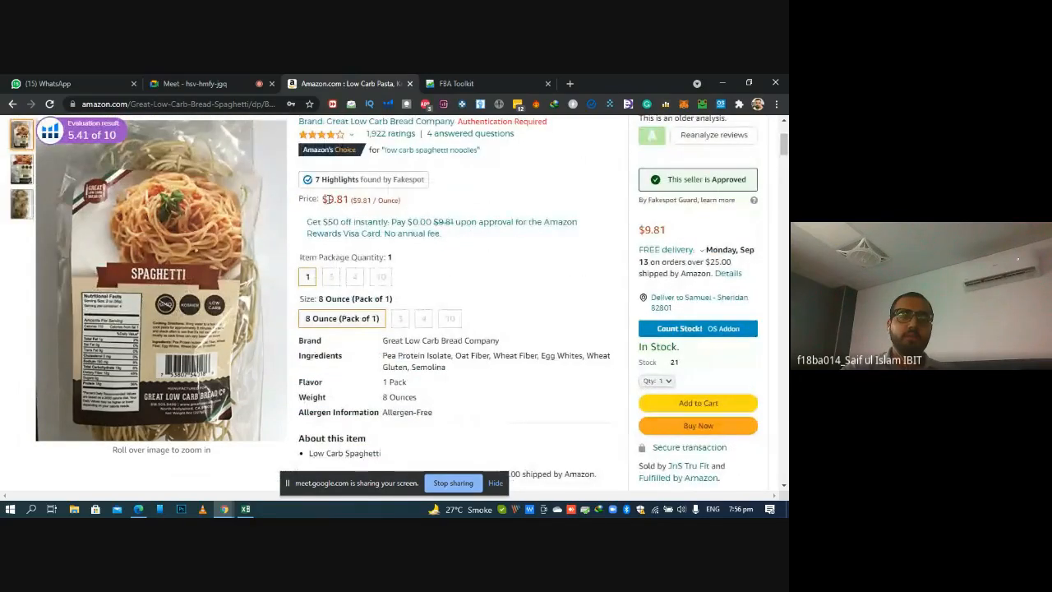
drag(325, 199, 351, 200)
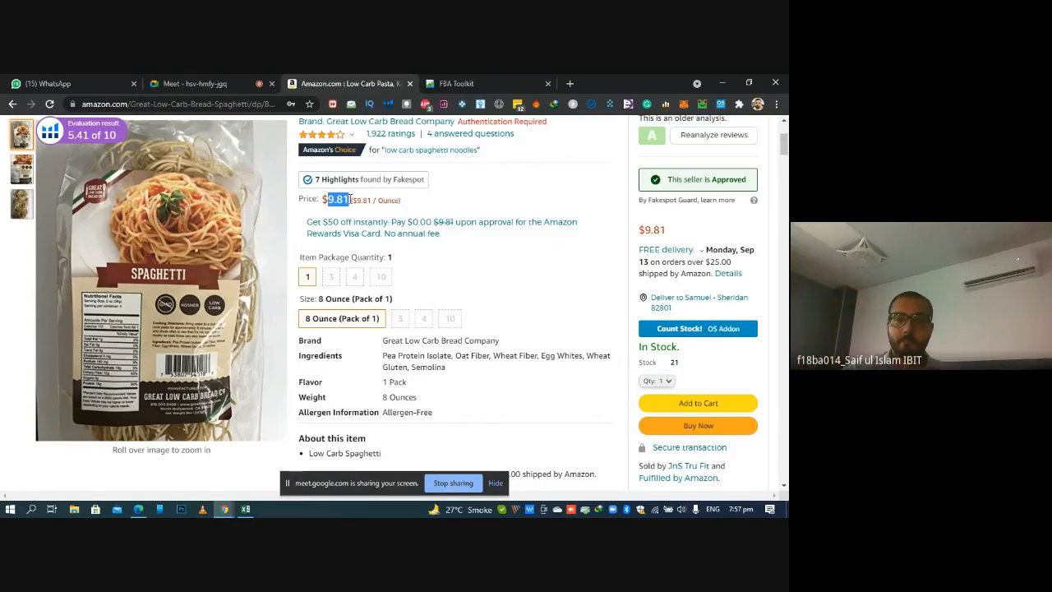
Switch to the Excel sheet and enter the formula =D2/E2 in the Our Share of Sales cell F2
click(252, 510)
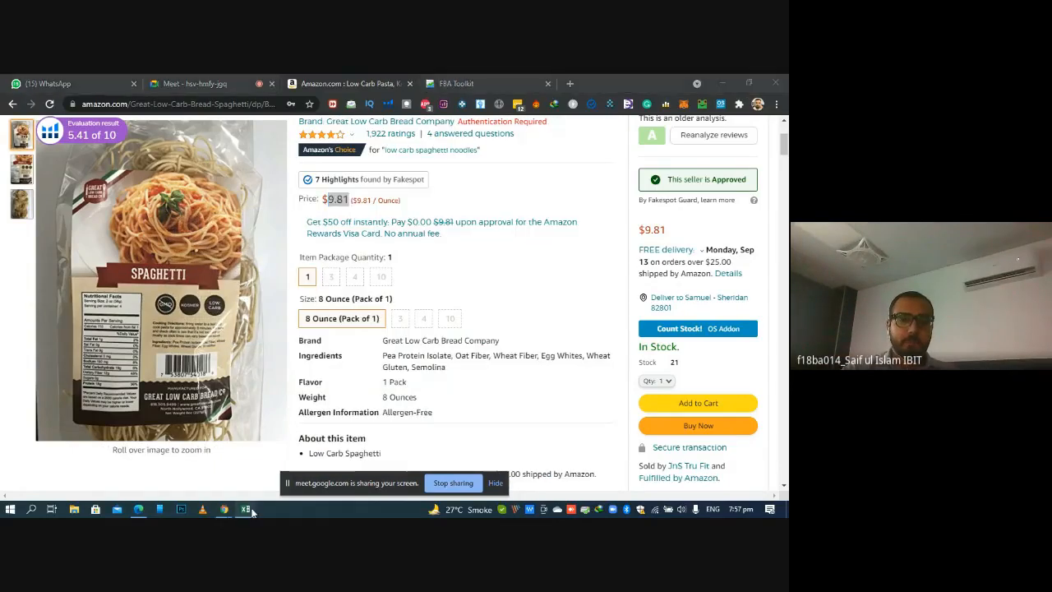
click(233, 264)
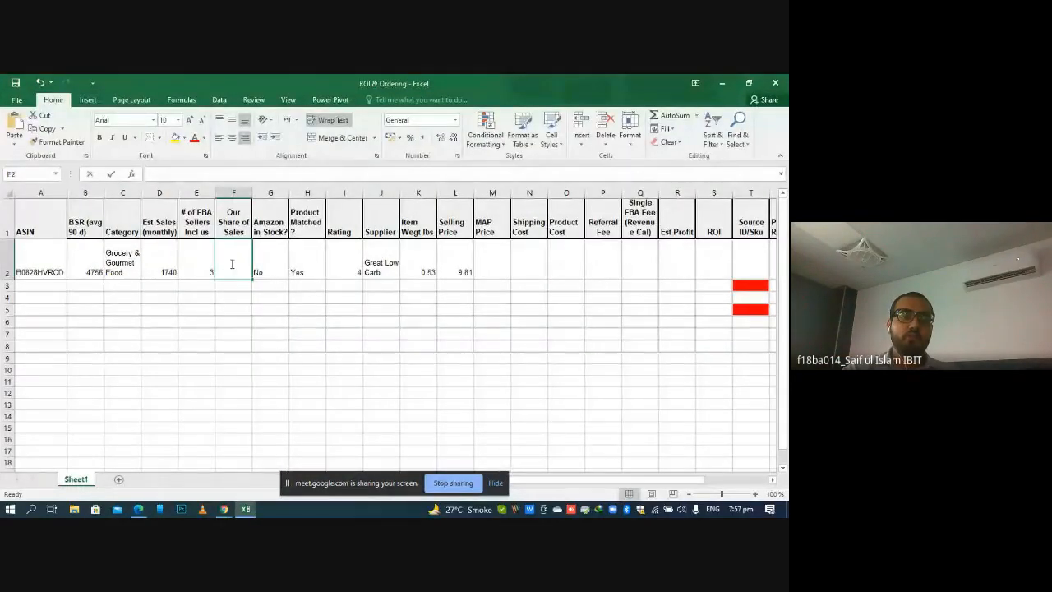
text(=)
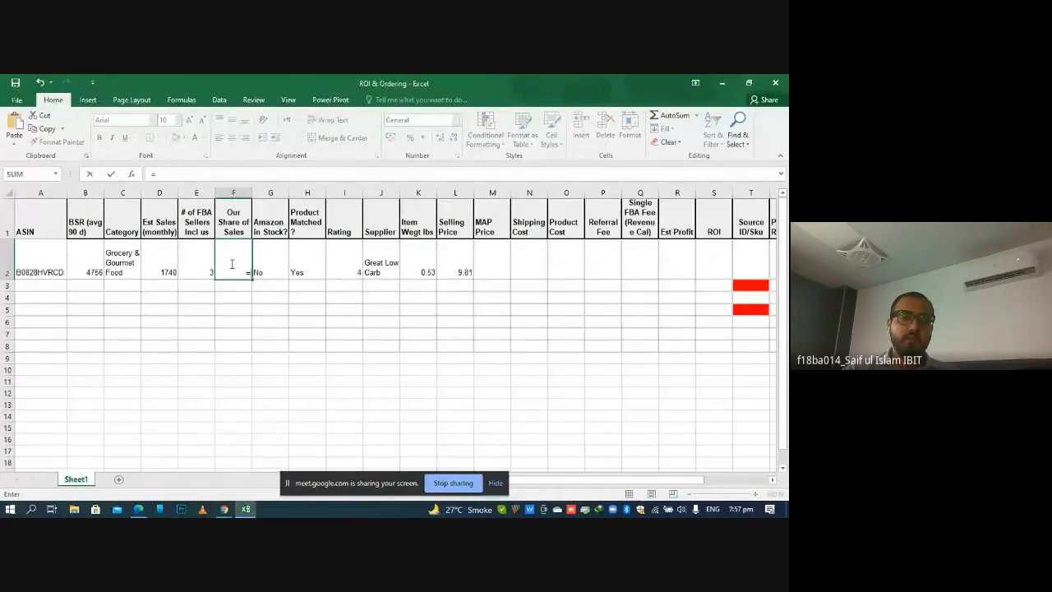
click(162, 262)
text(/)
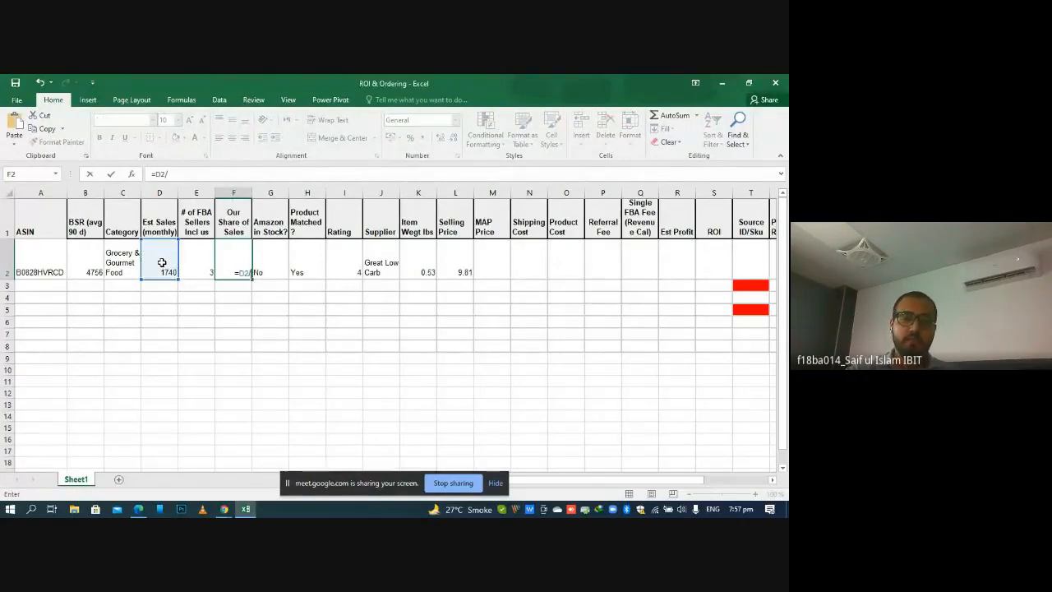
click(205, 265)
key(Return)
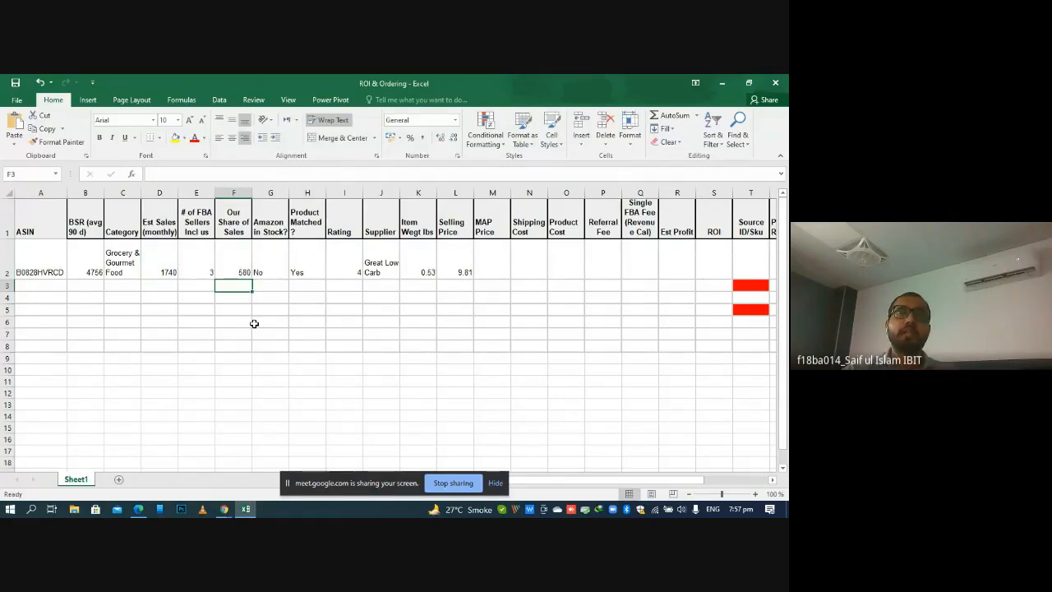
Review the product's row 2 entries cell by cell from ASIN to MAP Price, ending on the Selling Price cell L2
click(282, 320)
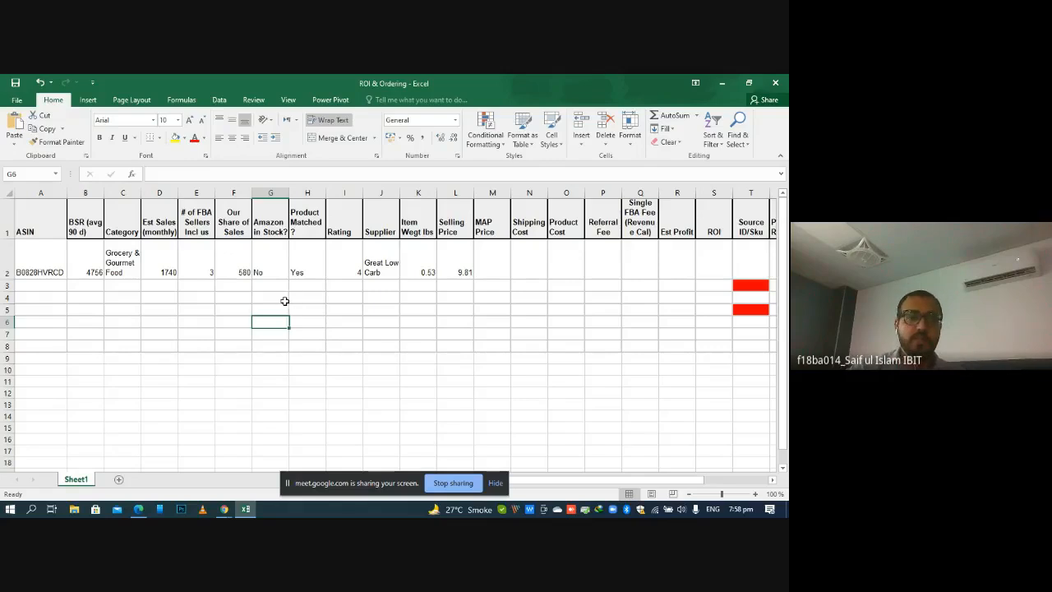
click(46, 258)
key(Right)
key(Right)
key(Right)
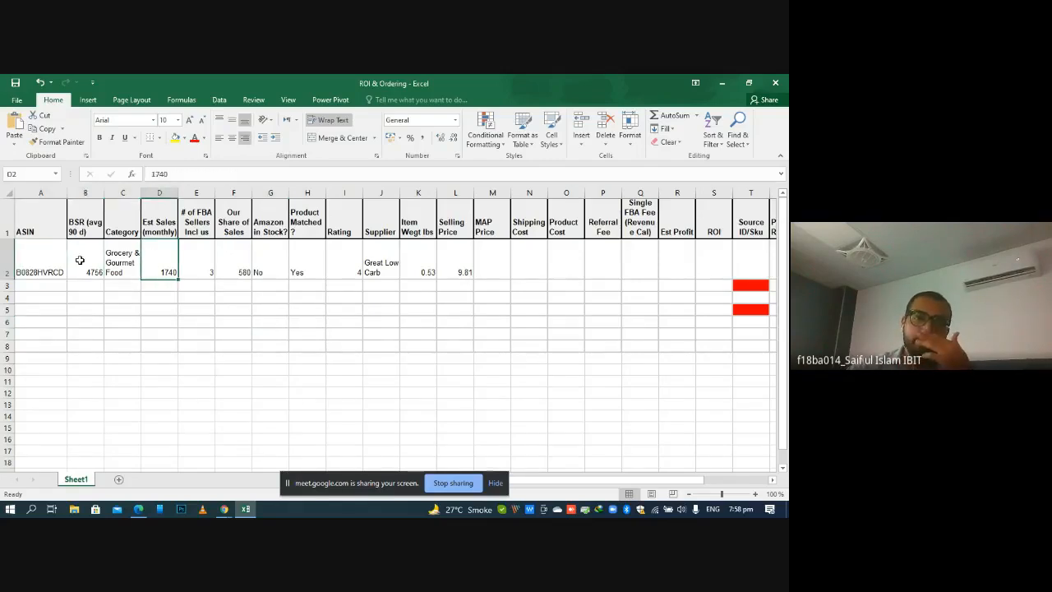
key(Right)
key(Right)
key(Right)
key(Right)
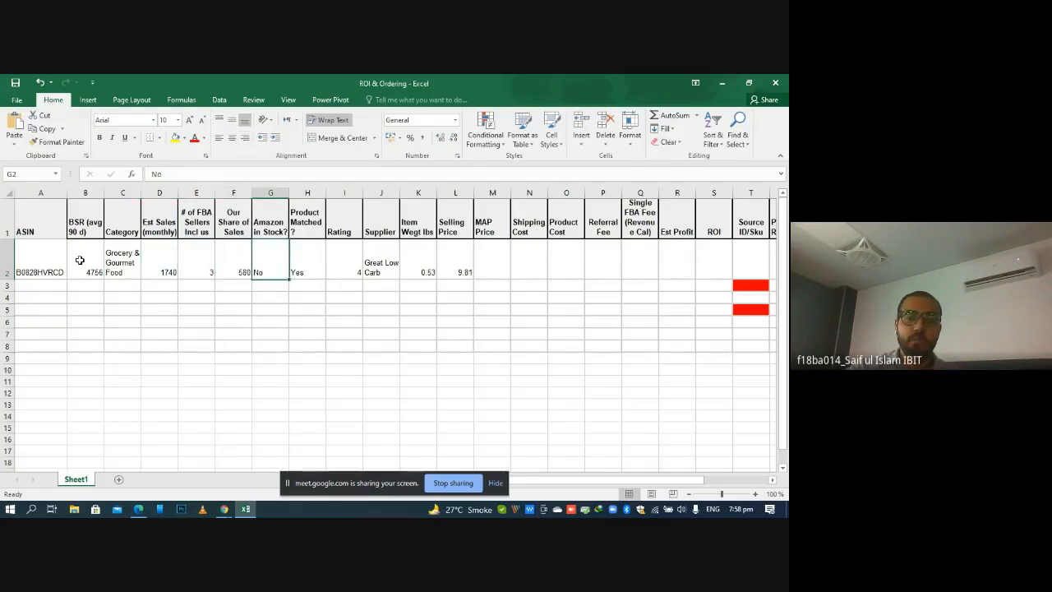
key(Left)
key(Left)
key(Right)
key(Right)
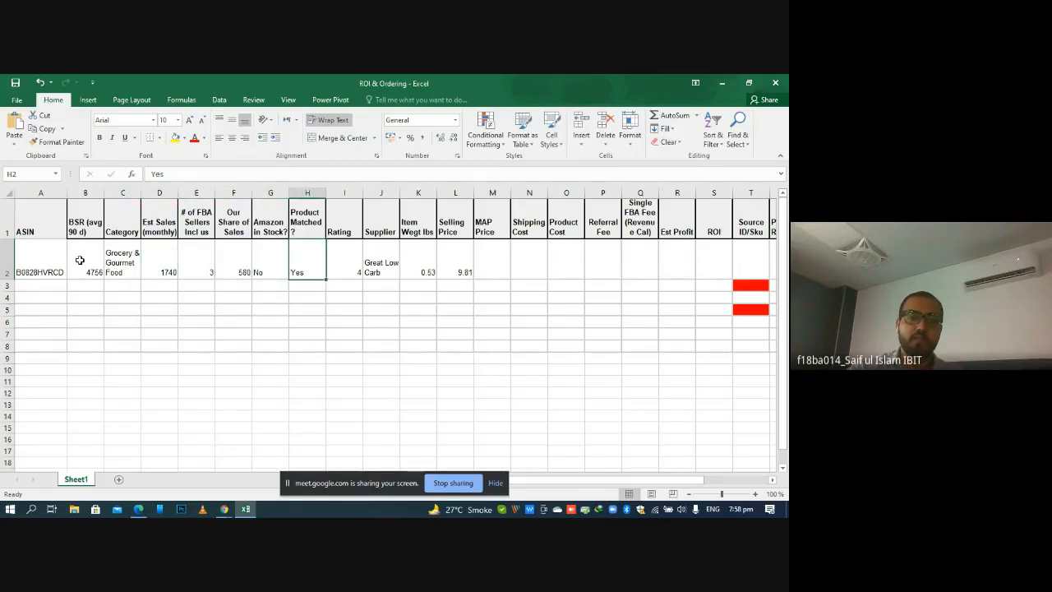
key(Right)
key(Right)
key(Right)
key(Right)
key(Right)
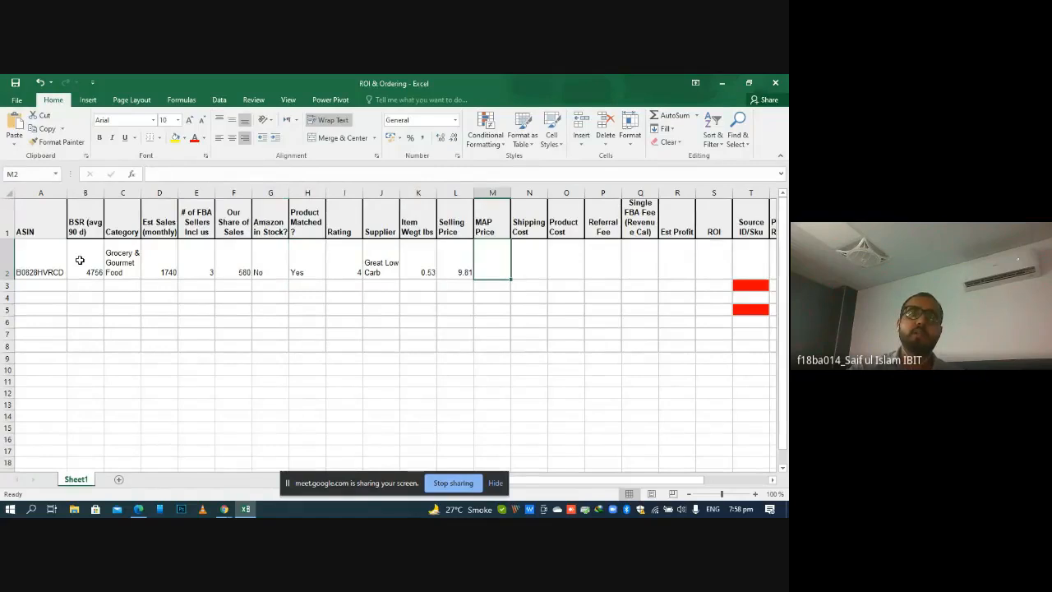
key(Left)
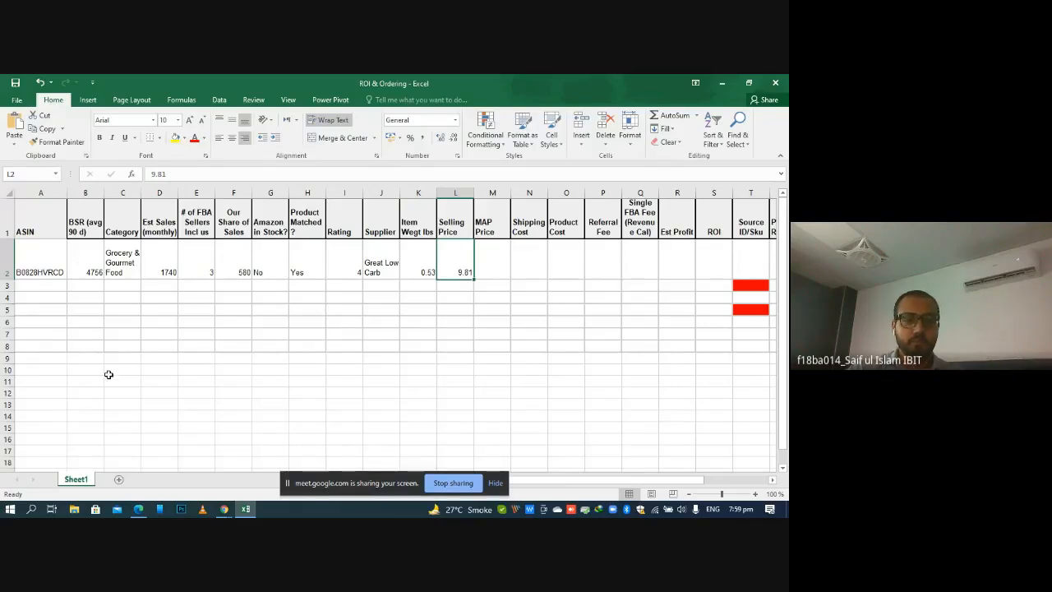
Switch to the Amazon listing and examine Keepa's Product Details for the spaghetti, including its current and average prices
click(224, 509)
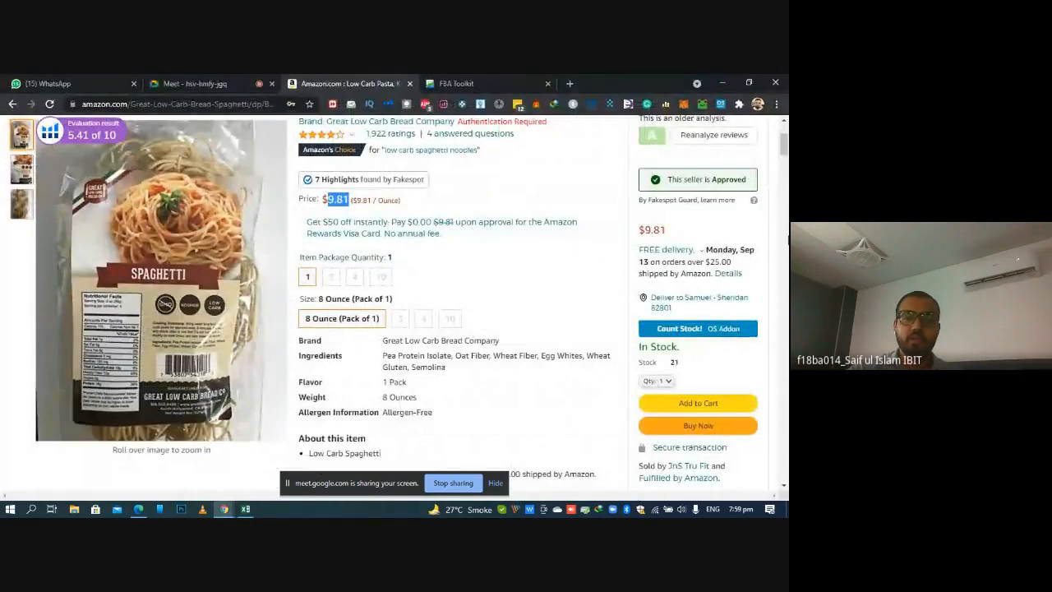
scroll(394, 304, down, 3)
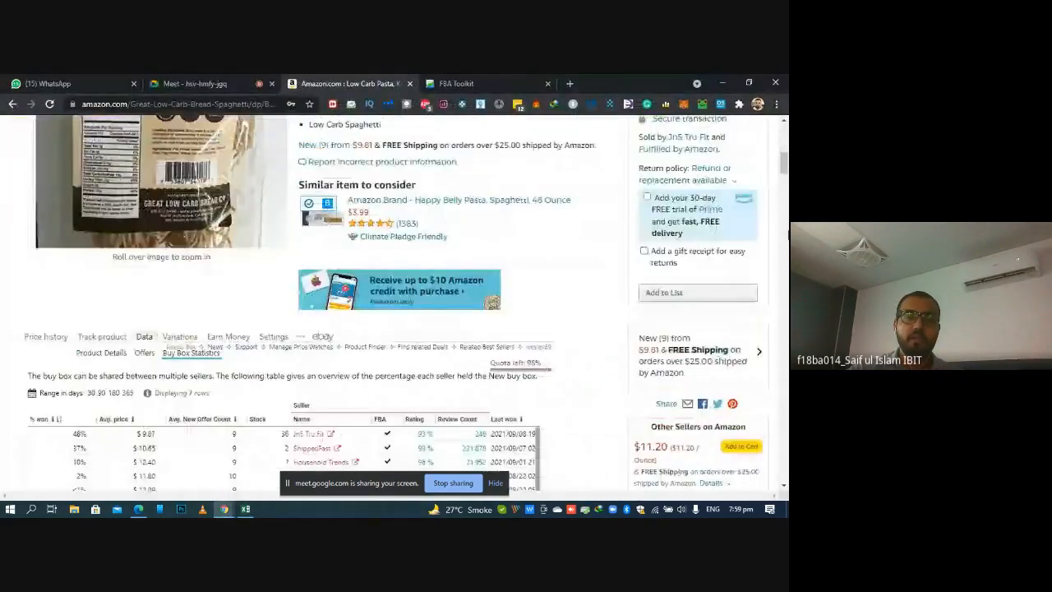
click(45, 337)
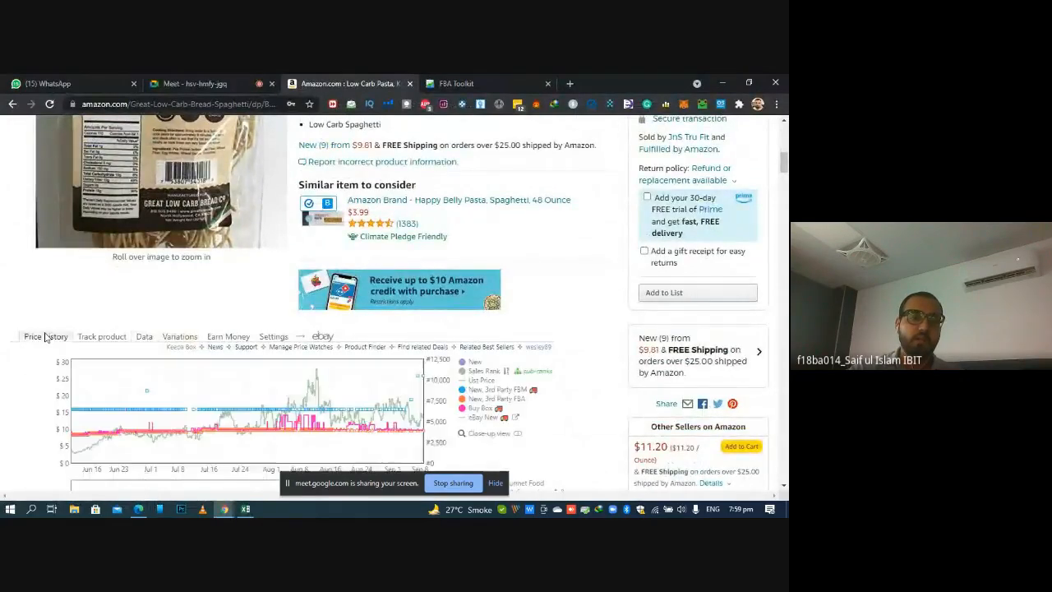
click(144, 337)
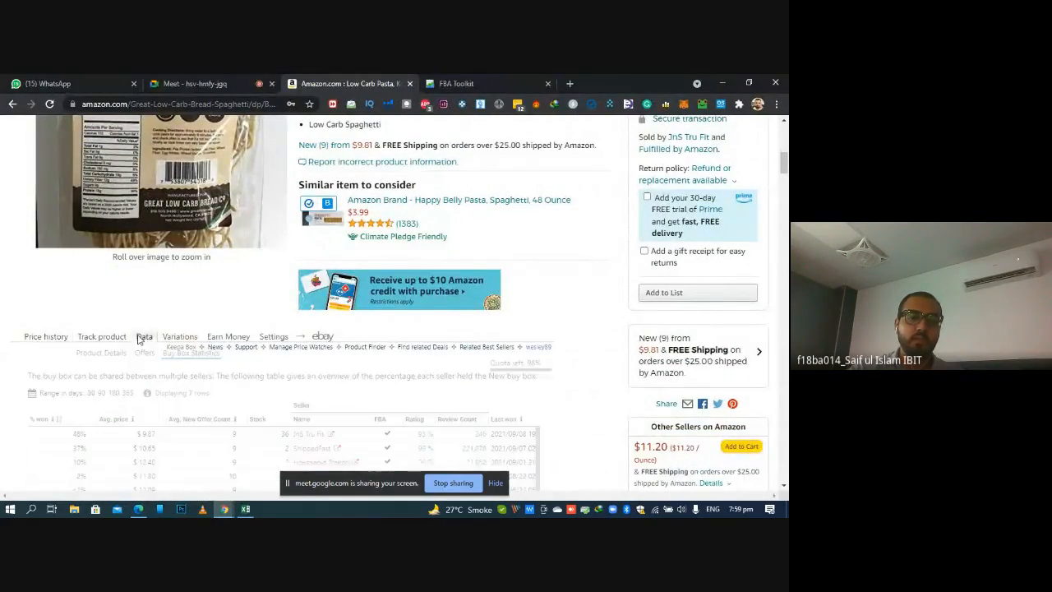
click(102, 354)
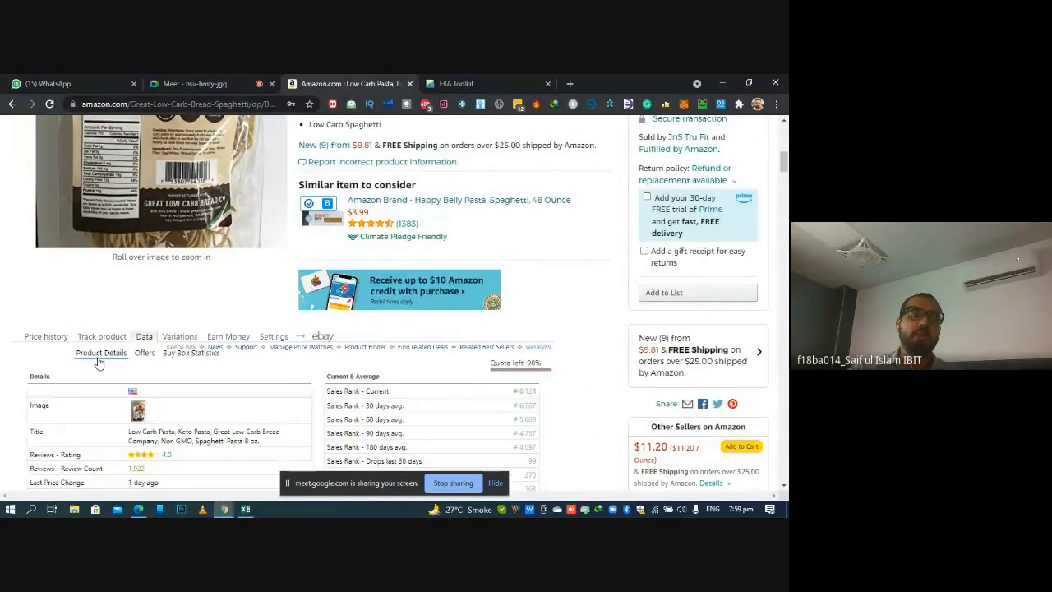
scroll(394, 304, down, 5)
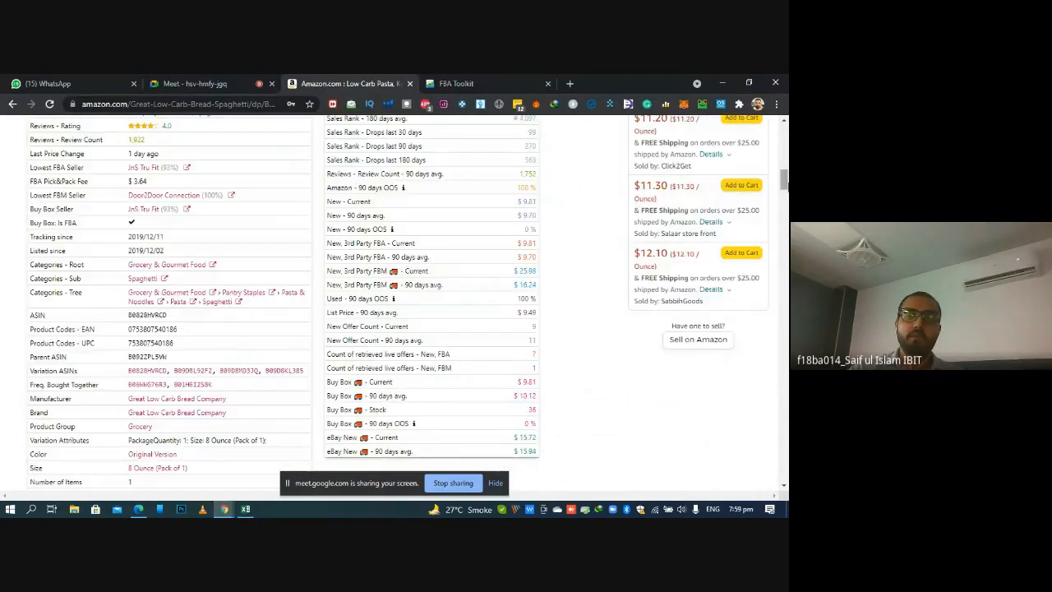
scroll(395, 304, down, 1)
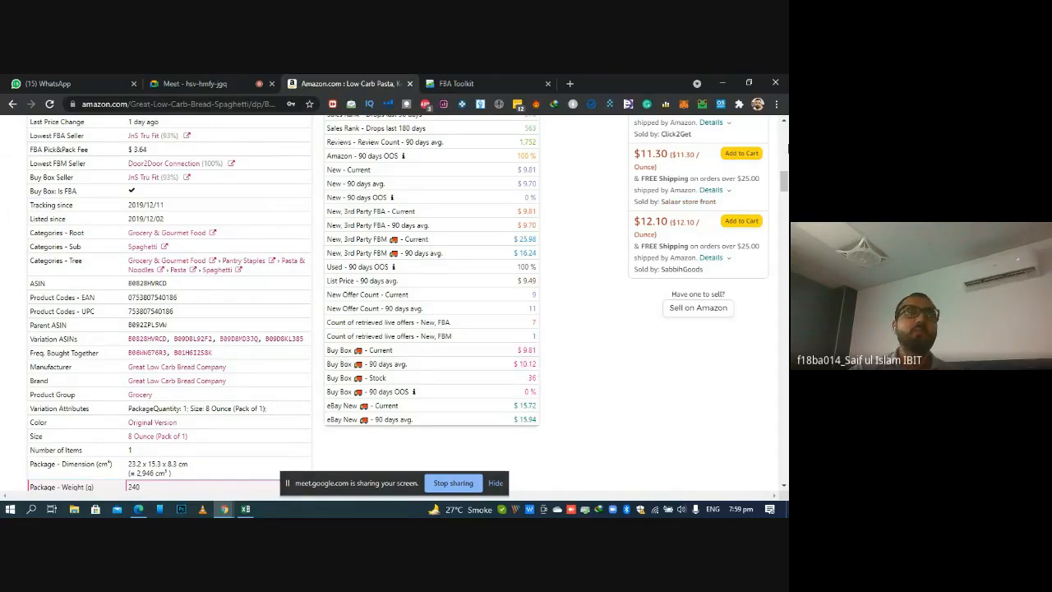
scroll(707, 201, up, 4)
scroll(395, 304, up, 4)
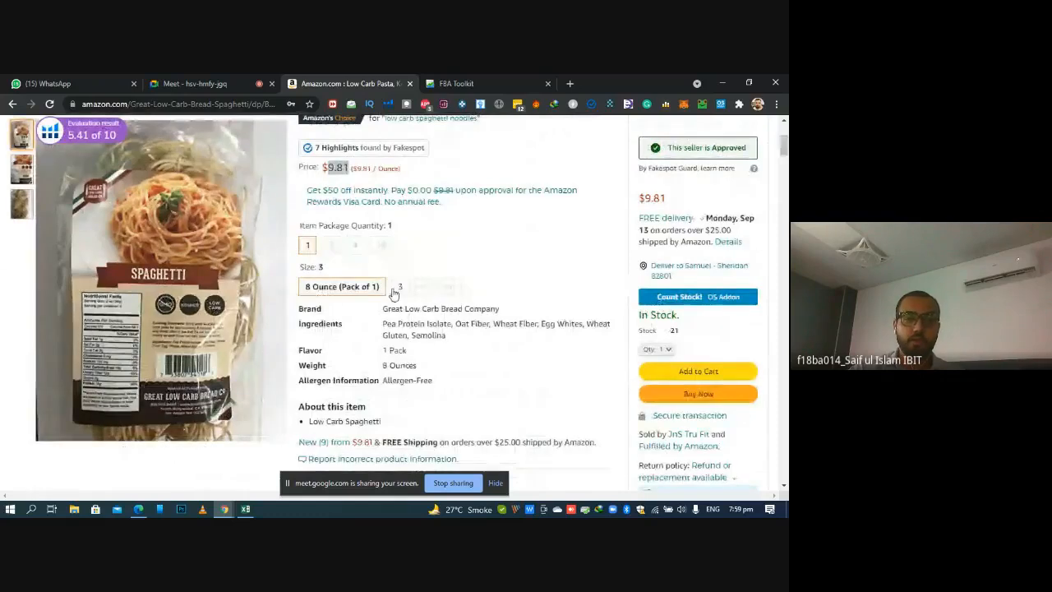
Examine Keepa's three-month price history, sales rank and offer count charts on the Amazon listing, checking back with the Excel sheet
click(245, 508)
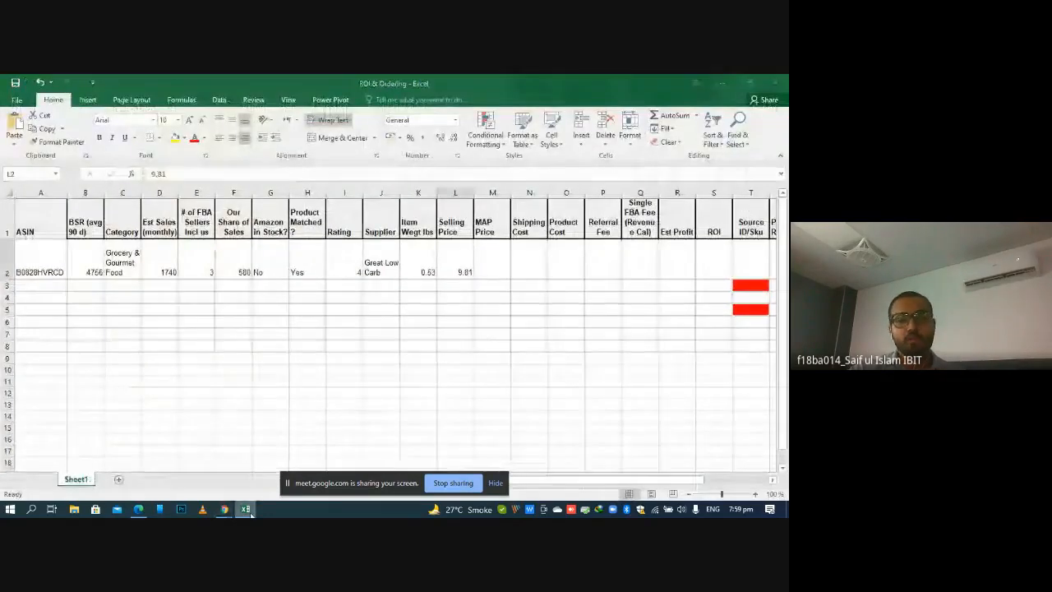
click(245, 509)
scroll(395, 304, down, 4)
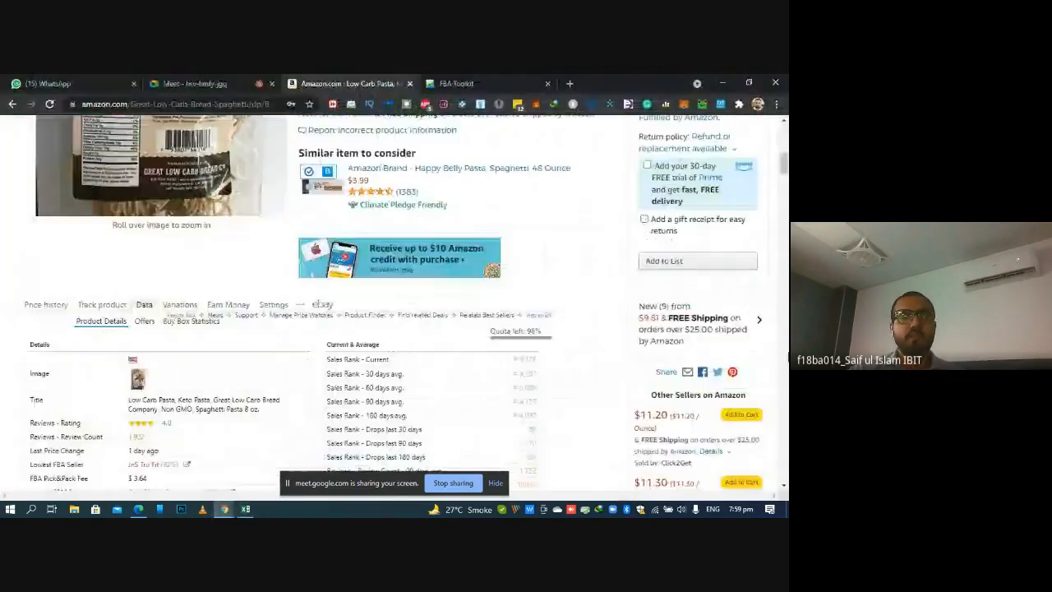
click(46, 304)
scroll(2, 306, down, 2)
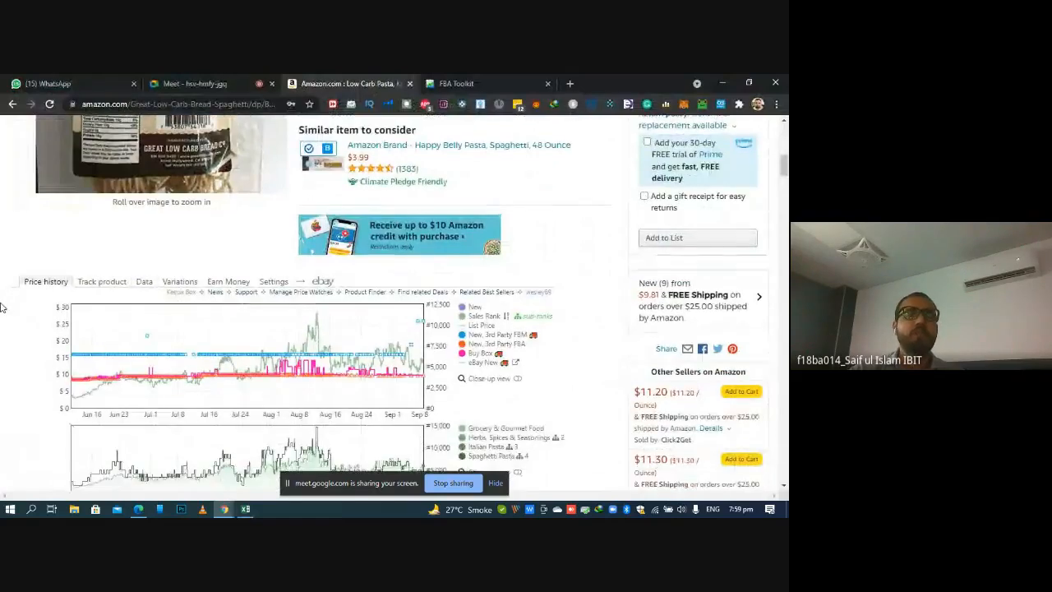
scroll(3, 307, down, 1)
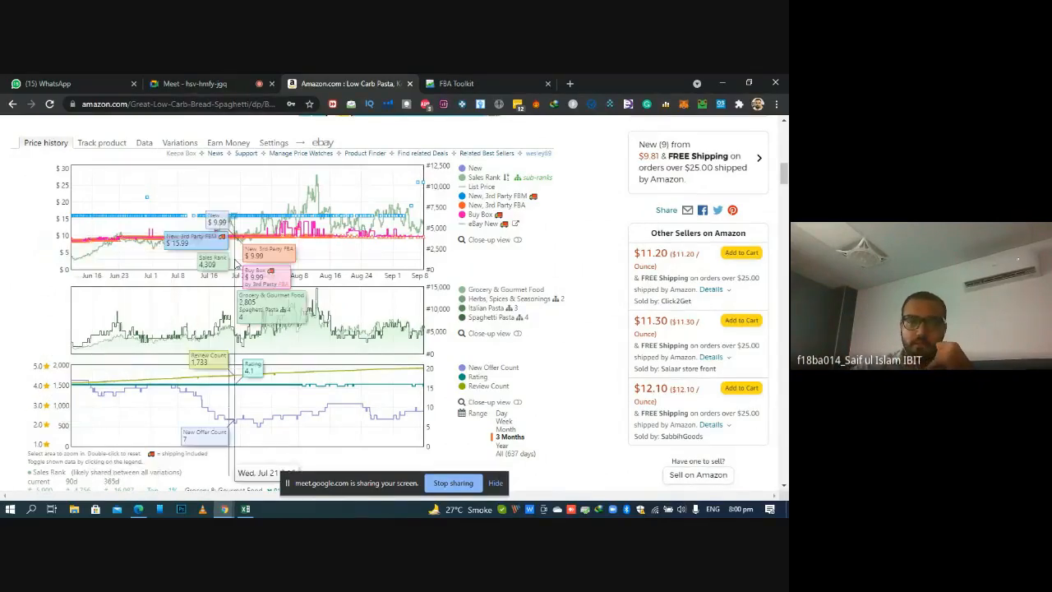
click(246, 509)
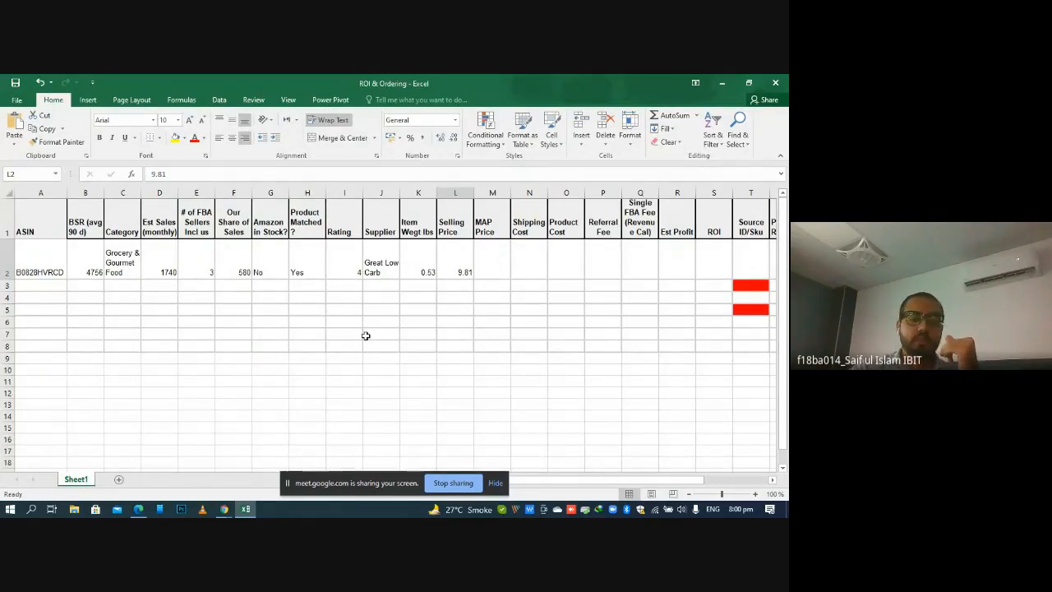
click(224, 509)
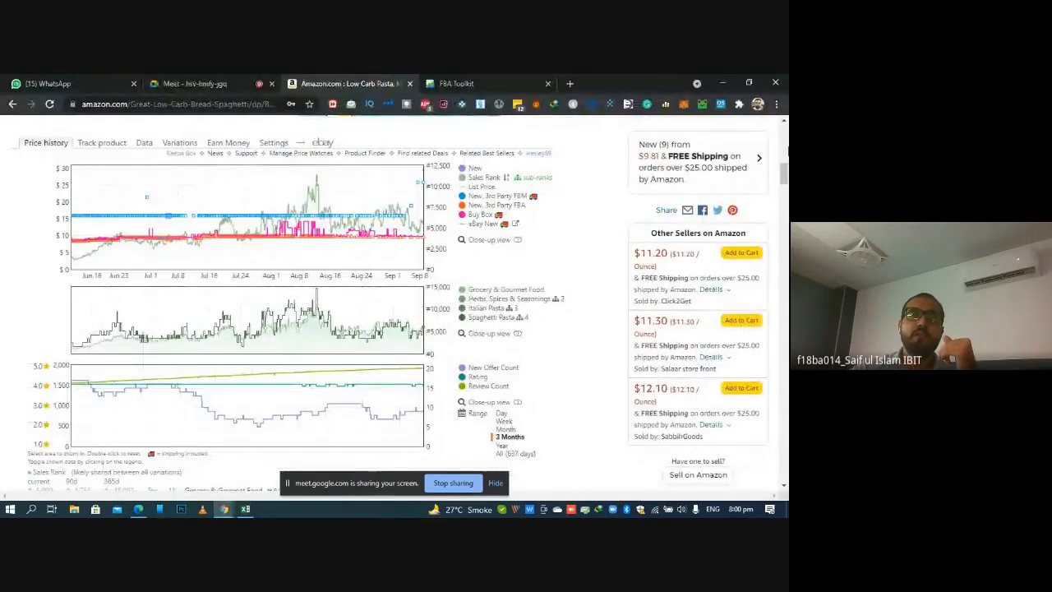
scroll(395, 304, up, 4)
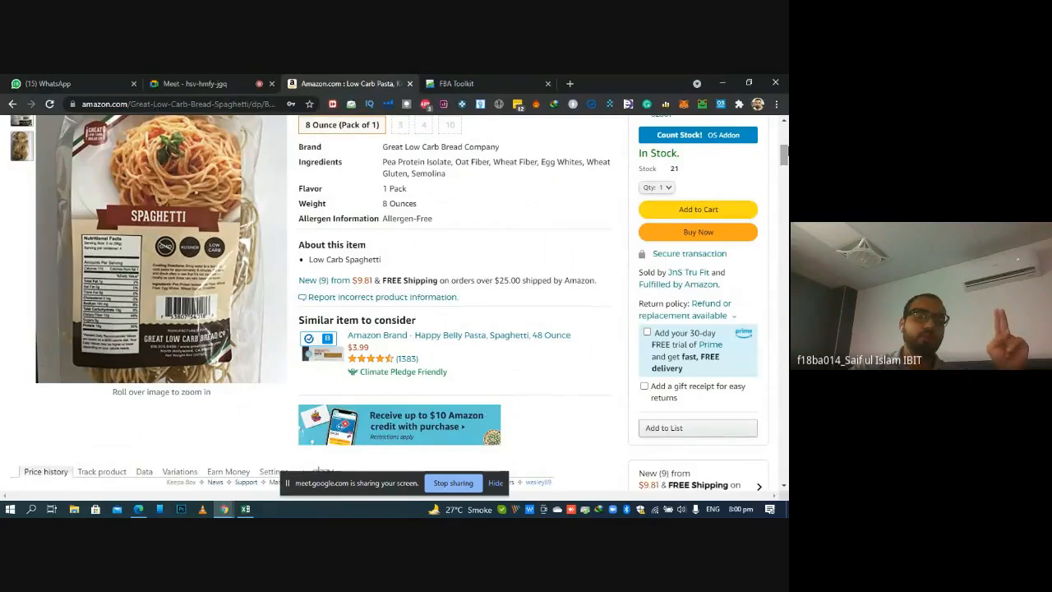
scroll(395, 304, down, 4)
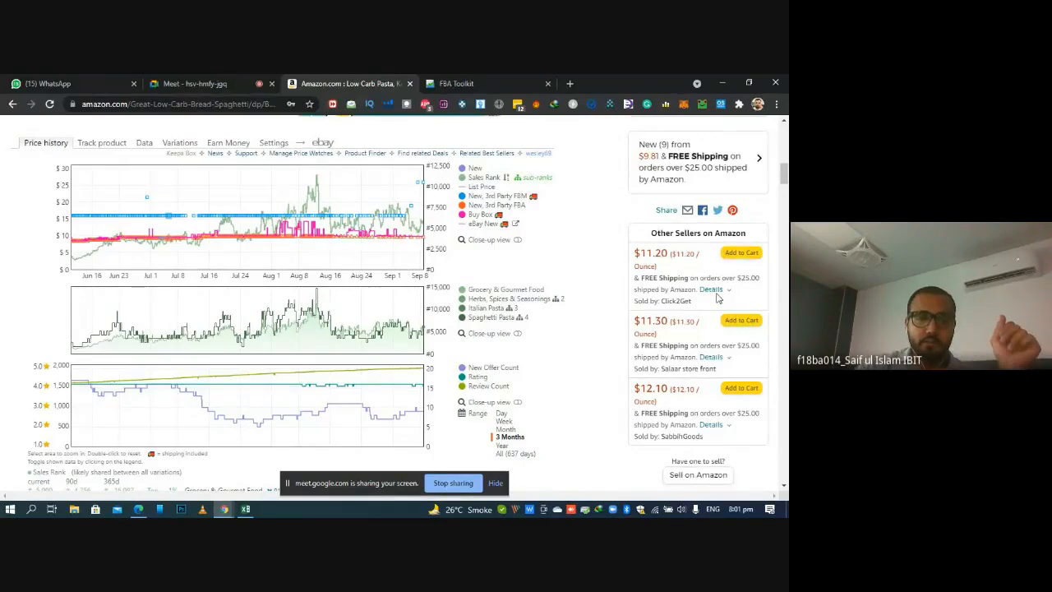
click(234, 79)
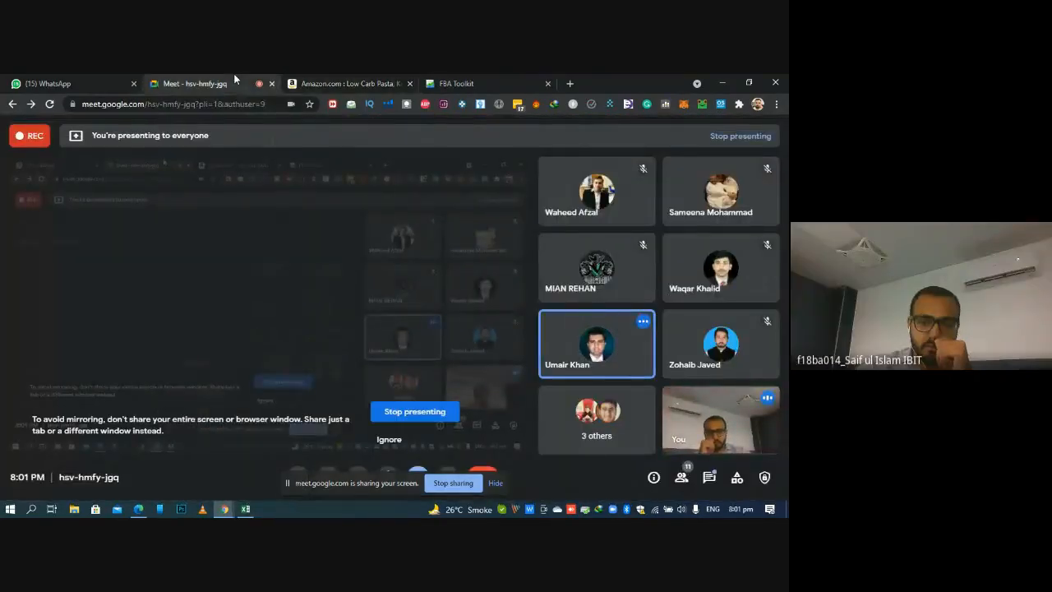
click(361, 73)
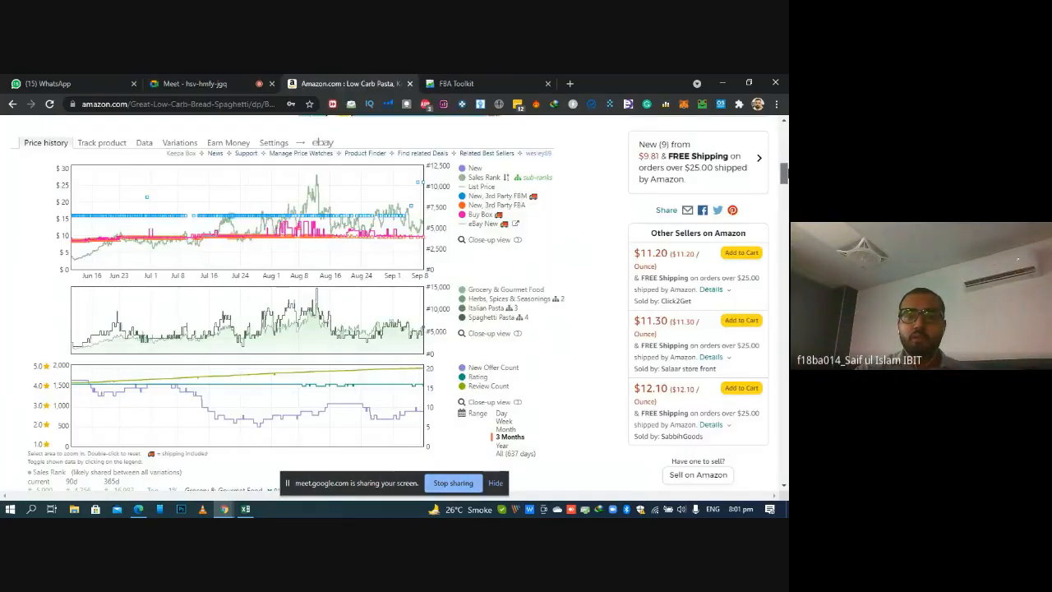
Examine the spaghetti's current selling price near the title of its Amazon listing
scroll(394, 304, up, 5)
scroll(502, 304, up, 1)
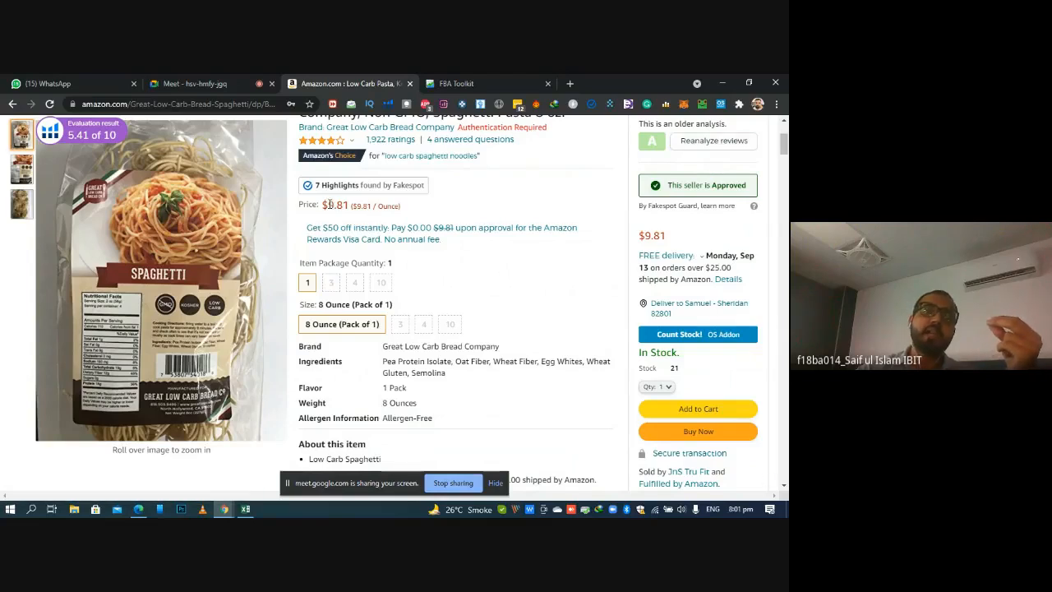
mouse_move(328, 204)
mouse_down()
mouse_move(362, 204)
mouse_move(349, 200)
mouse_up()
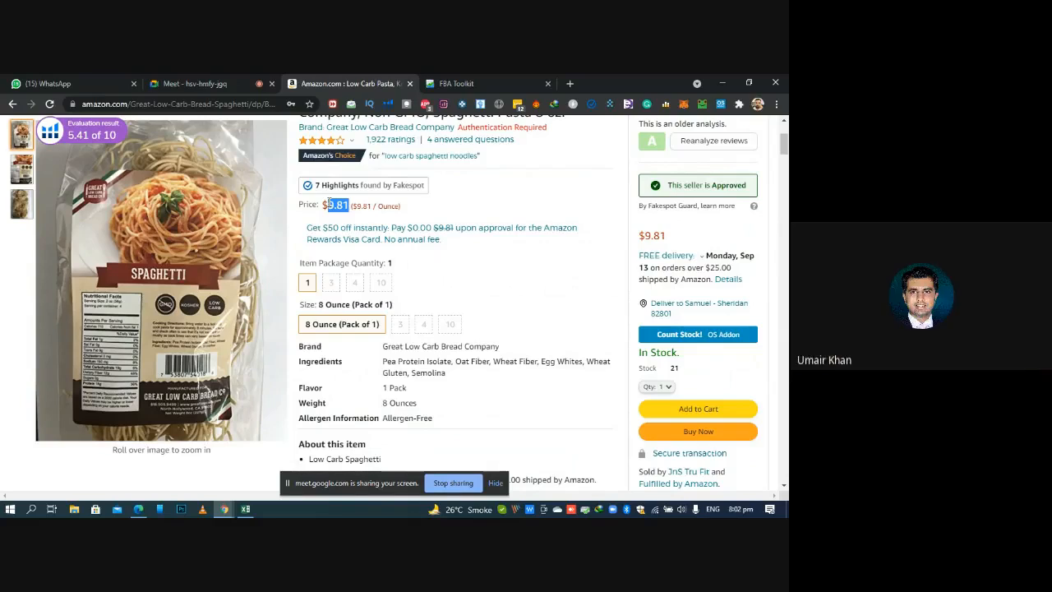
click(330, 203)
drag(328, 204, 350, 204)
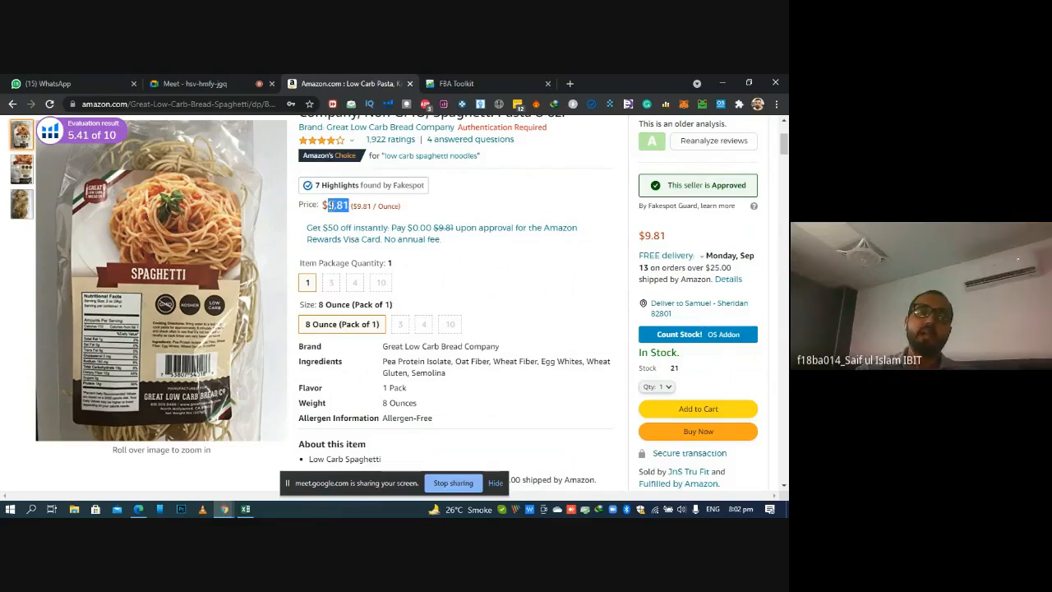
click(328, 205)
drag(329, 206, 351, 206)
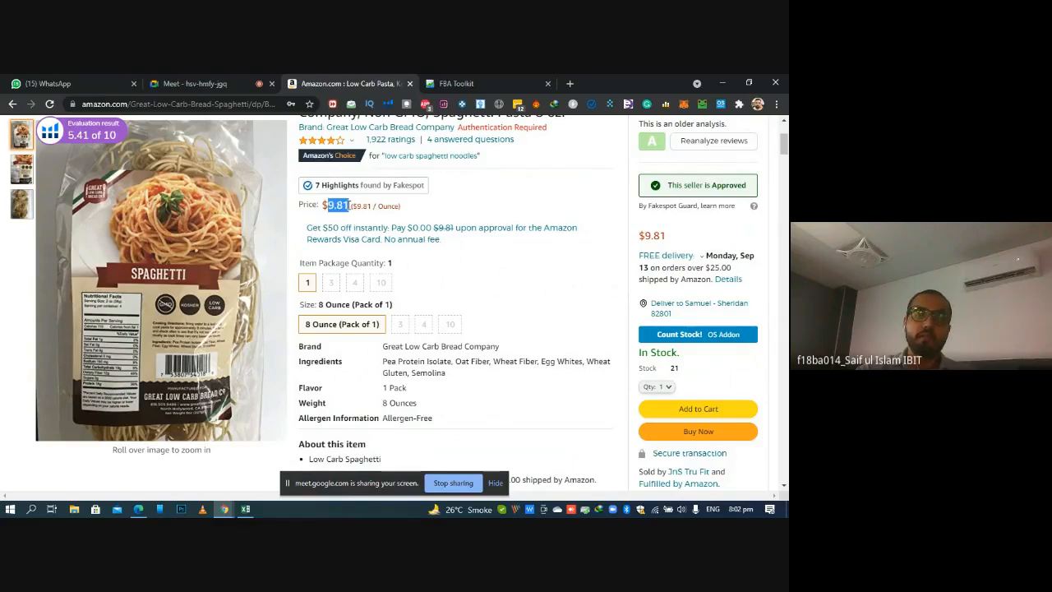
Open the listing's new offers from all sellers and check who sells and ships the featured offer, then collapse its seller details
scroll(345, 206, down, 4)
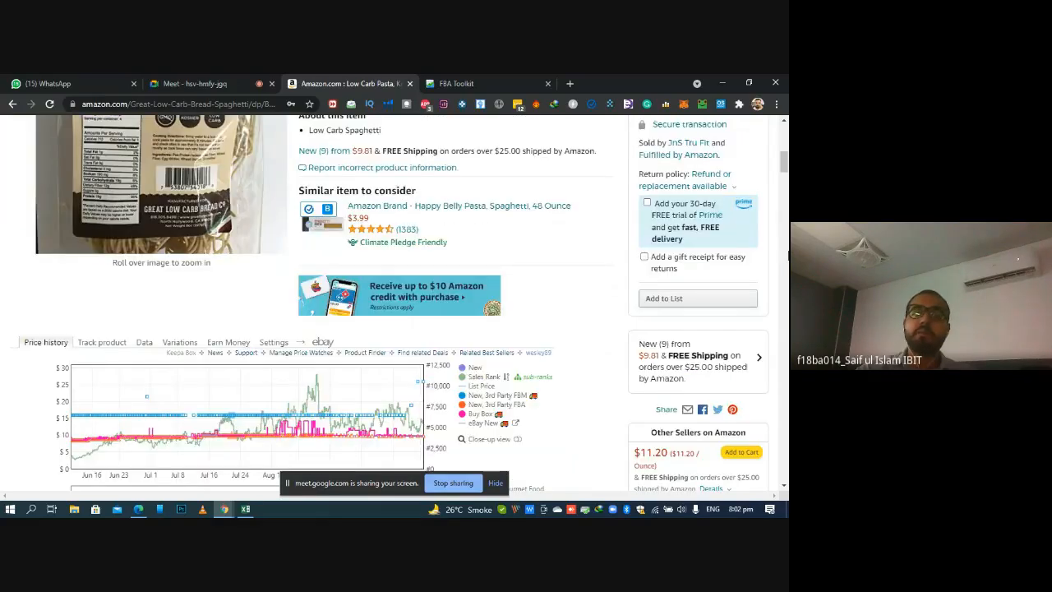
scroll(394, 304, down, 1)
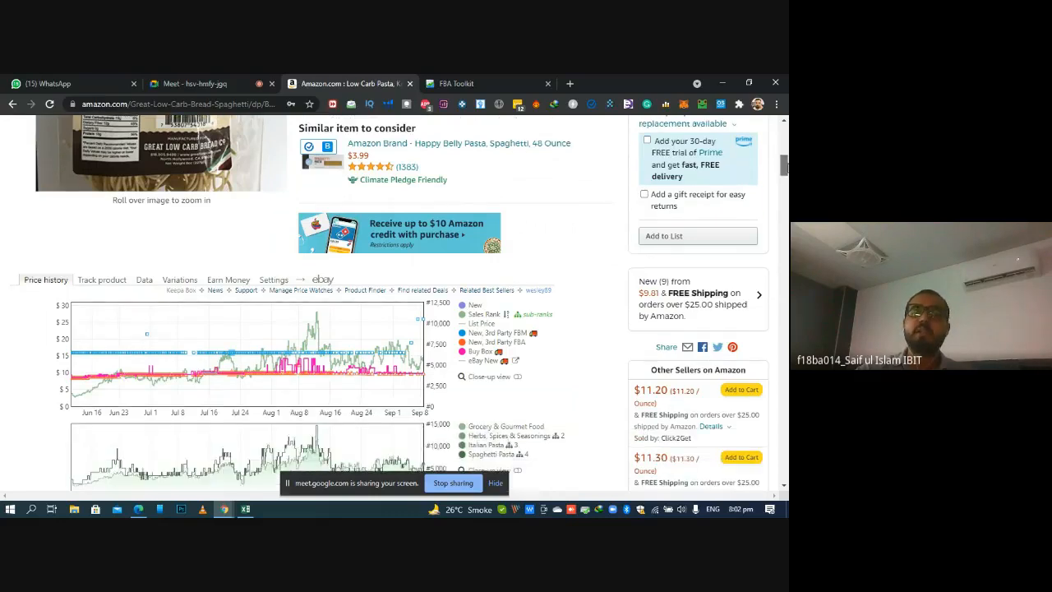
click(718, 291)
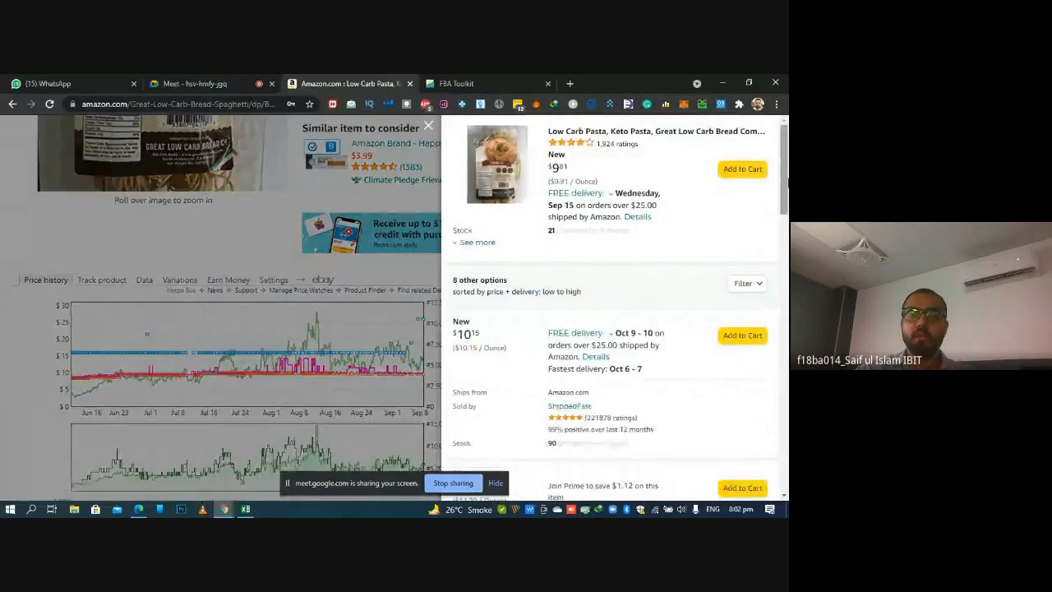
click(474, 243)
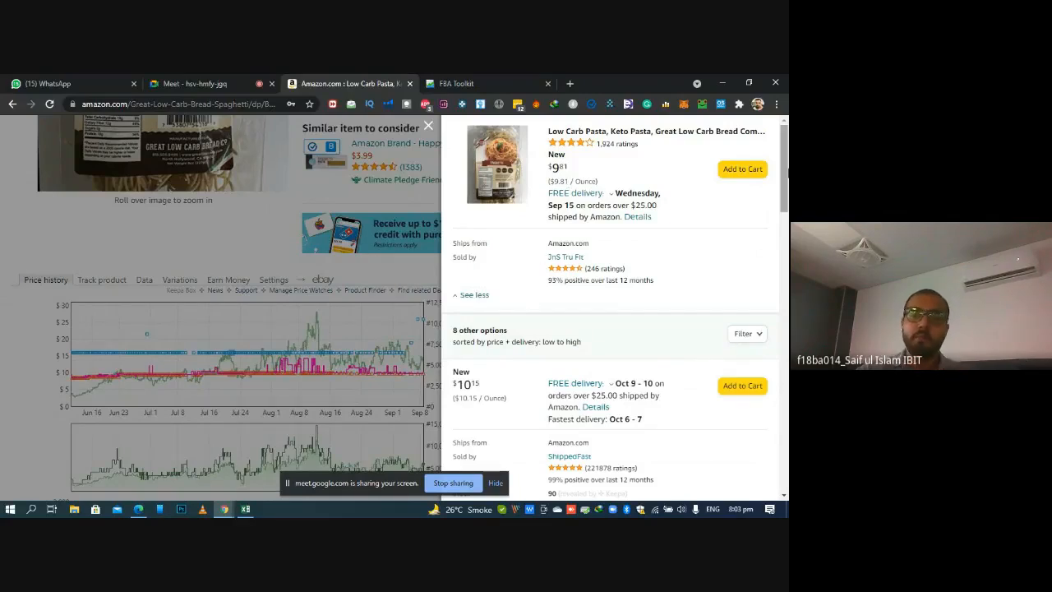
scroll(782, 197, down, 1)
scroll(786, 187, up, 1)
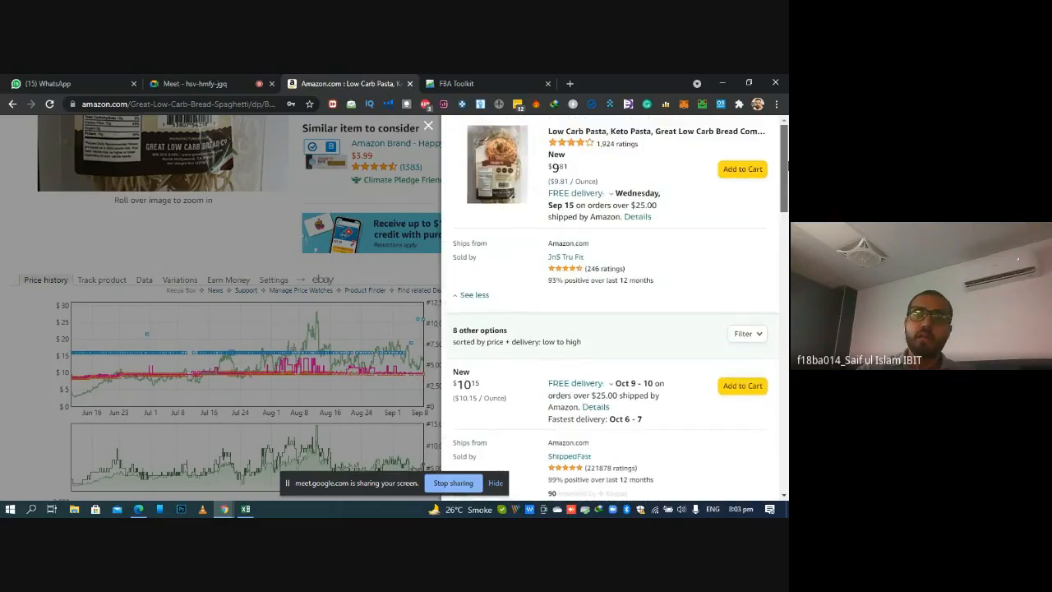
click(473, 295)
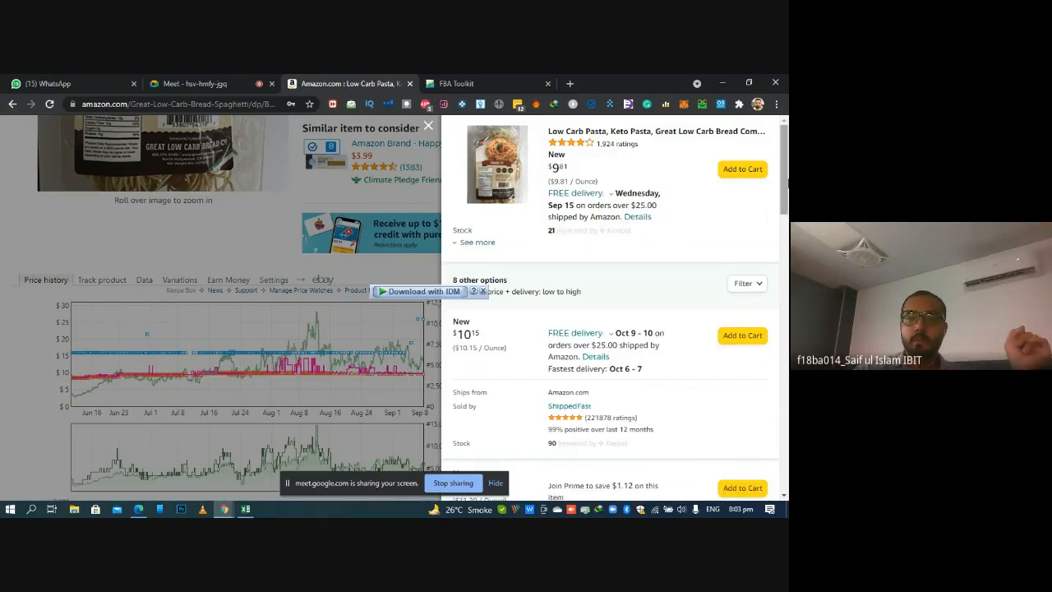
Examine the ShippedFast offer's price in the offers list, with a brief check of the Google Meet call
scroll(666, 245, down, 1)
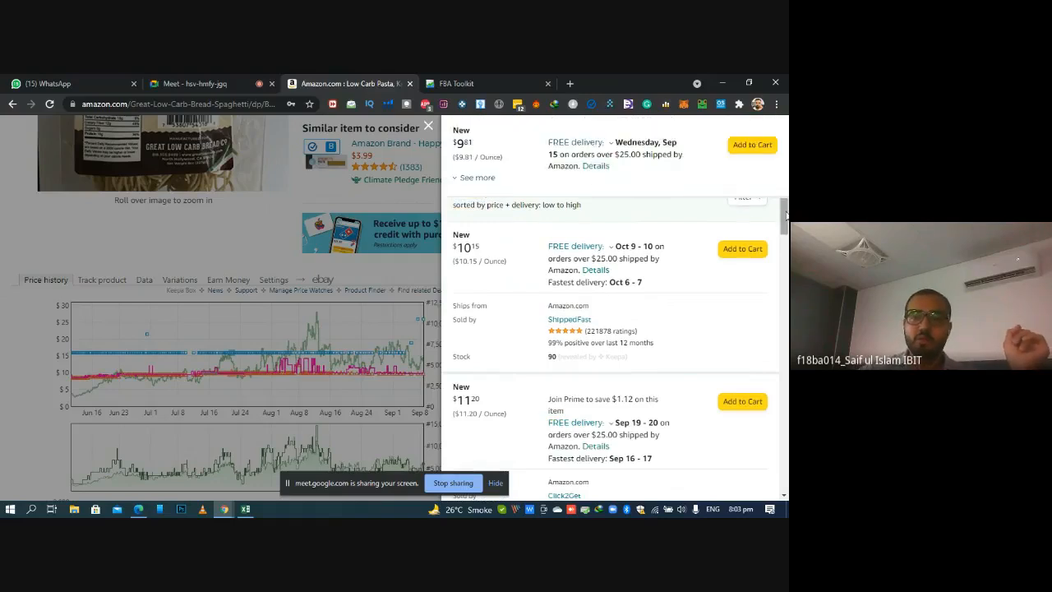
drag(787, 217, 787, 221)
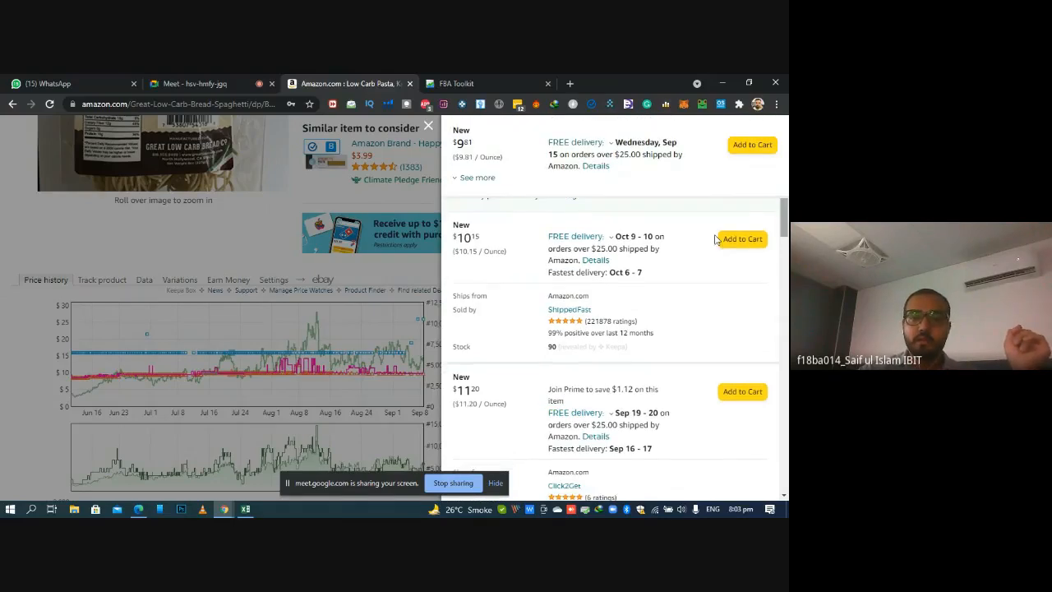
double_click(473, 237)
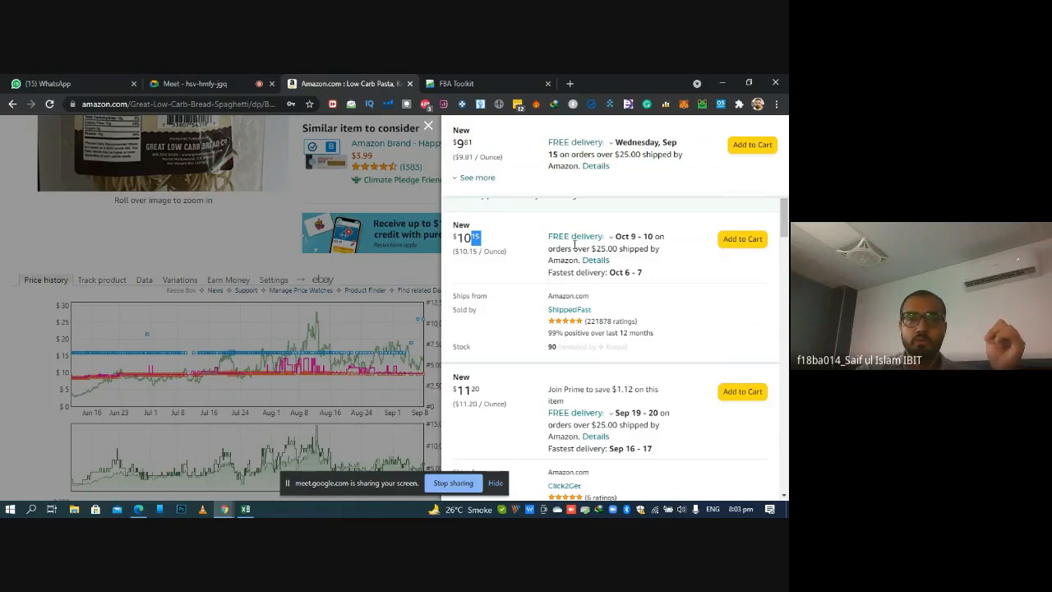
click(224, 78)
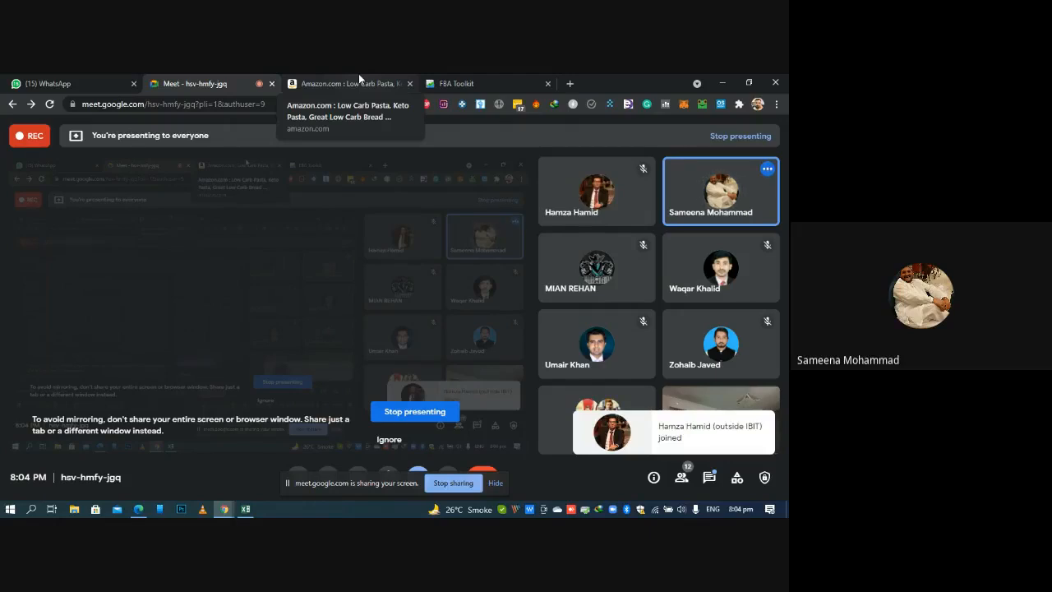
click(360, 75)
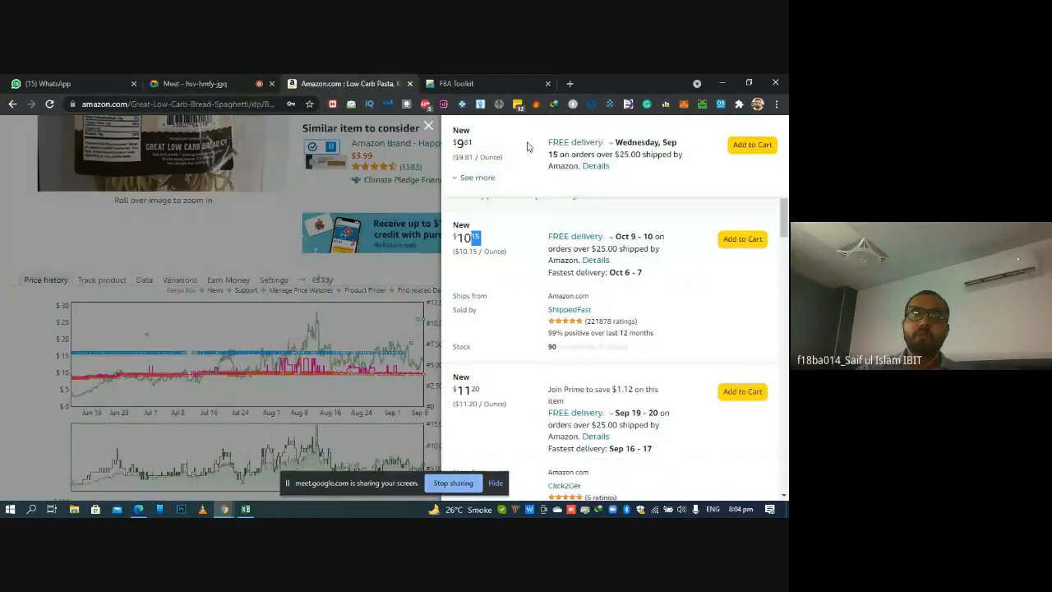
Browse the other sellers' offers down to Siksim Mart and back to the cheapest, comparing their prices and stock
drag(784, 220, 773, 353)
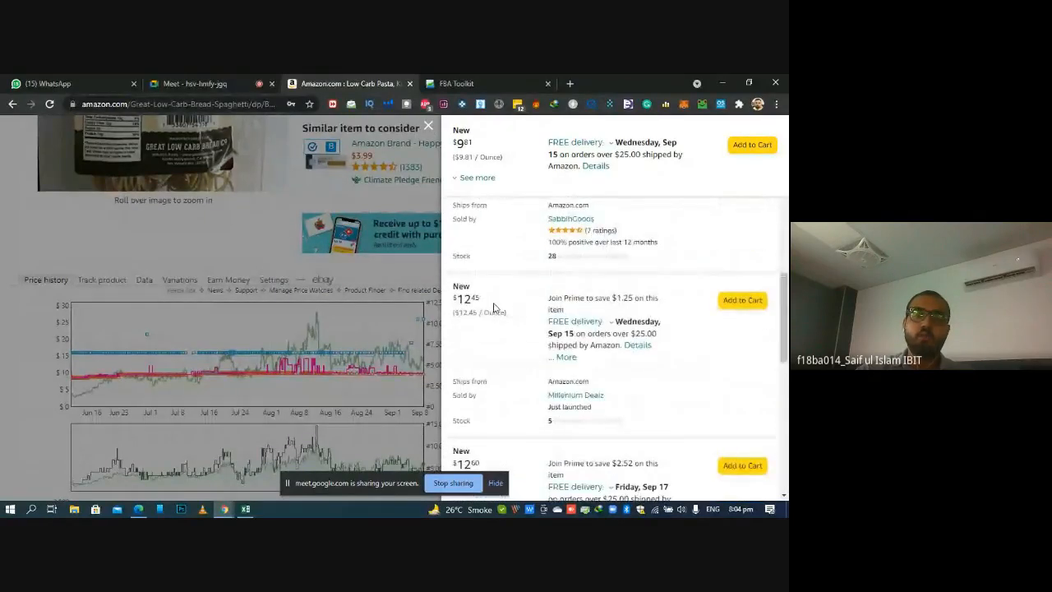
scroll(477, 271, down, 3)
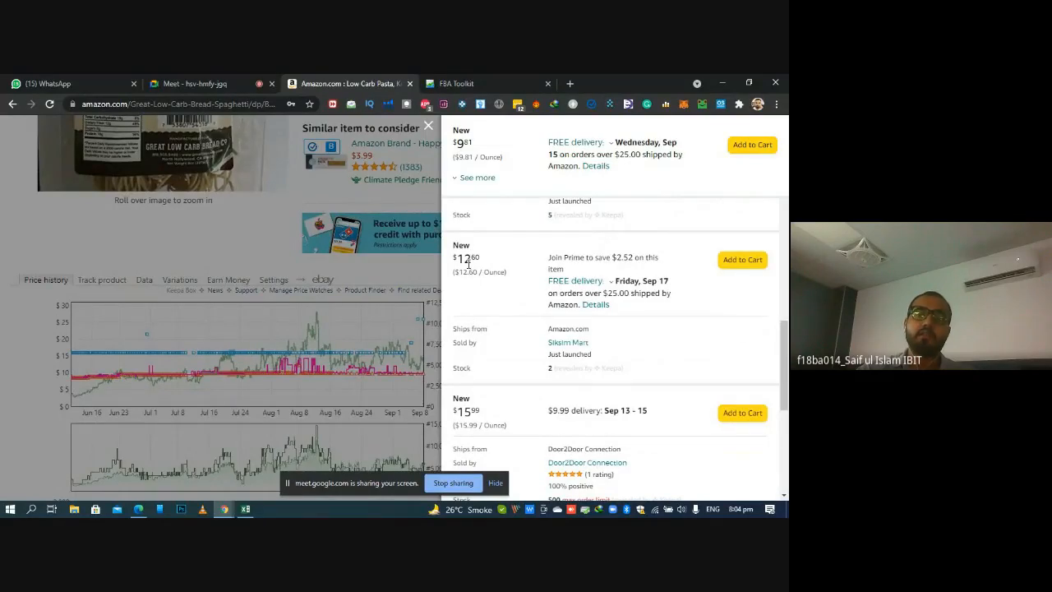
double_click(469, 261)
scroll(786, 354, up, 1)
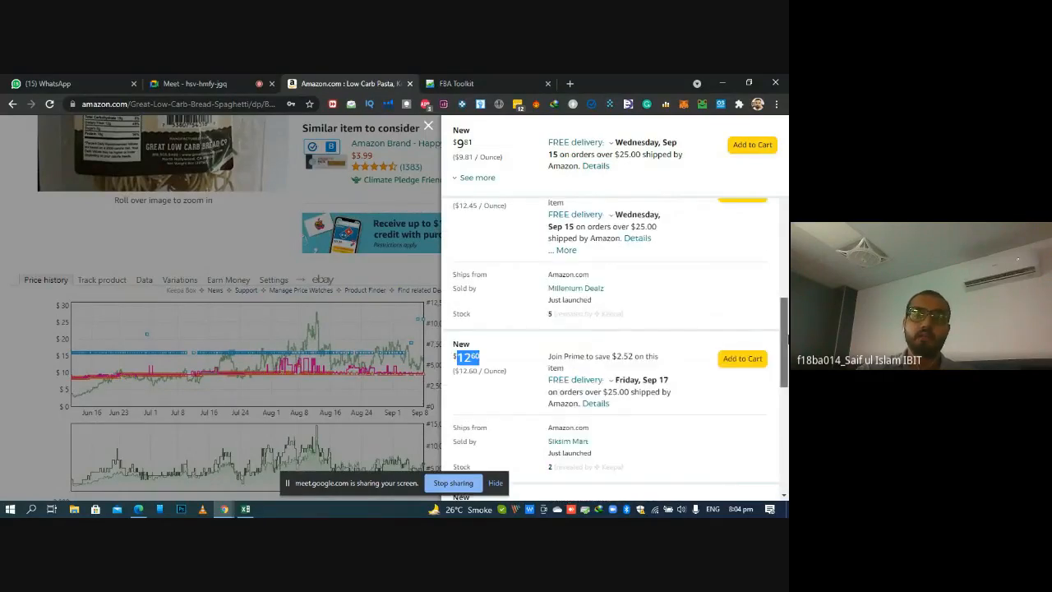
scroll(468, 285, up, 5)
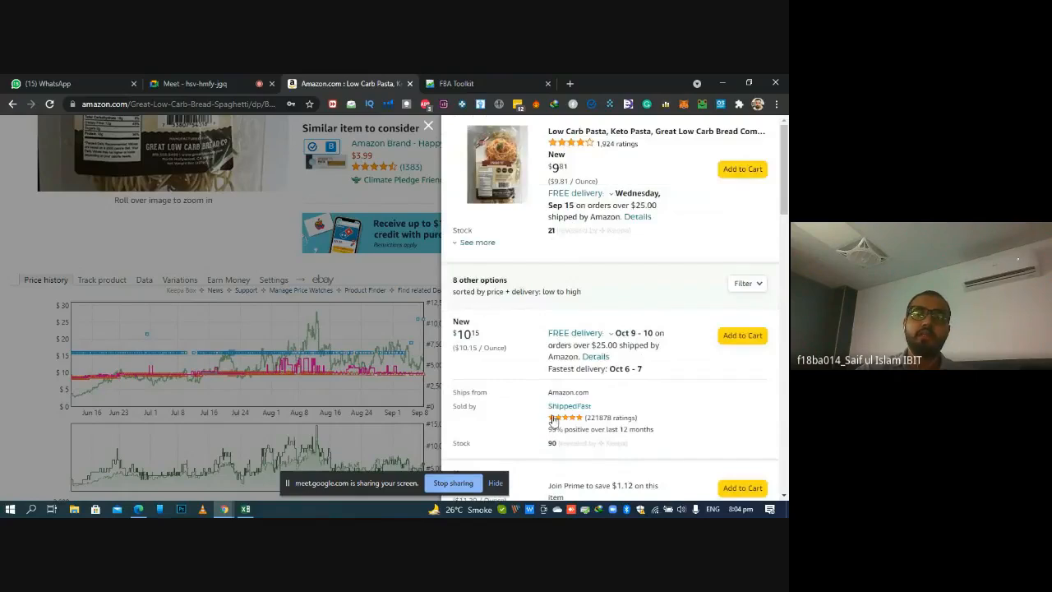
scroll(459, 347, down, 5)
scroll(465, 215, down, 3)
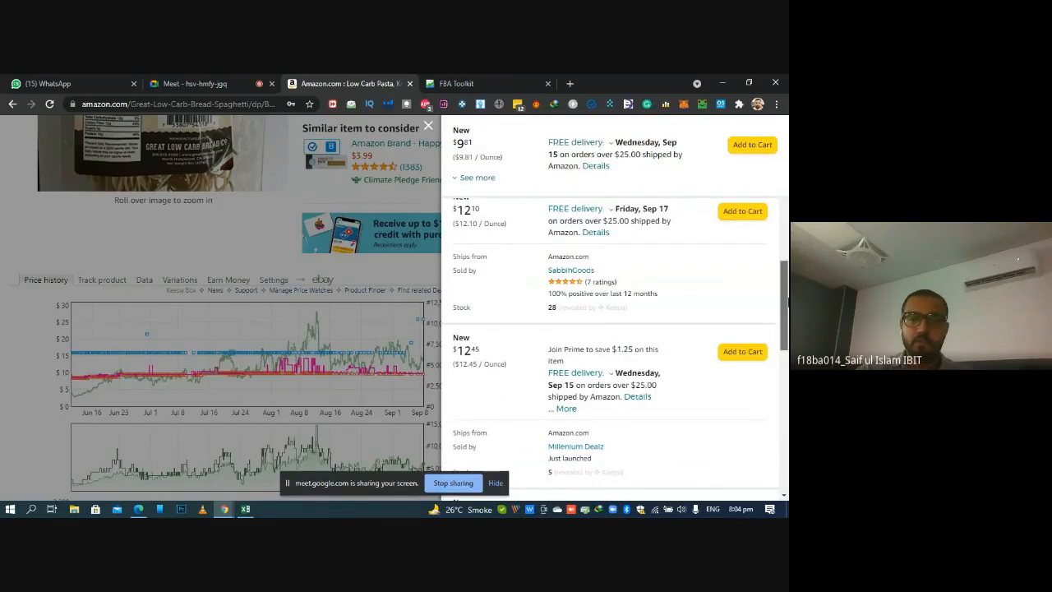
Compare the Door2Door Connection, Siksim Mart and Millenium Dealz offer prices, ending back at the cheapest offers
drag(781, 303, 786, 385)
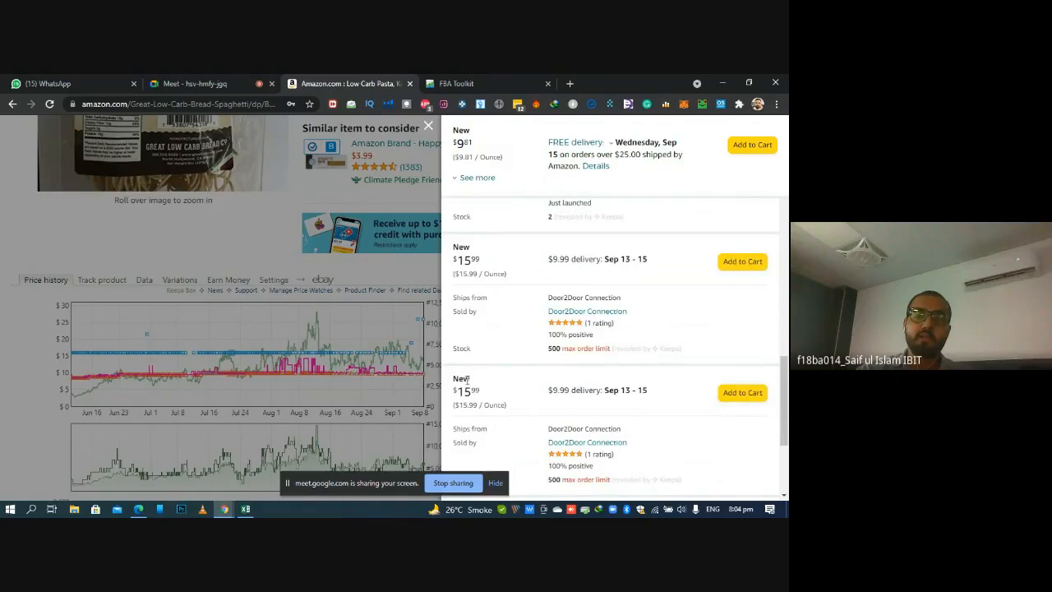
drag(785, 435, 788, 375)
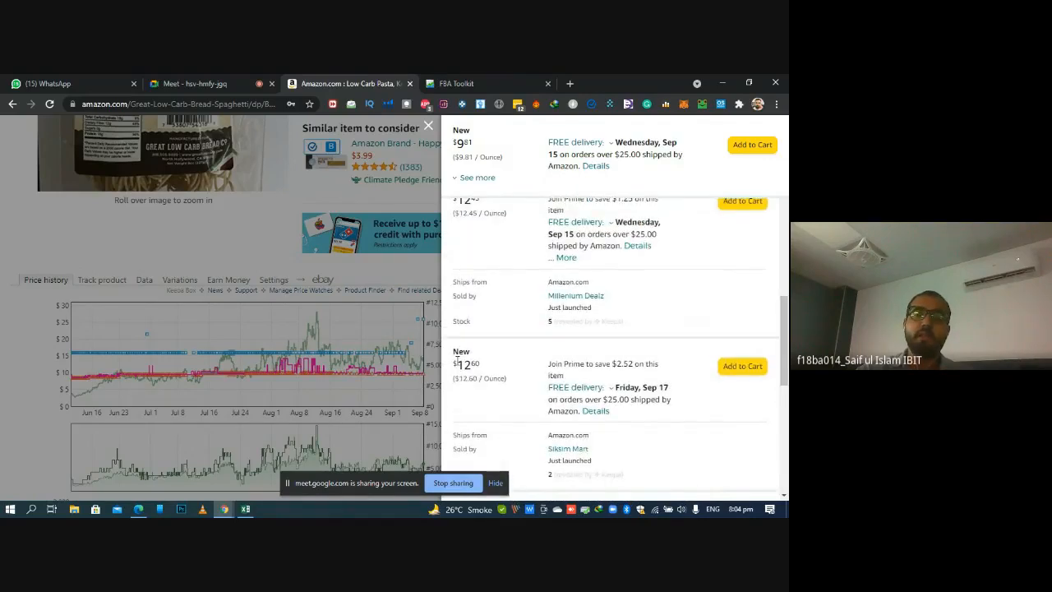
drag(456, 362, 485, 367)
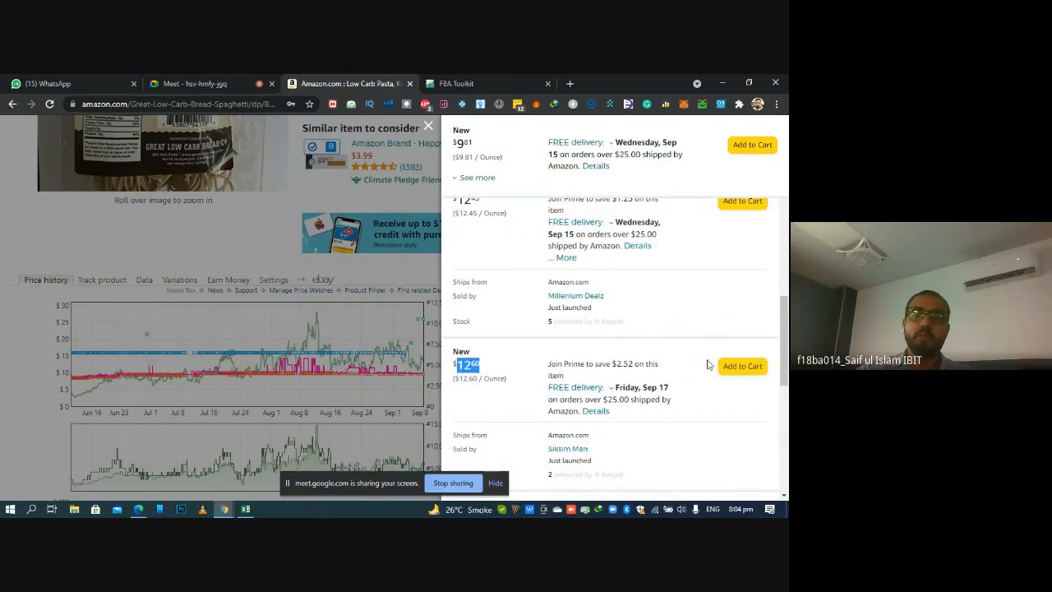
drag(785, 362, 785, 339)
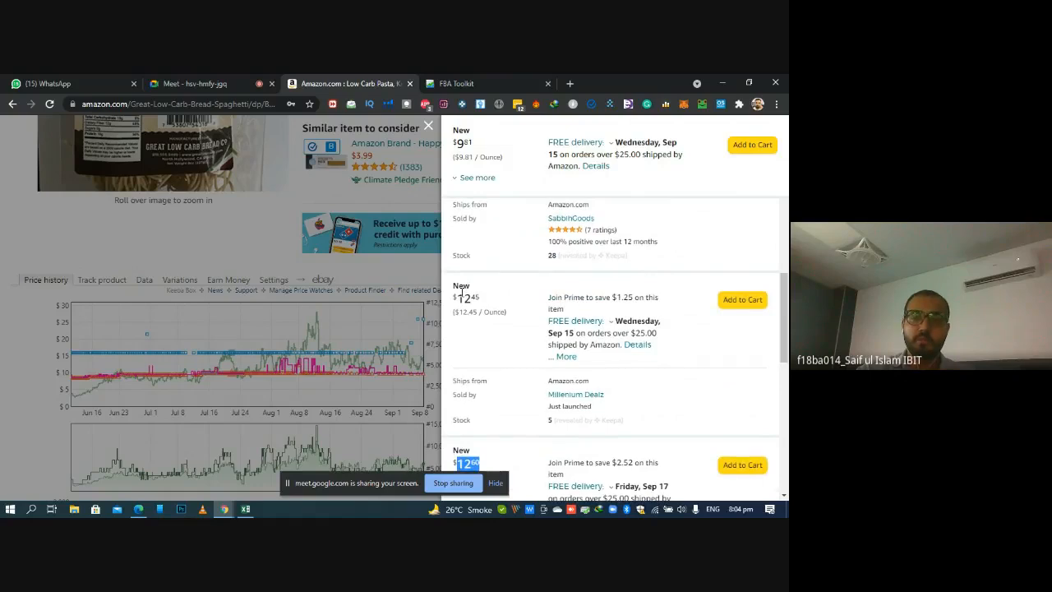
drag(458, 298, 480, 299)
drag(786, 306, 786, 230)
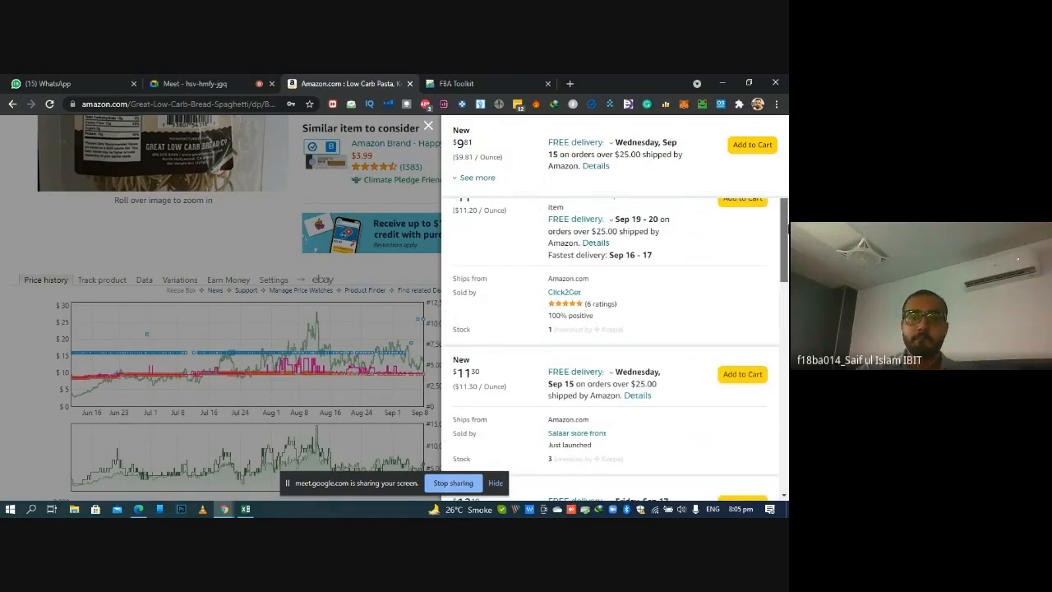
drag(782, 240, 788, 205)
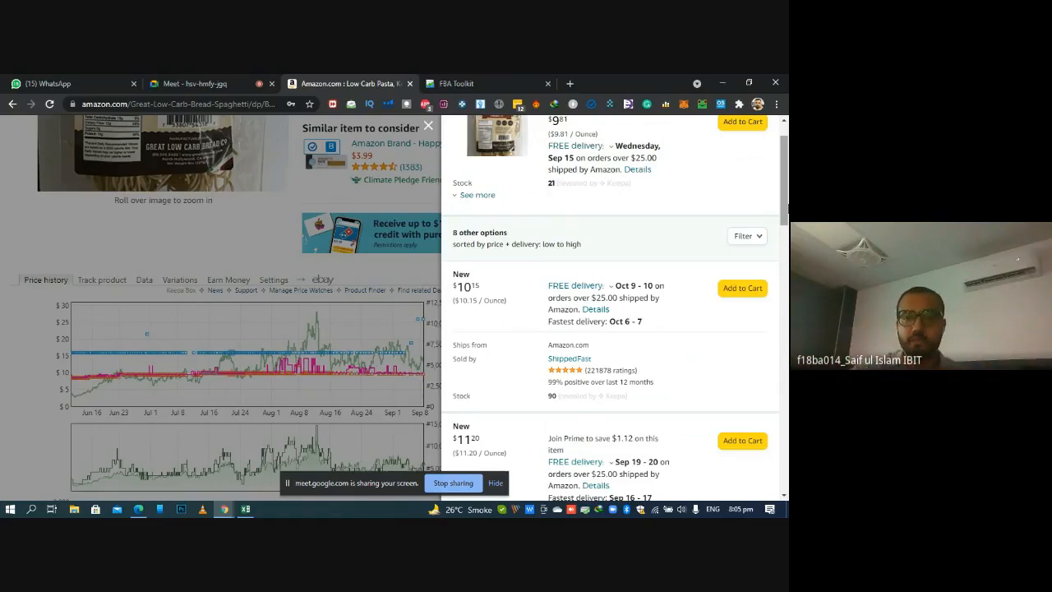
Switch to the Excel sheet and select the product's MAP Price cell M2
click(245, 509)
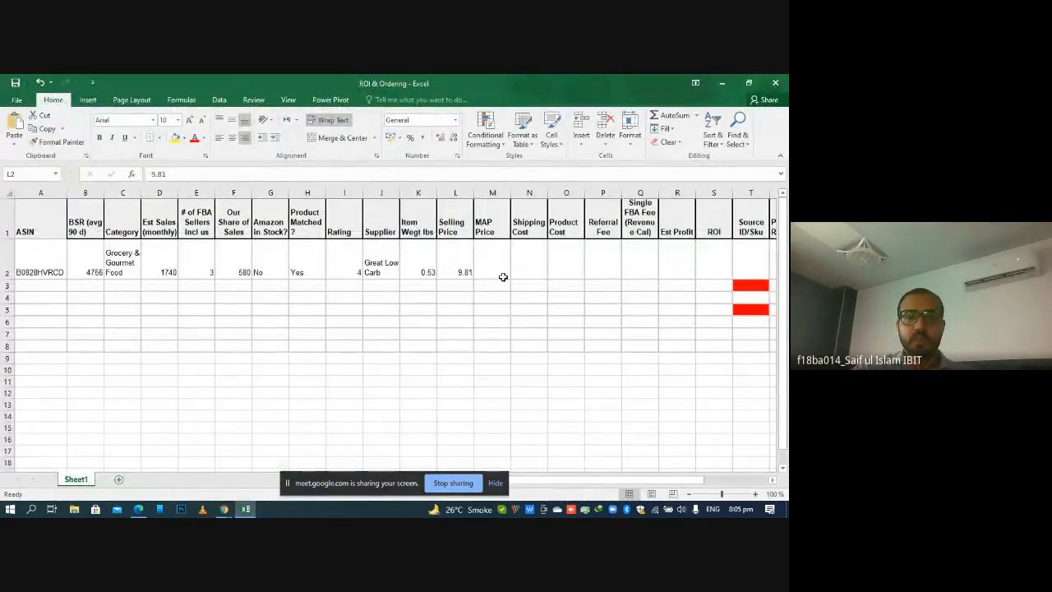
click(499, 271)
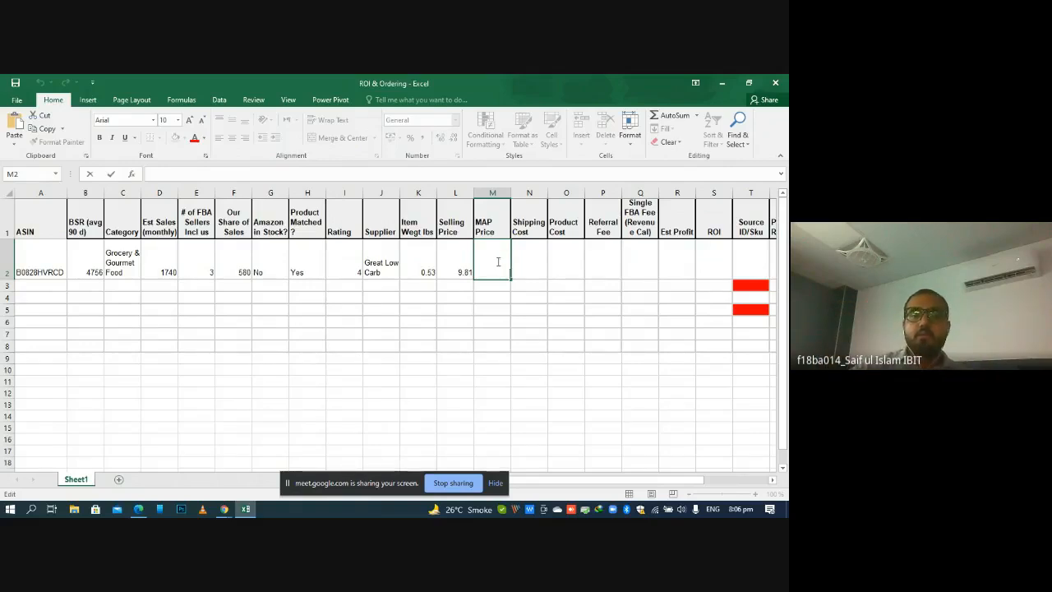
key(Escape)
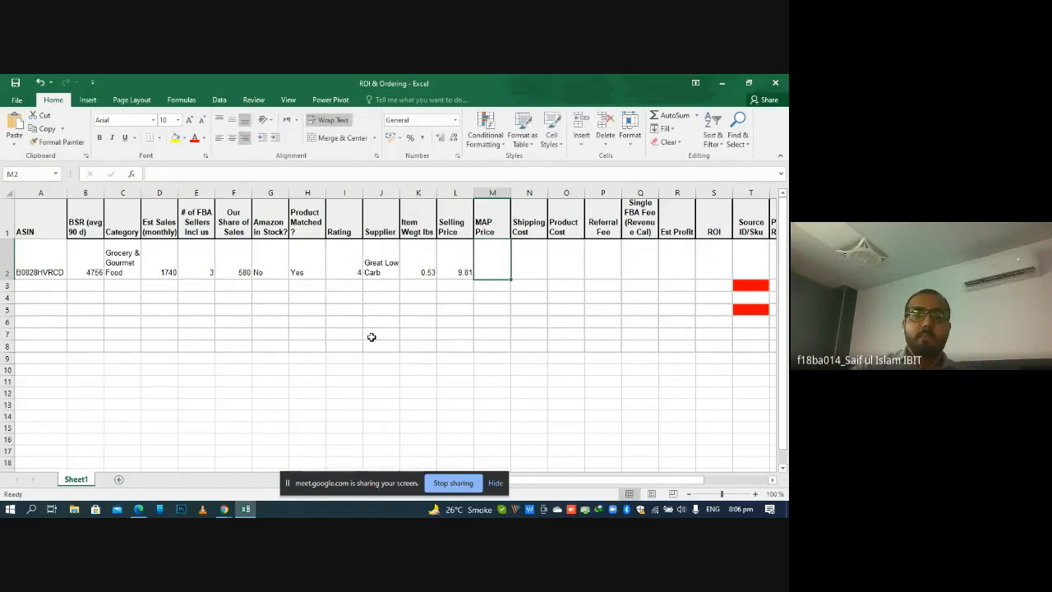
Switch back to the Amazon listing and close its list of seller offers
click(245, 510)
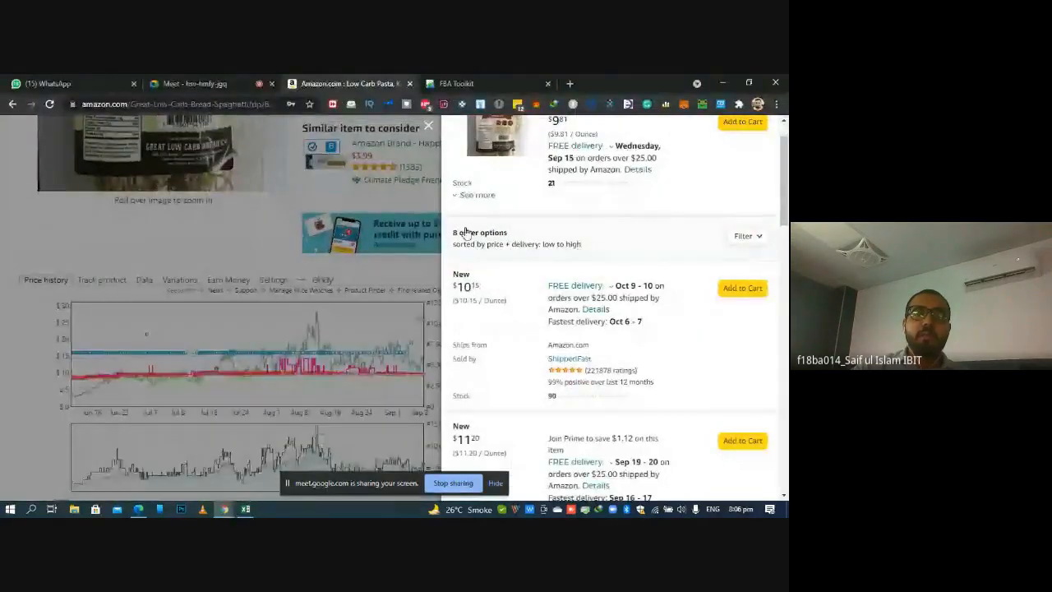
click(428, 128)
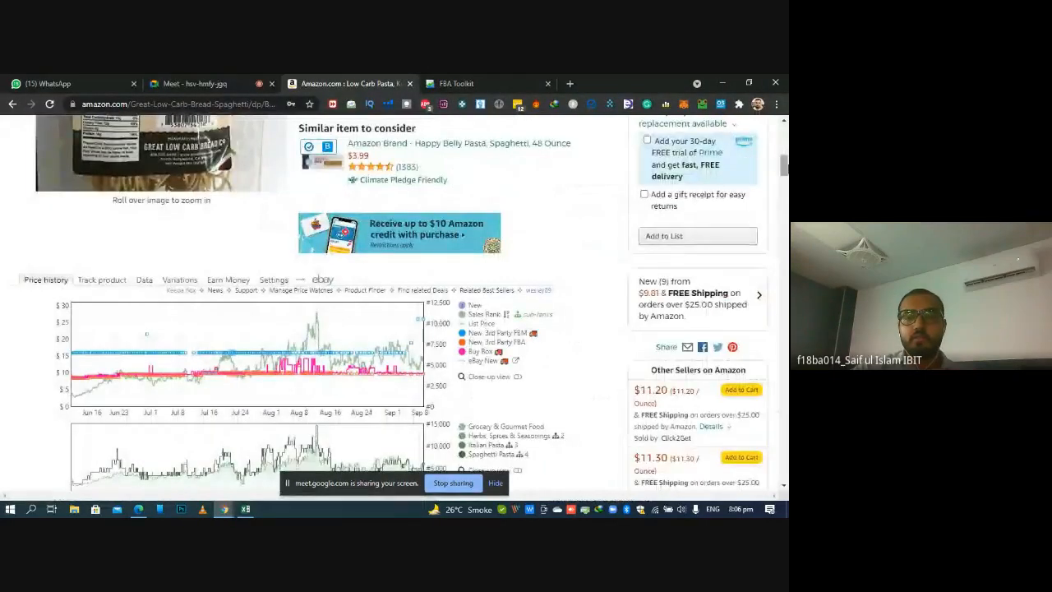
Examine the listing's Buy Box price history and the prices of the other sellers on Amazon
scroll(434, 136, down, 3)
scroll(395, 304, down, 2)
scroll(394, 304, up, 1)
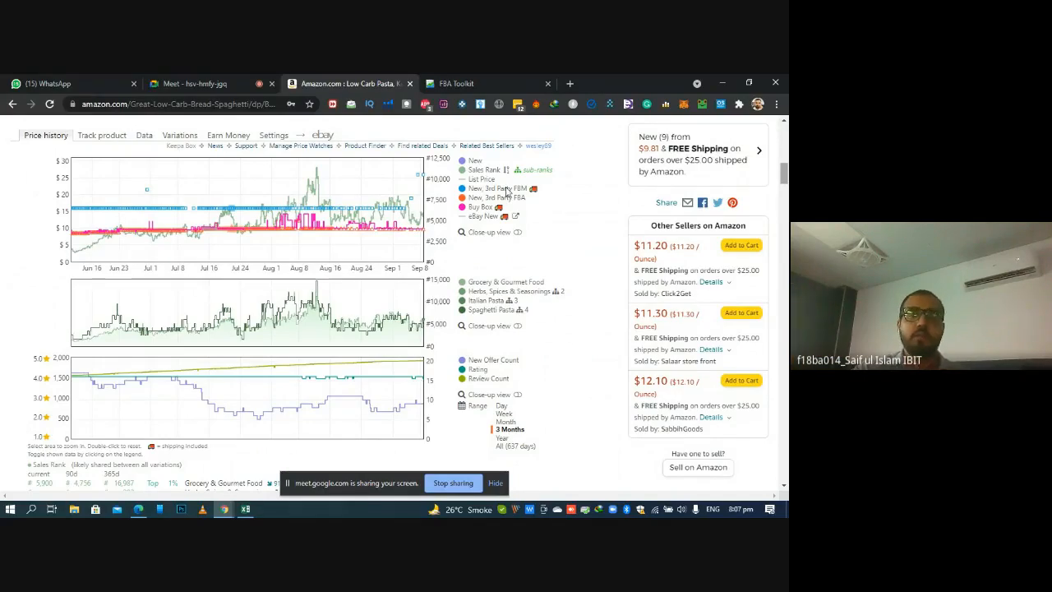
mouse_move(455, 187)
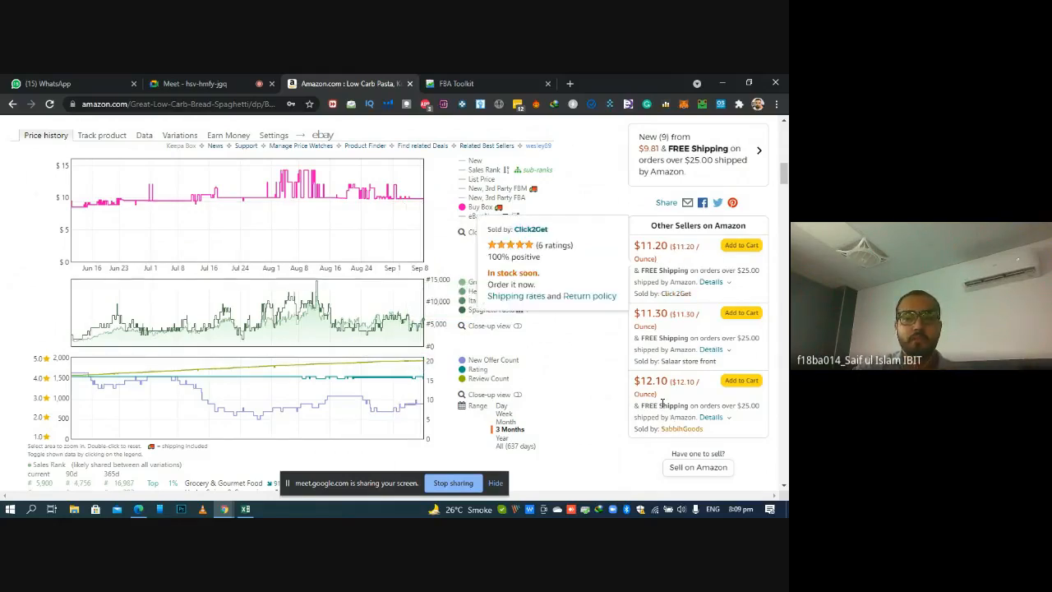
mouse_move(663, 351)
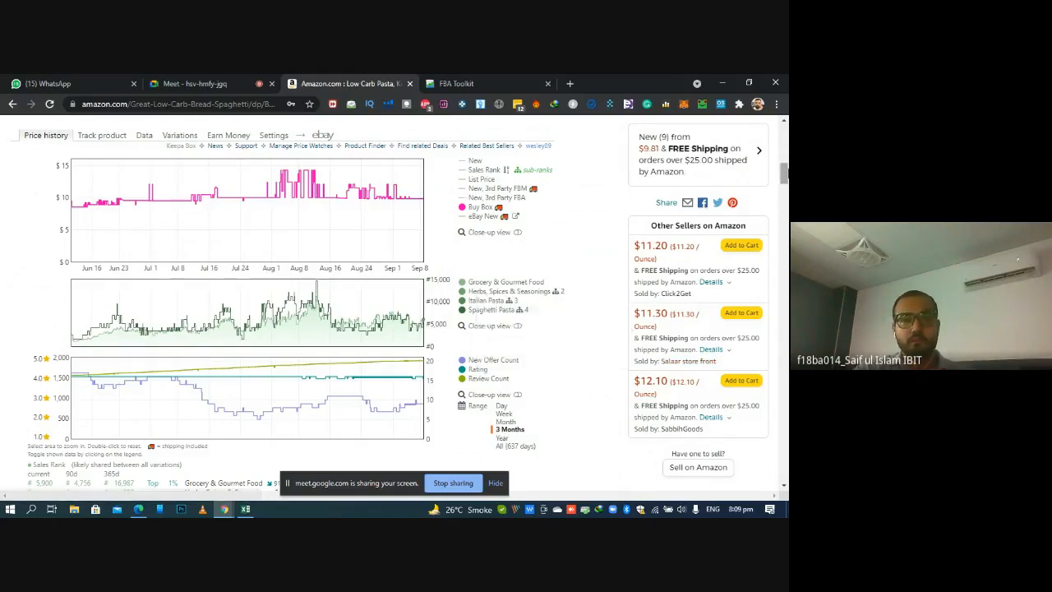
scroll(394, 304, up, 2)
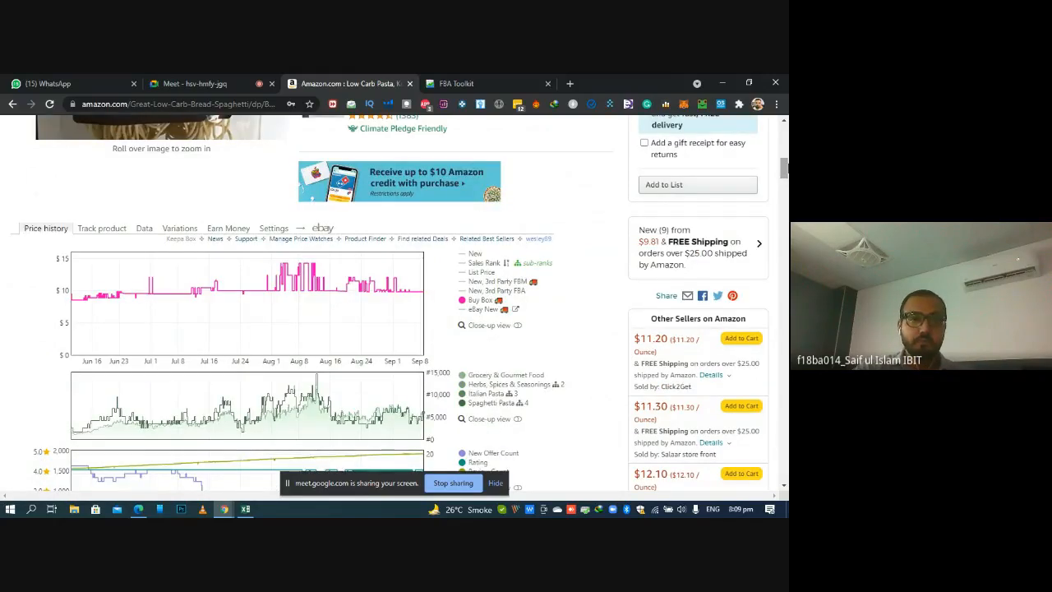
Switch to the Excel sheet and enter No as the product's MAP Price in M2
click(246, 509)
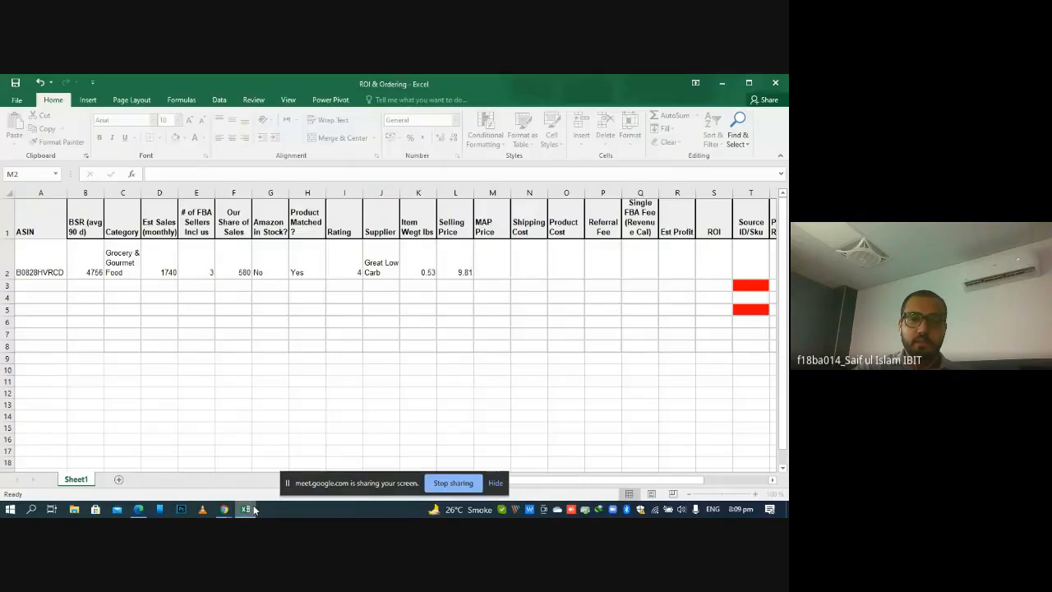
click(501, 272)
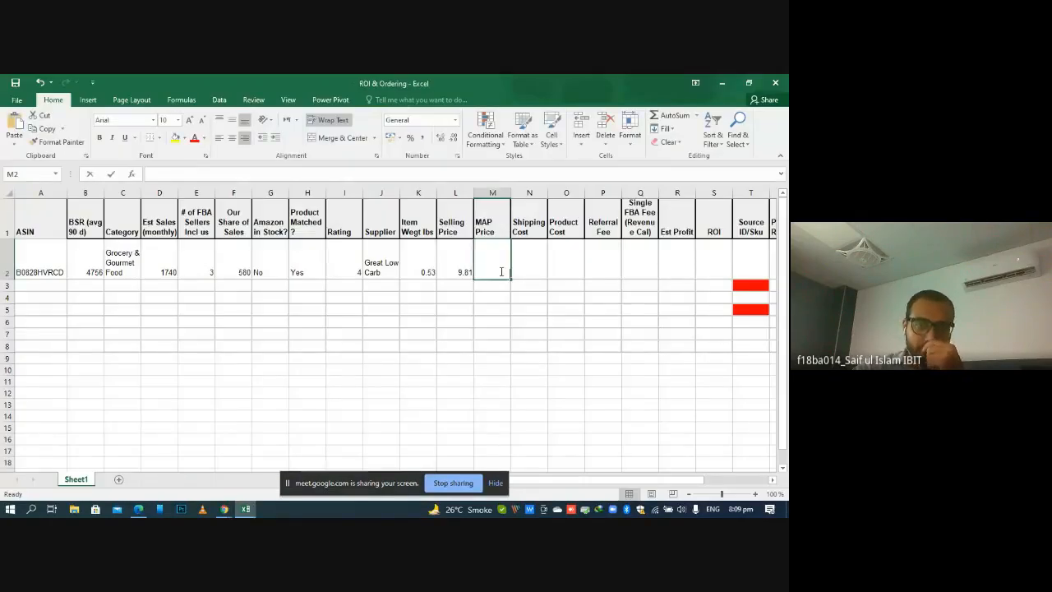
text(No)
key(Return)
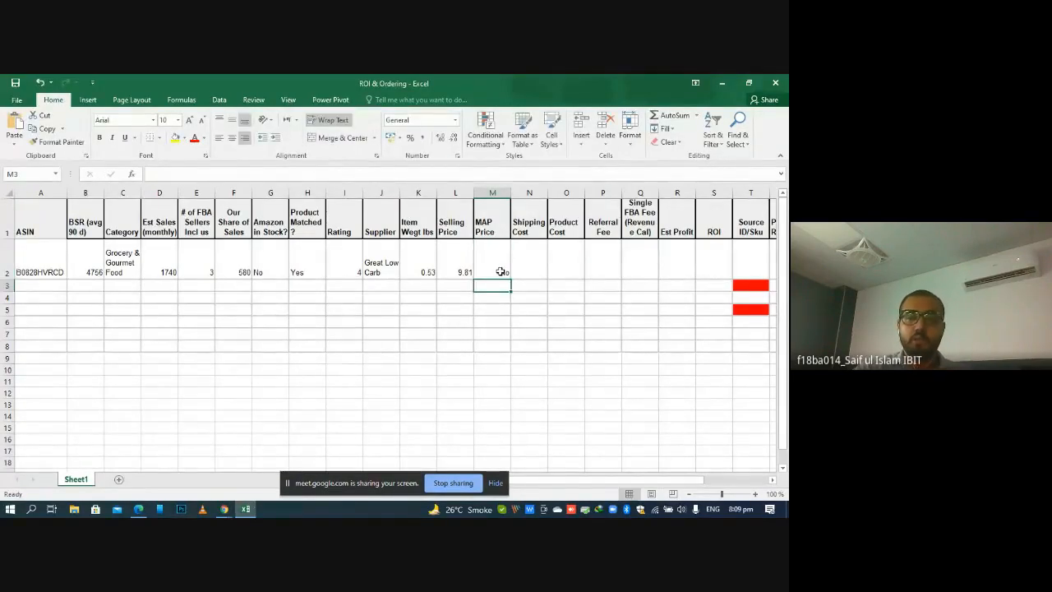
Calculate the product's Shipping Cost in N2 from its item weight with the formula =K2*0.5
click(527, 270)
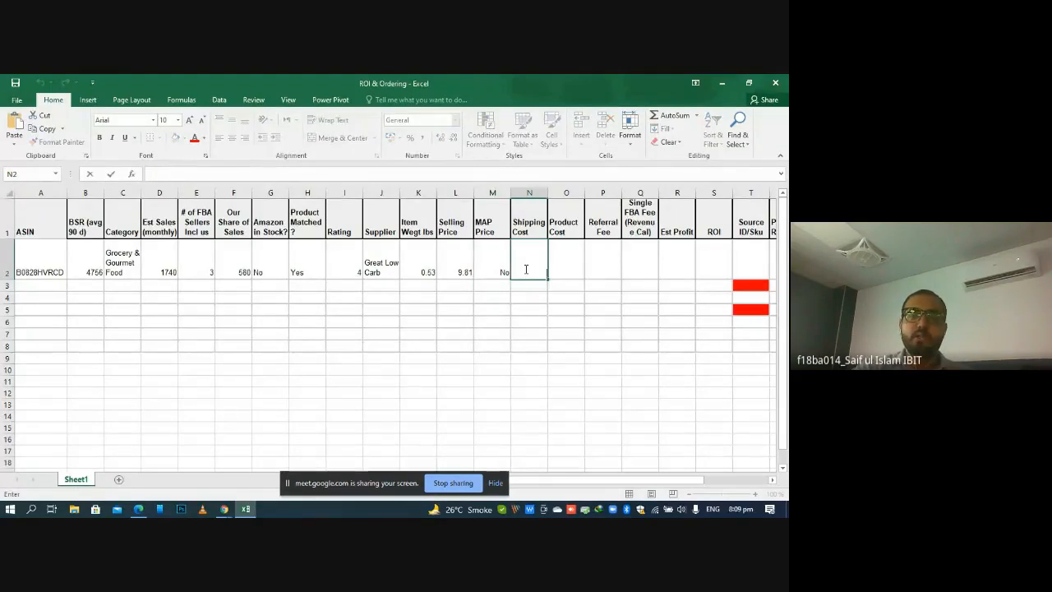
text(=)
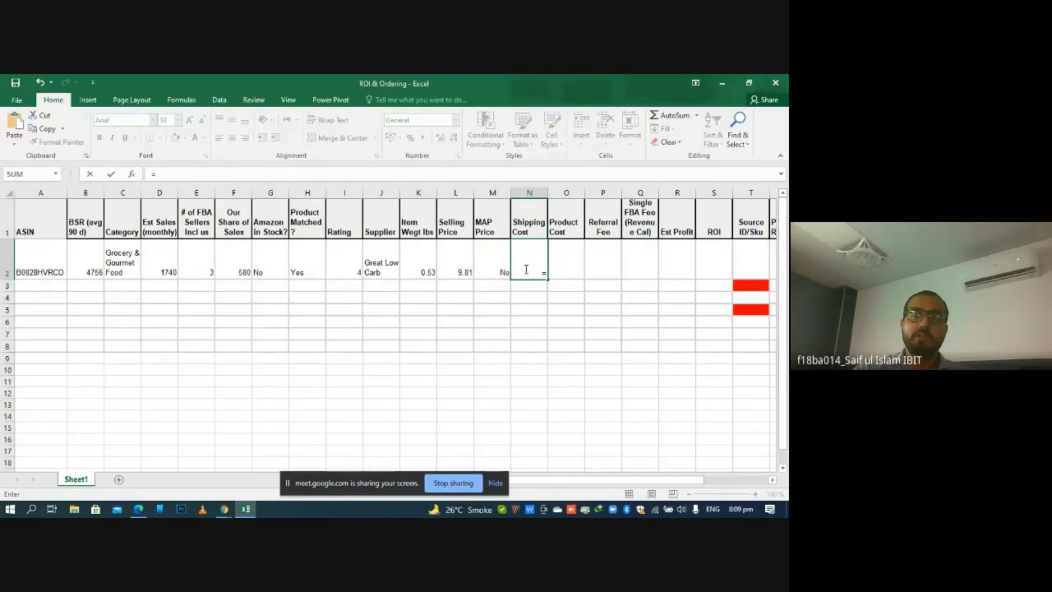
click(422, 269)
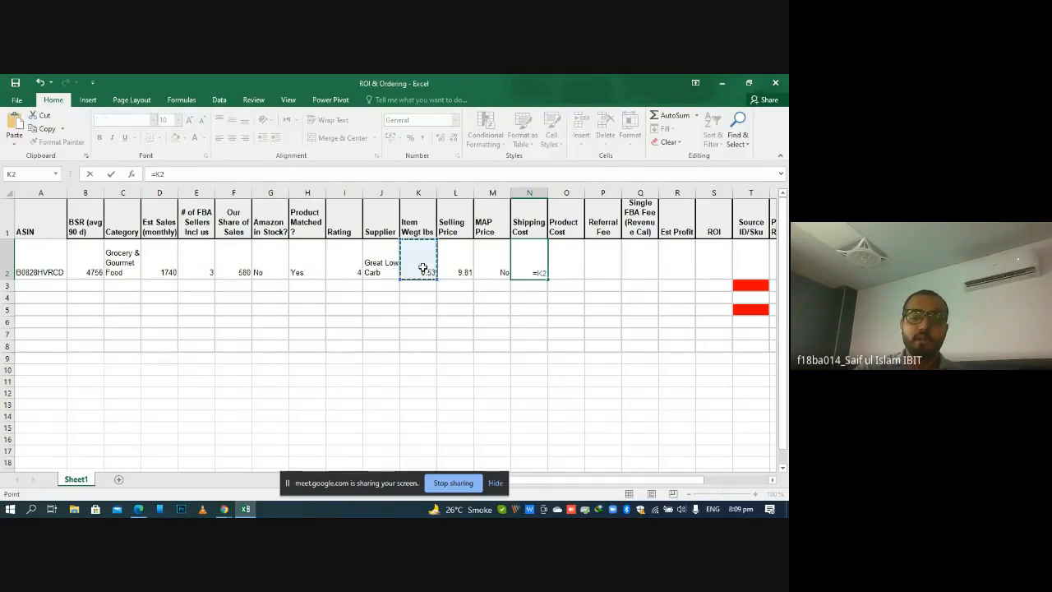
text(*0.5)
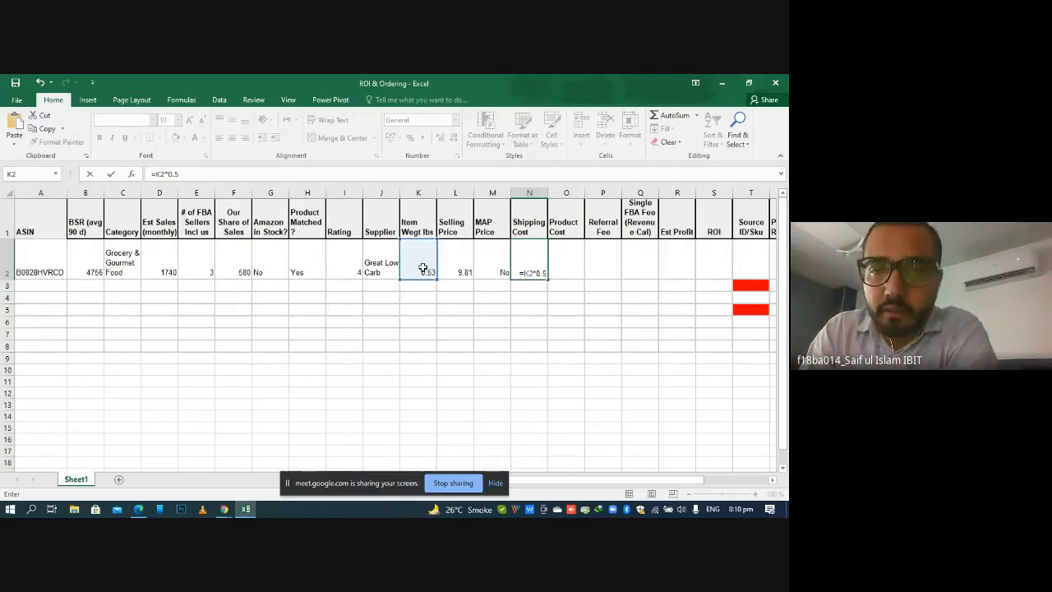
key(Return)
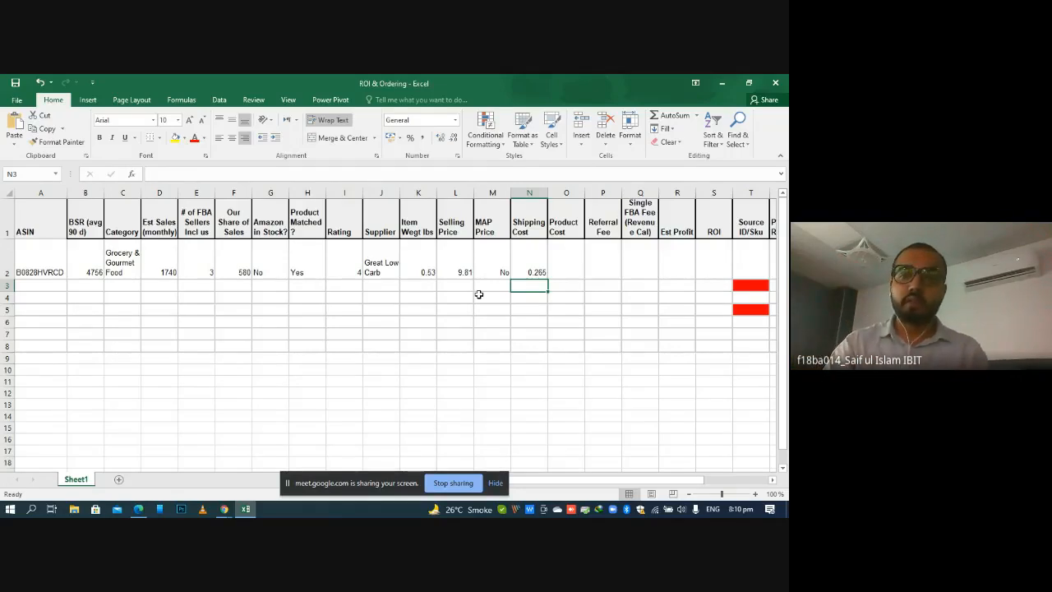
double_click(535, 264)
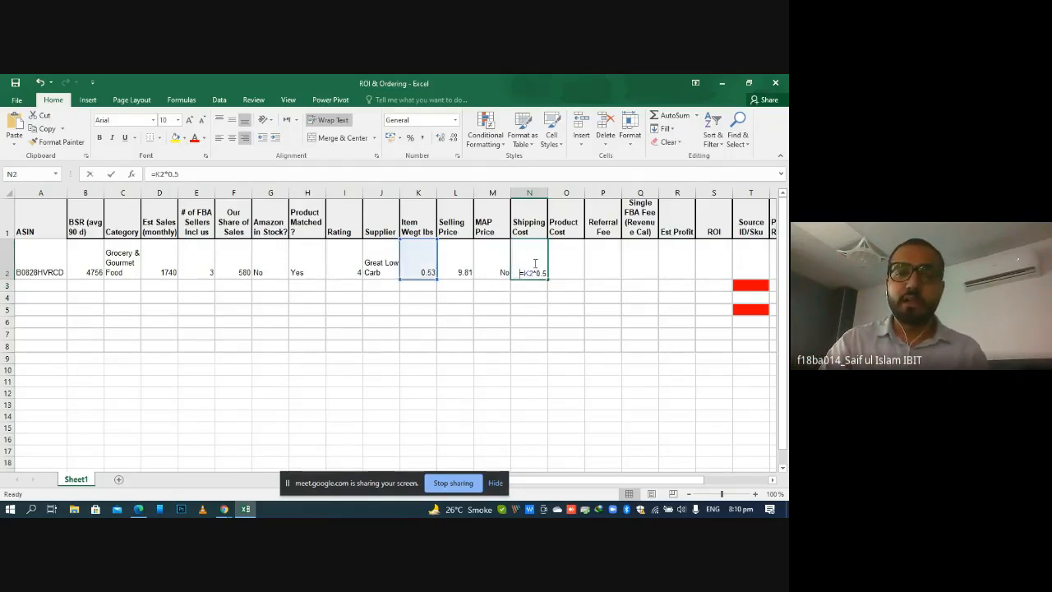
key(Return)
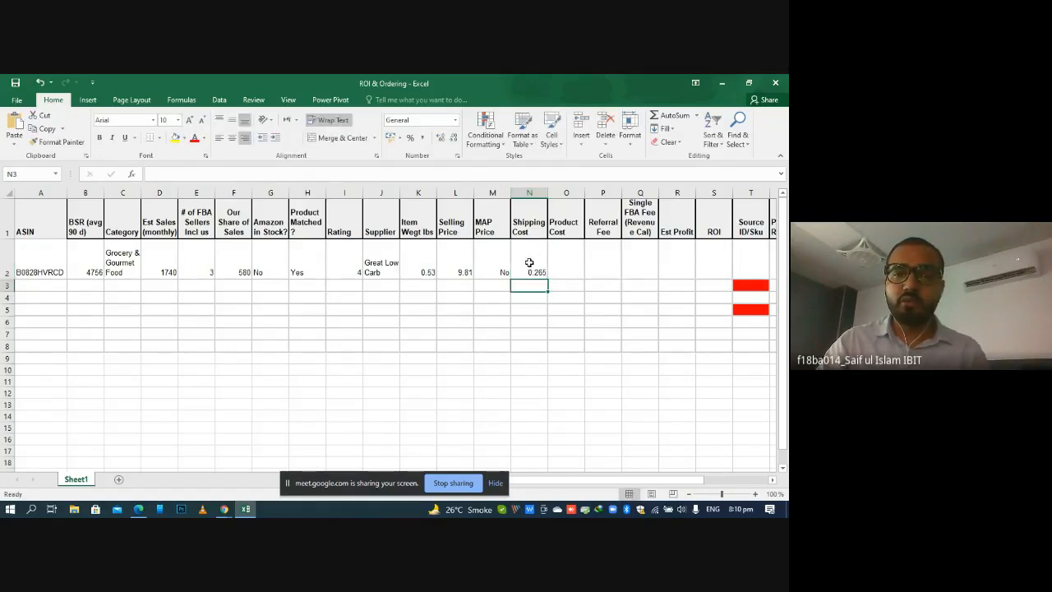
Insert a new column before Shipping Cost and give it the header FNSKU Cost
right_click(532, 188)
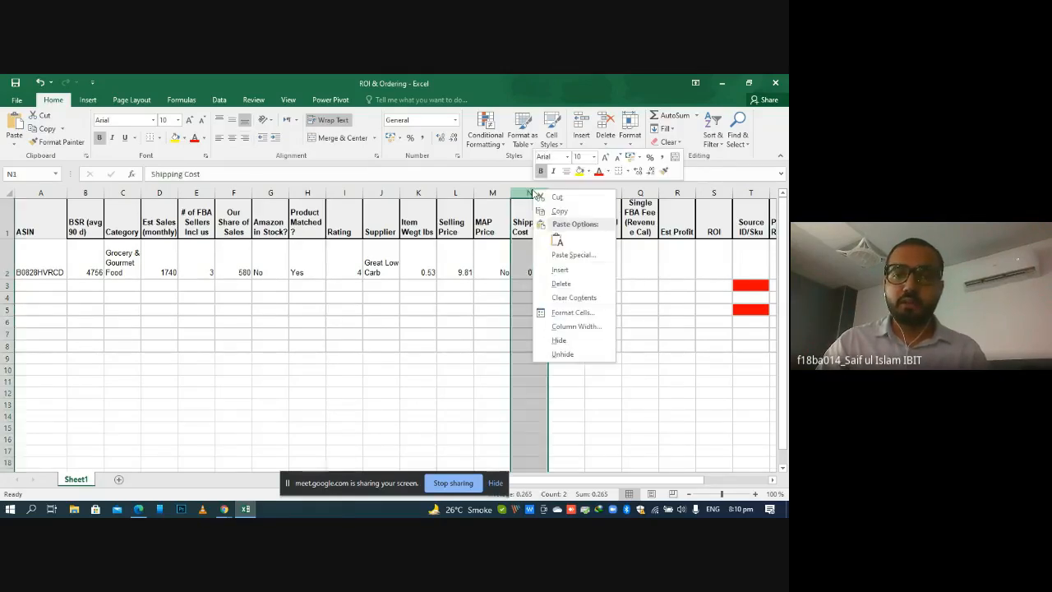
click(574, 274)
double_click(529, 218)
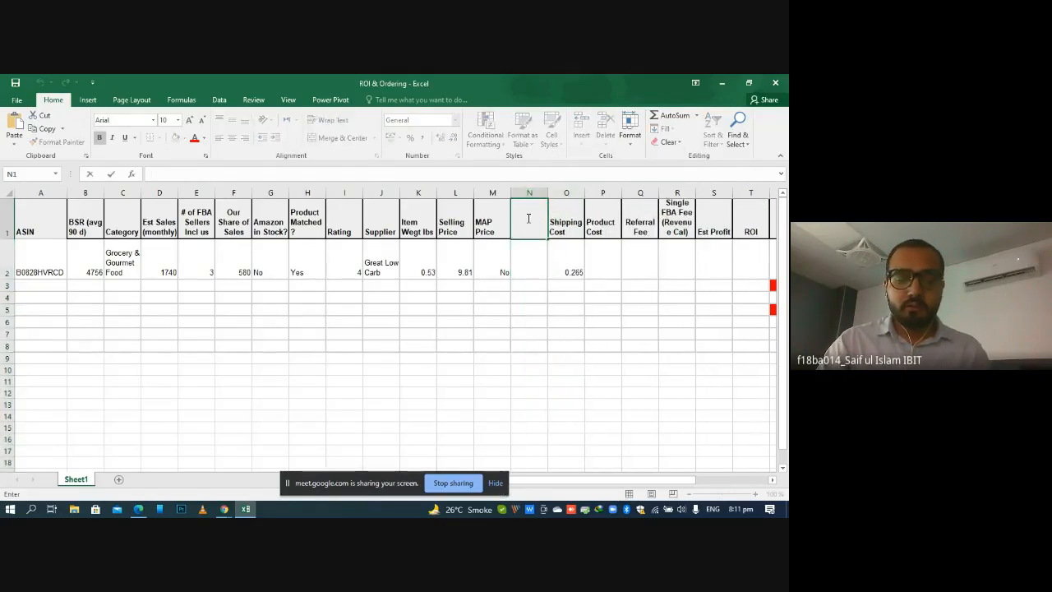
text(FNSKU)
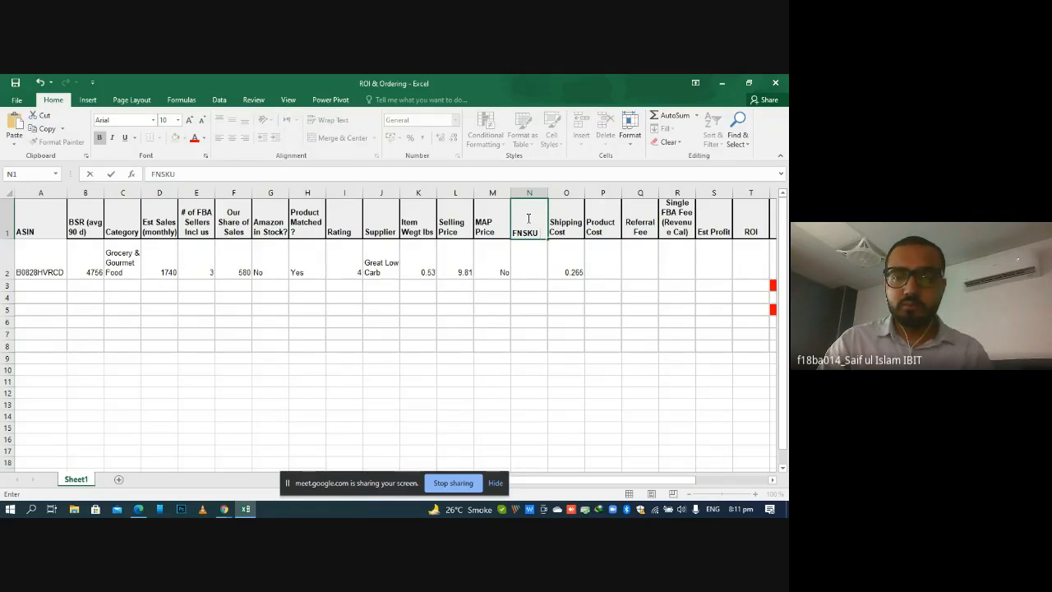
text( Cost)
key(Return)
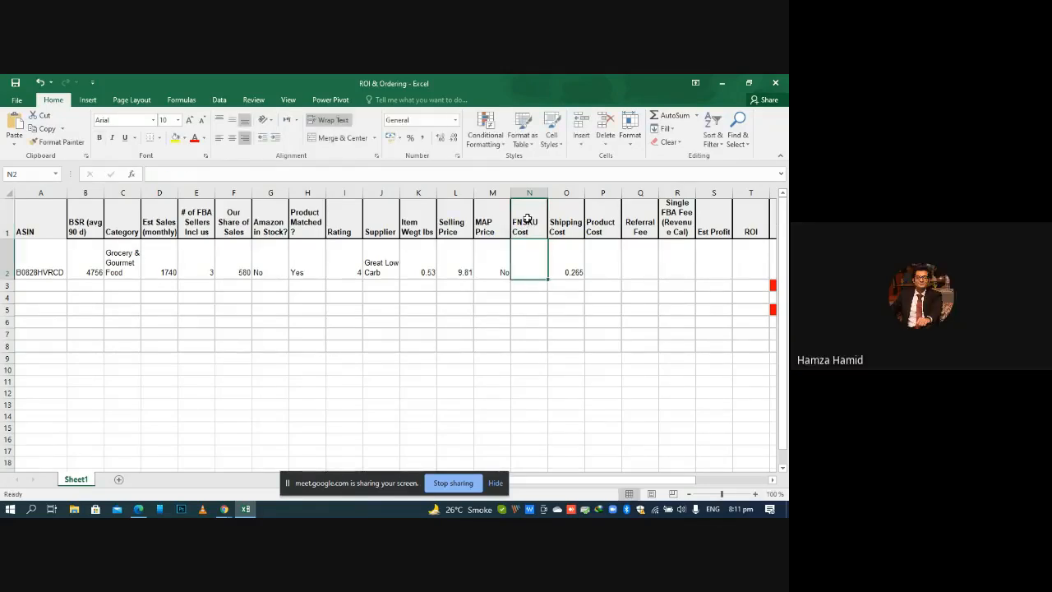
Enter 0.30 as the product's FNSKU Cost in N2
double_click(525, 267)
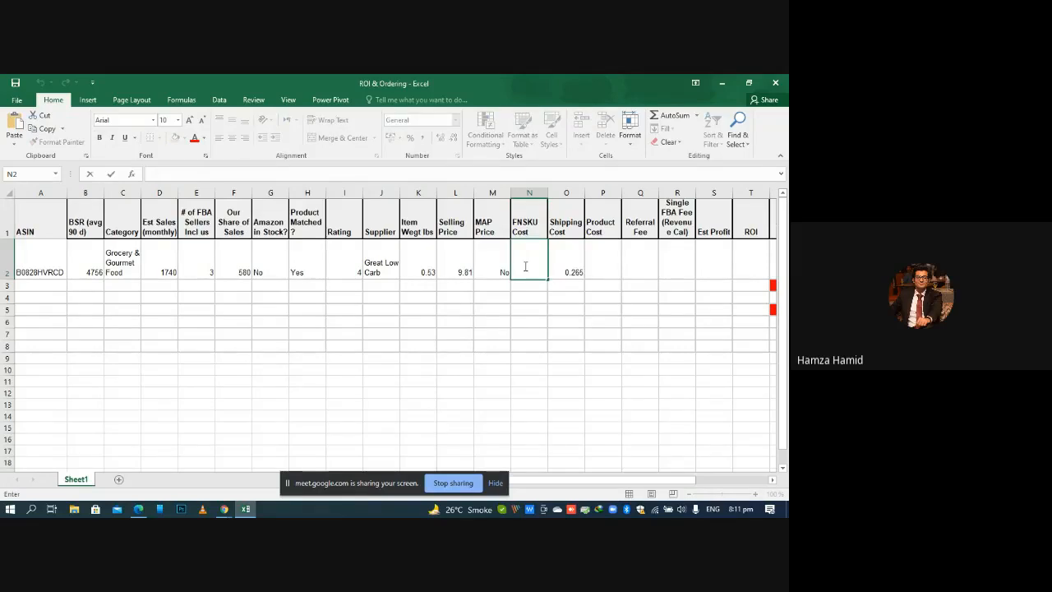
text(0.30)
key(Return)
click(556, 322)
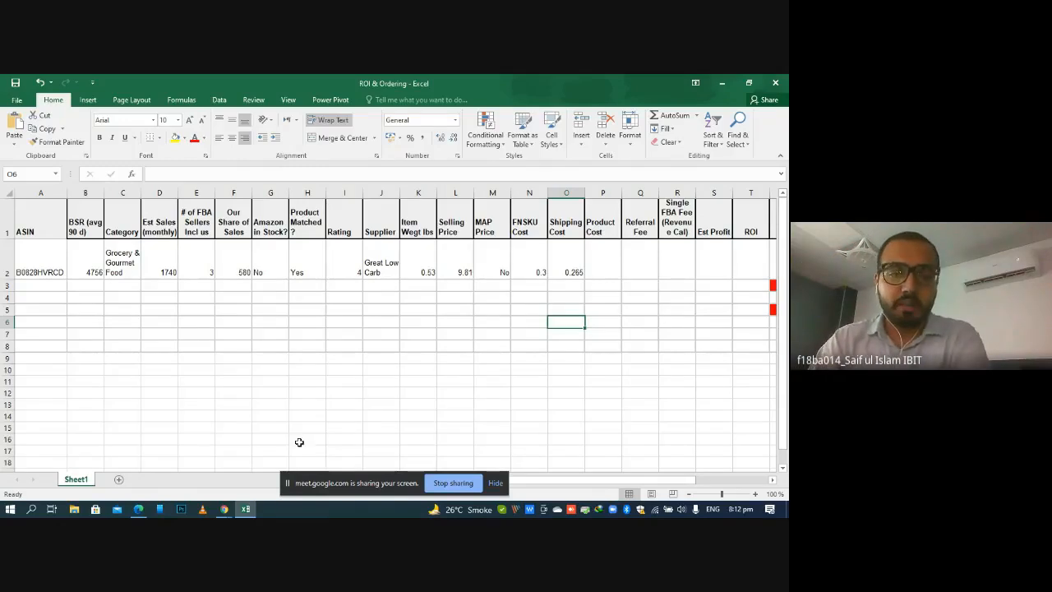
click(224, 509)
click(251, 82)
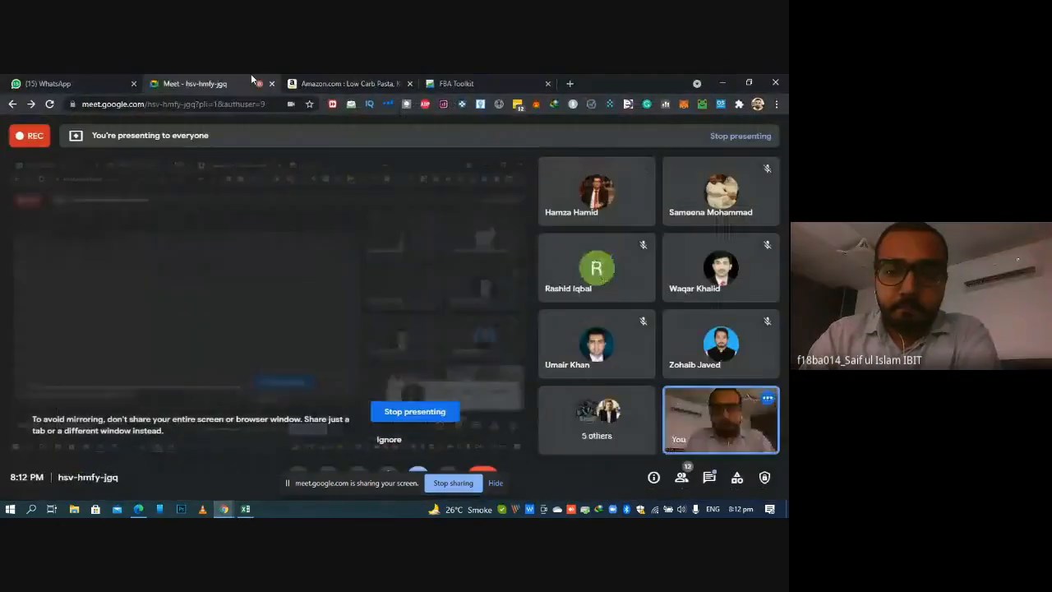
click(329, 82)
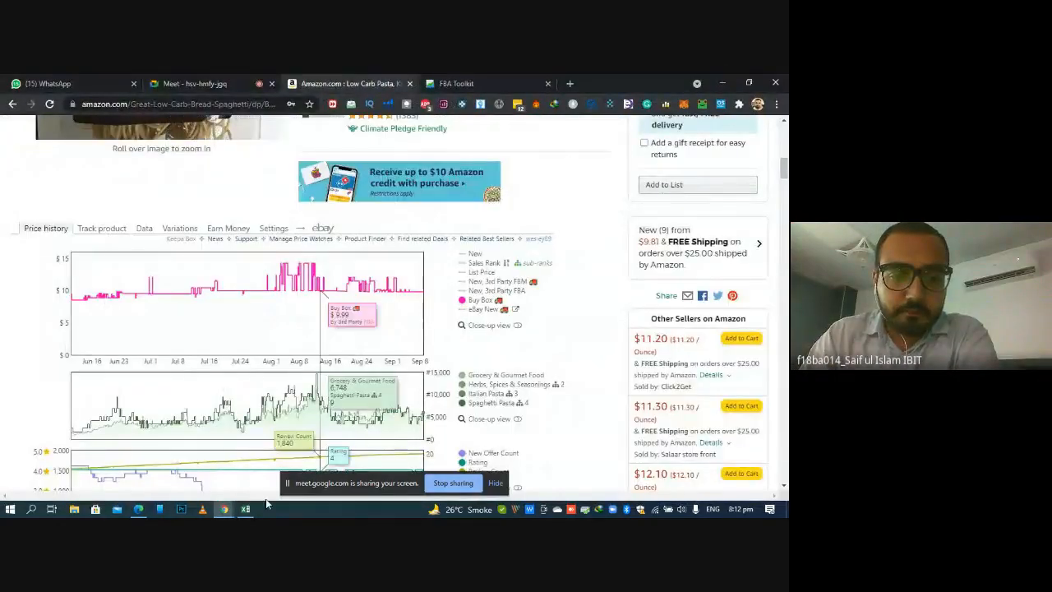
key(alt+Tab)
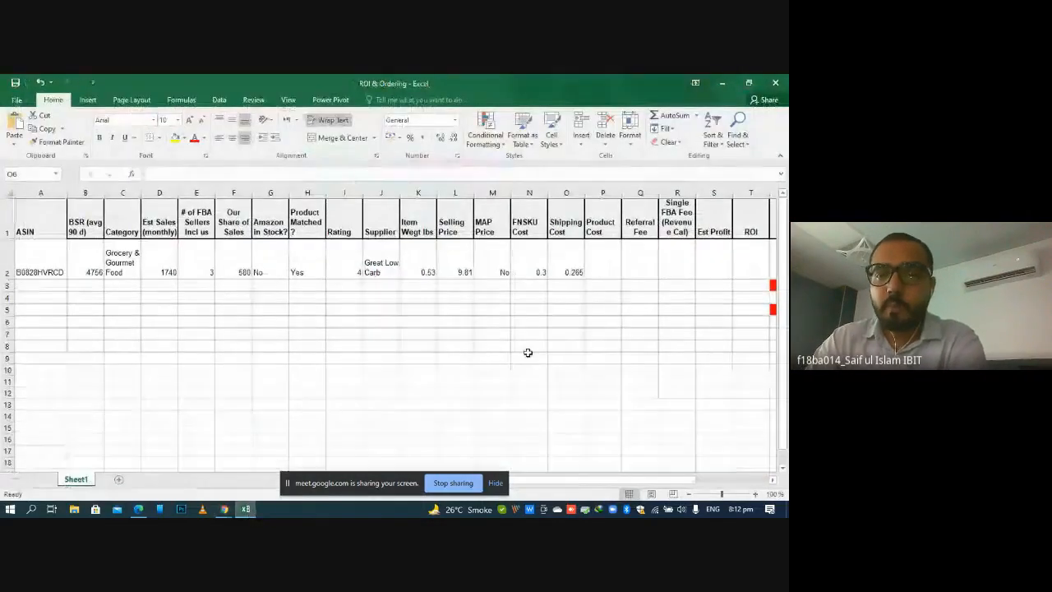
Enter 5 as the product's Product Cost in P2
double_click(617, 267)
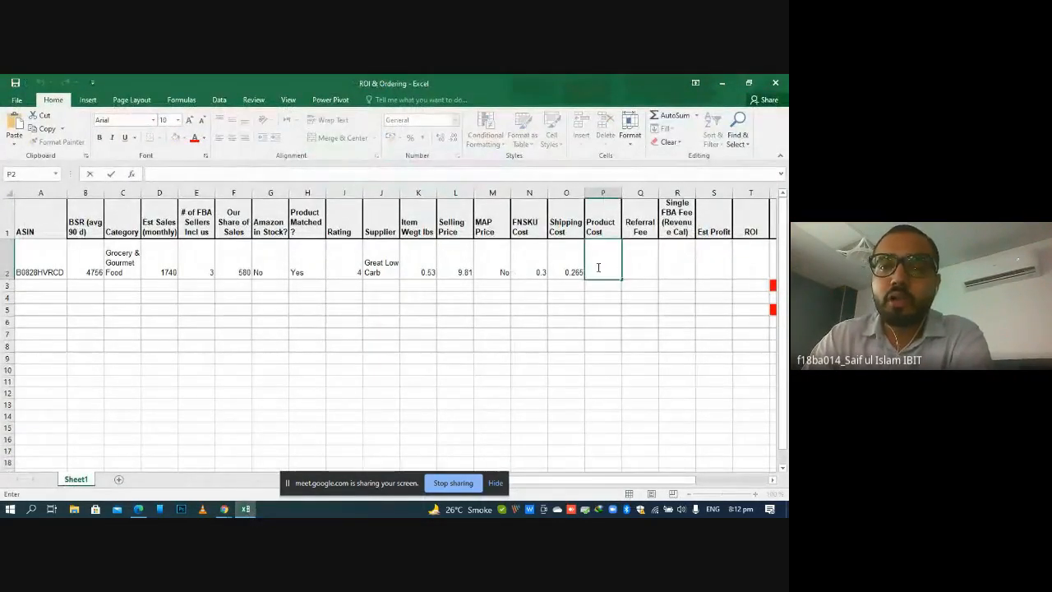
click(599, 267)
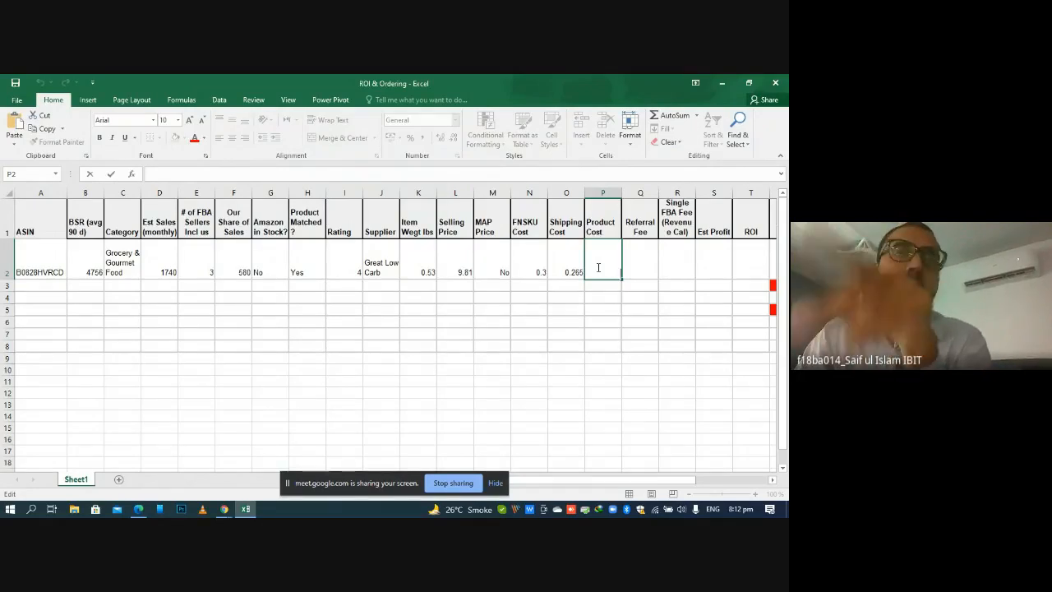
text(5)
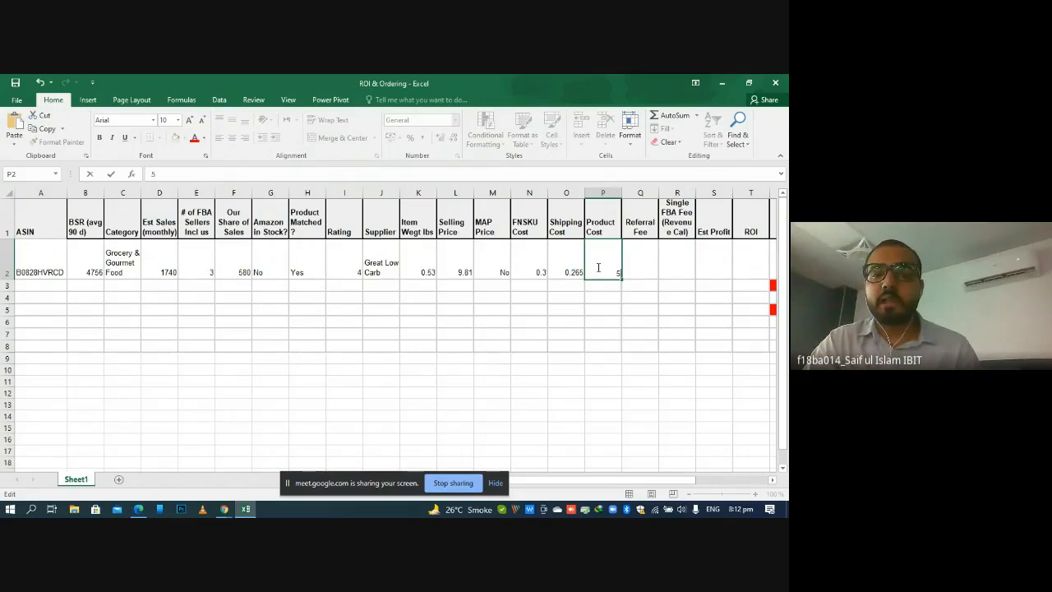
key(Return)
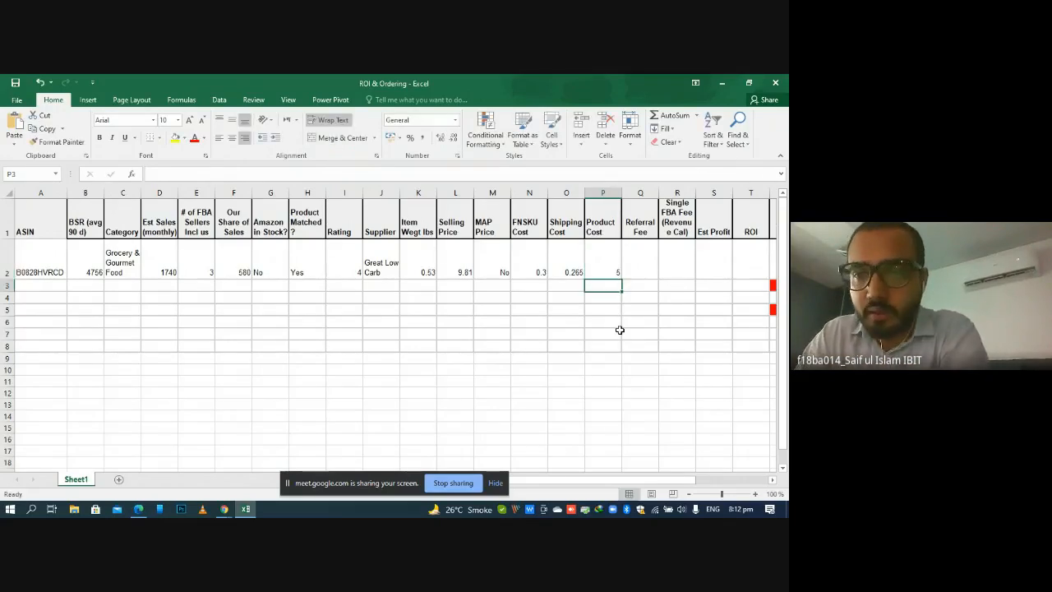
Switch to the spaghetti's Amazon listing in Chrome and open the Revenue Calculator in its Calculators section
click(648, 257)
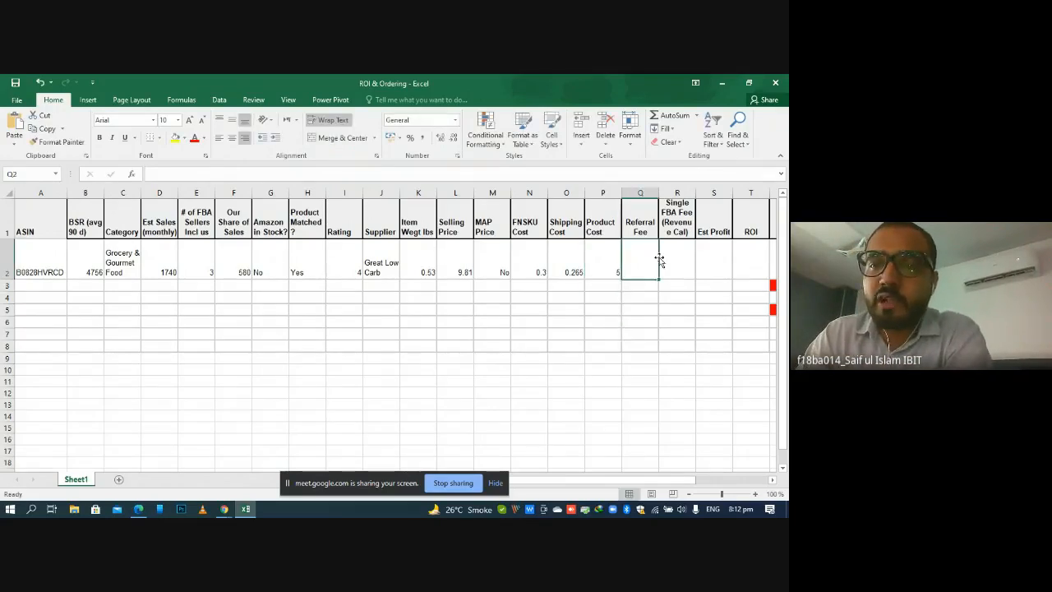
click(677, 254)
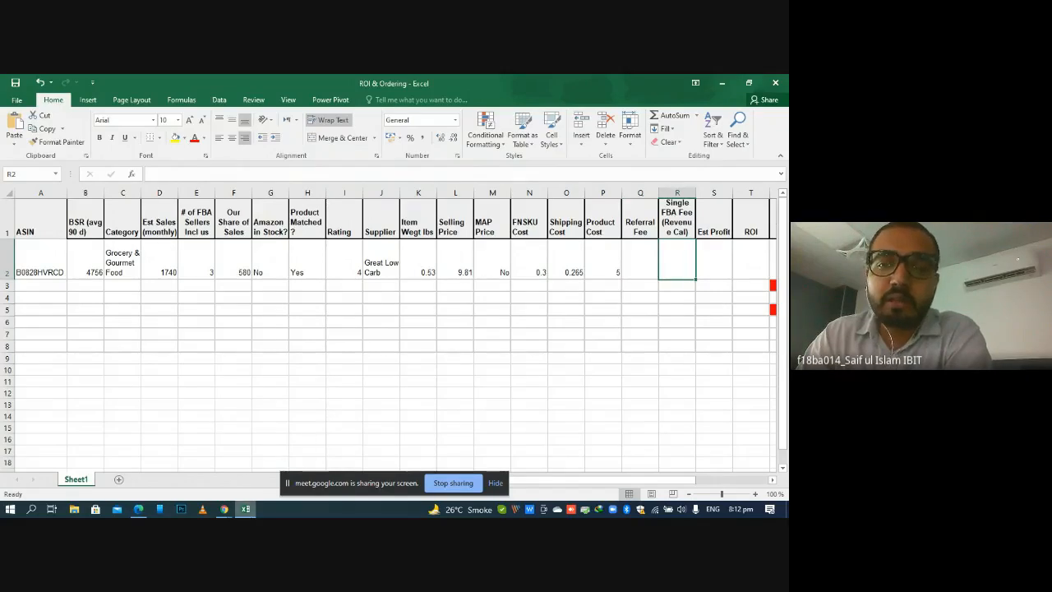
mouse_move(245, 509)
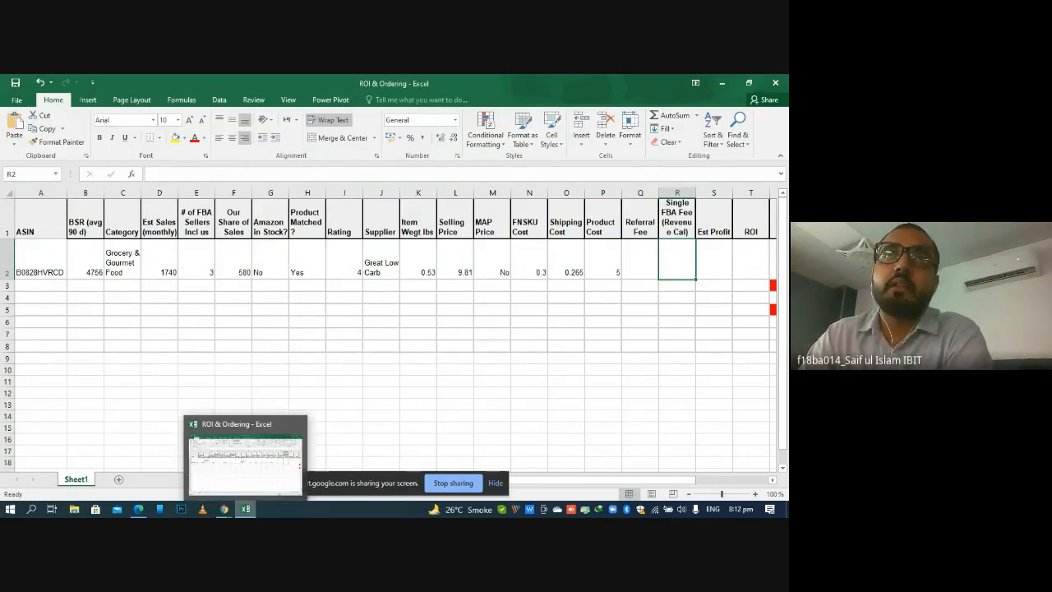
click(246, 509)
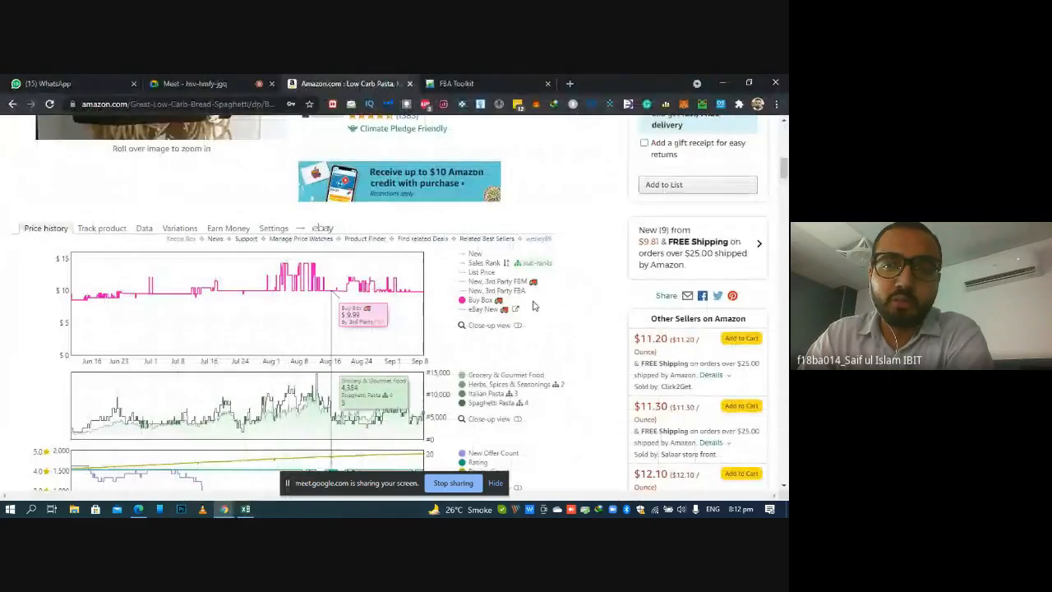
drag(785, 171, 781, 213)
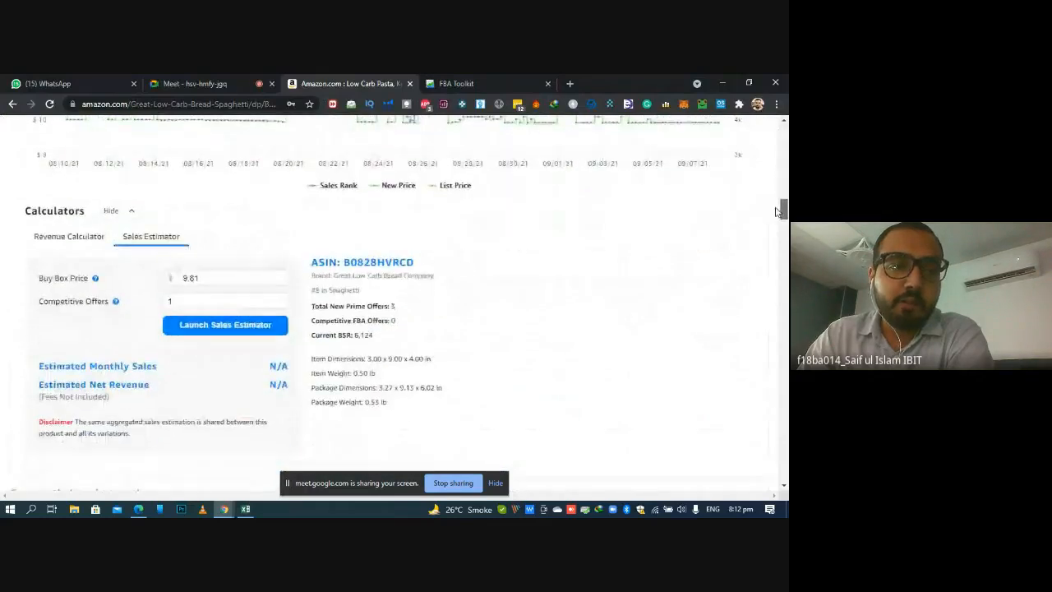
click(91, 247)
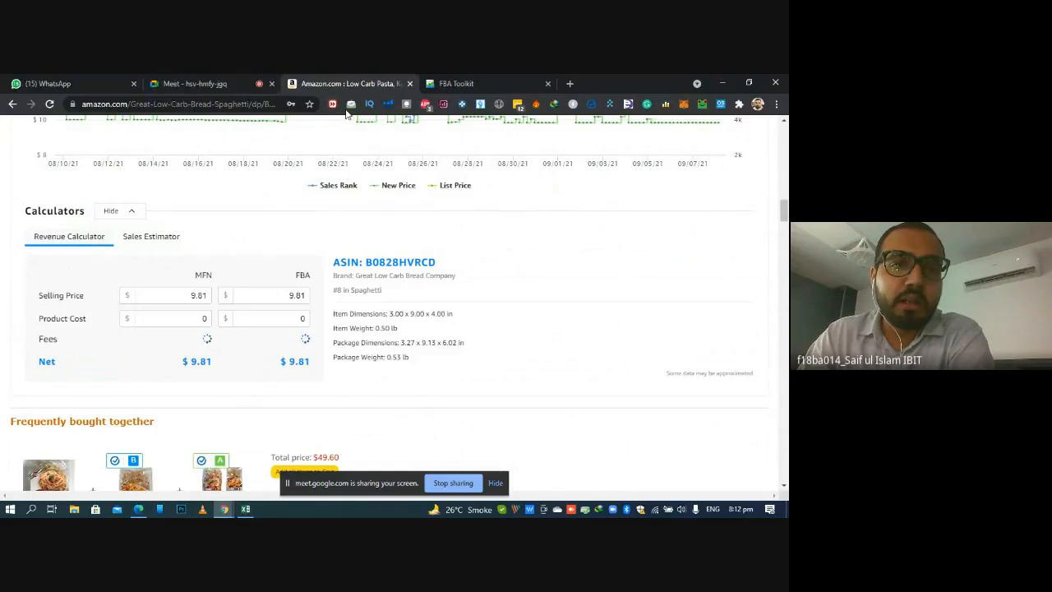
Set the FBA Product Cost to 5.56 from the sheet's product, shipping and FNSKU costs, and examine the FBA net and fee breakdown
click(299, 320)
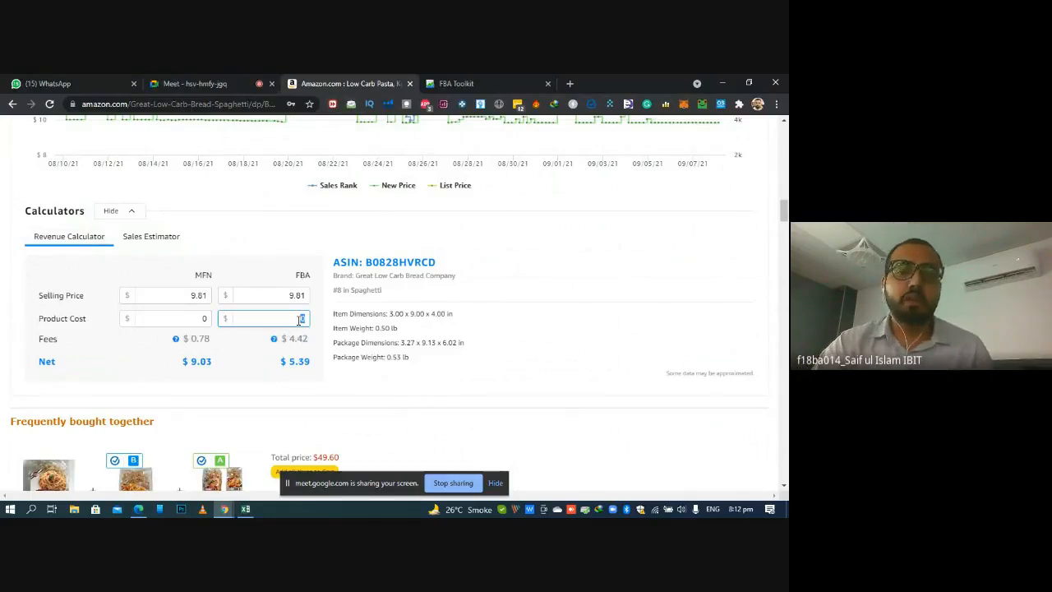
key(alt+Tab)
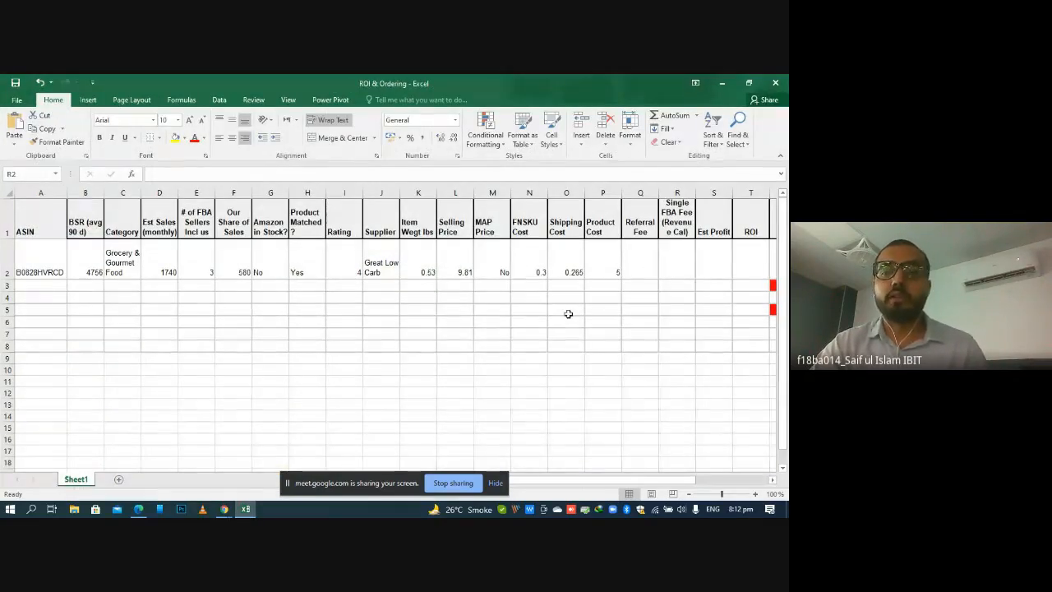
click(613, 265)
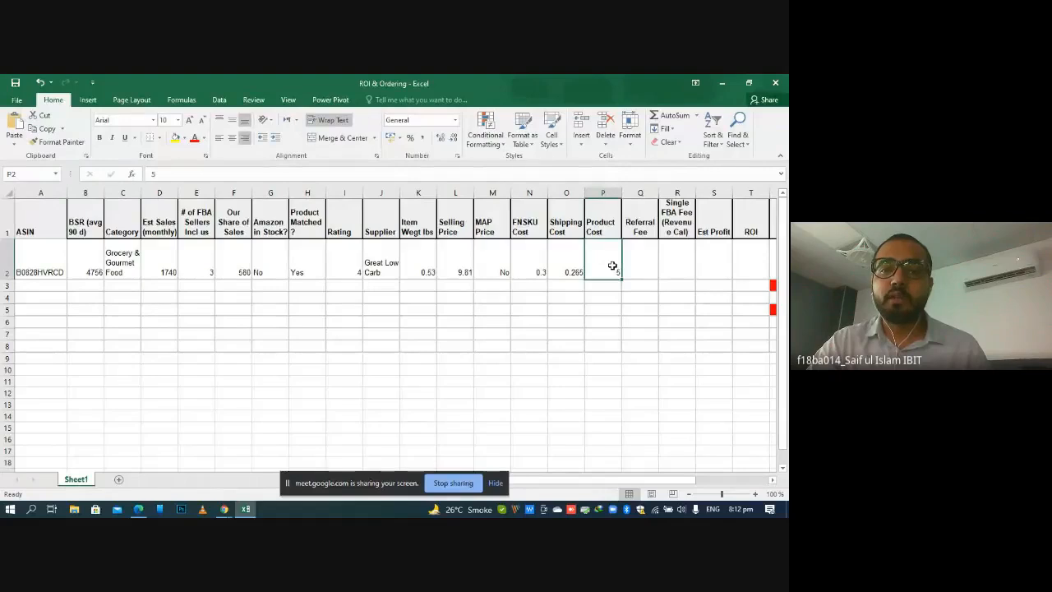
click(573, 269)
click(539, 270)
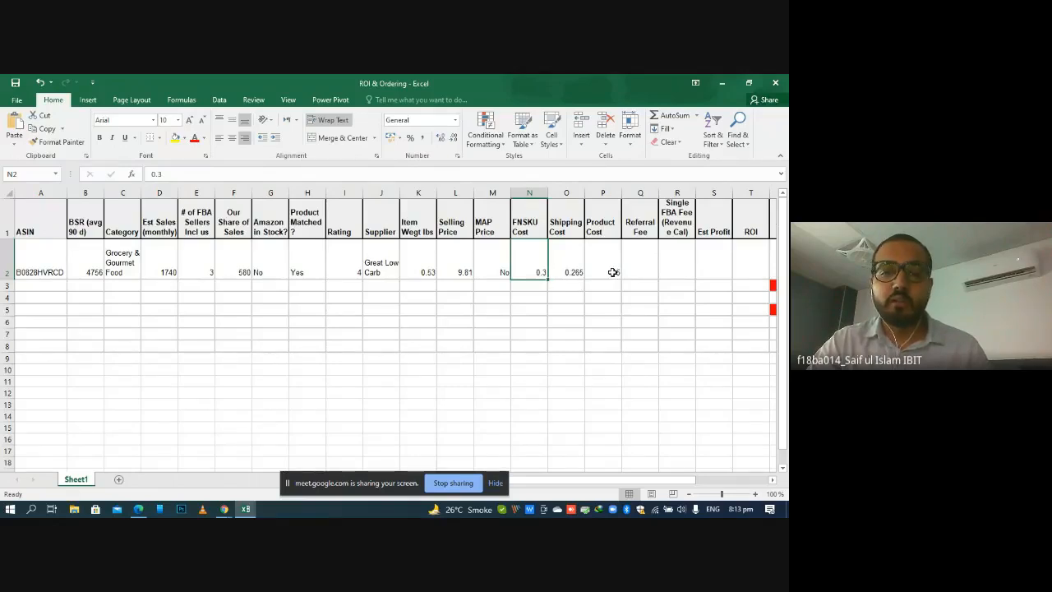
click(255, 508)
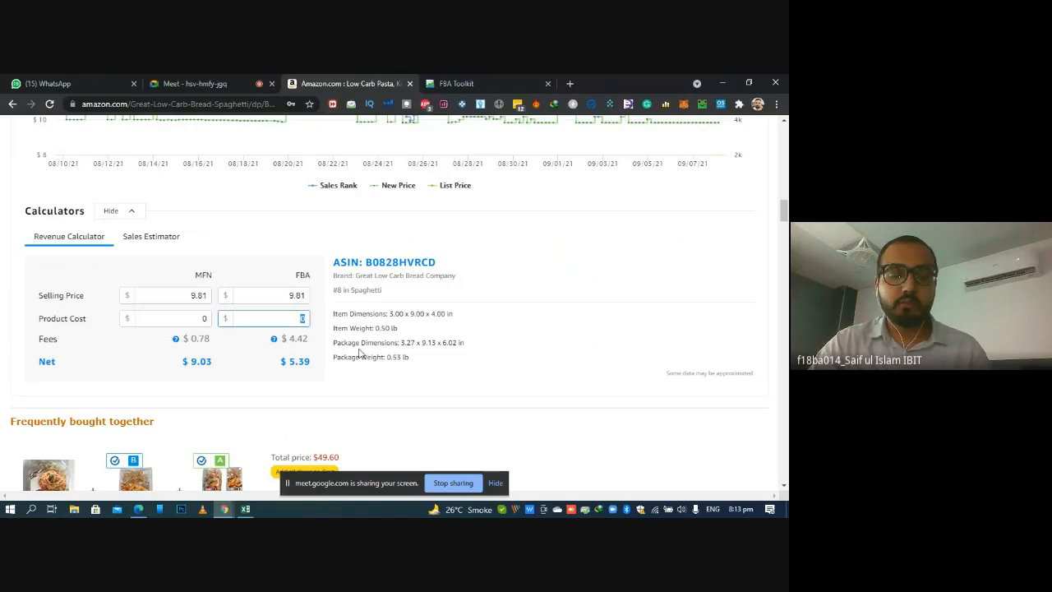
text(5.5)
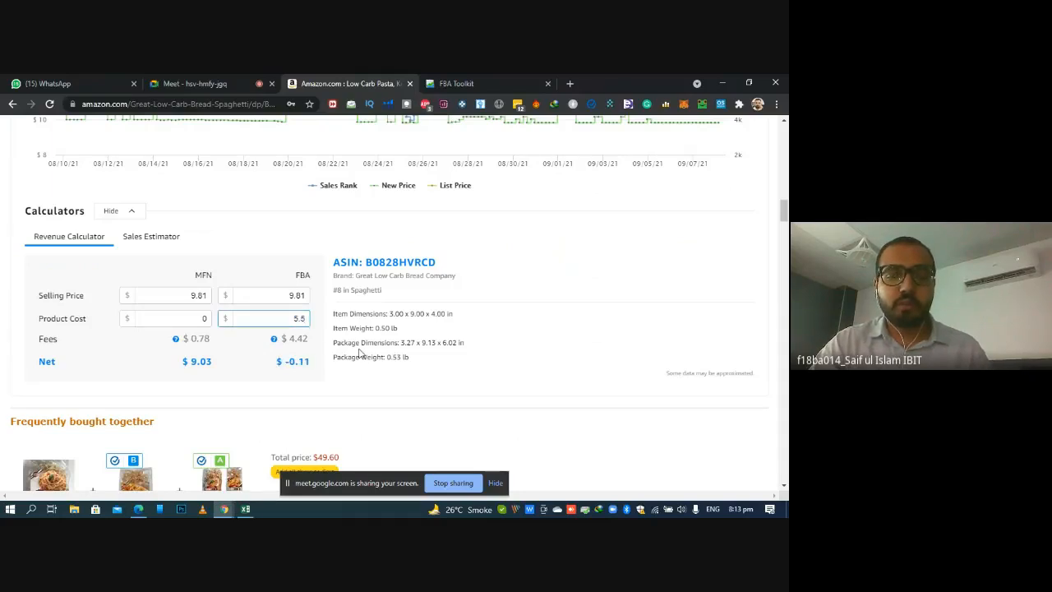
text(6)
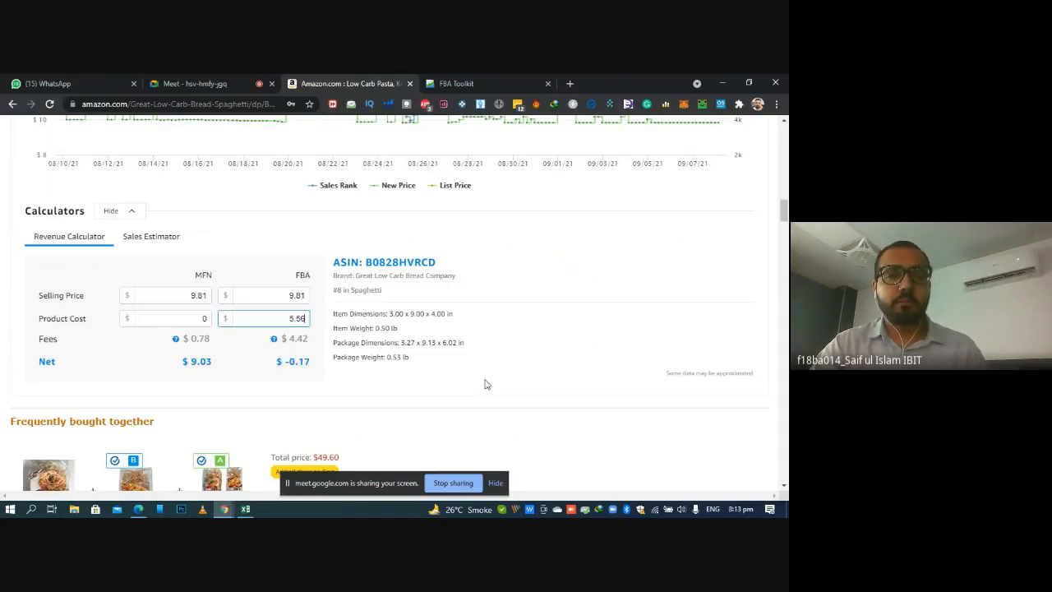
click(516, 382)
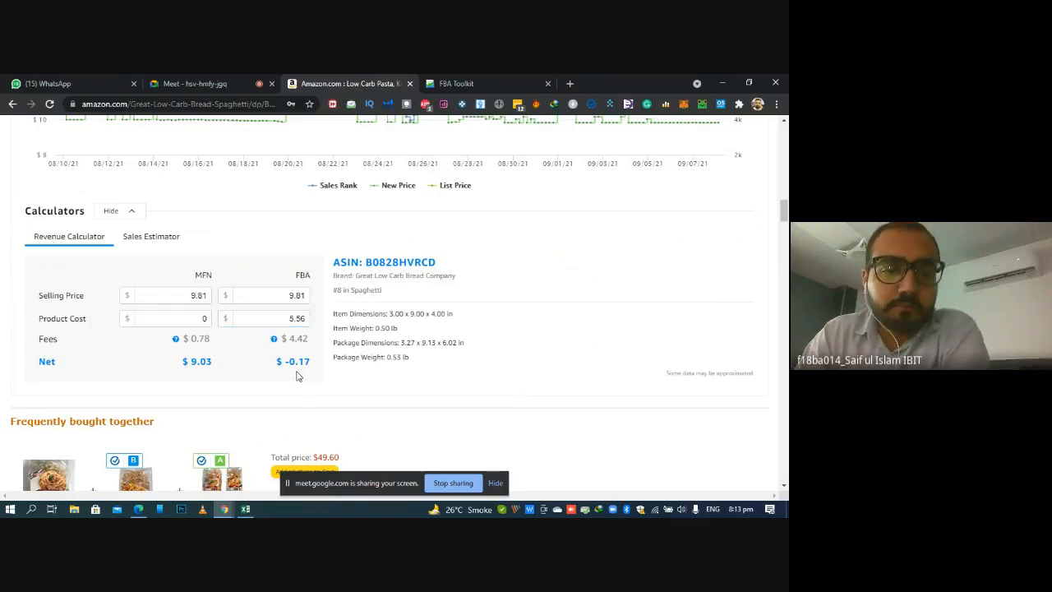
drag(286, 365, 314, 364)
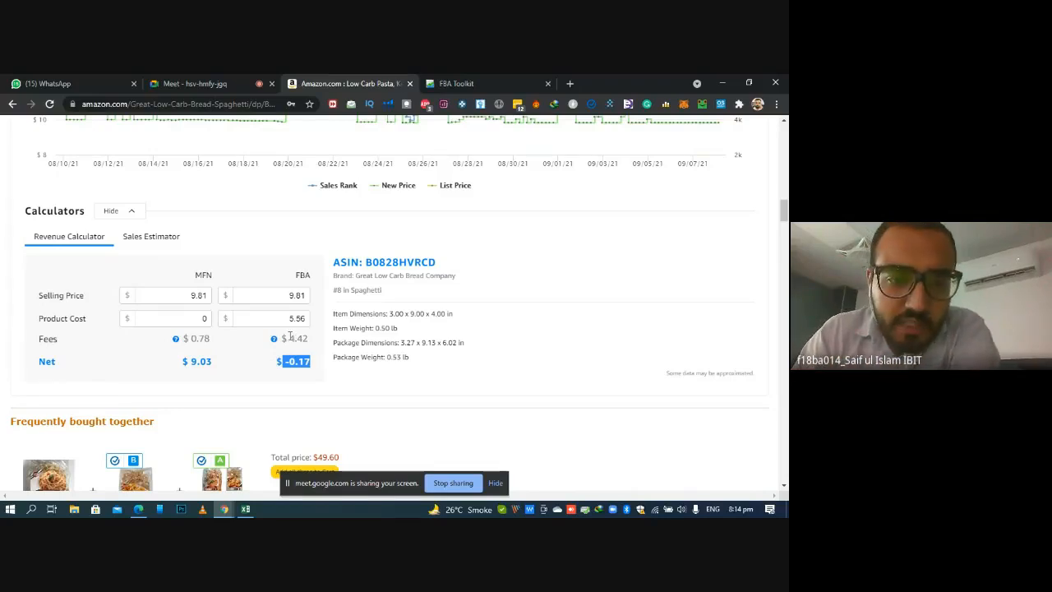
mouse_move(275, 345)
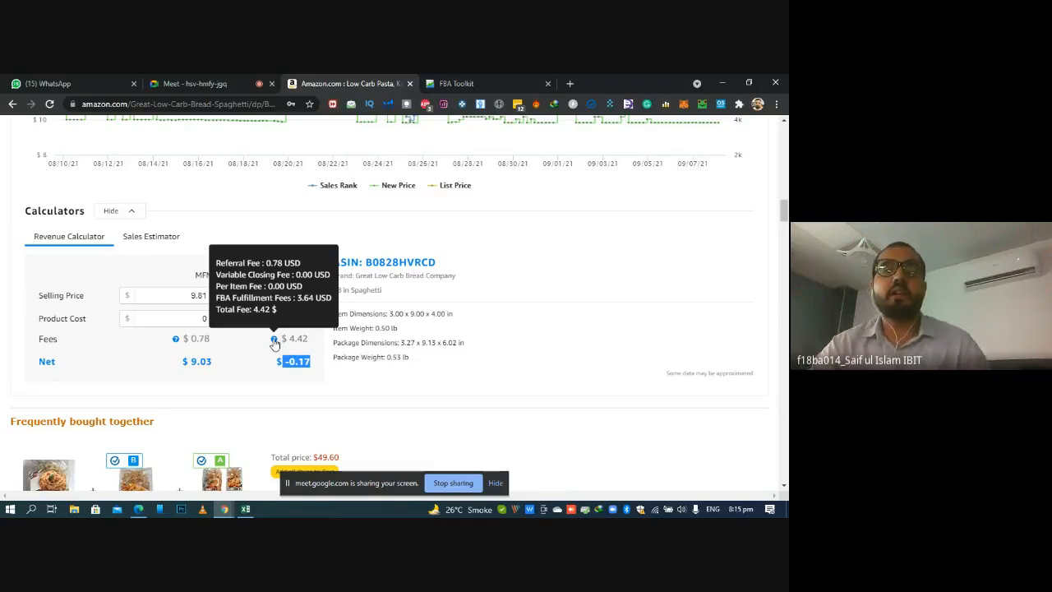
Search Google in a new tab for fba revenue calculator and open the Amazon Seller Central FBA Revenue Calculator
click(570, 82)
text(fba re)
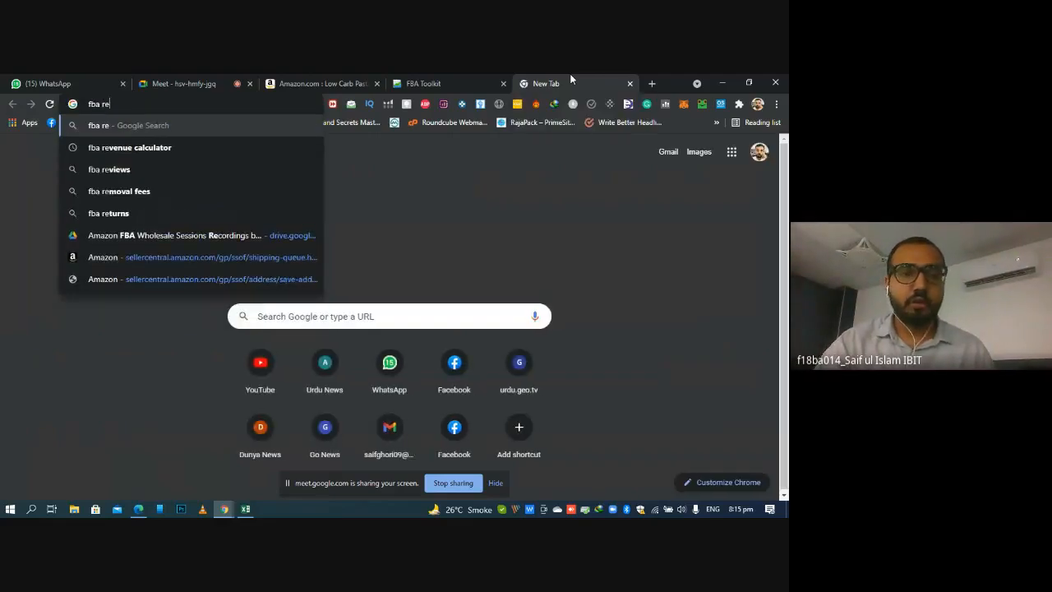
key(Down)
key(Return)
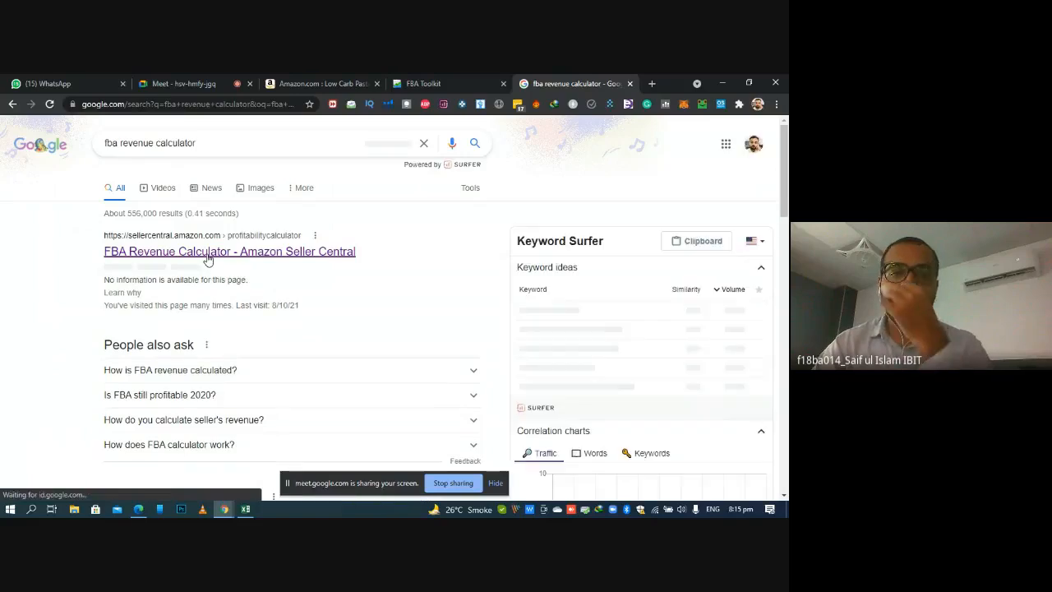
click(208, 259)
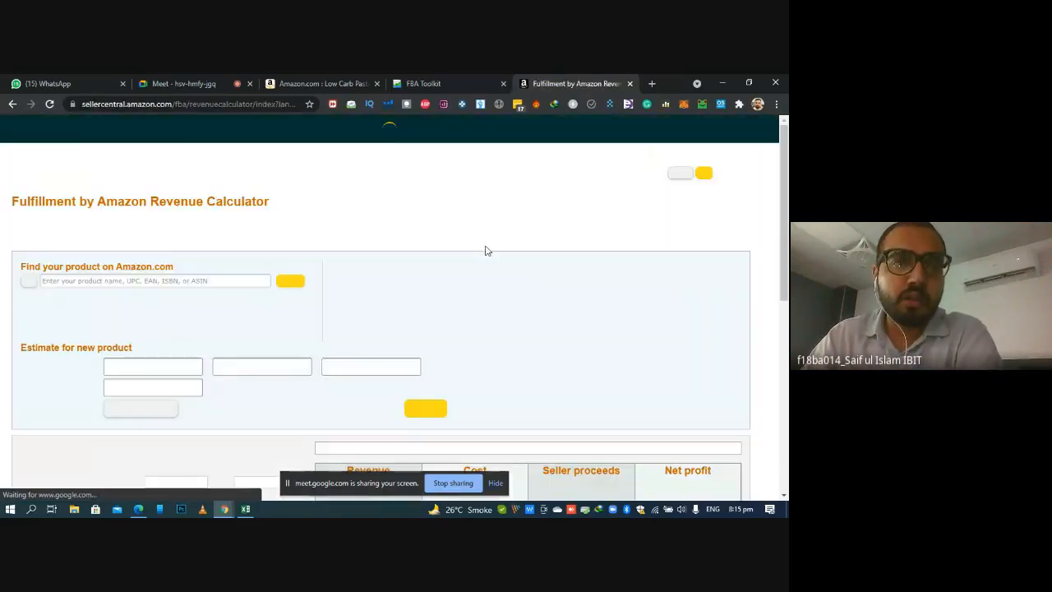
scroll(783, 179, down, 2)
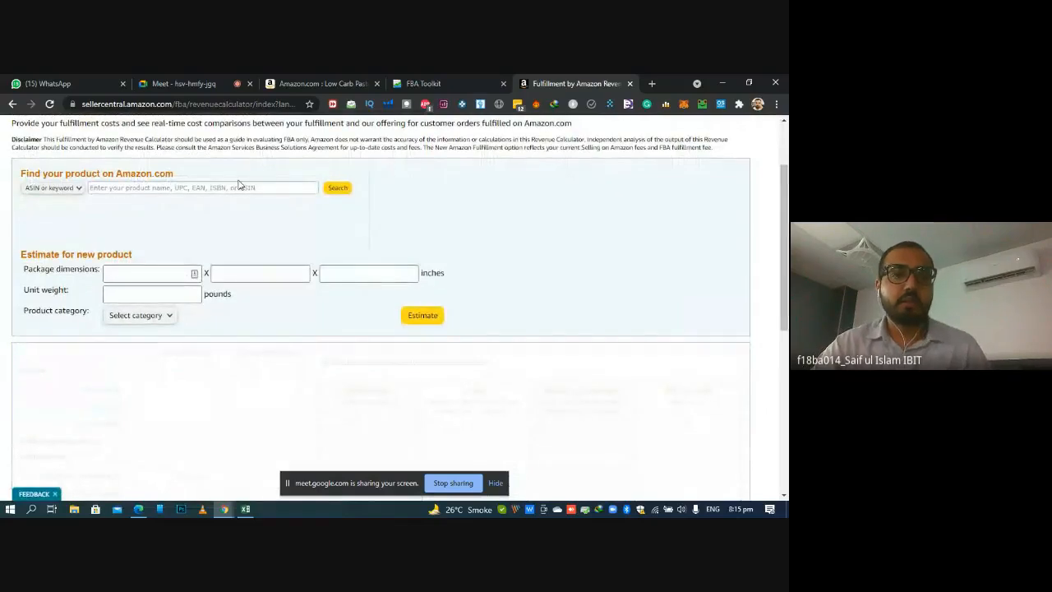
Copy the ASIN B0828HVRCD from the Amazon listing and look up the product with it in the FBA Revenue Calculator
click(197, 188)
click(312, 82)
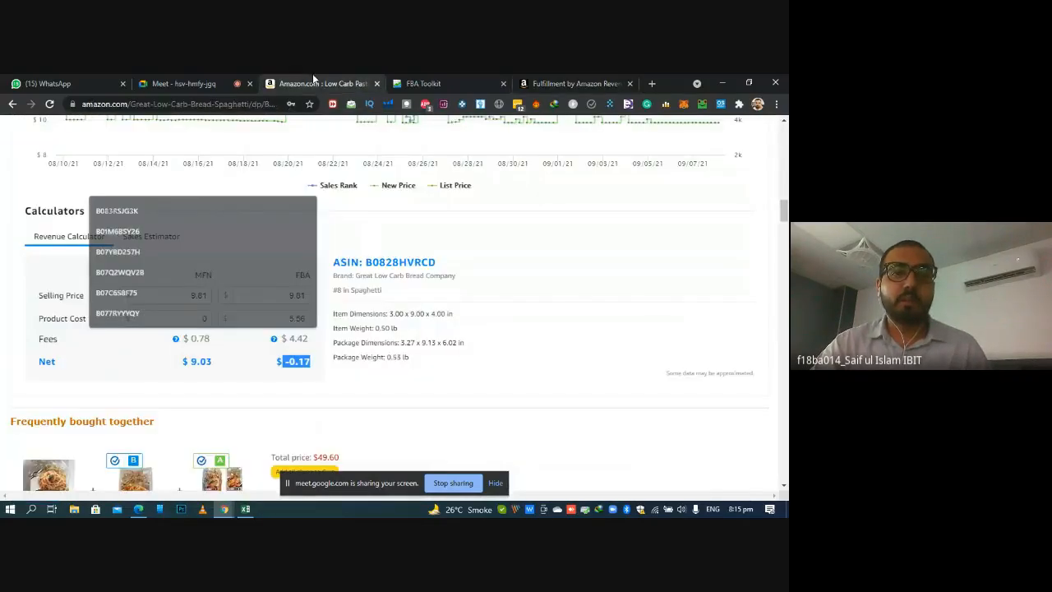
click(259, 104)
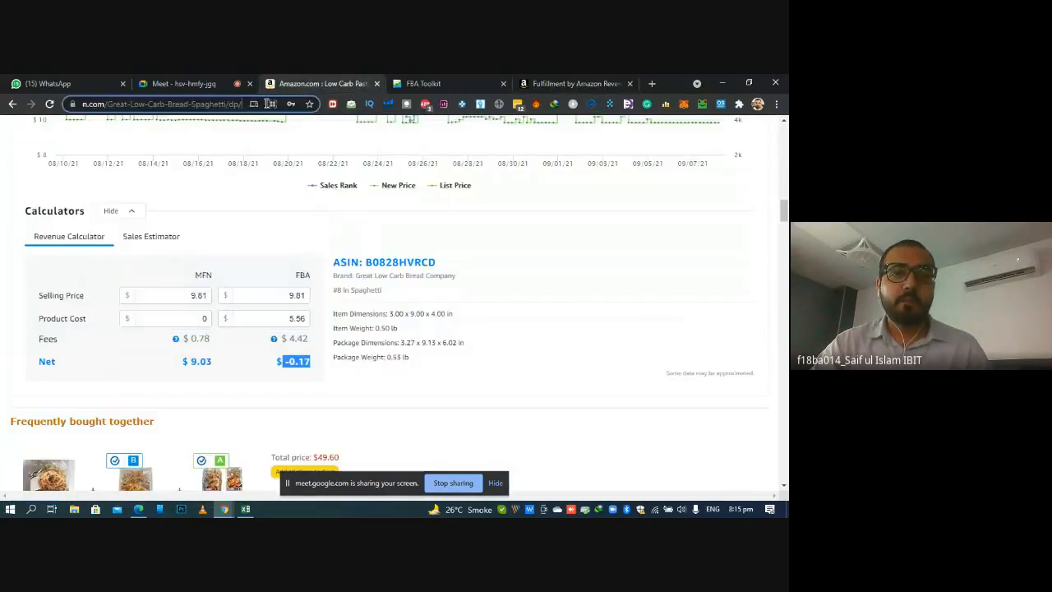
click(210, 106)
key(Right)
key(Right)
key(Right)
key(Right)
key(Right)
key(Right)
key(Right)
key(Right)
key(Right)
key(Right)
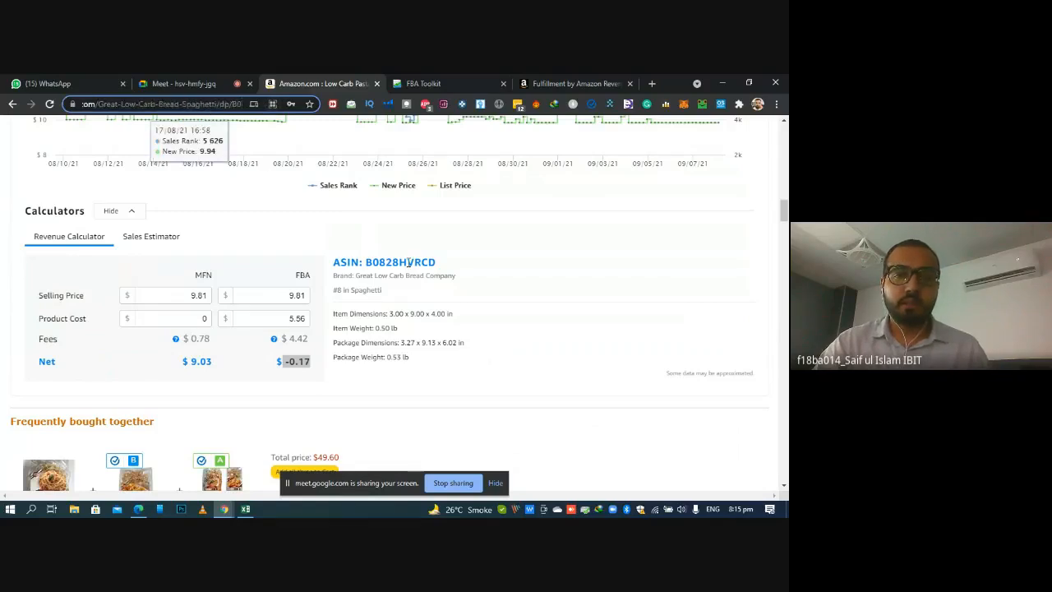
click(408, 262)
double_click(408, 262)
key(ctrl+c)
click(576, 83)
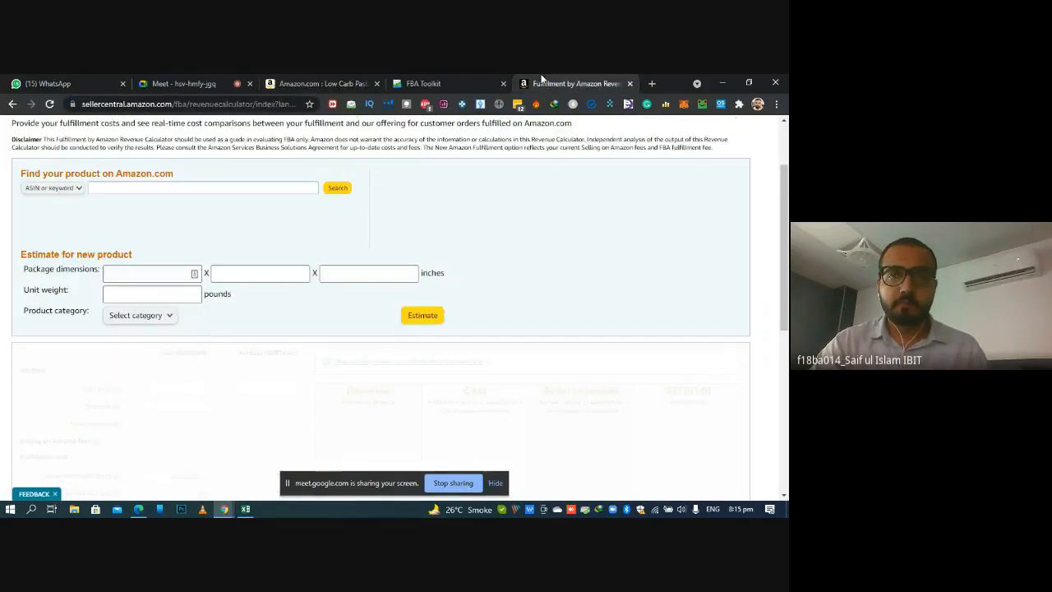
key(ctrl+v)
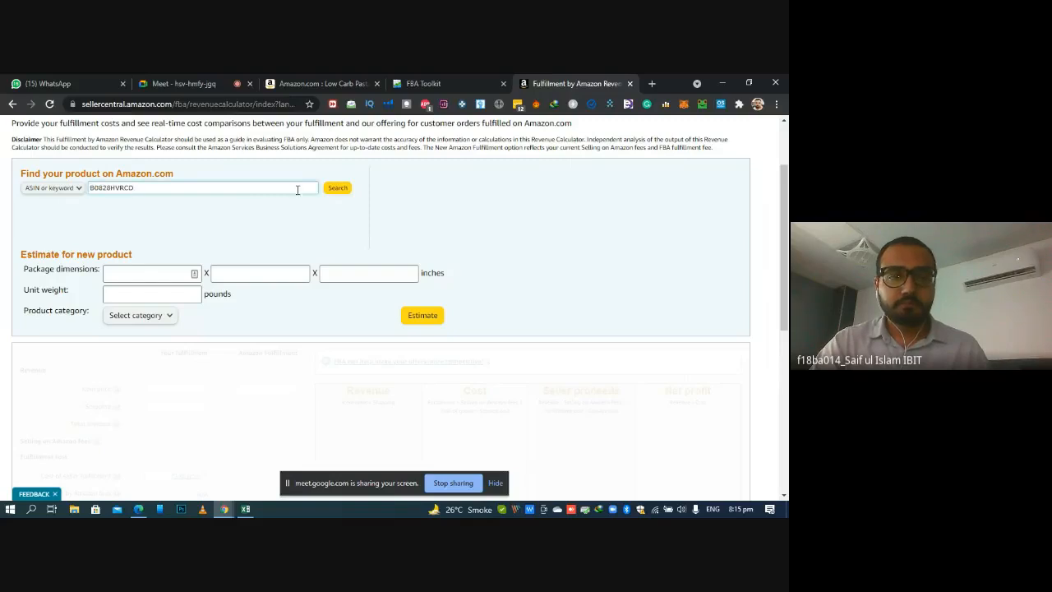
click(348, 190)
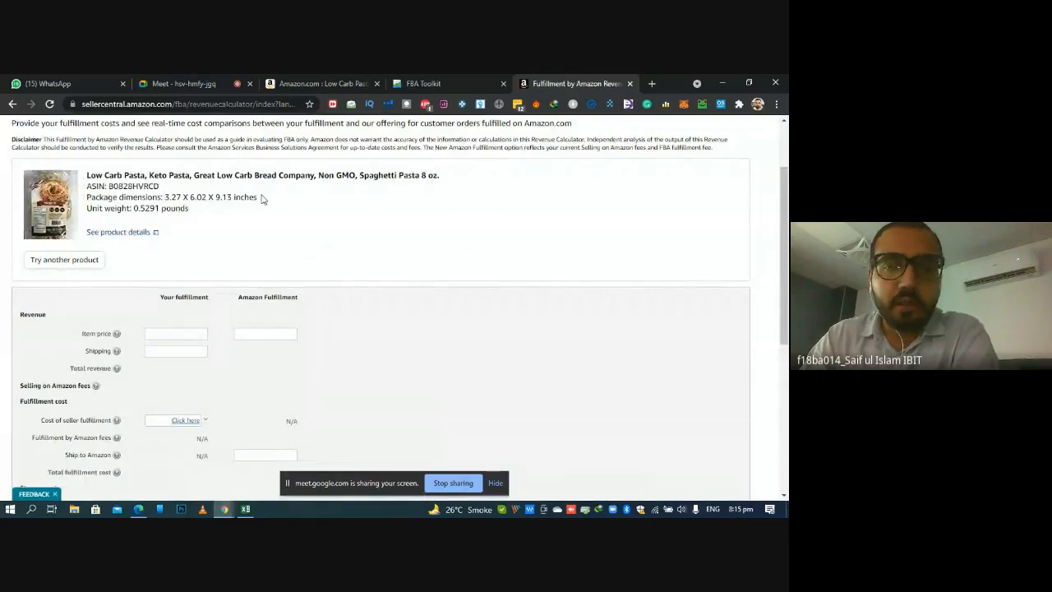
Examine the calculator's item price, shipping, fulfillment cost, storage cost and cost of product fields
scroll(275, 226, down, 2)
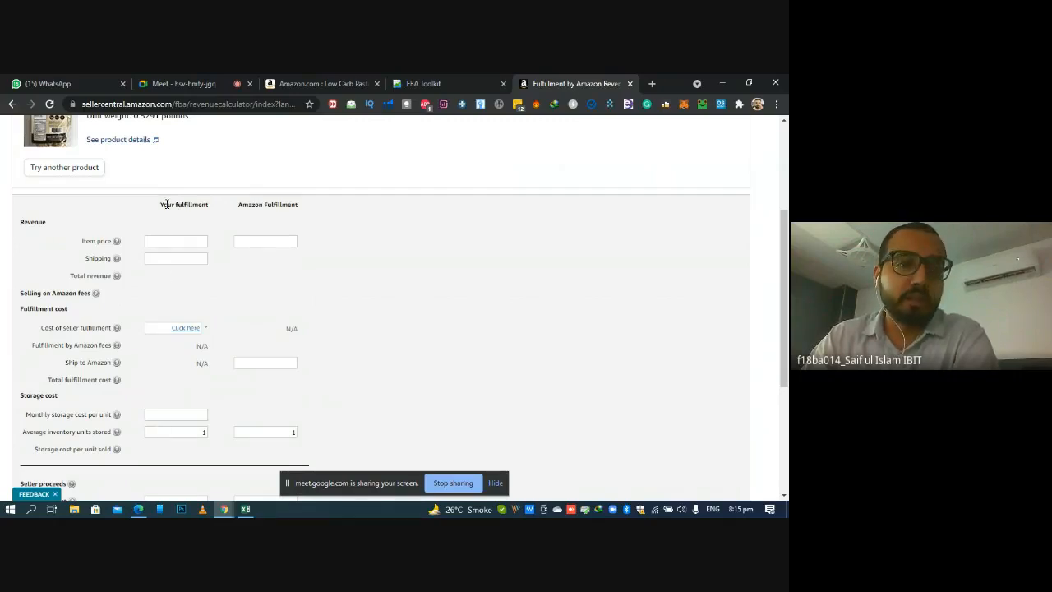
click(163, 242)
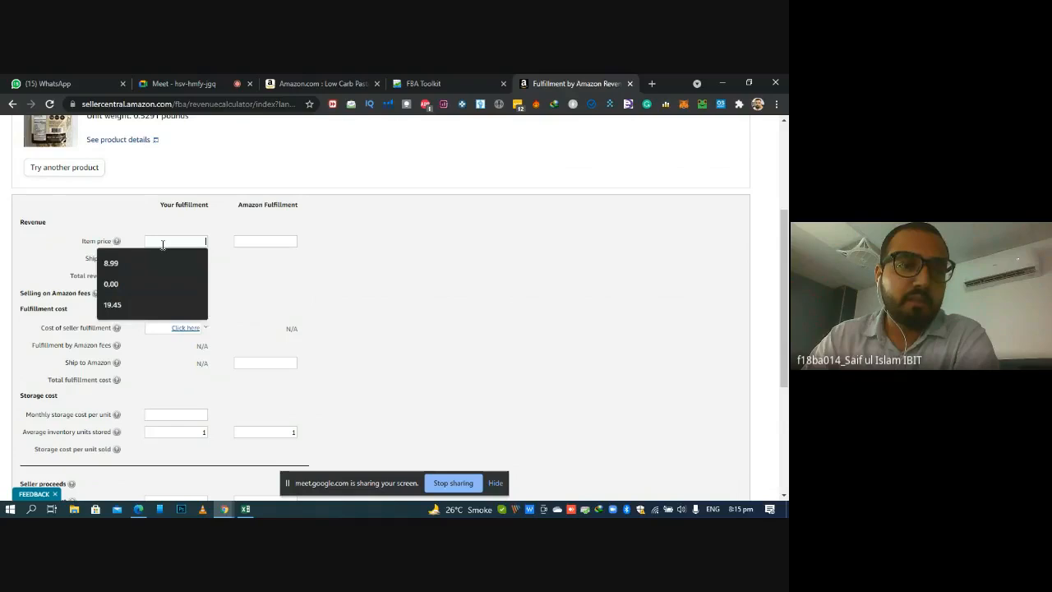
click(232, 271)
click(188, 260)
click(241, 269)
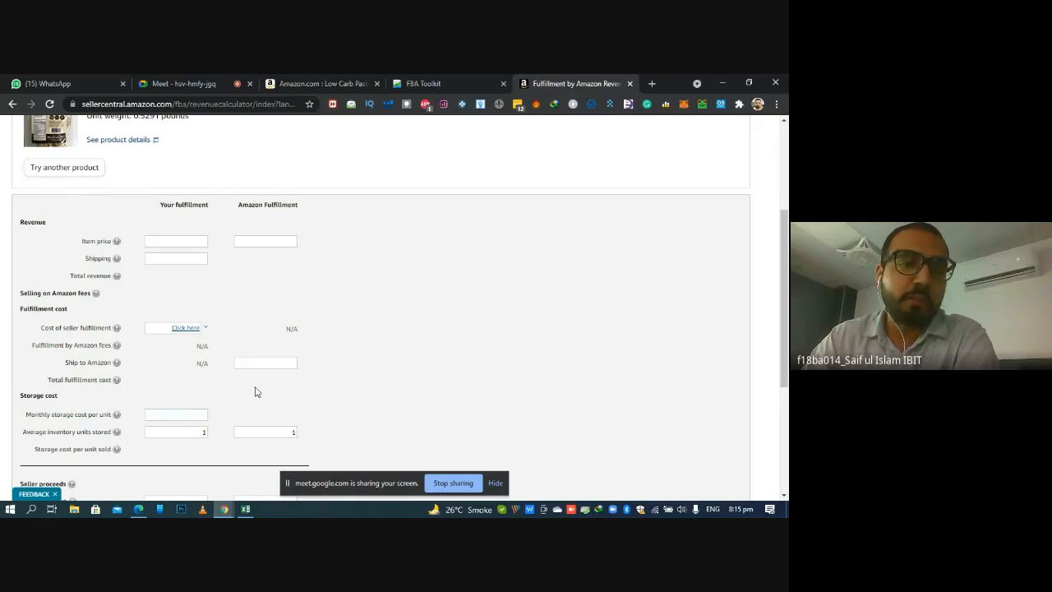
double_click(186, 436)
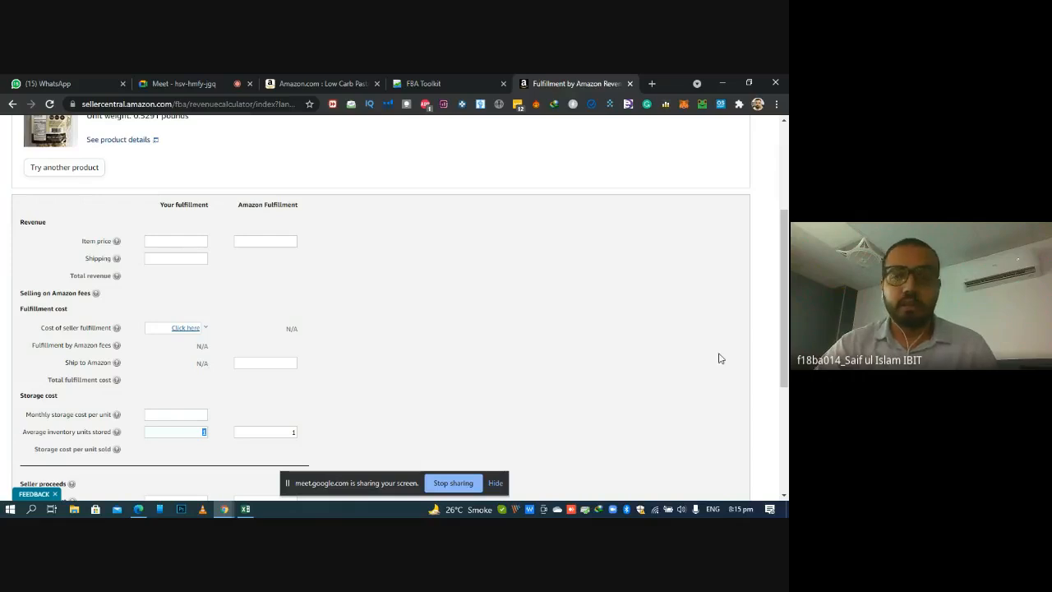
scroll(309, 353, down, 3)
click(182, 383)
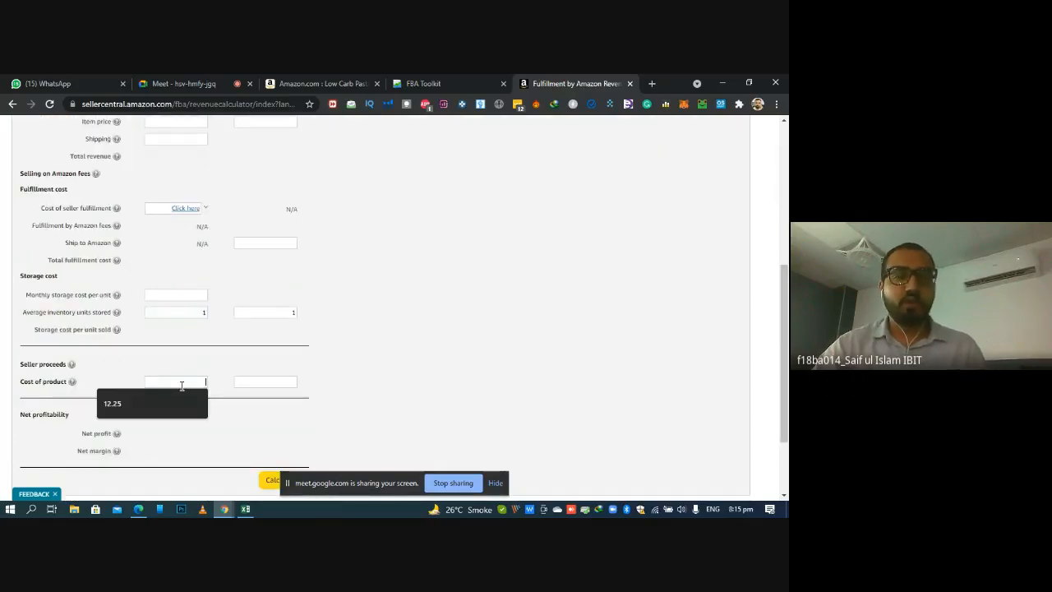
click(628, 304)
scroll(629, 303, up, 4)
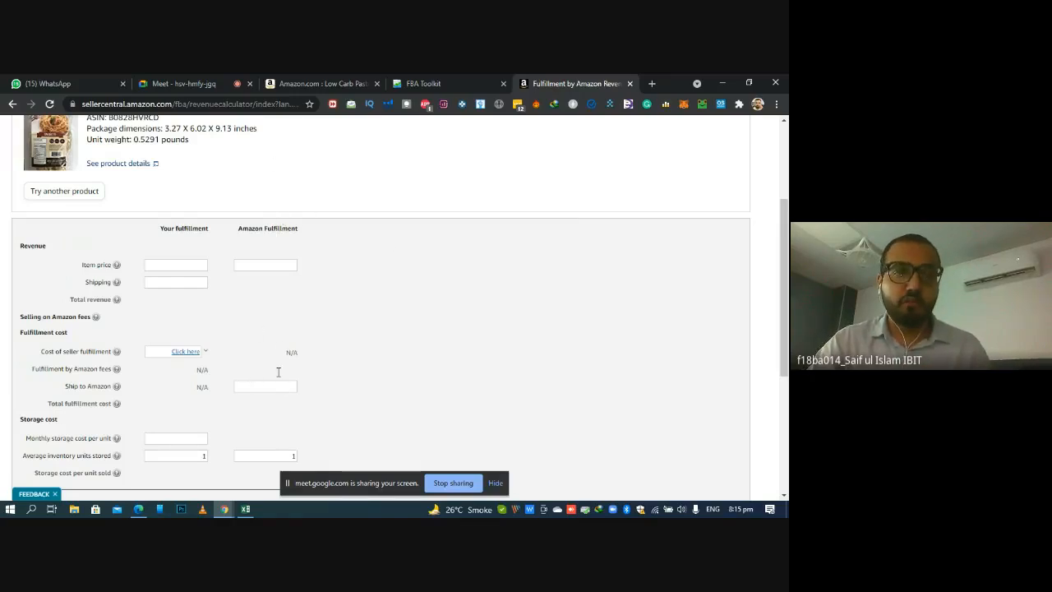
Check the price on the Amazon listing and set the Amazon Fulfillment item price in the FBA Revenue Calculator to 9.81
click(256, 265)
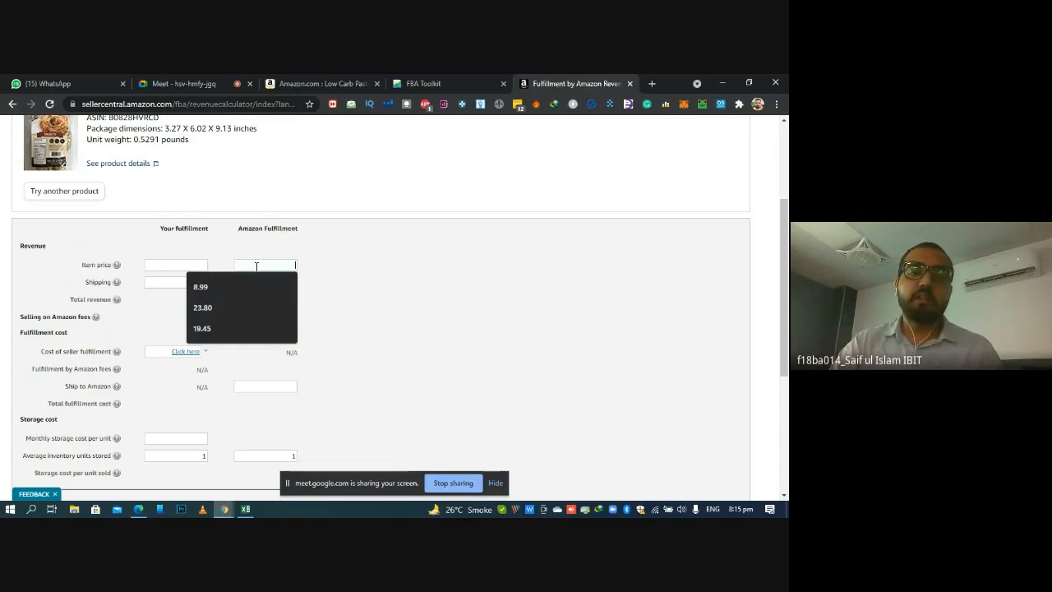
click(329, 83)
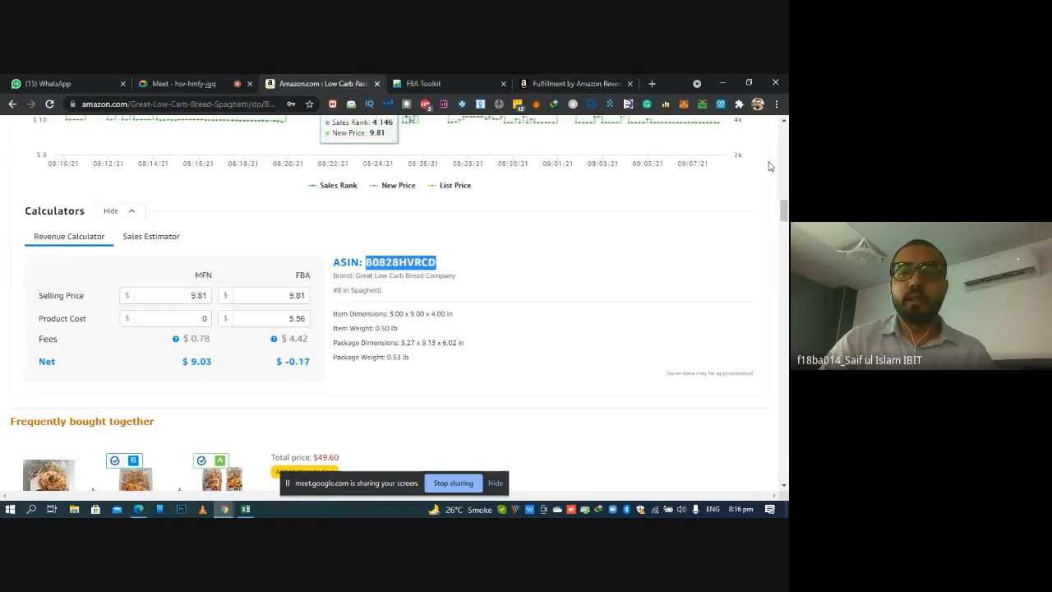
scroll(773, 166, up, 5)
scroll(788, 152, up, 10)
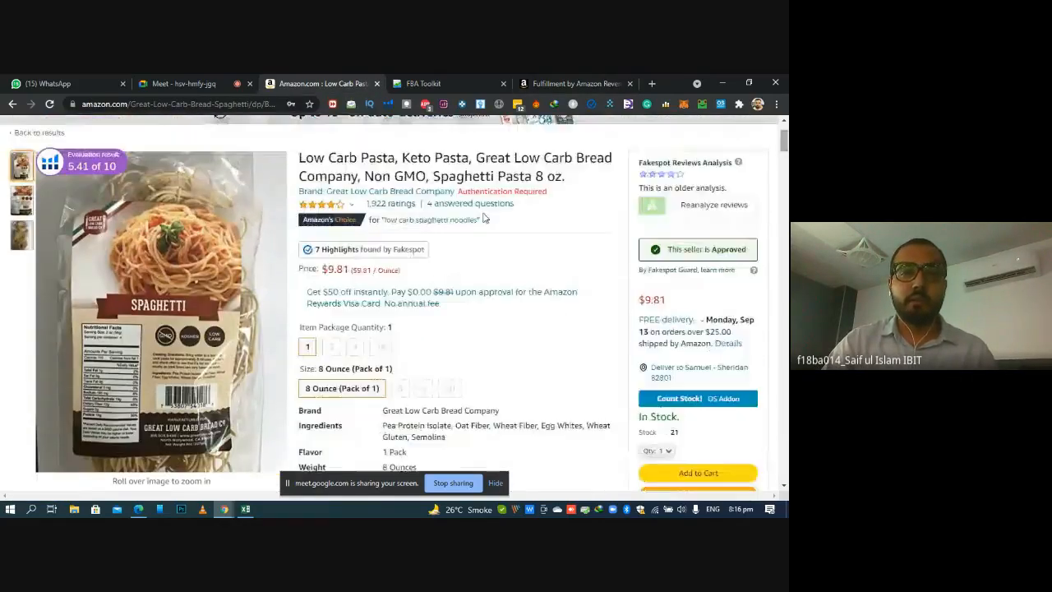
click(575, 83)
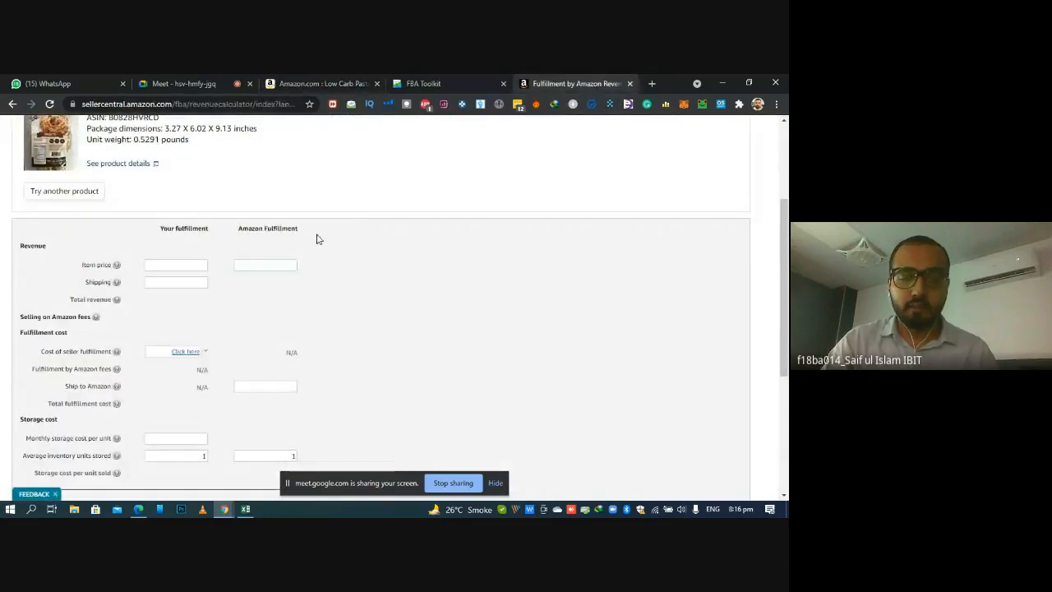
text(9.81)
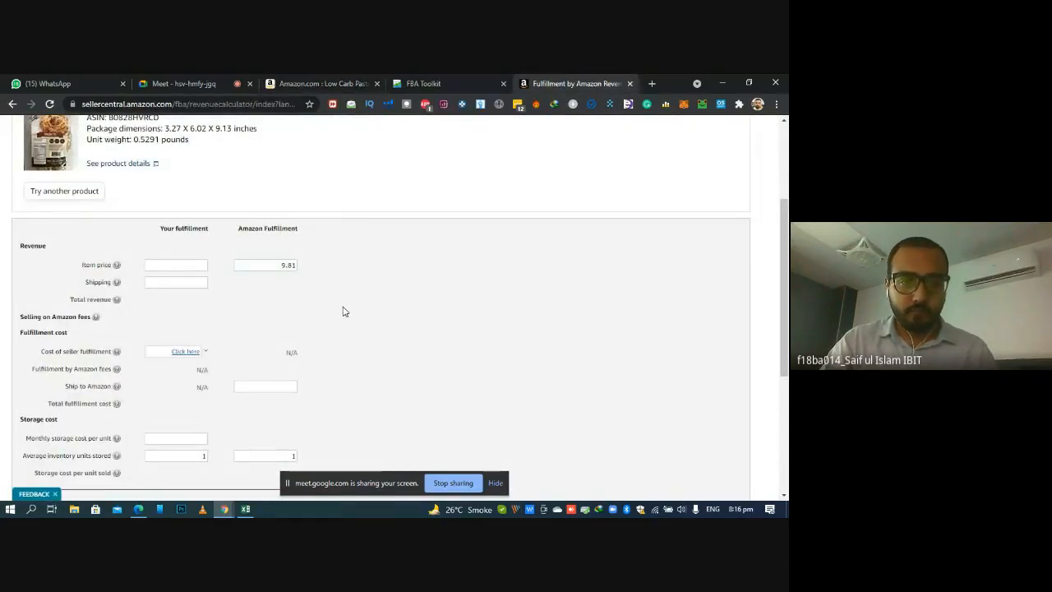
Set Ship to Amazon to 0.56 and the Amazon Fulfillment cost of product to 5, and calculate the profitability
scroll(354, 305, down, 2)
click(283, 272)
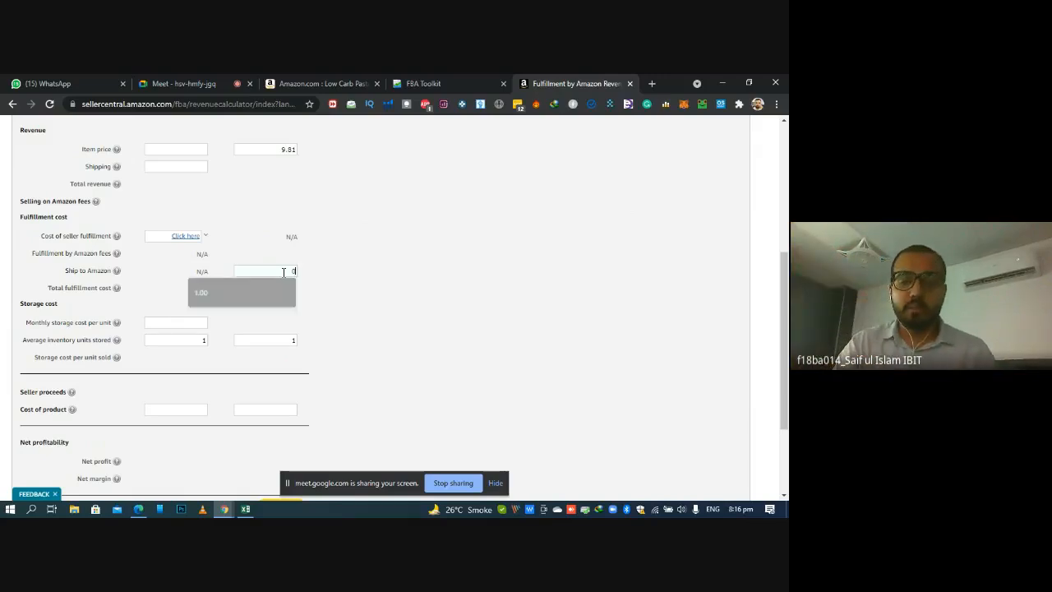
text(0.56)
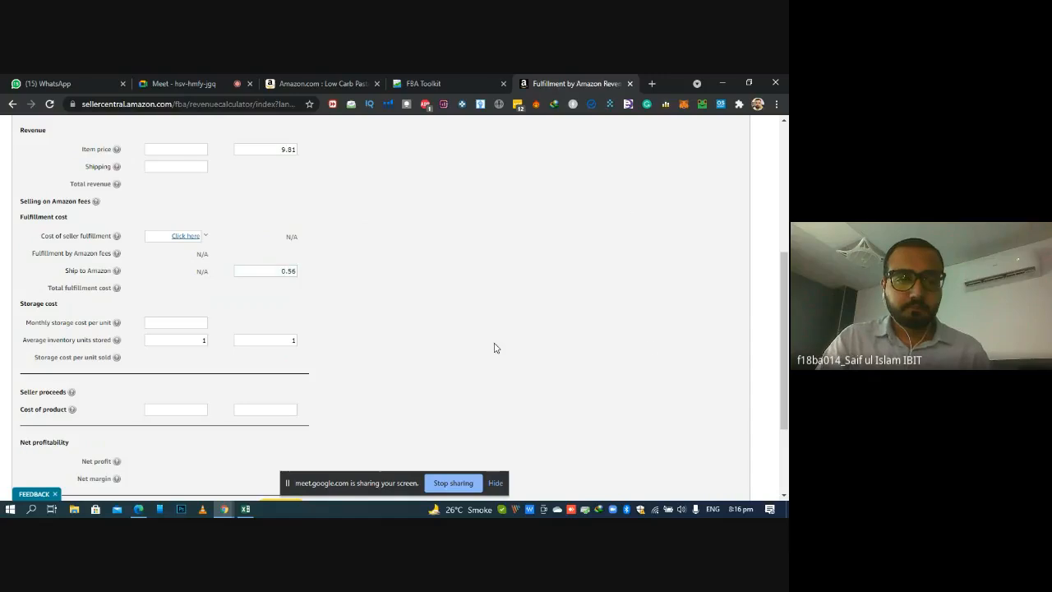
scroll(535, 349, down, 1)
click(264, 334)
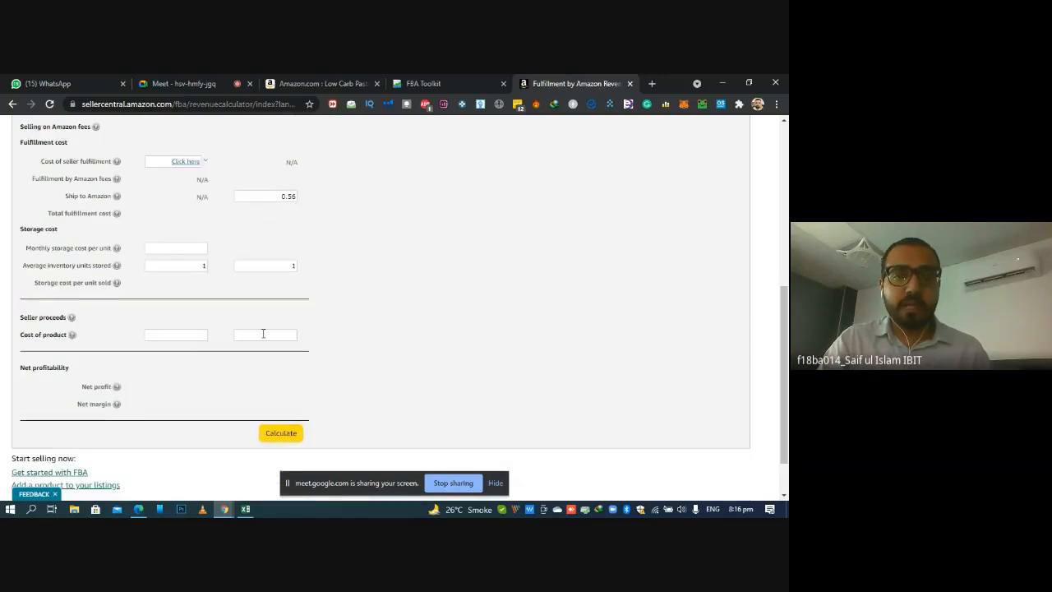
text(5)
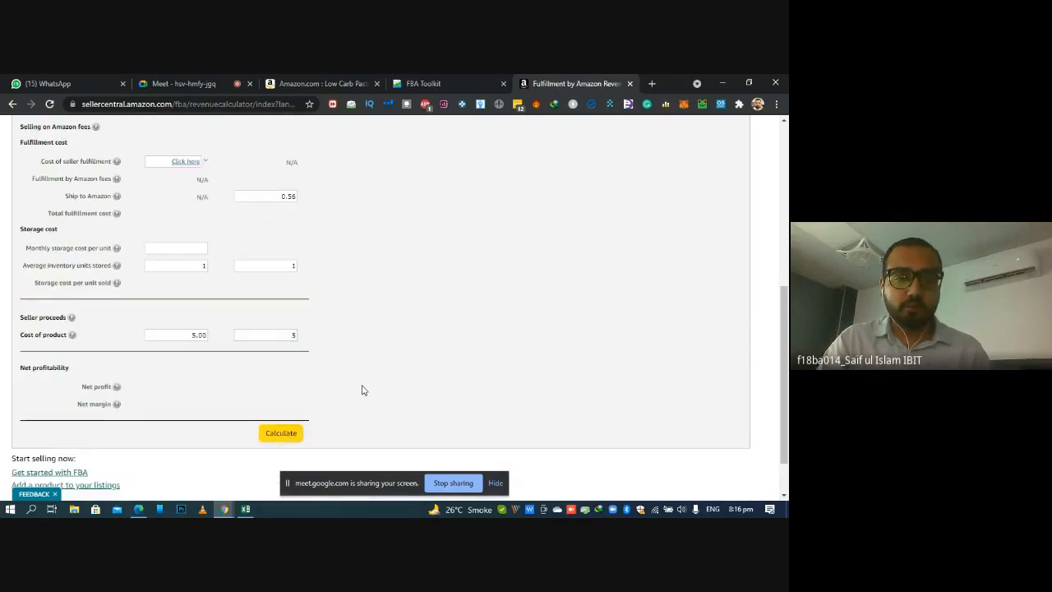
click(266, 439)
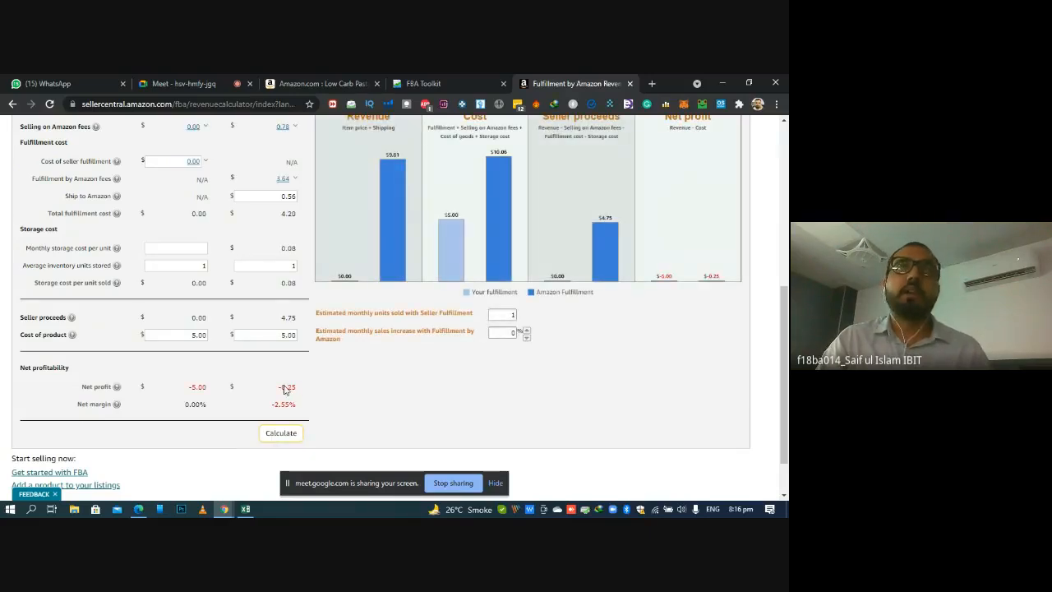
Compare the listing's revenue calculator with the Seller Central FBA calculator, examining the fees, storage cost and net profit
click(365, 75)
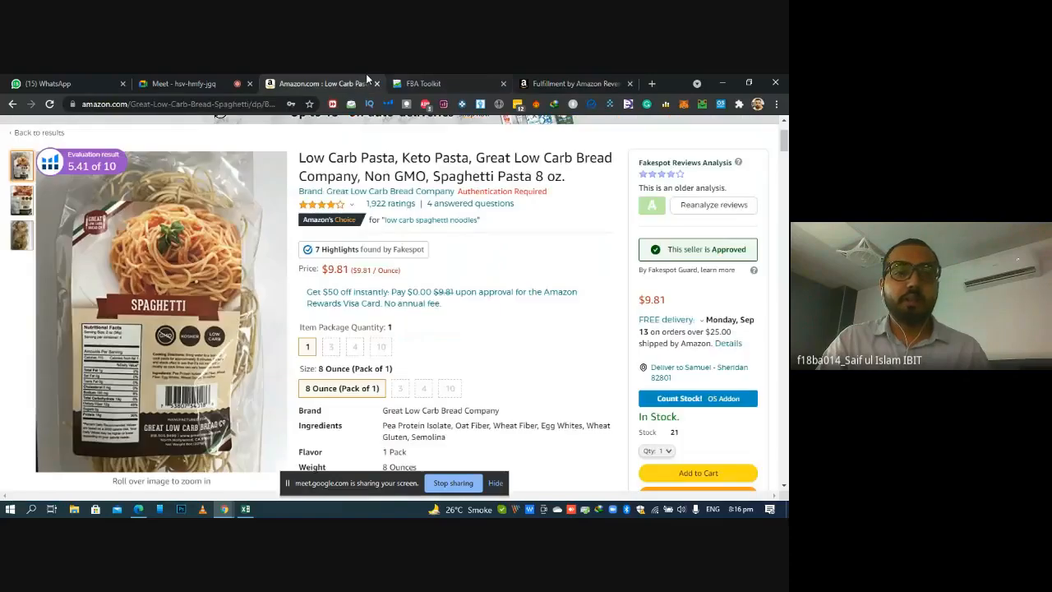
scroll(395, 304, down, 10)
scroll(403, 320, down, 4)
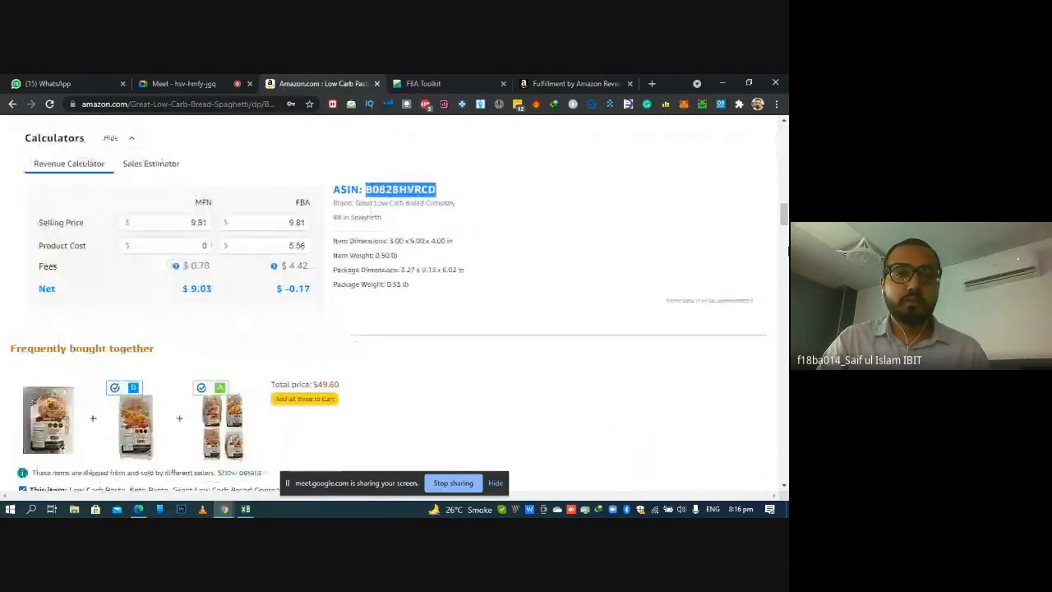
click(543, 81)
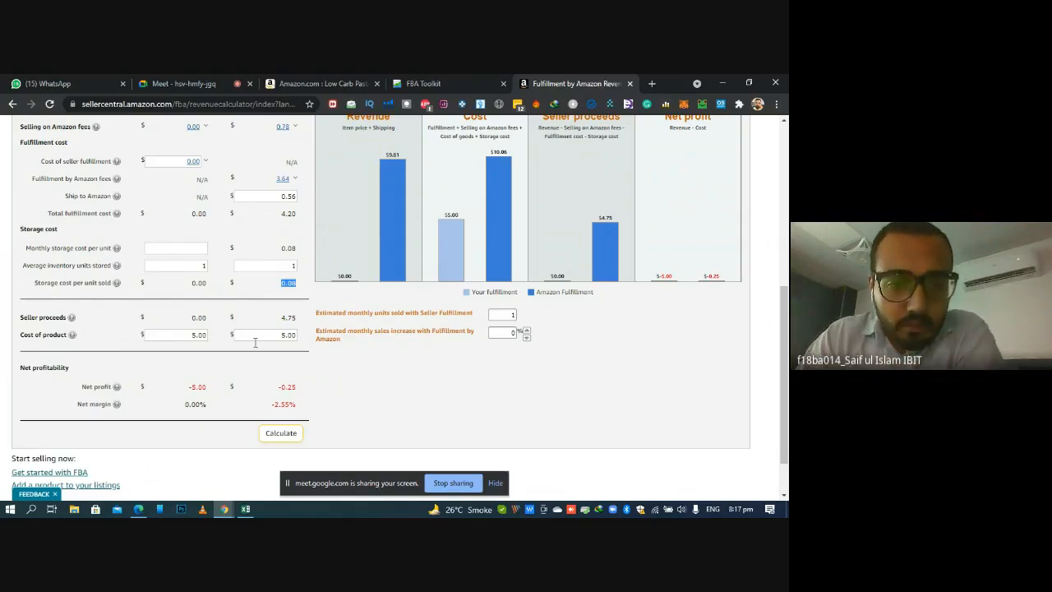
drag(285, 390, 304, 392)
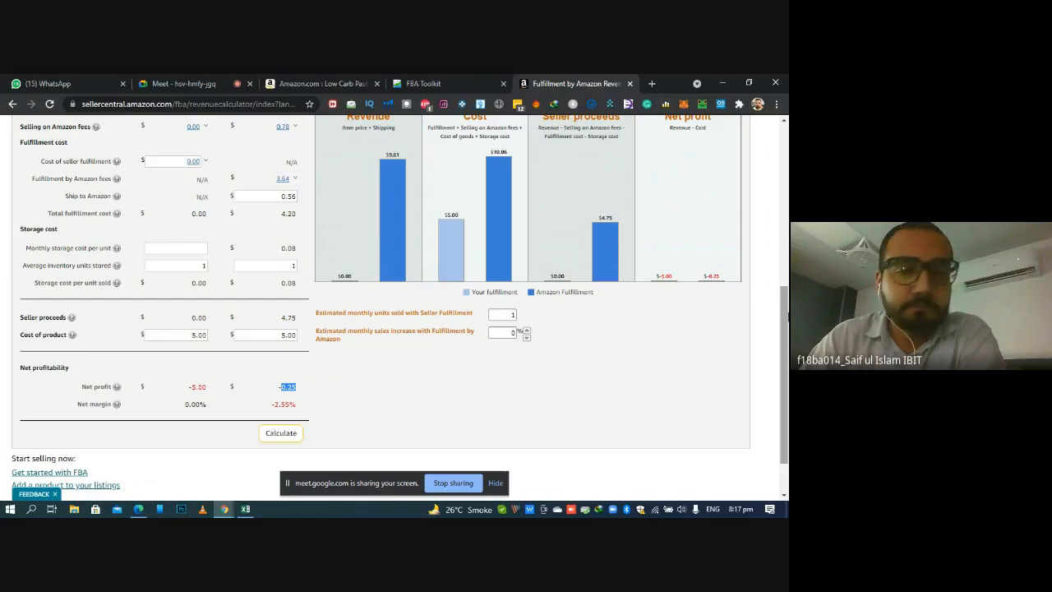
scroll(779, 280, up, 1)
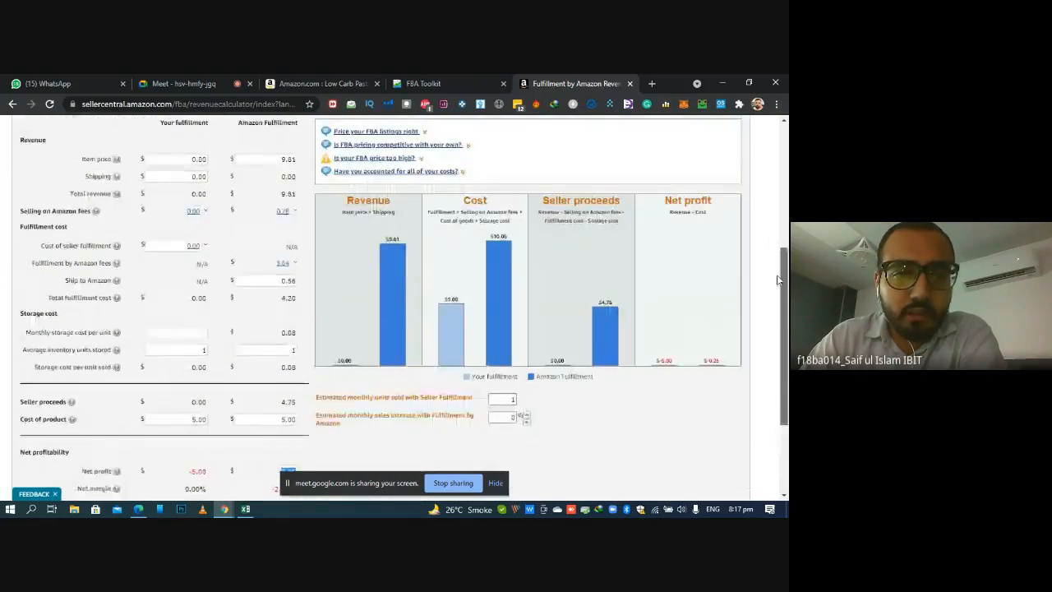
scroll(779, 280, down, 1)
scroll(778, 281, up, 1)
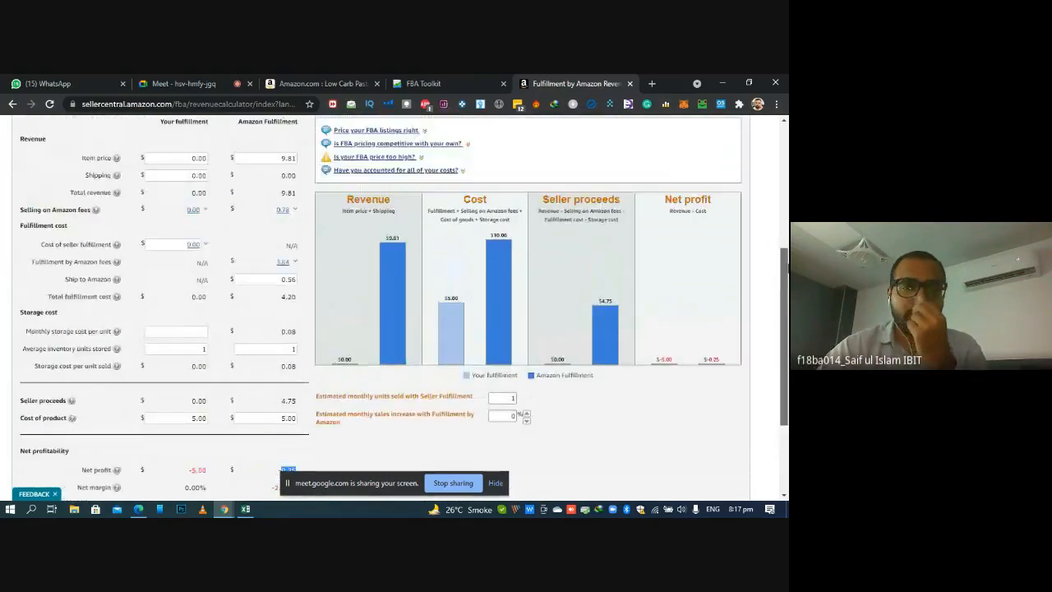
scroll(546, 244, up, 1)
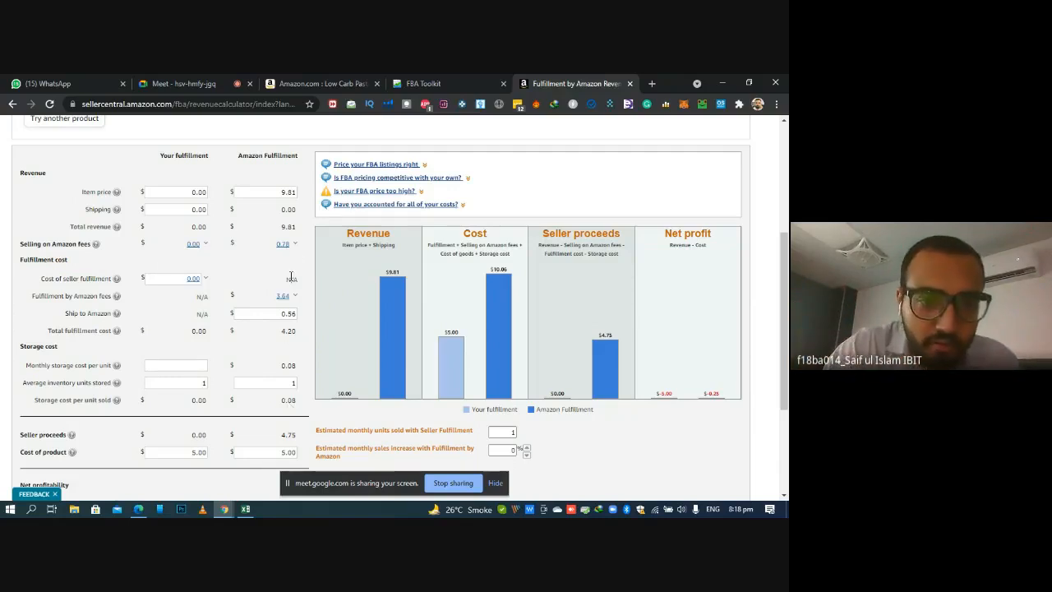
Switch to the ROI & Ordering workbook in Excel and enter 0.78 as the Referral Fee in Q2
click(245, 509)
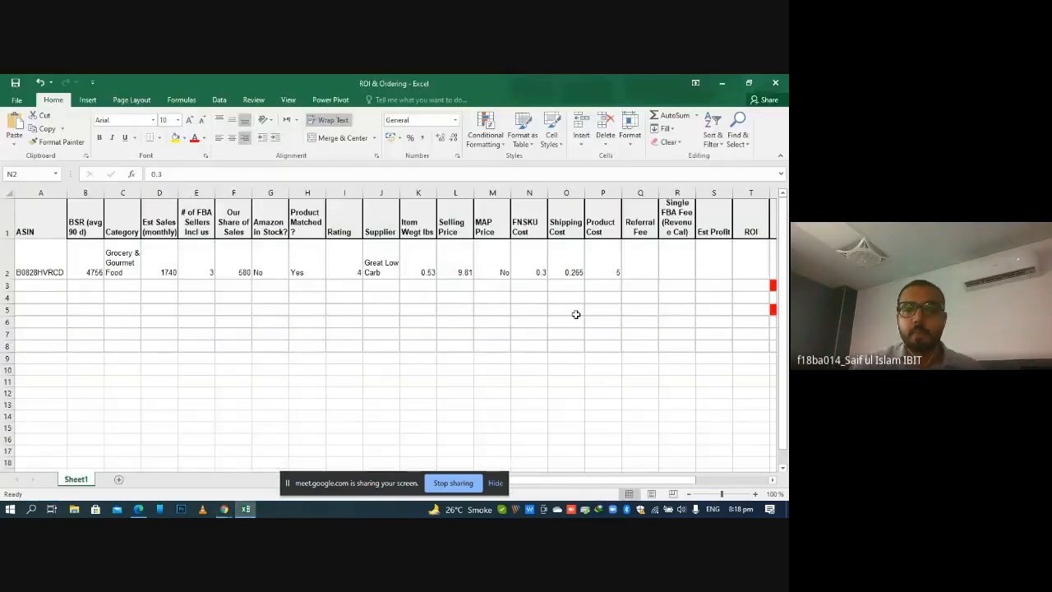
click(654, 274)
text(0.78)
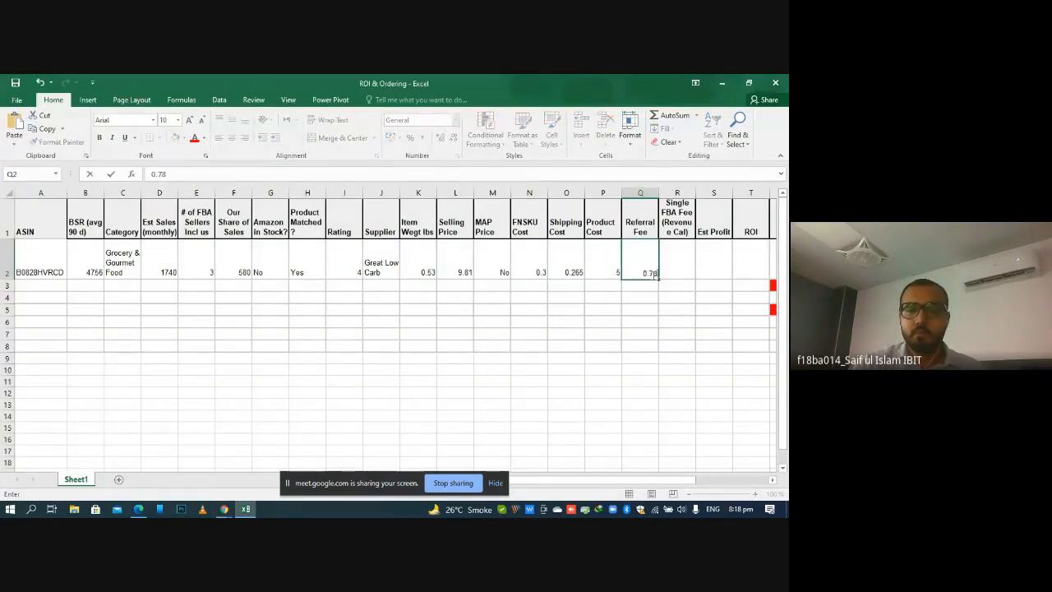
key(Return)
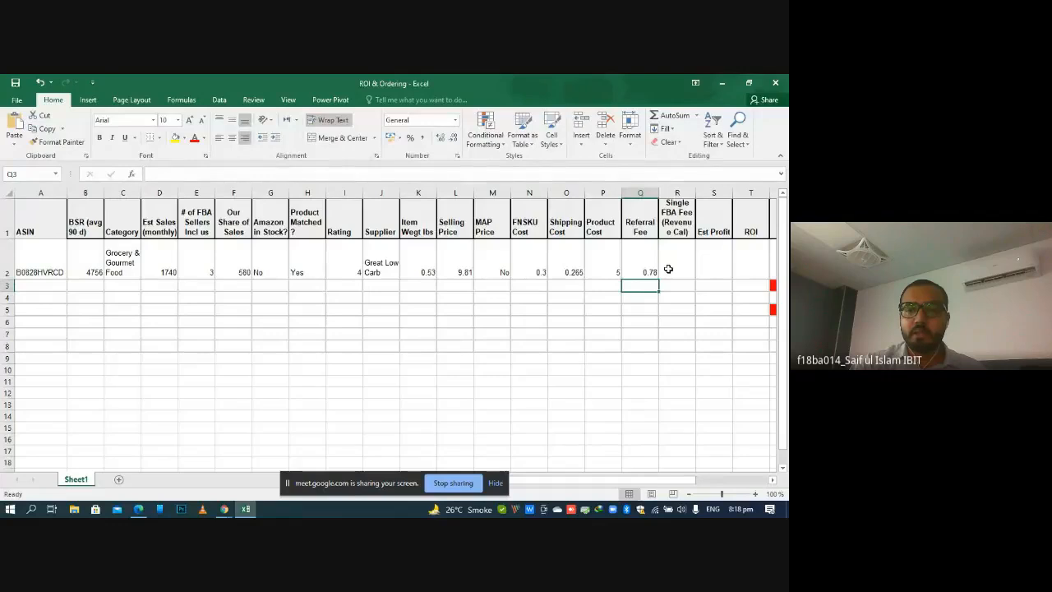
Check the Fulfillment by Amazon fee in the FBA calculator and enter 3.64 as the Single FBA Fee in R2
click(669, 269)
click(246, 510)
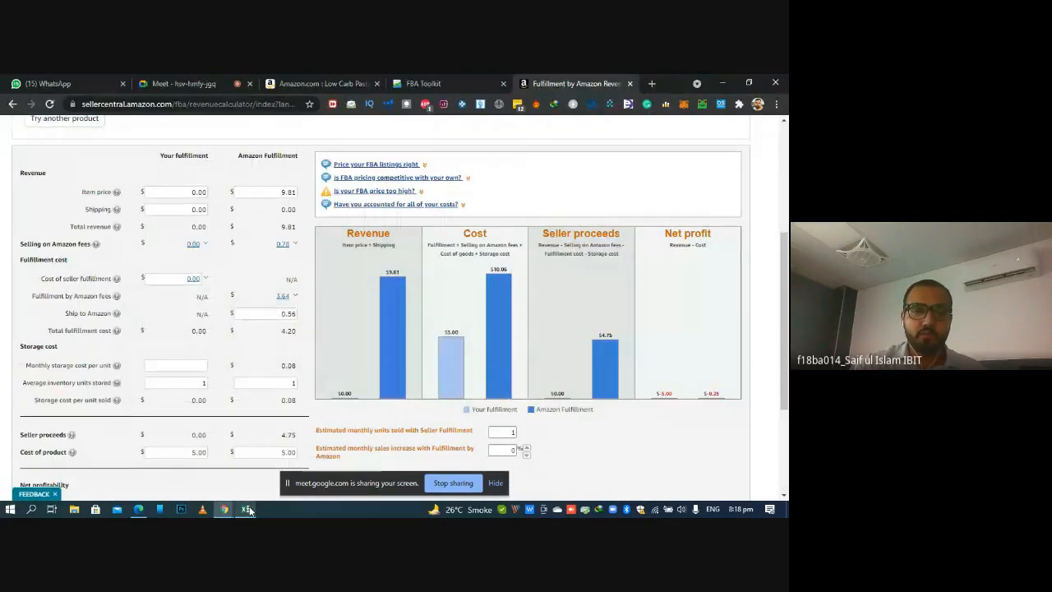
click(246, 510)
click(679, 263)
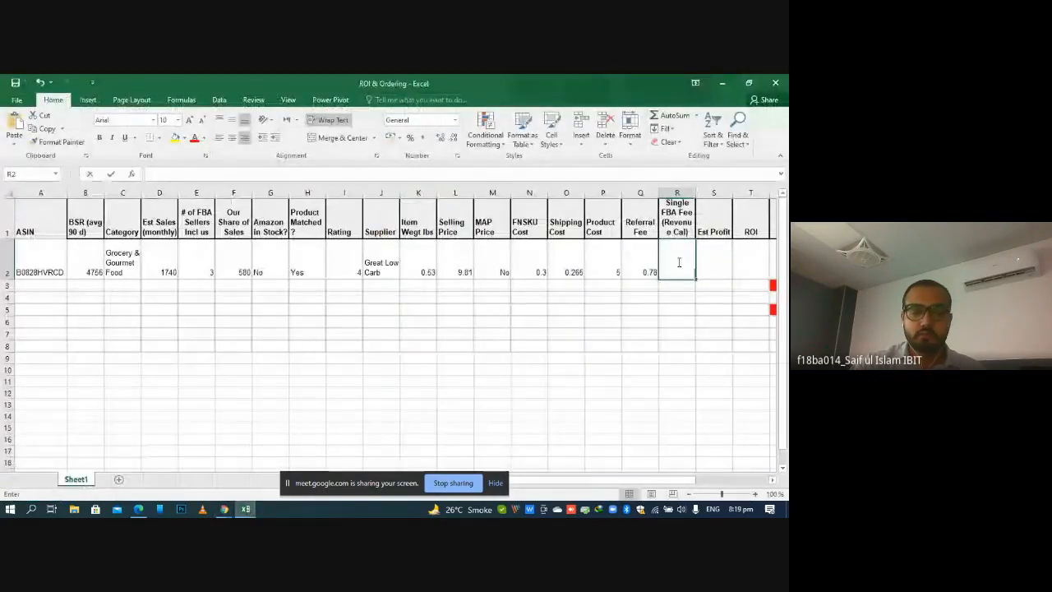
text(3.64)
key(Return)
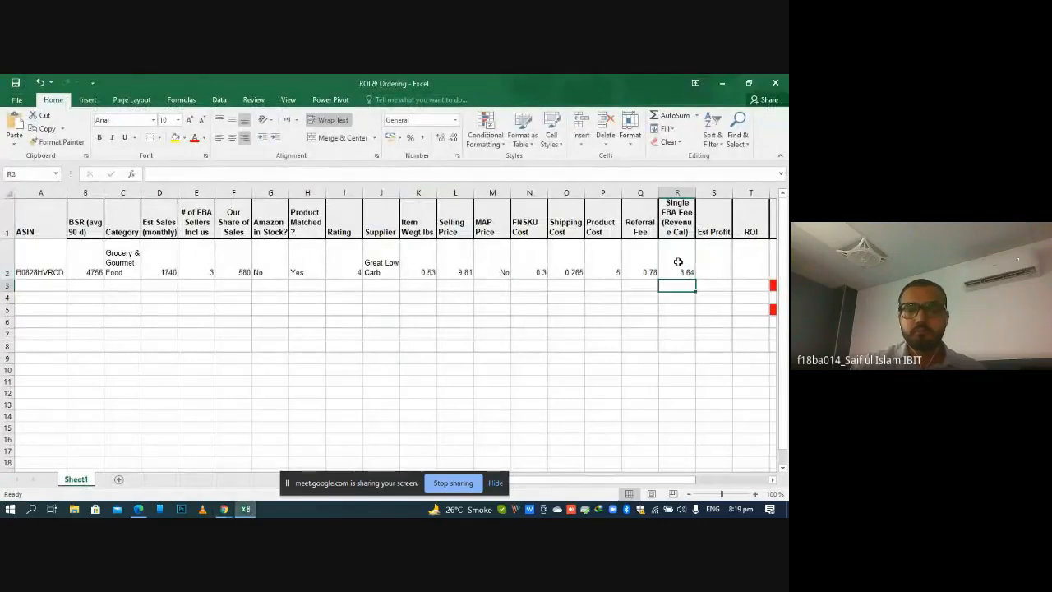
Bring the sheet's remaining profit and sourcing columns into view and open the Est Profit cell S2 for editing
click(661, 329)
key(Right)
key(Right)
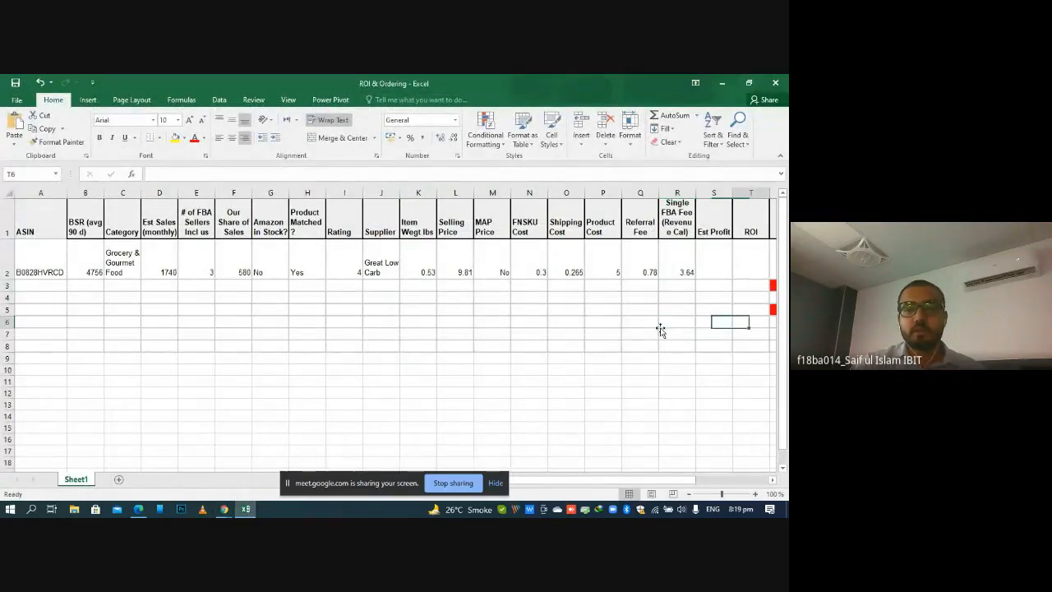
key(Right)
key(Right)
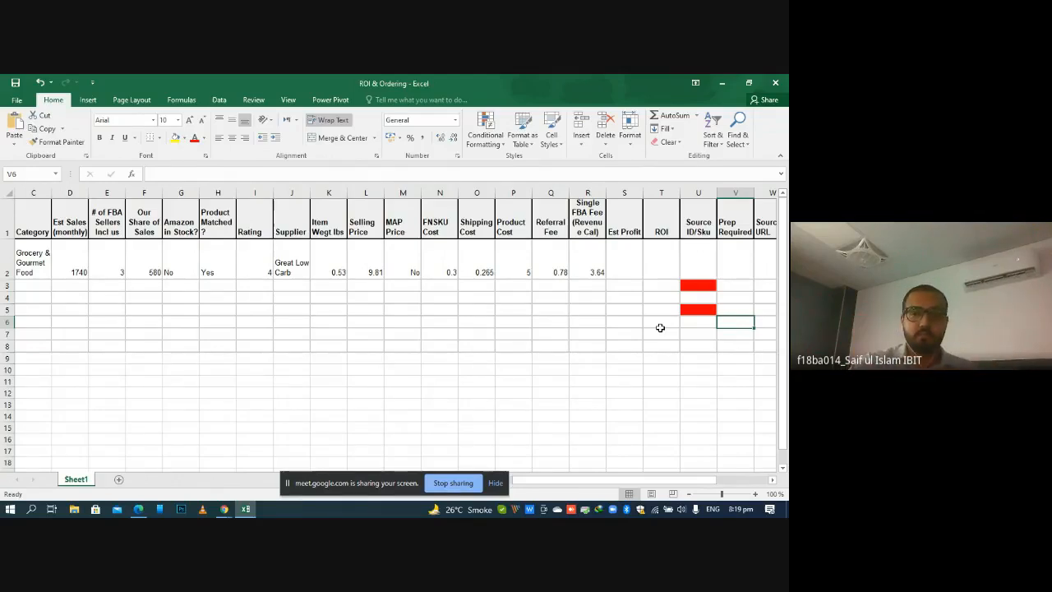
click(631, 258)
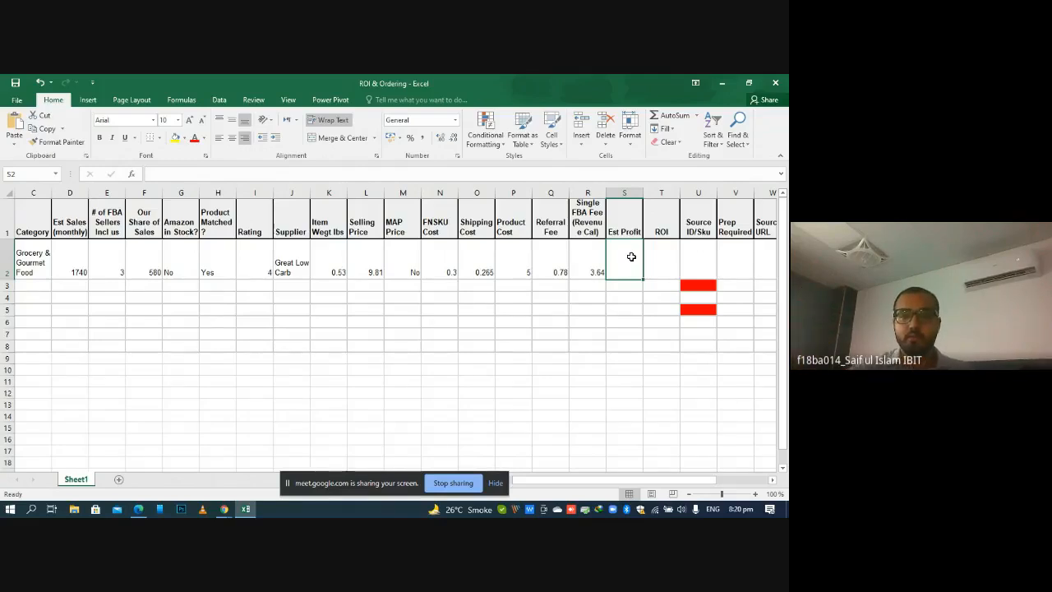
double_click(632, 257)
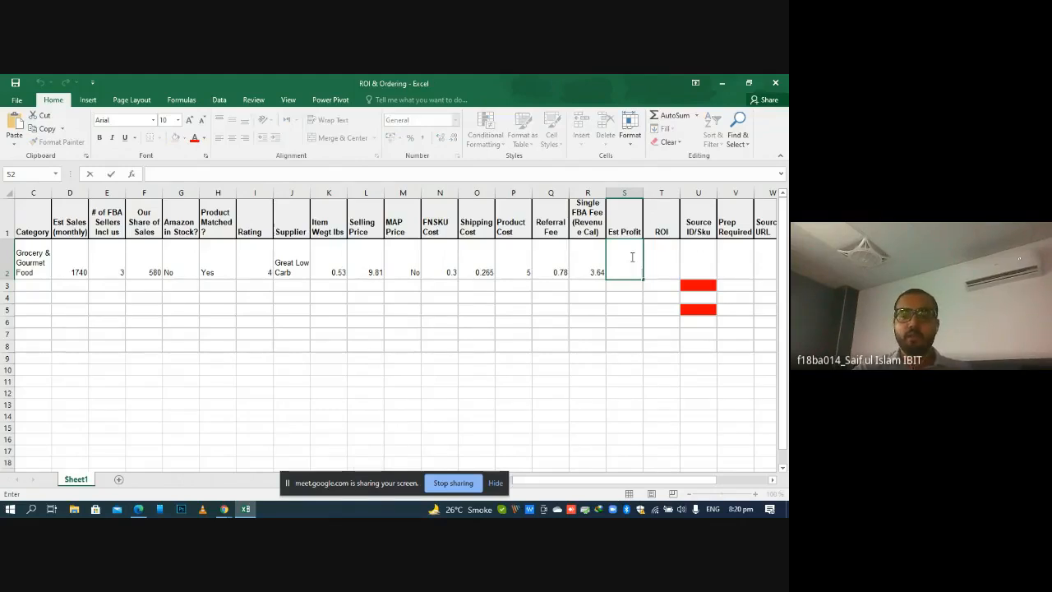
Switch to Chrome, revisit both revenue calculators and open the Sellerboard FBA Calculator for the Amazon listing
click(224, 509)
click(337, 81)
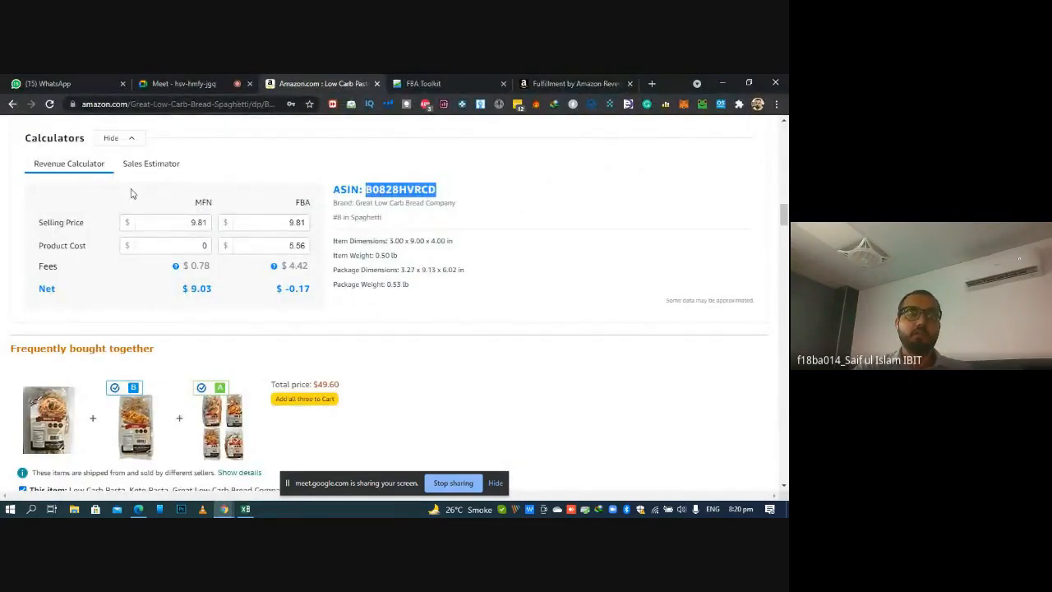
click(592, 80)
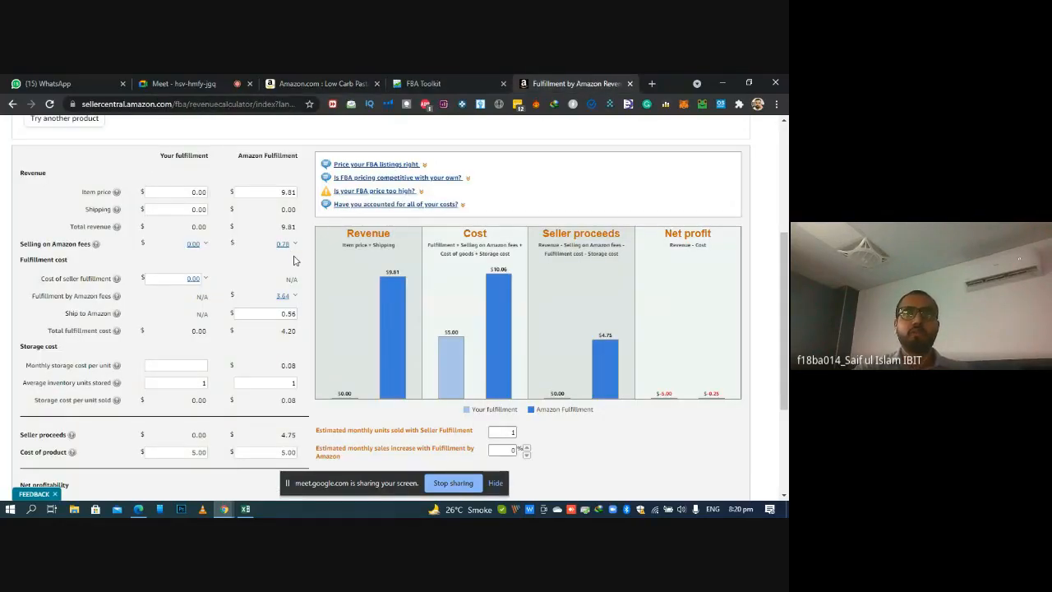
click(370, 80)
scroll(788, 165, up, 20)
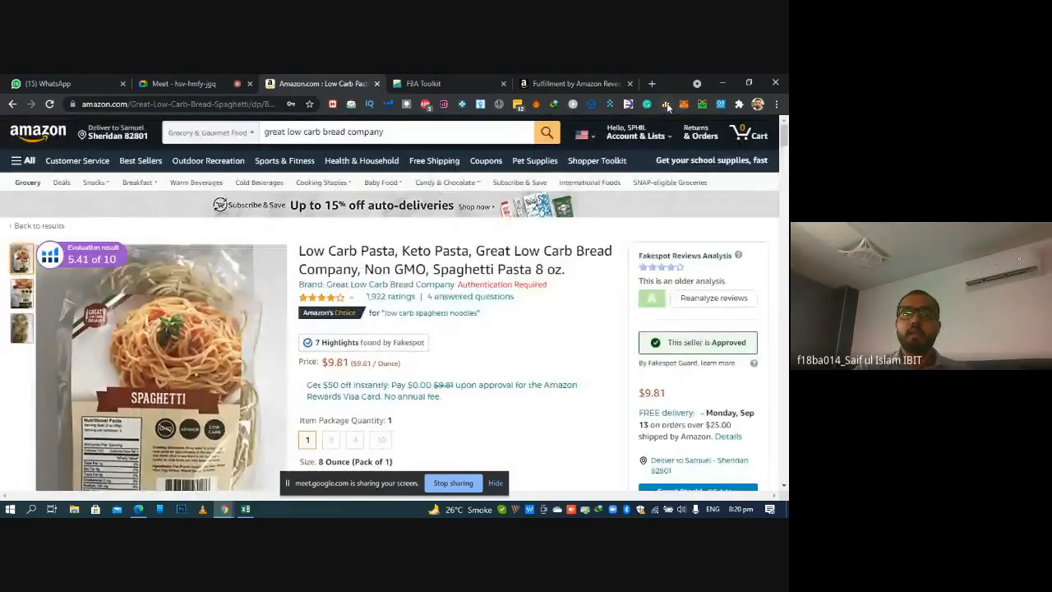
click(667, 103)
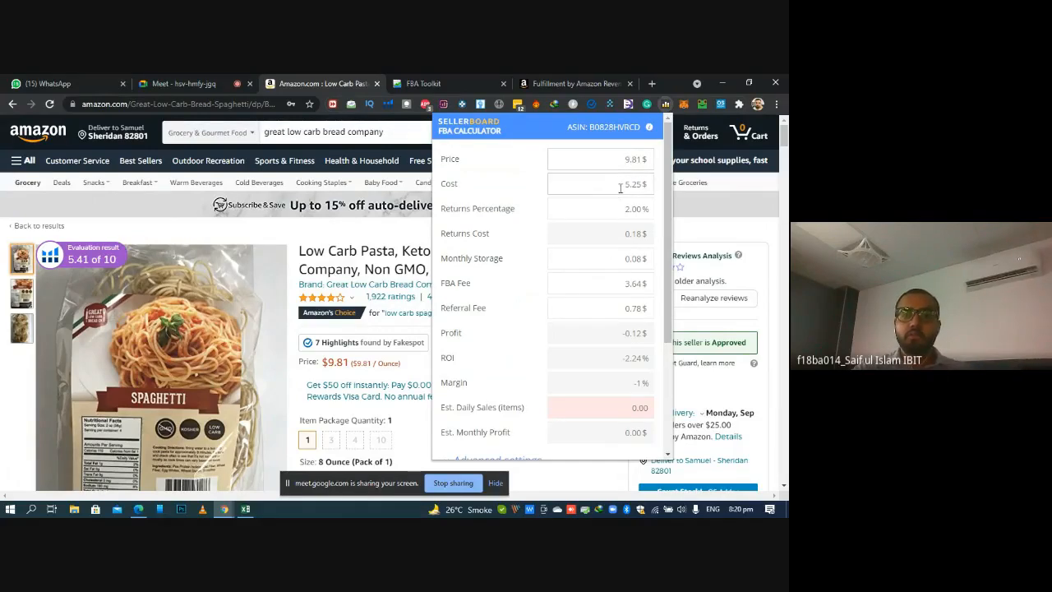
Examine the cost, returns percentage and returns cost in the Sellerboard FBA Calculator
click(621, 187)
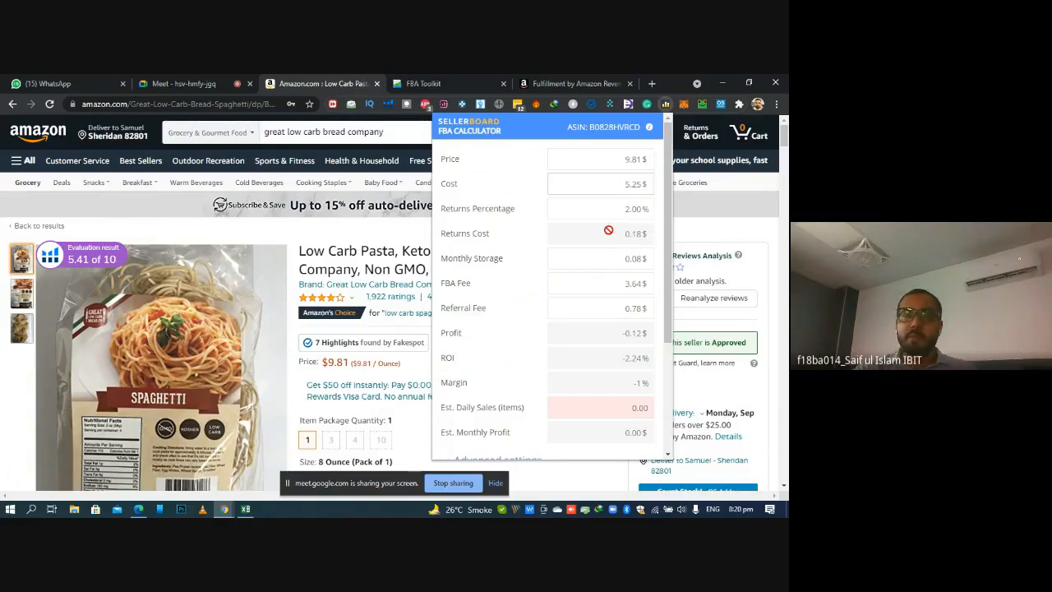
click(605, 208)
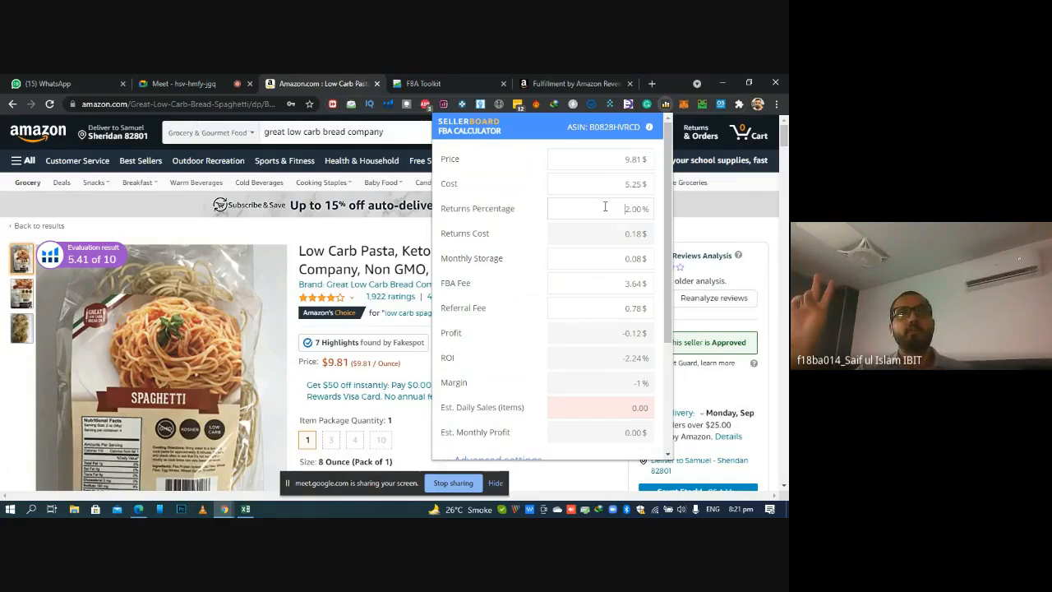
double_click(605, 206)
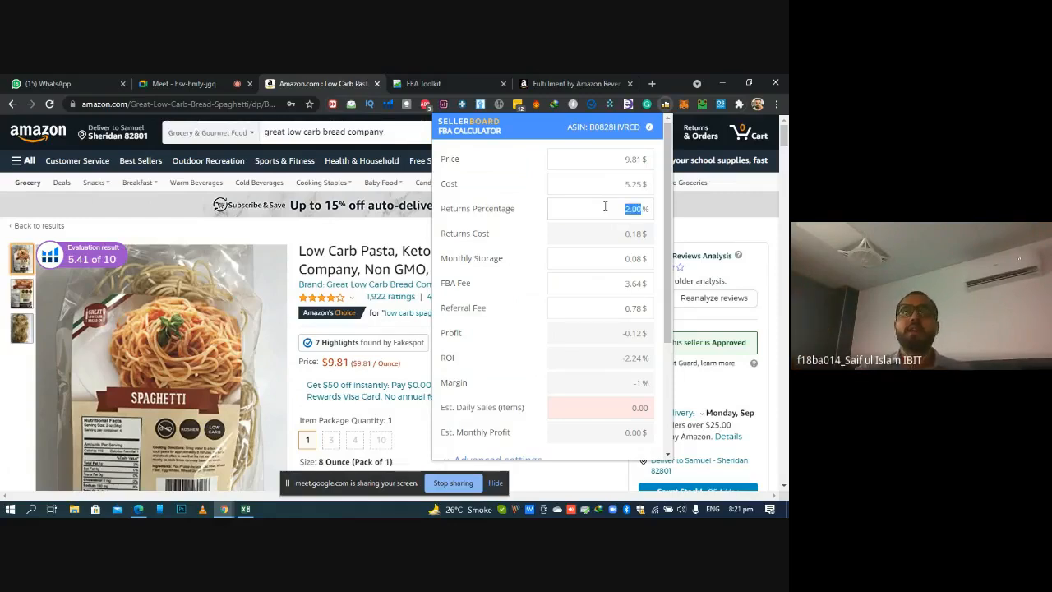
click(613, 230)
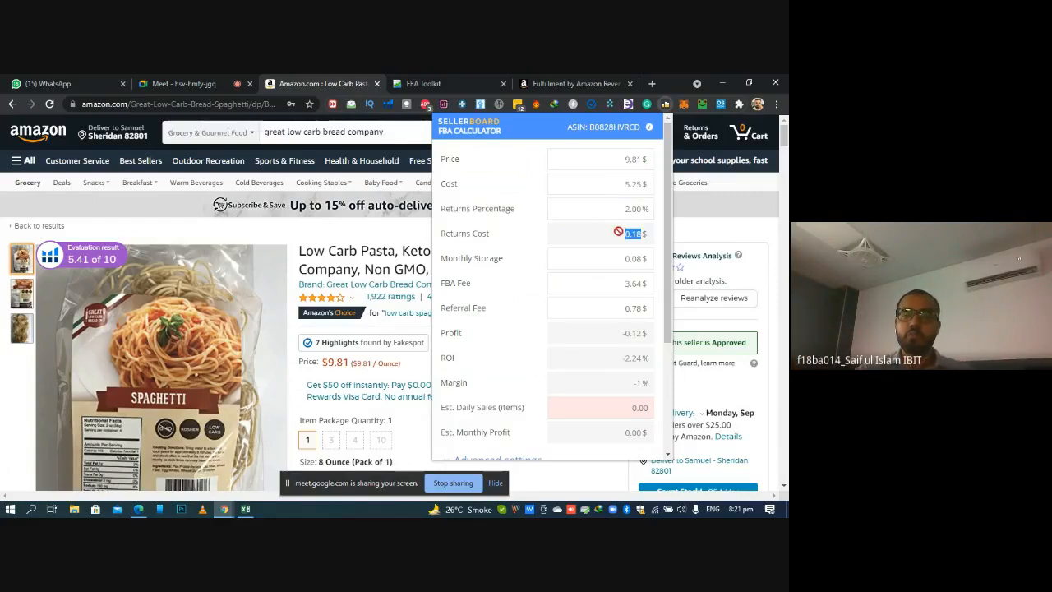
Review the fee and profit fields in the Sellerboard calculator and re-enter 5.25 as the Cost
drag(665, 194, 665, 212)
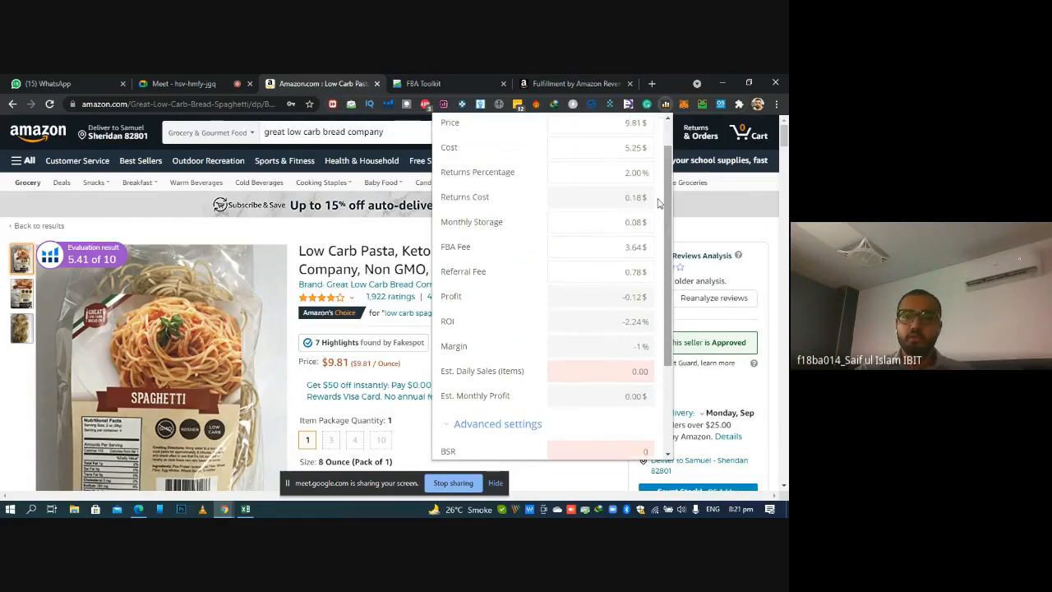
click(624, 147)
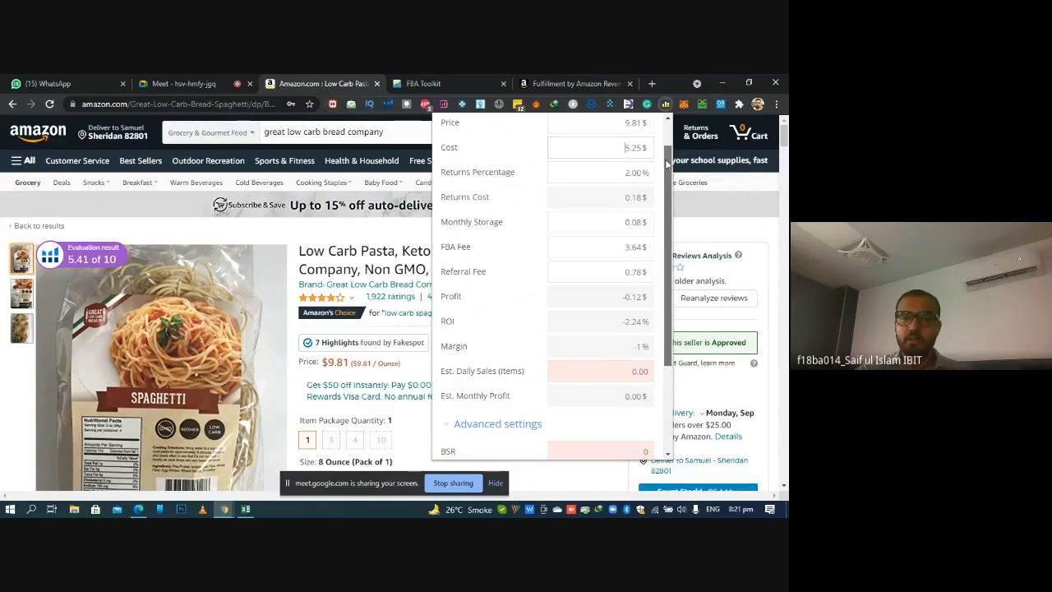
drag(665, 159, 665, 163)
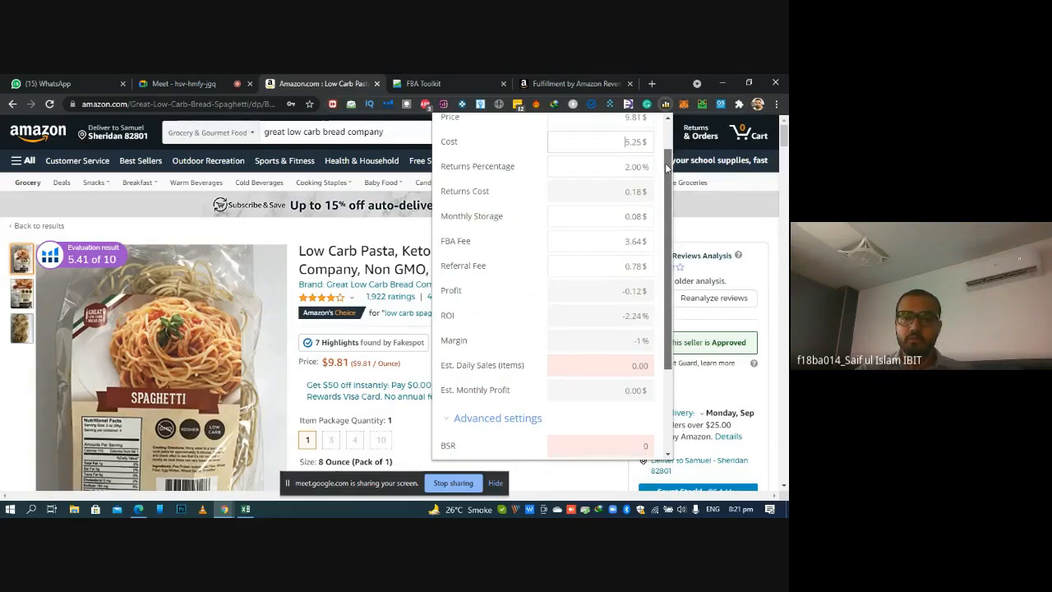
drag(665, 204, 666, 192)
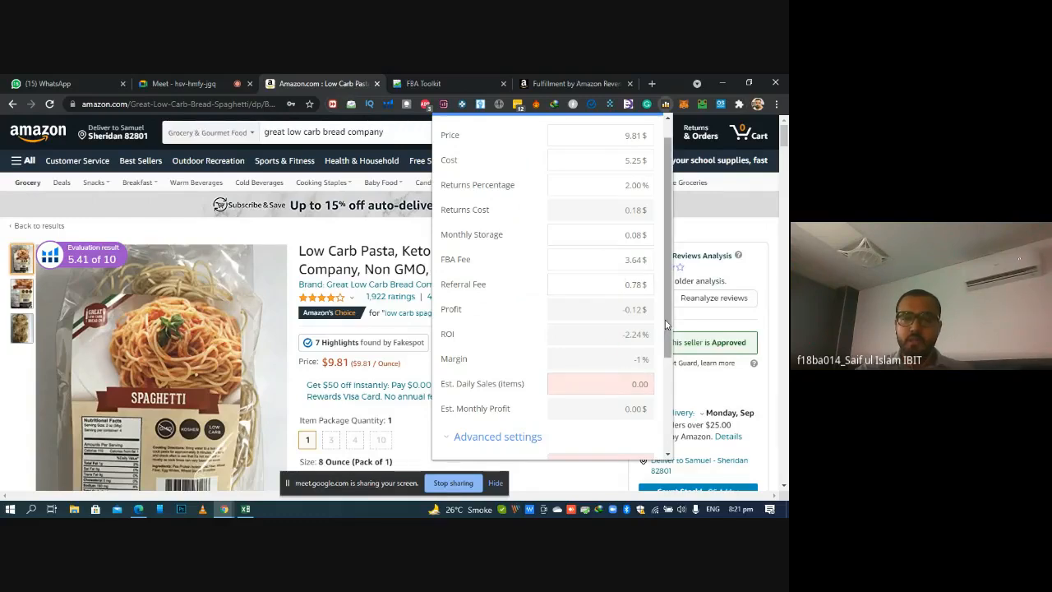
drag(668, 300, 668, 264)
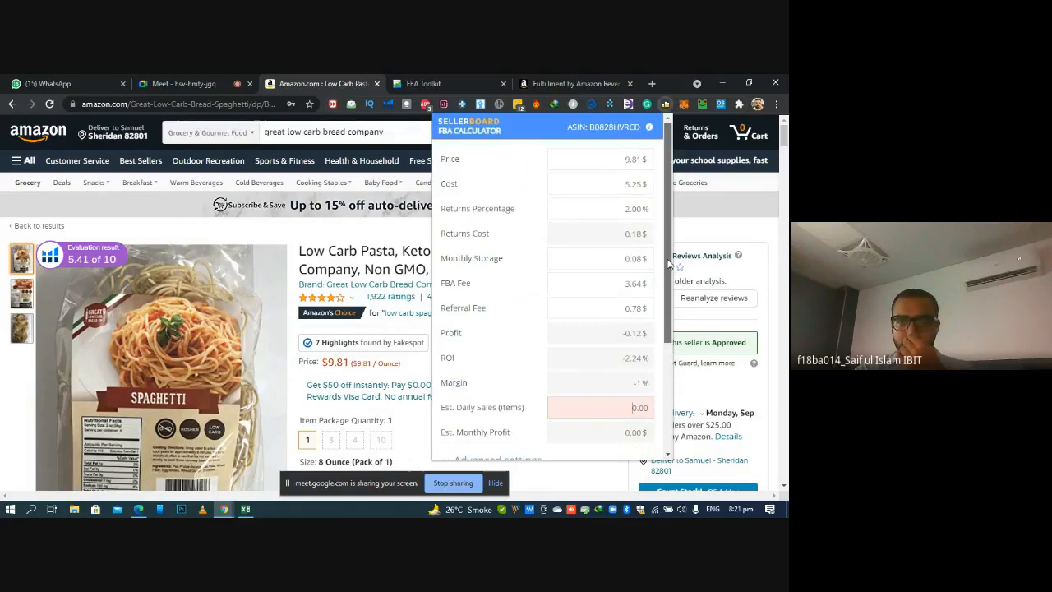
double_click(615, 183)
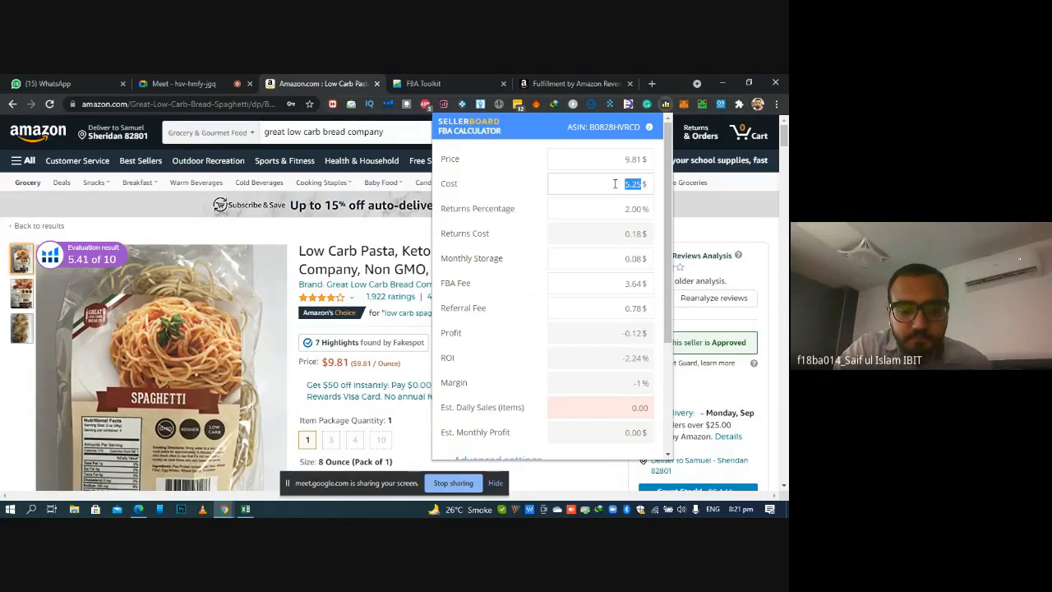
text(5.25)
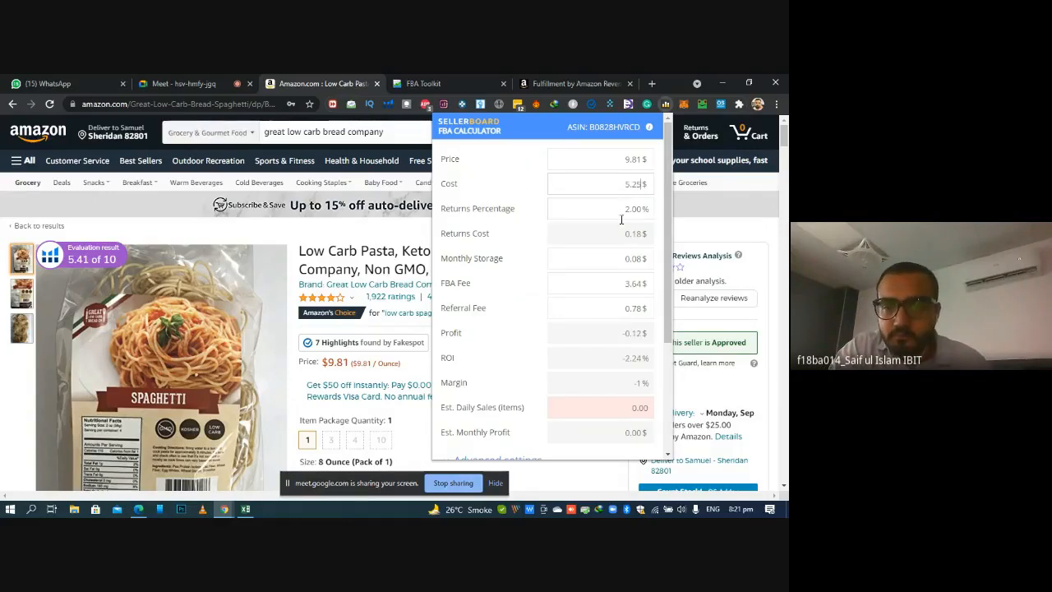
Check the calculator's advanced settings, collapse them and set Est. Daily Sales to 150 items
drag(666, 234, 667, 316)
scroll(667, 316, down, 1)
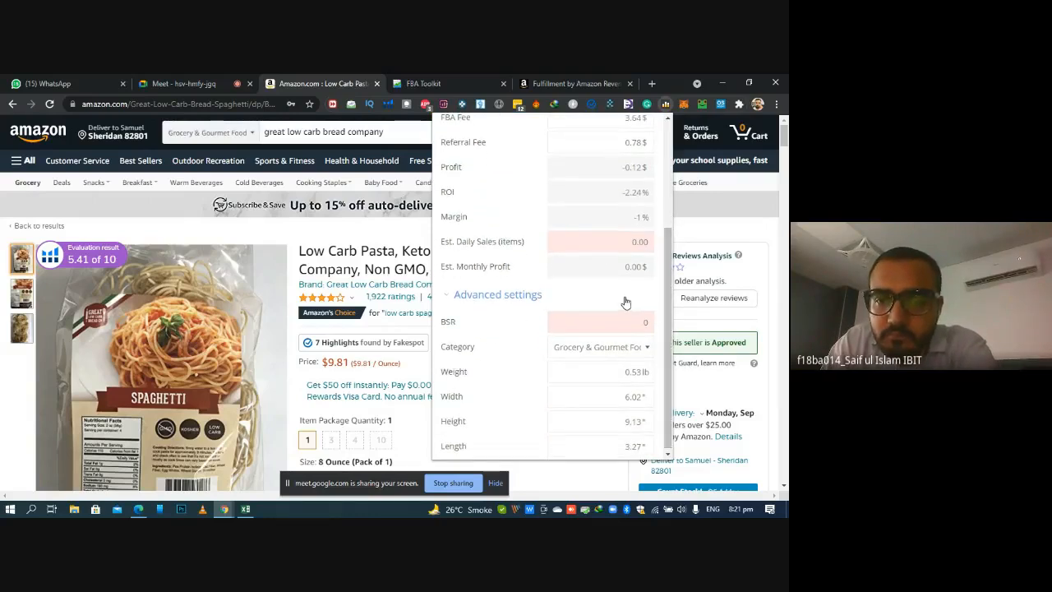
scroll(624, 303, up, 3)
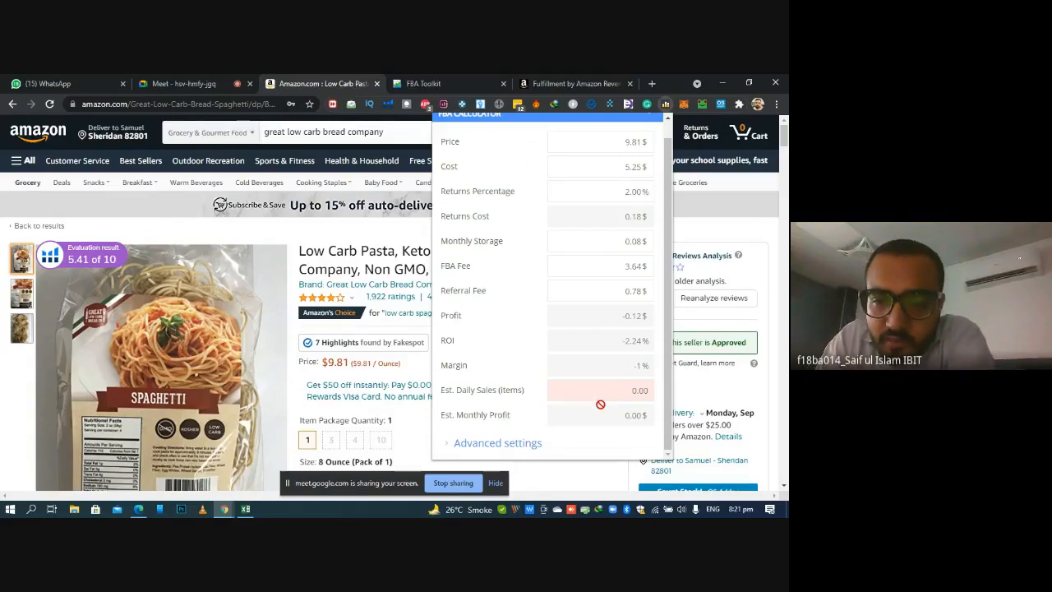
double_click(630, 387)
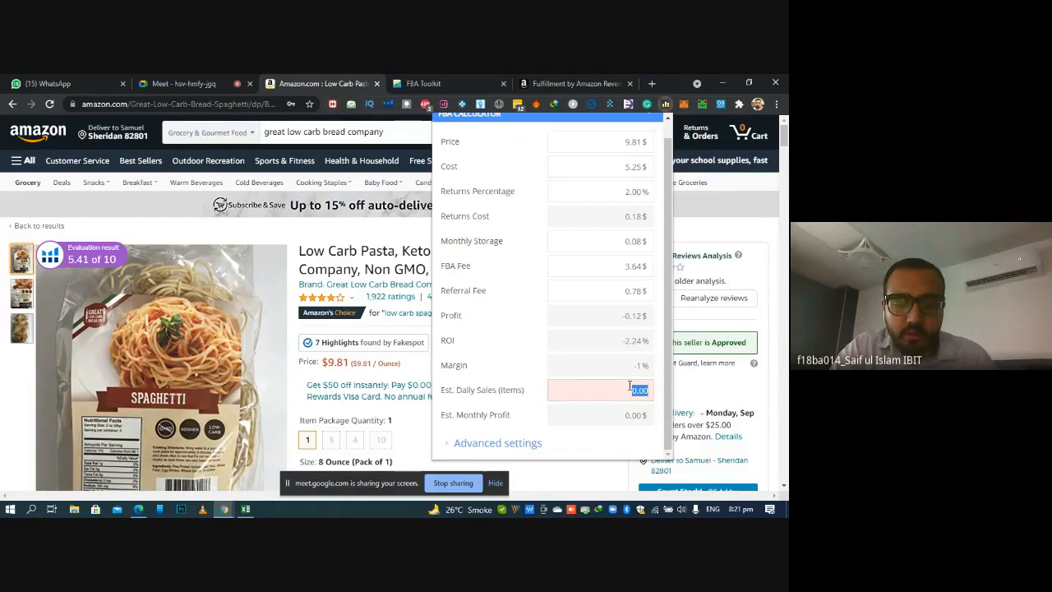
text(150)
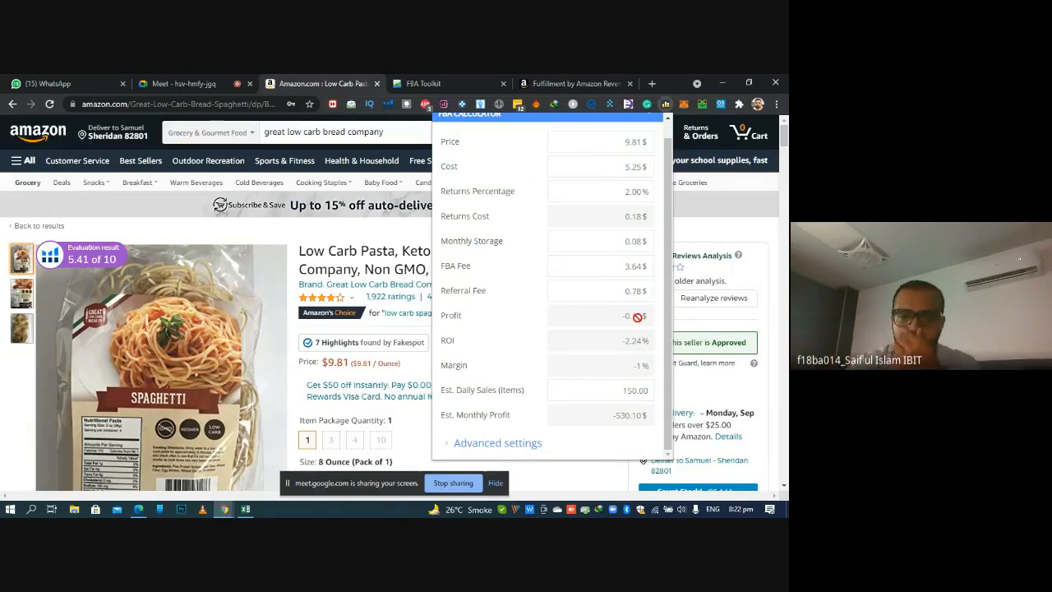
Try a Returns Percentage of 4% in the calculator and restore it to 2%
click(610, 192)
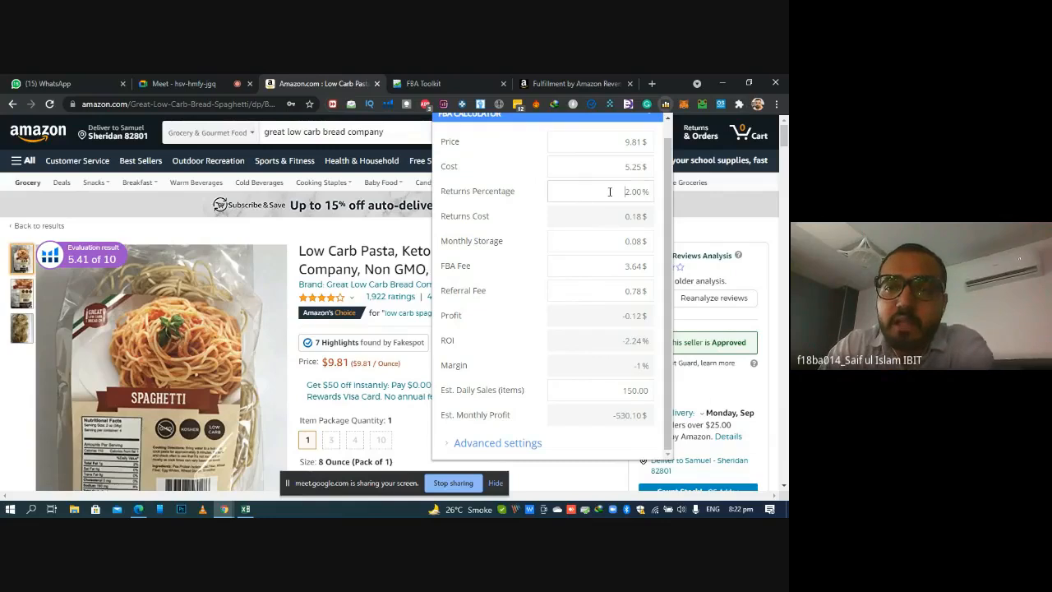
drag(624, 191, 629, 191)
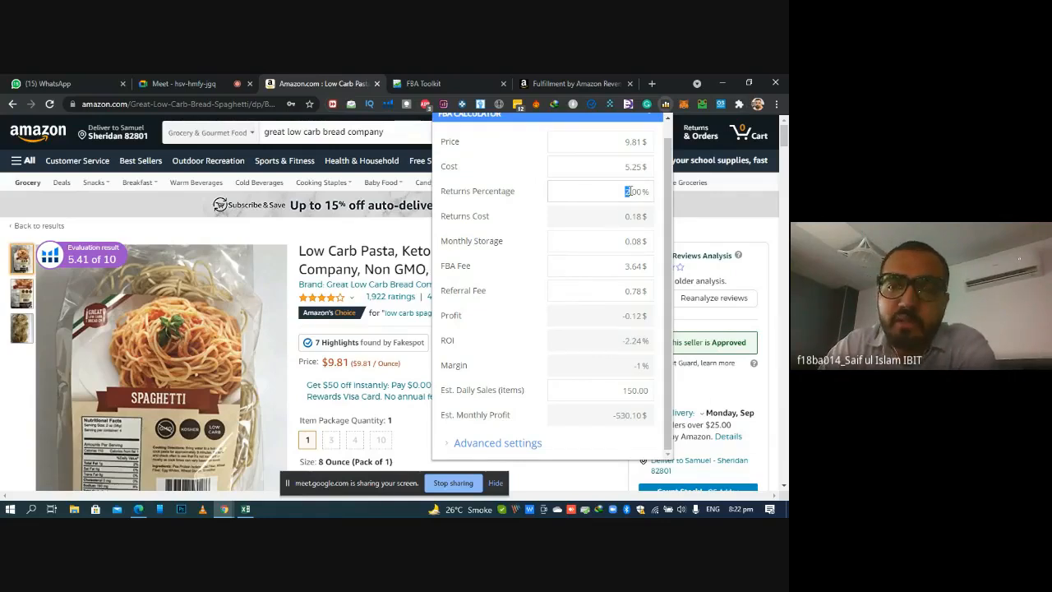
text(4)
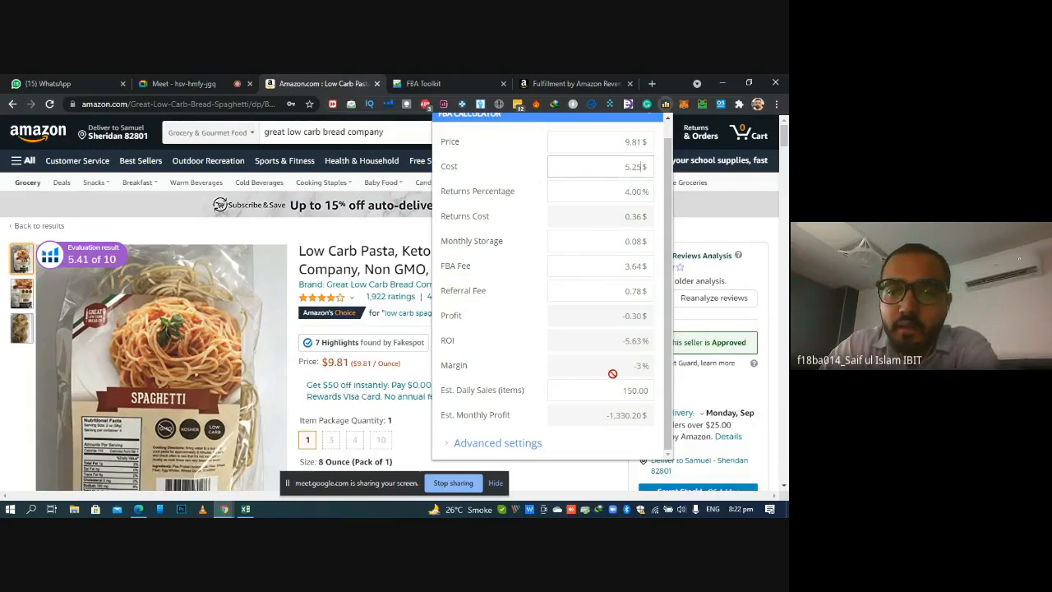
click(628, 194)
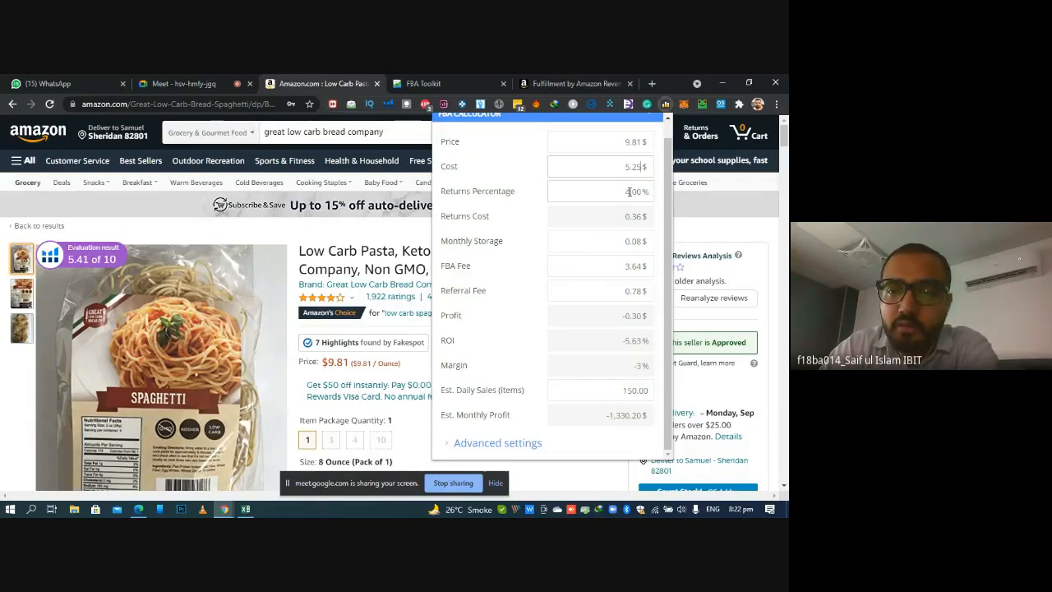
double_click(628, 192)
text(2)
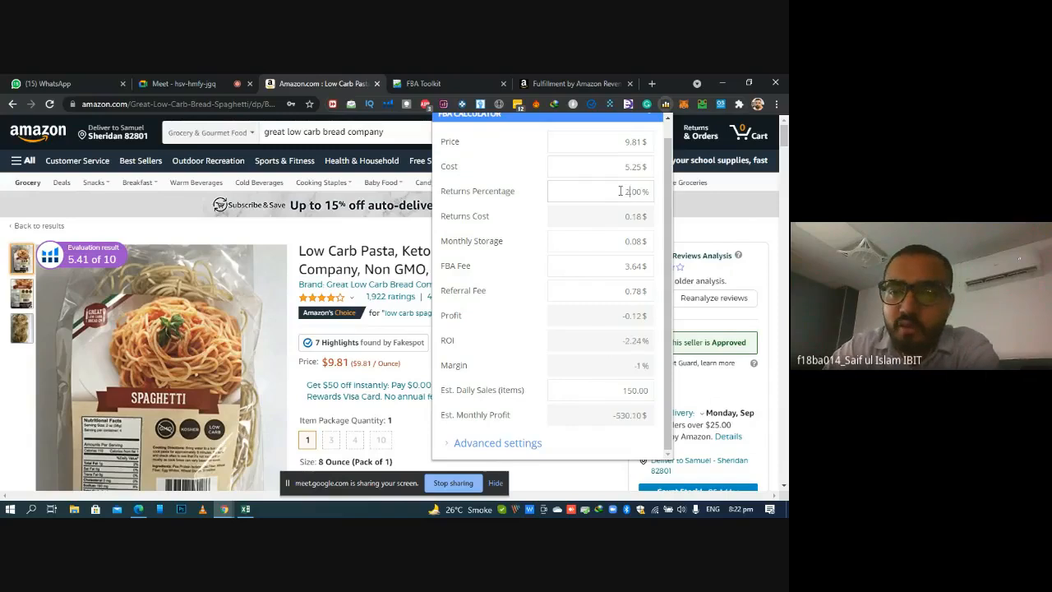
click(517, 173)
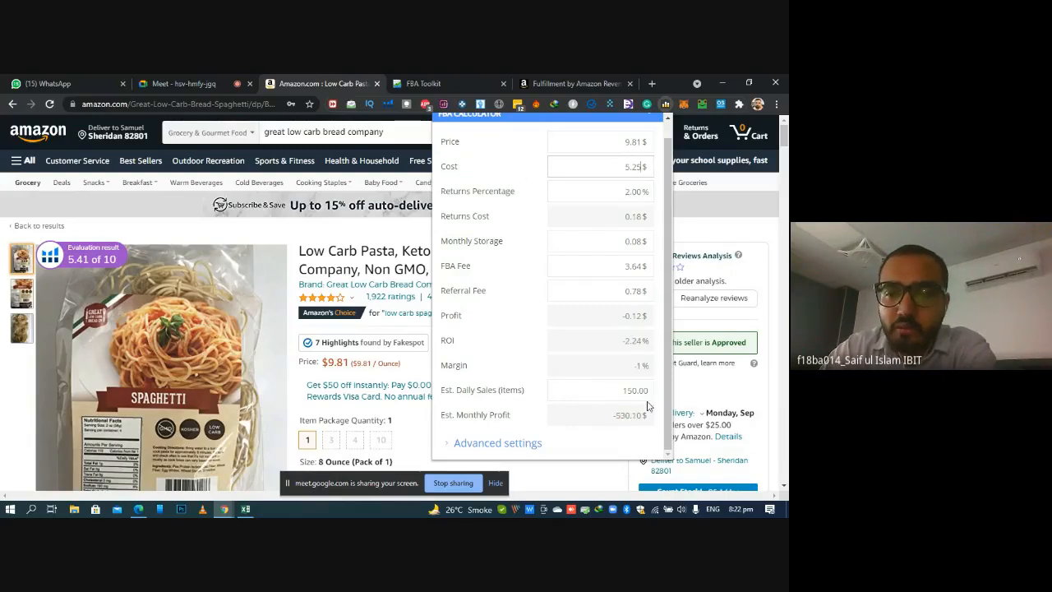
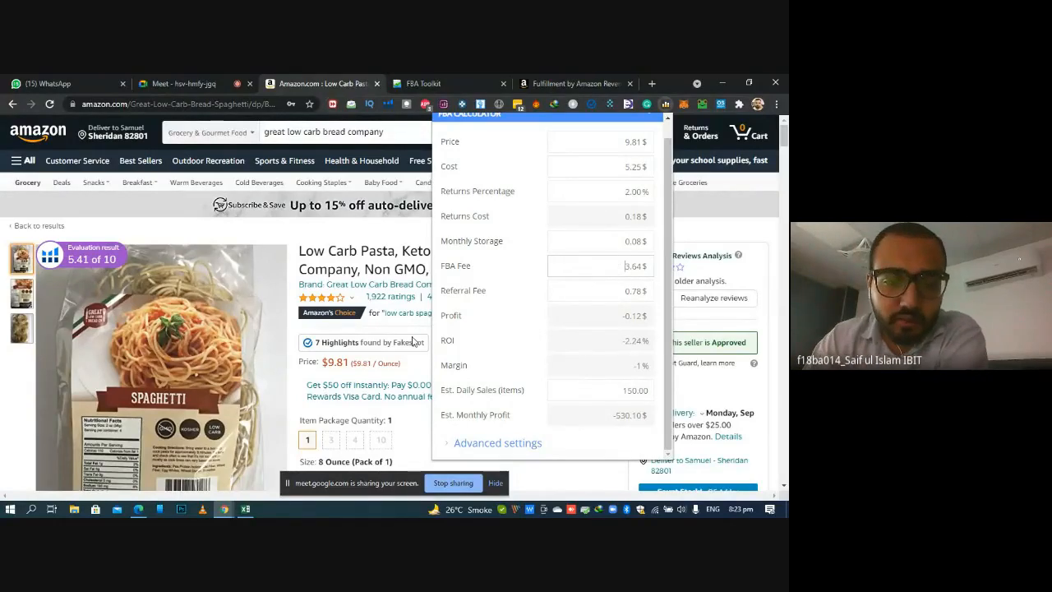
Switch to the ROI & Ordering workbook and calculate Est Profit in S2 with the formula =L2-P2-O2-N2-Q2-R2
key(alt+Tab)
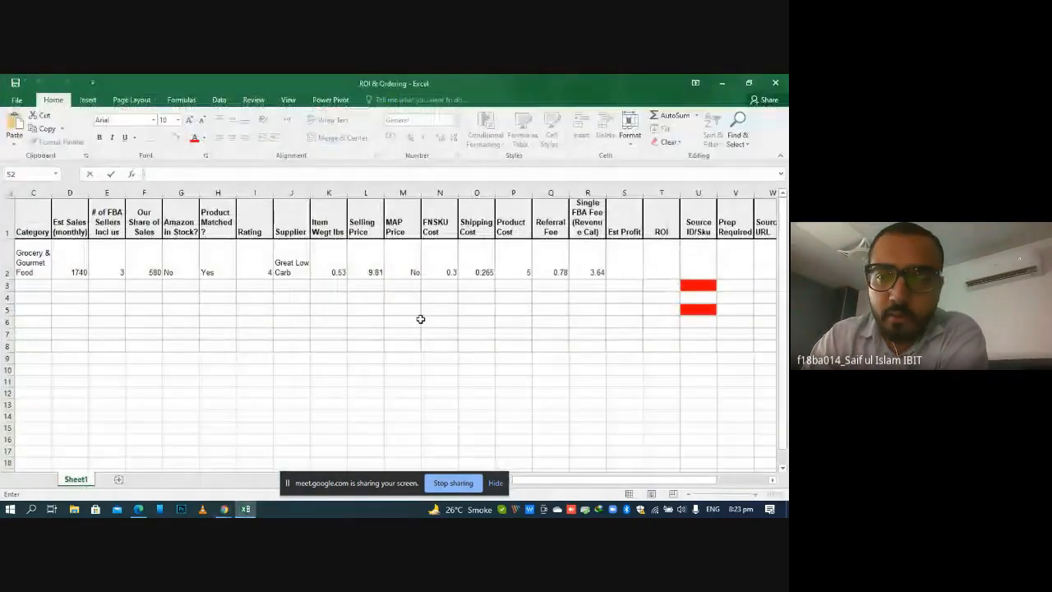
double_click(620, 271)
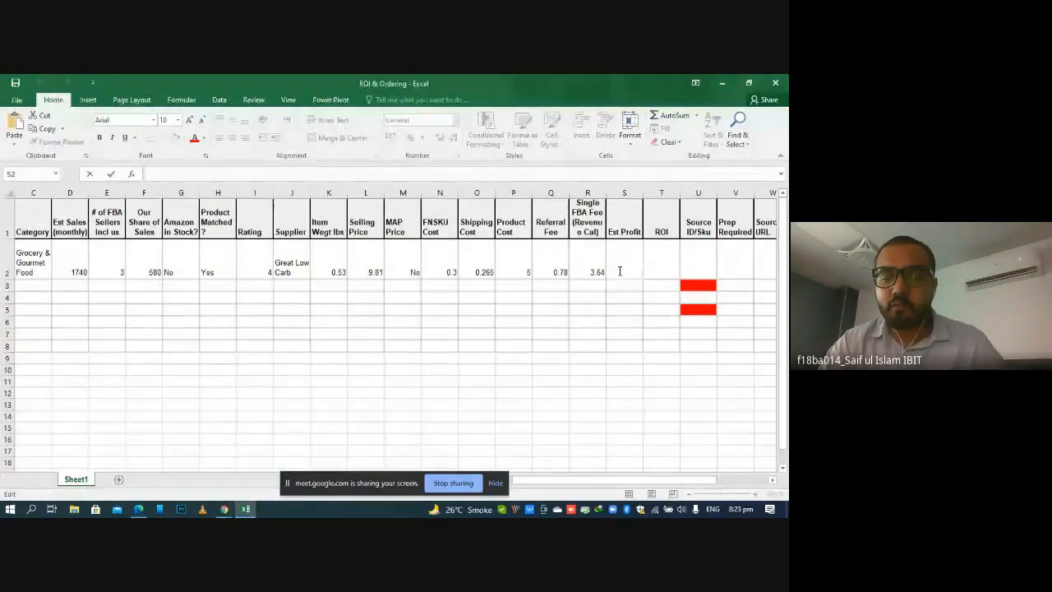
text(=)
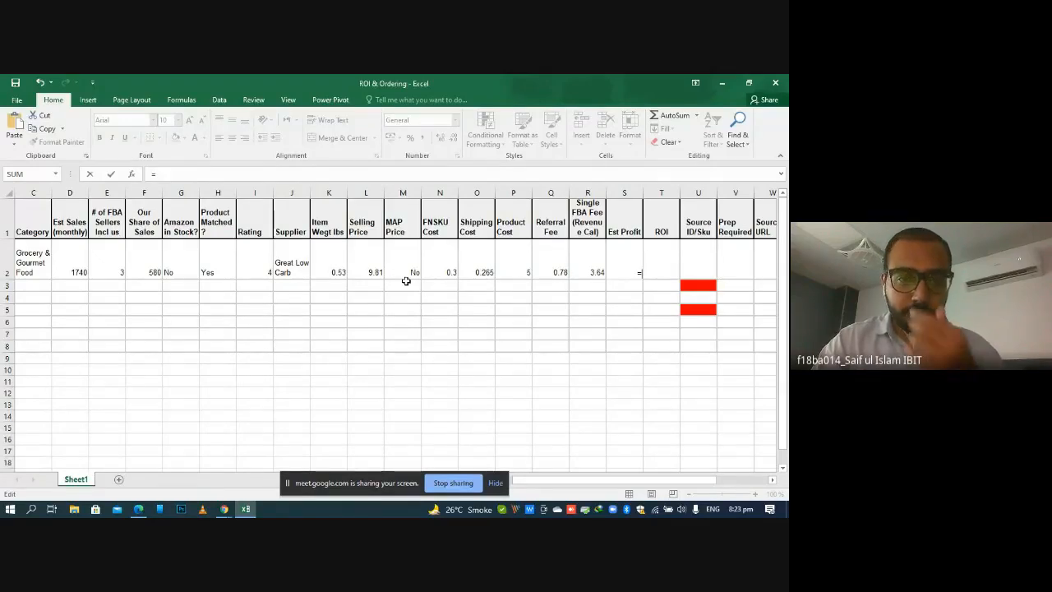
click(365, 253)
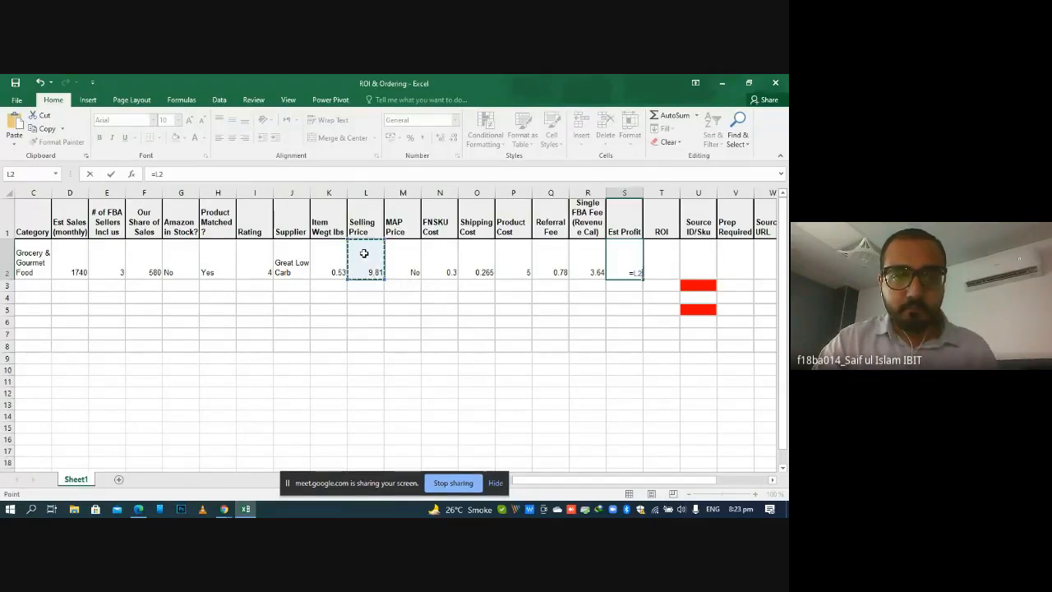
text(-)
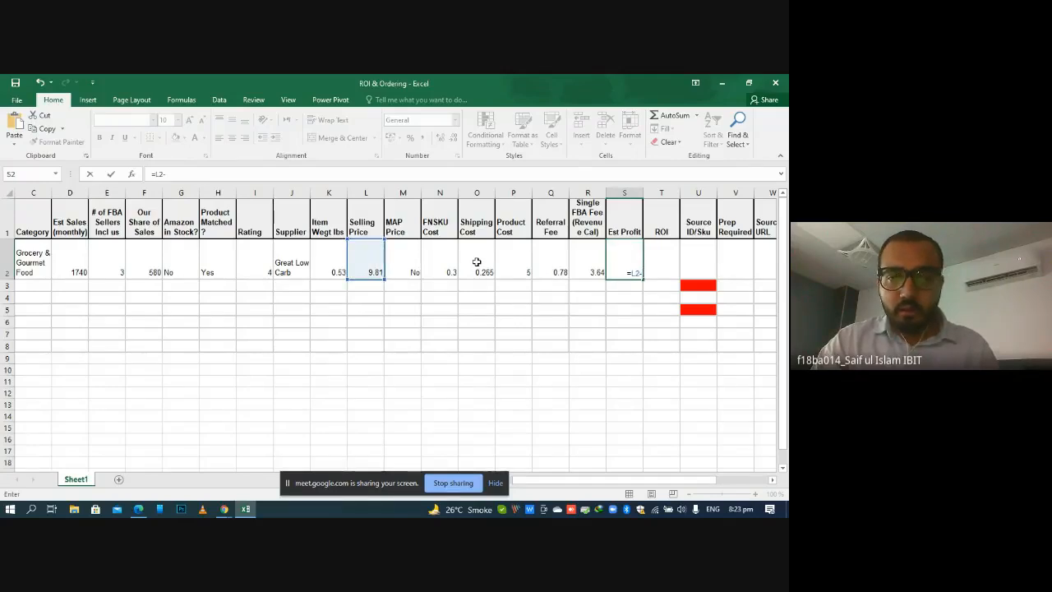
click(510, 258)
text(-)
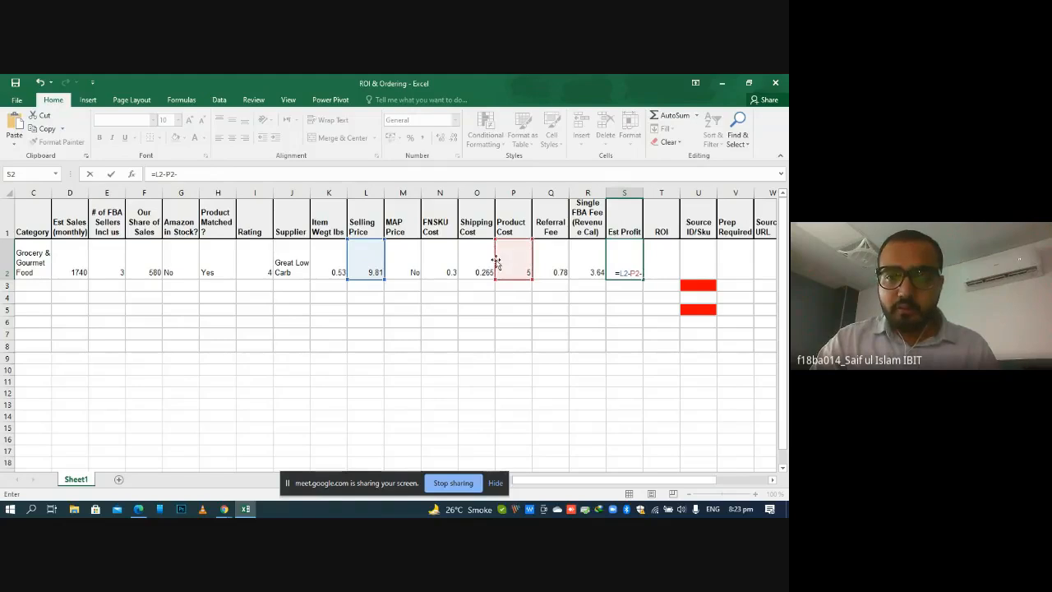
click(476, 269)
text(-)
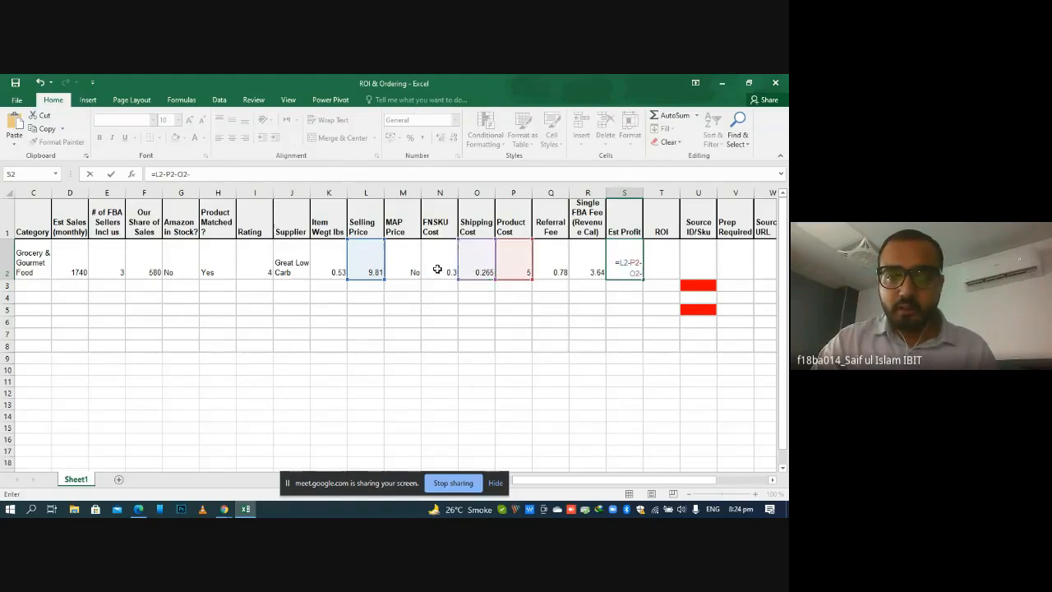
click(437, 269)
text(-)
click(555, 264)
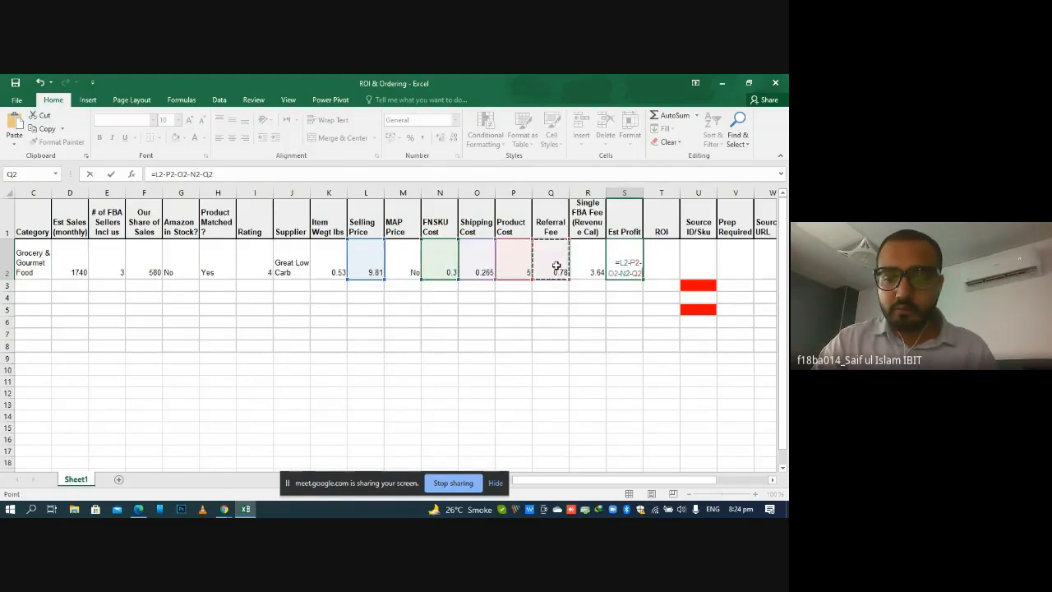
text(-)
click(576, 267)
key(Return)
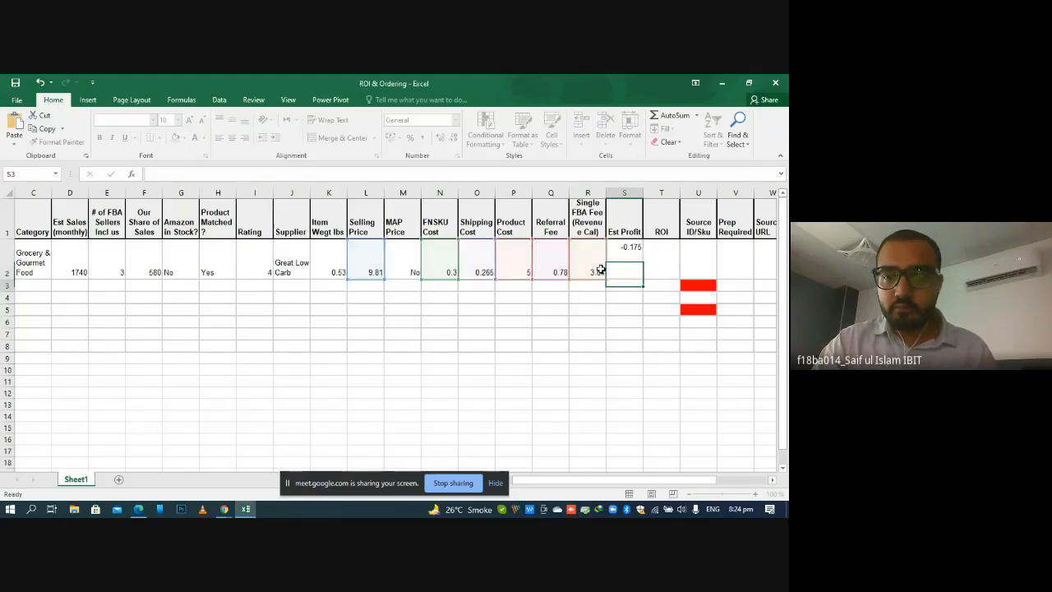
click(617, 323)
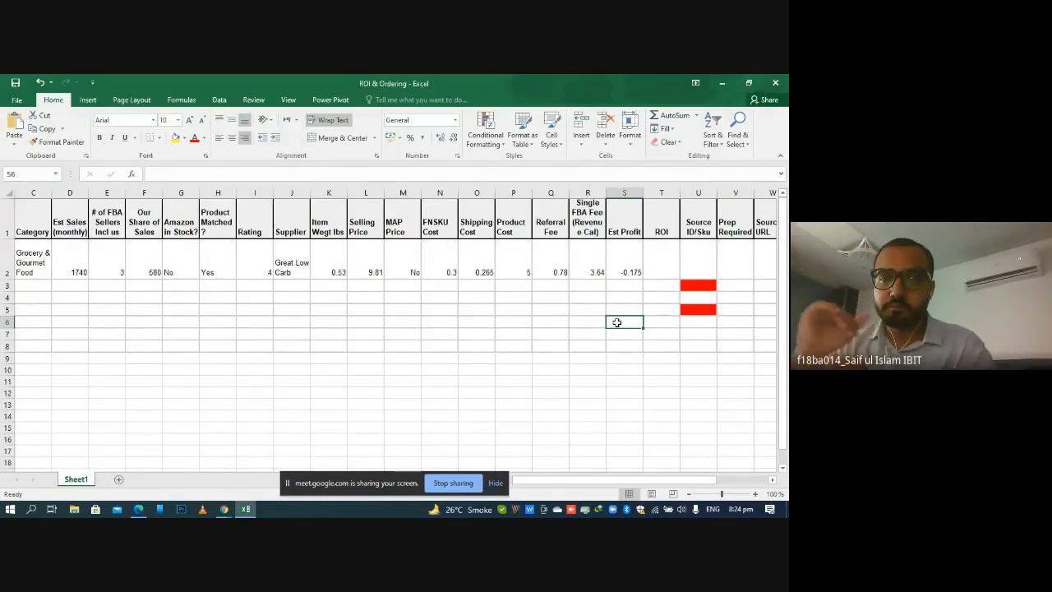
Insert a new column before the ROI column and give it the header "Profit %"
click(665, 263)
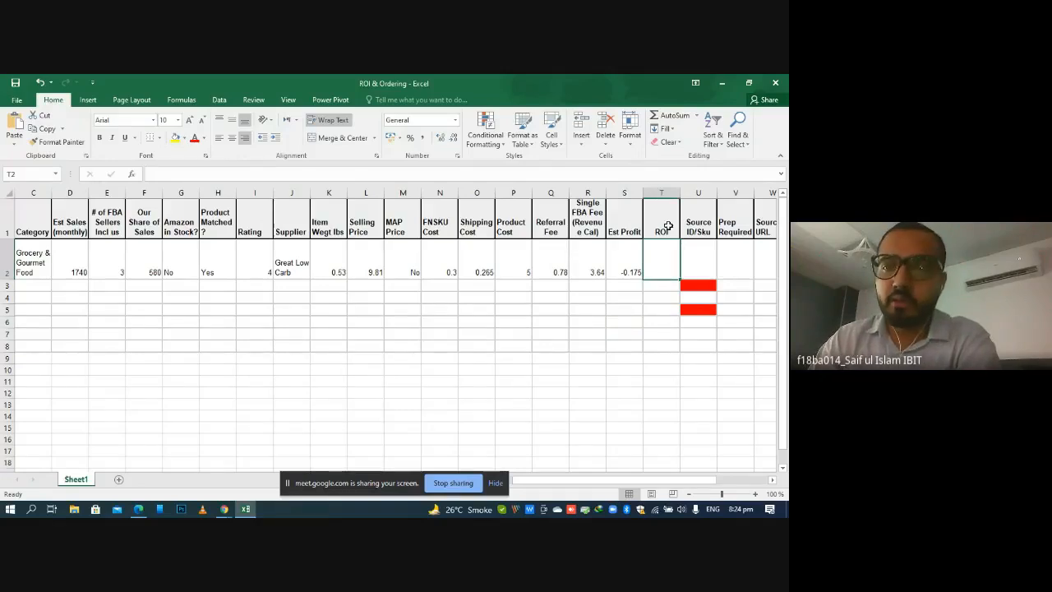
right_click(663, 188)
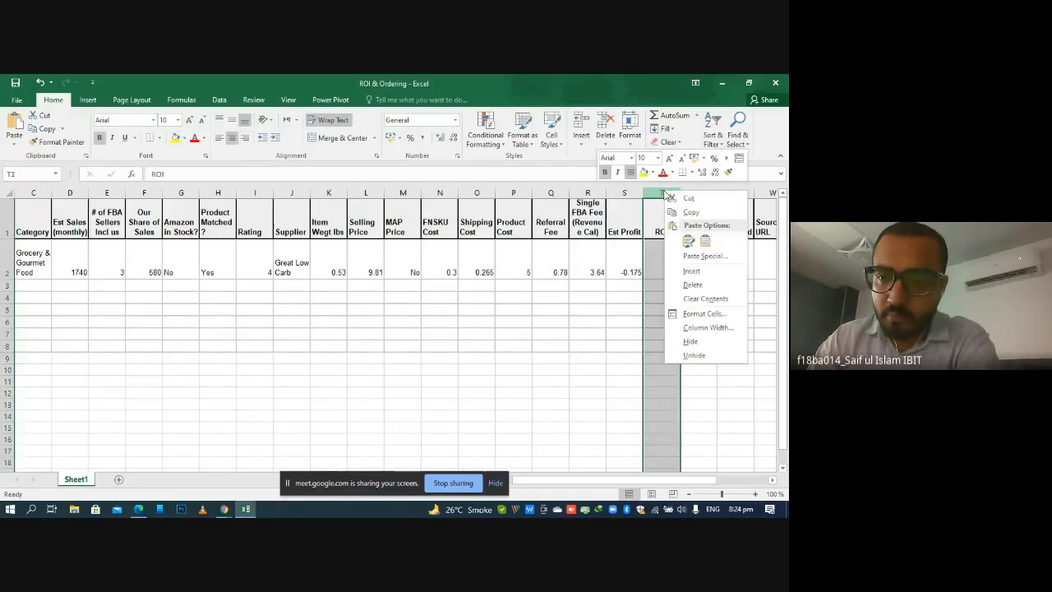
click(703, 270)
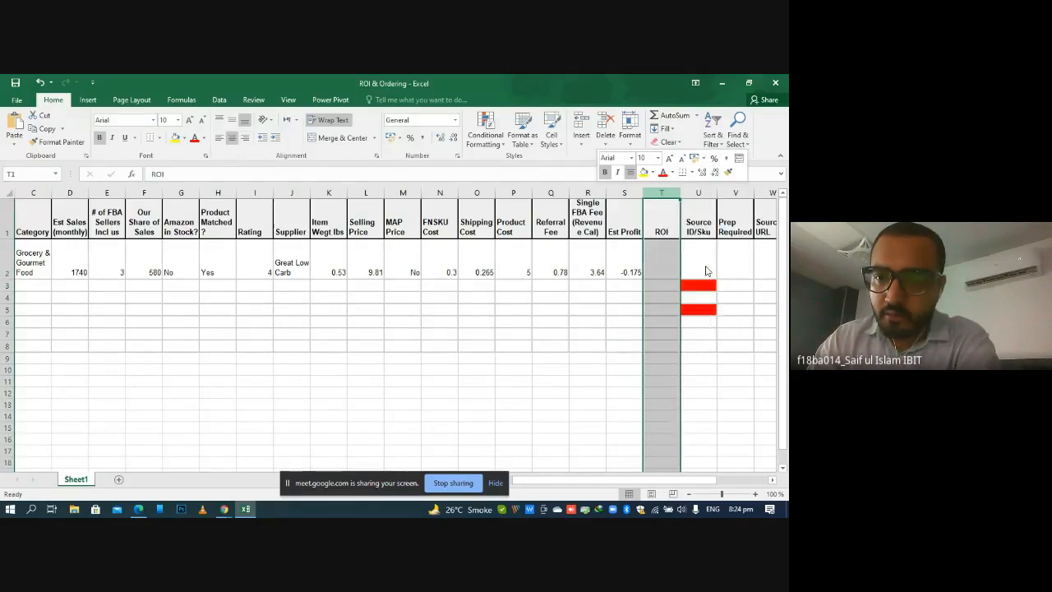
double_click(668, 220)
text(Profit)
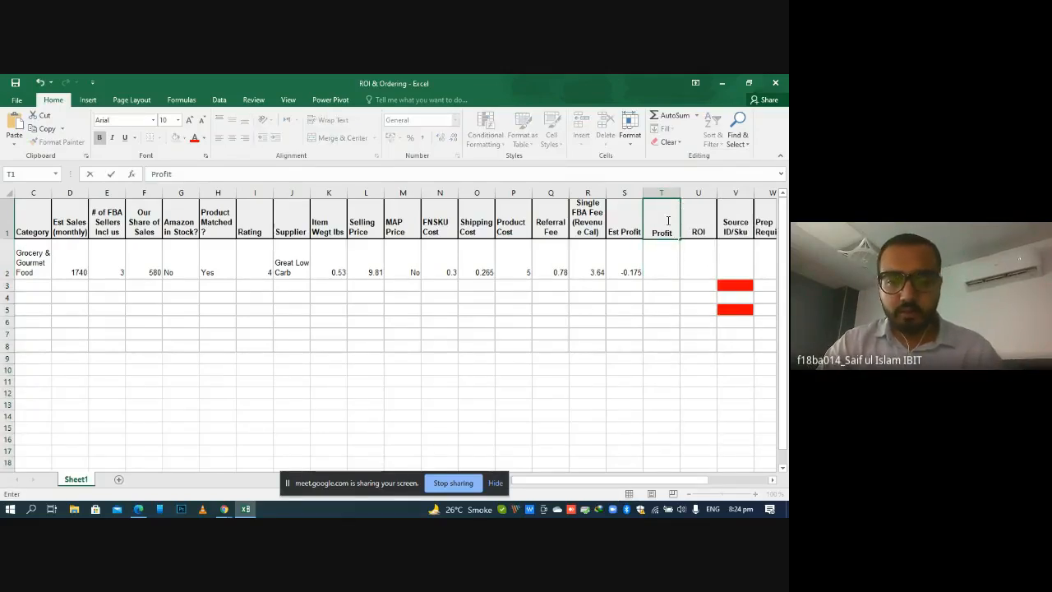
text( %)
double_click(661, 270)
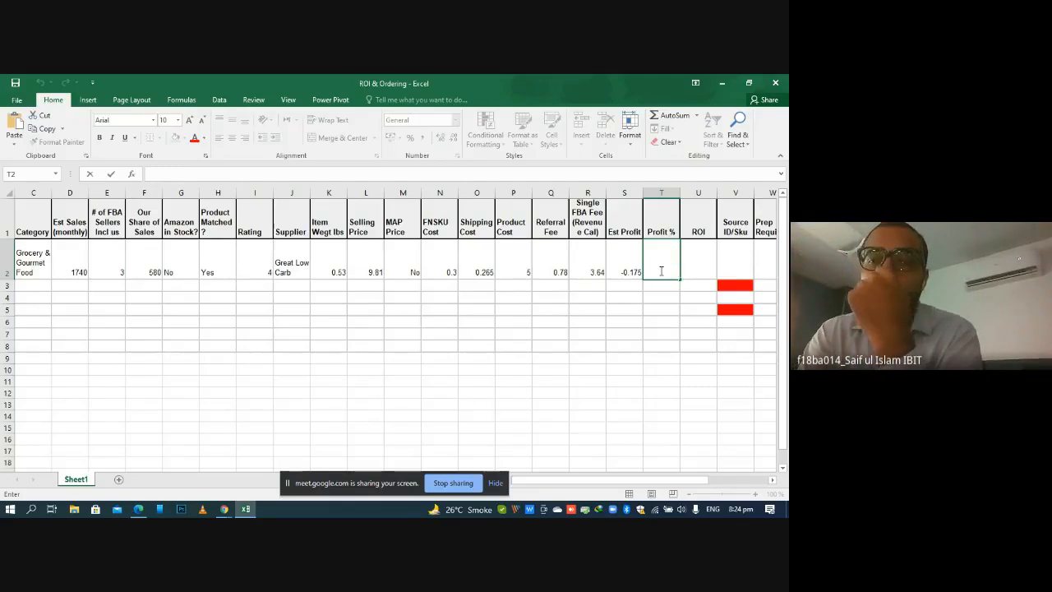
text(=()
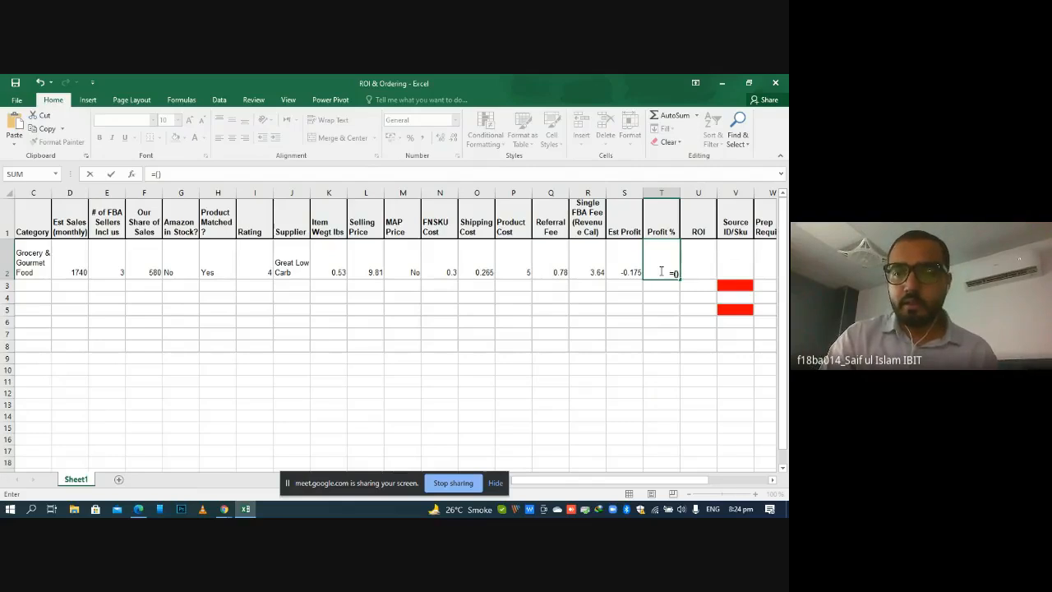
key(Return)
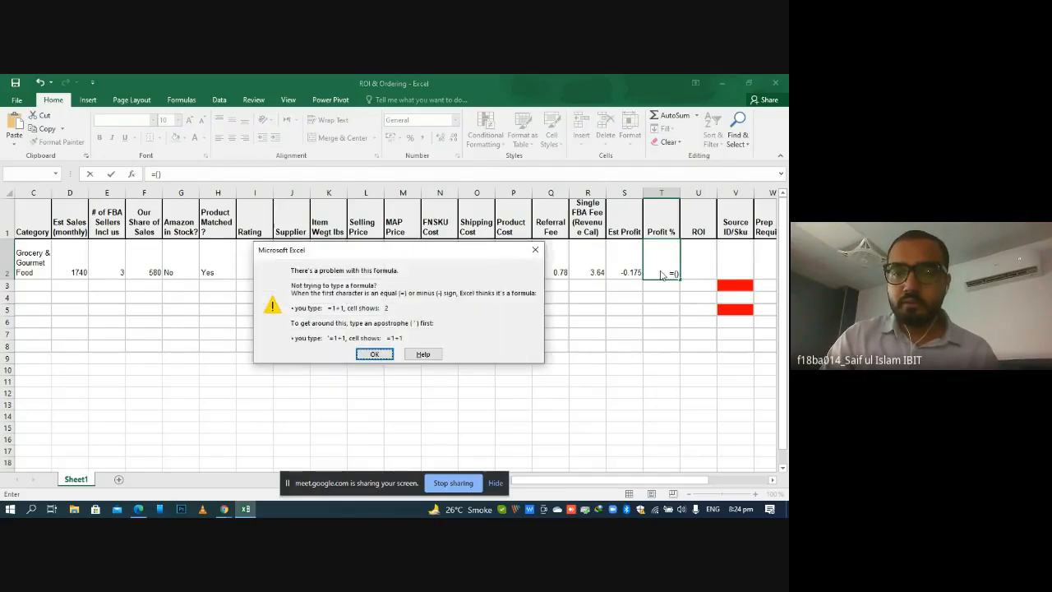
click(539, 245)
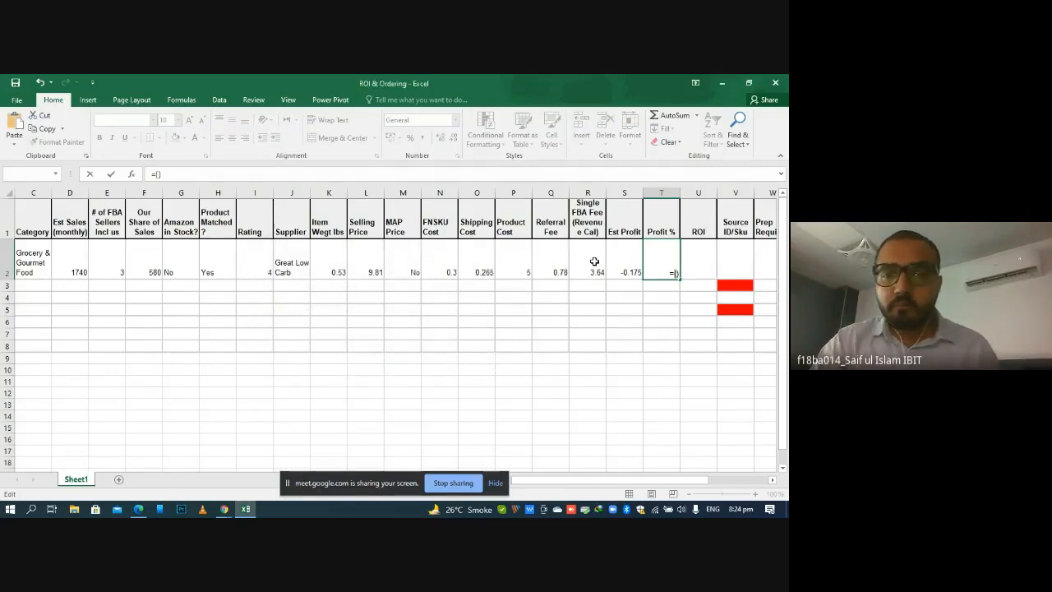
click(625, 265)
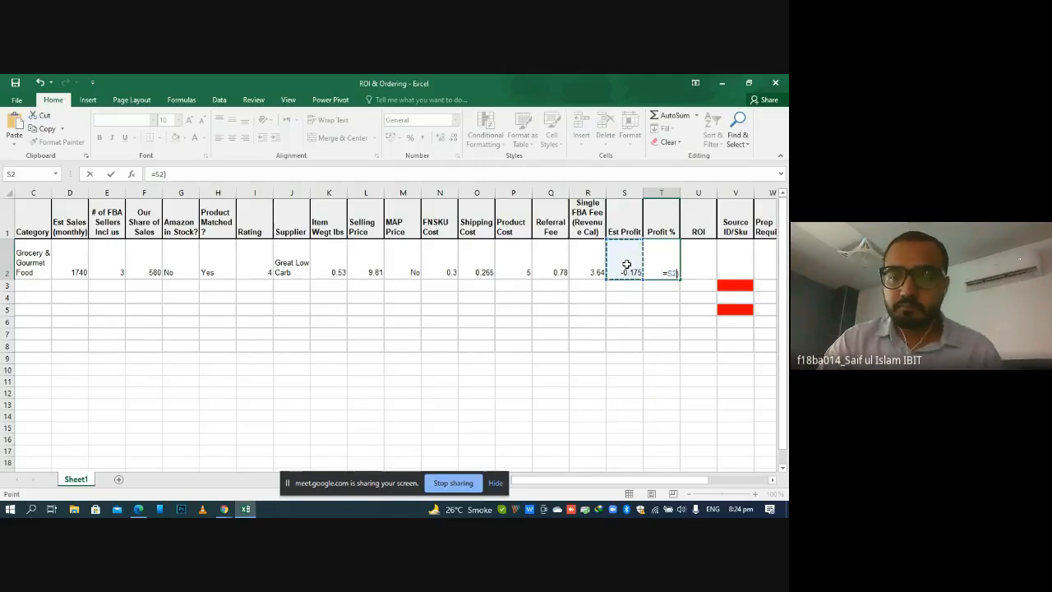
text(/)
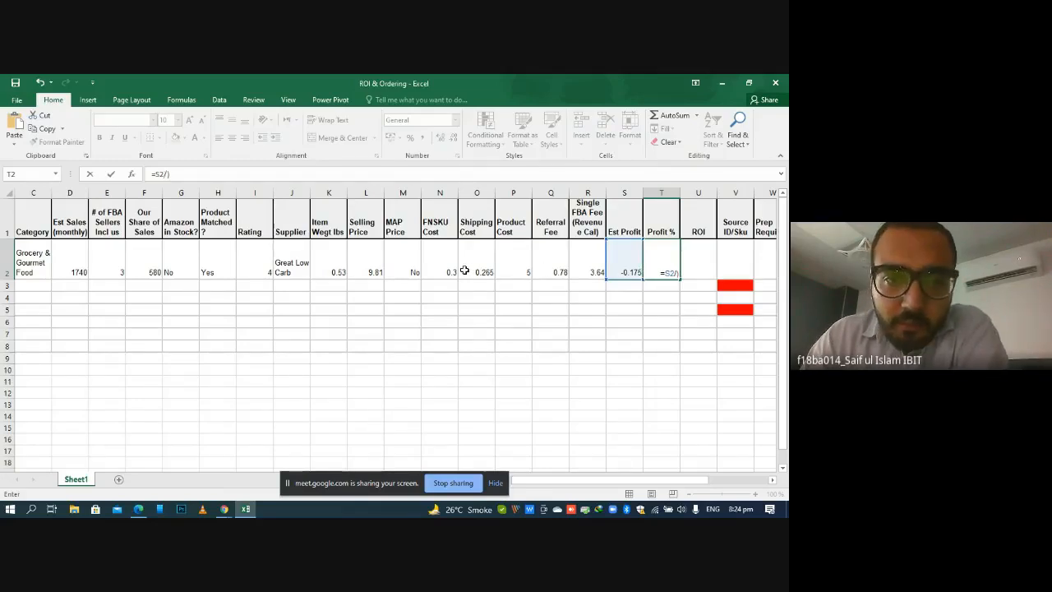
click(378, 261)
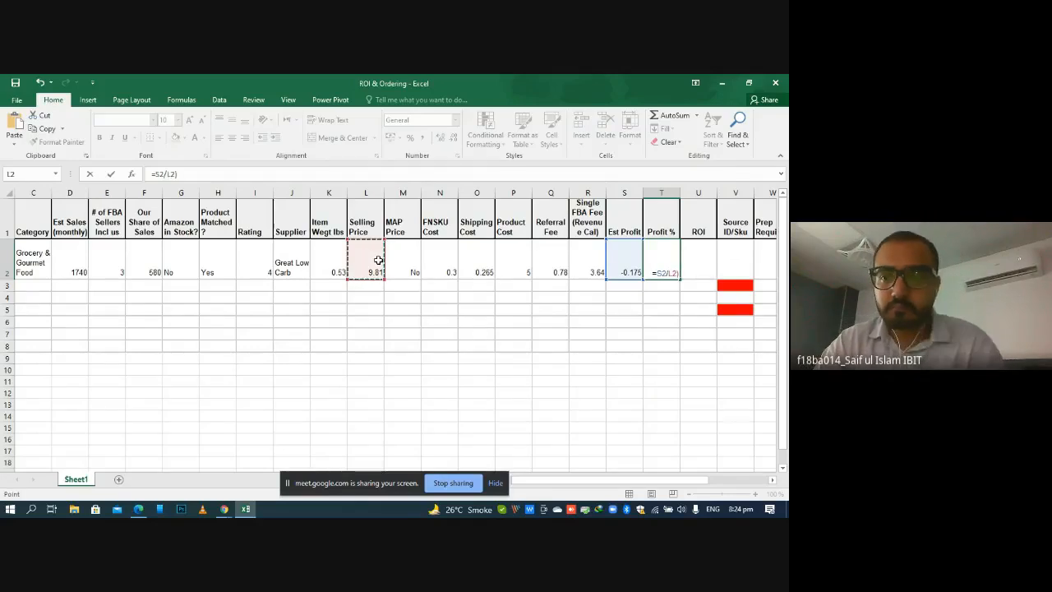
key(BackSpace)
key(BackSpace)
key(BackSpace)
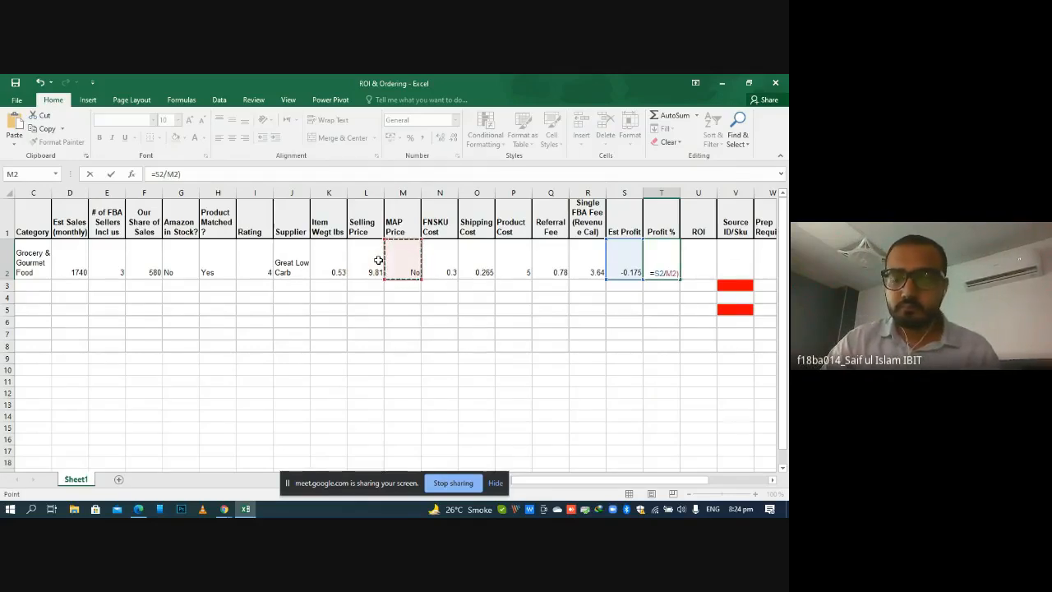
key(BackSpace)
key(BackSpace)
key(Right)
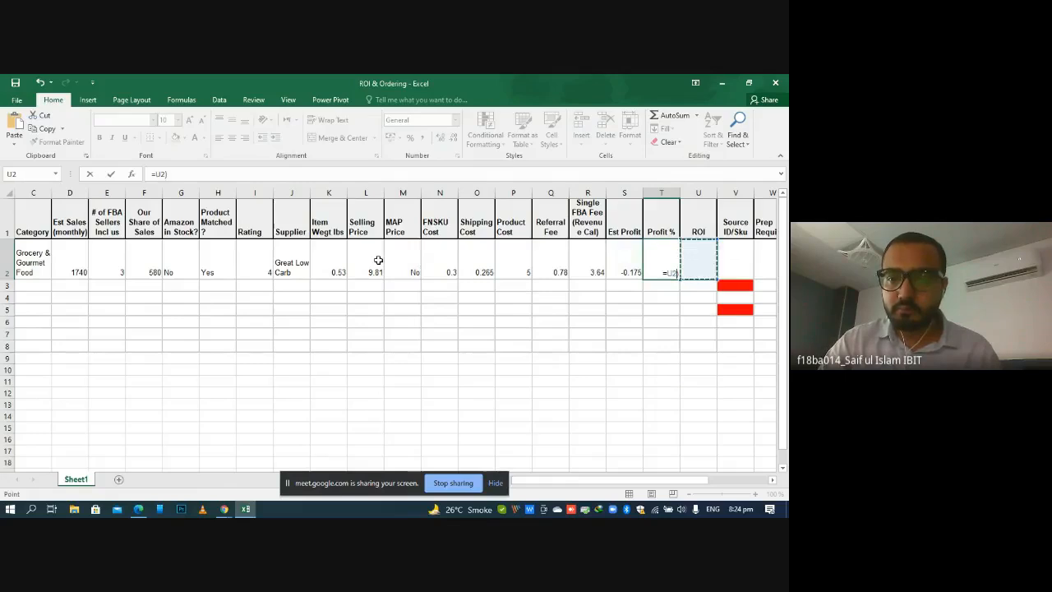
key(BackSpace)
key(BackSpace)
key(BackSpace)
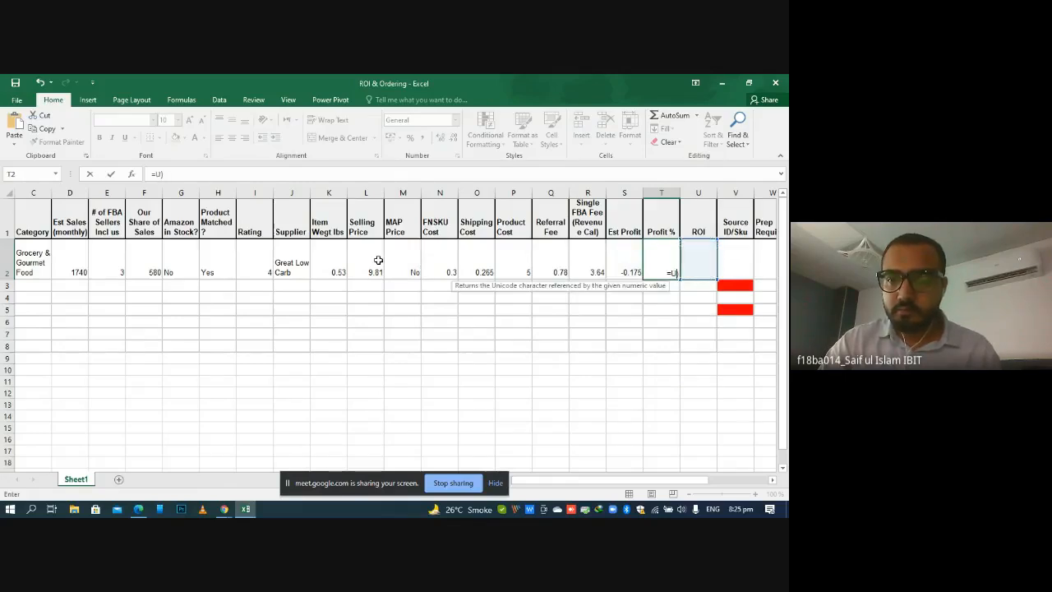
key(Right)
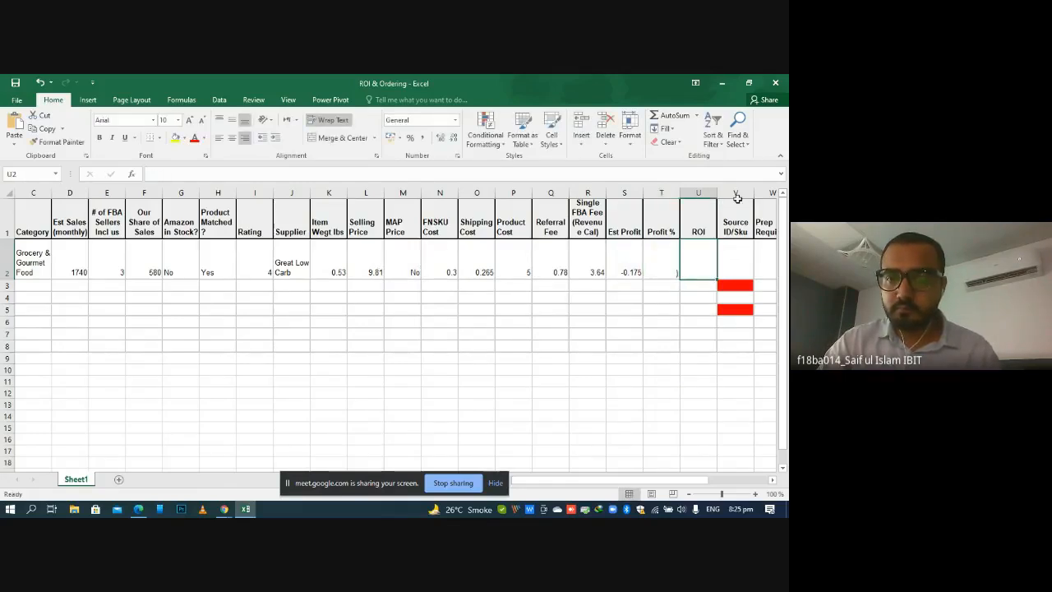
Calculate Profit % in T2 from the estimated profit and selling price with the formula =(S2/L2)*100
double_click(668, 273)
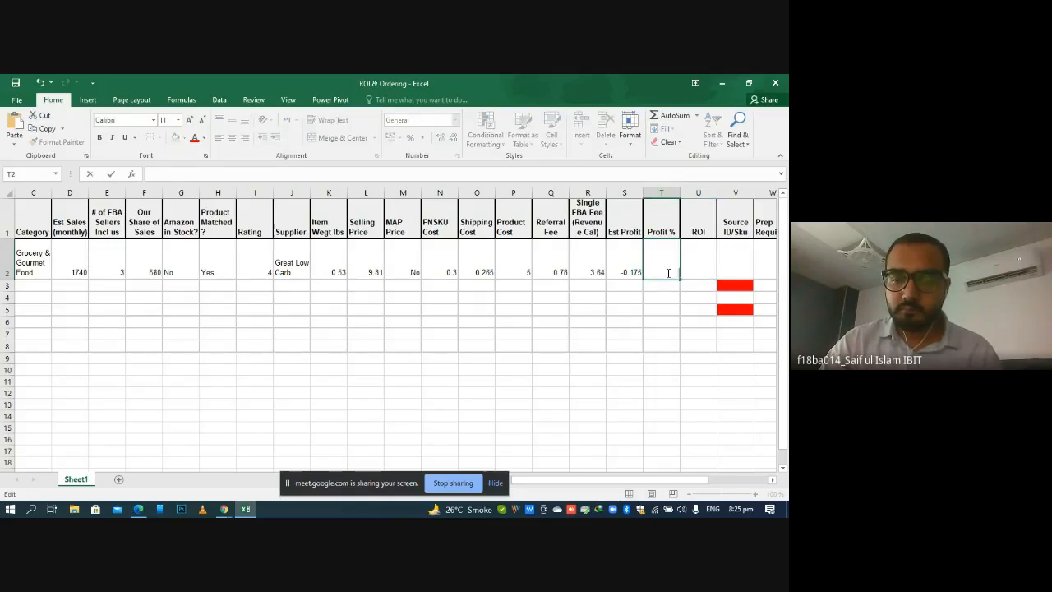
text(=()
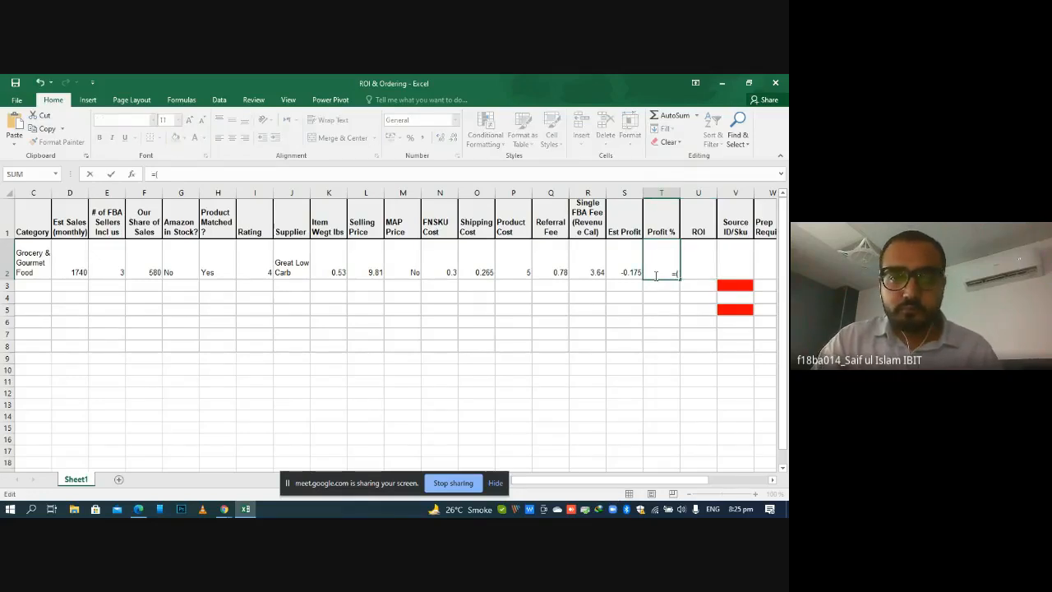
click(629, 272)
text(/)
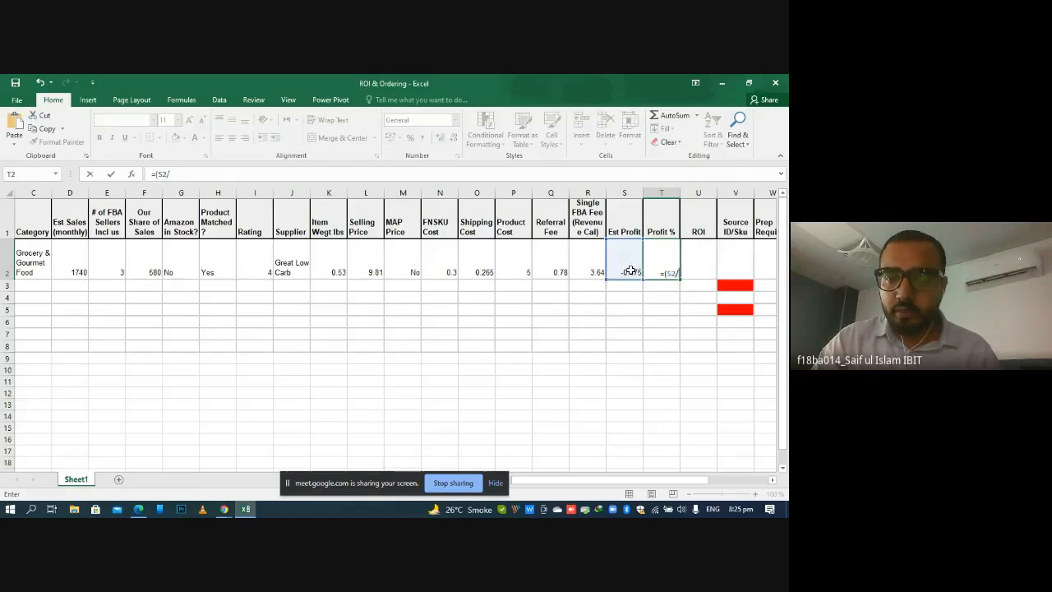
click(362, 268)
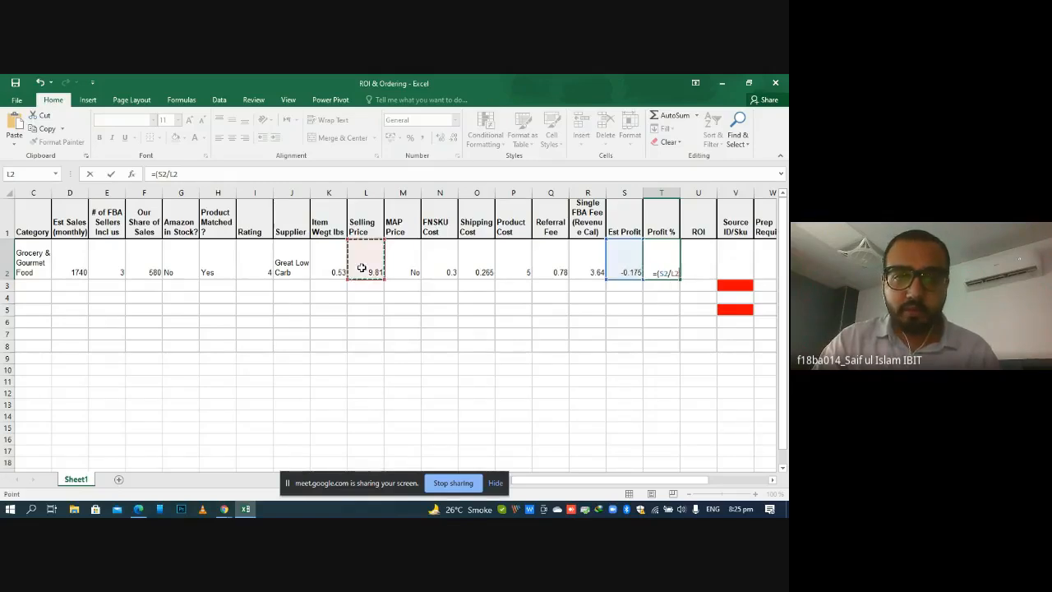
text())
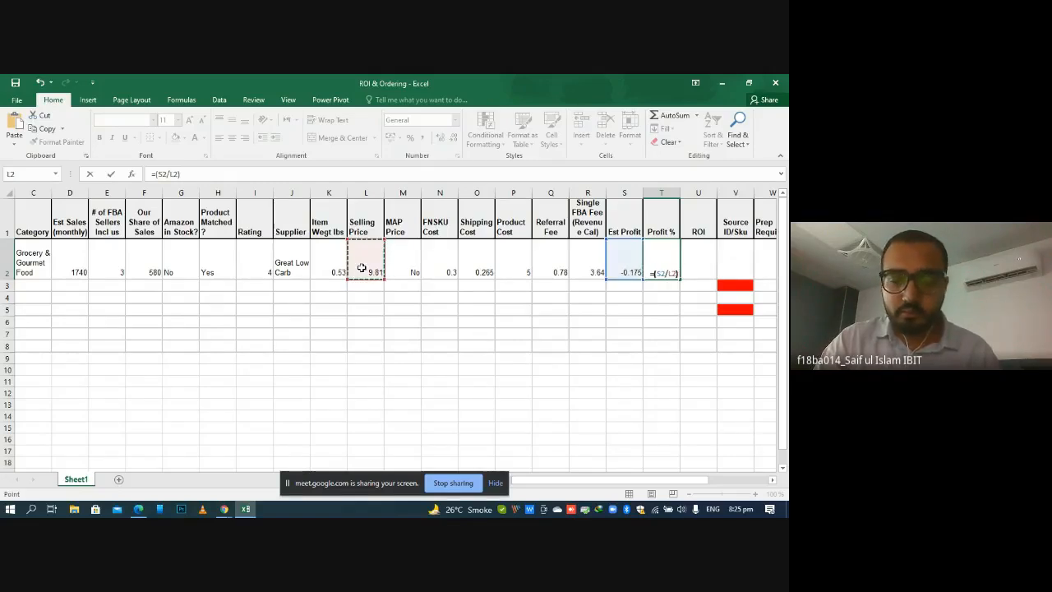
text(*100)
key(Return)
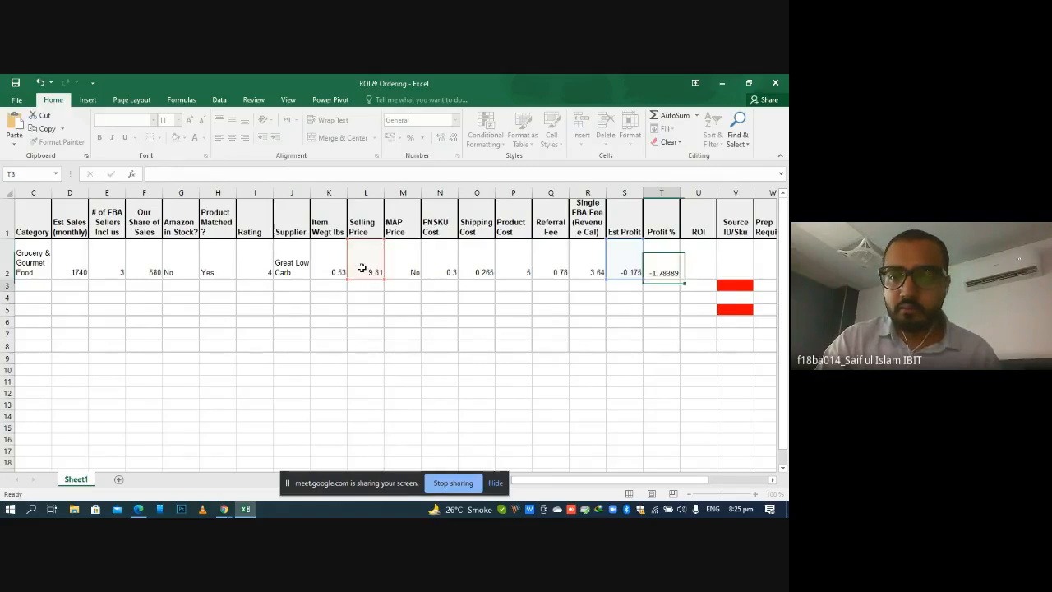
click(592, 299)
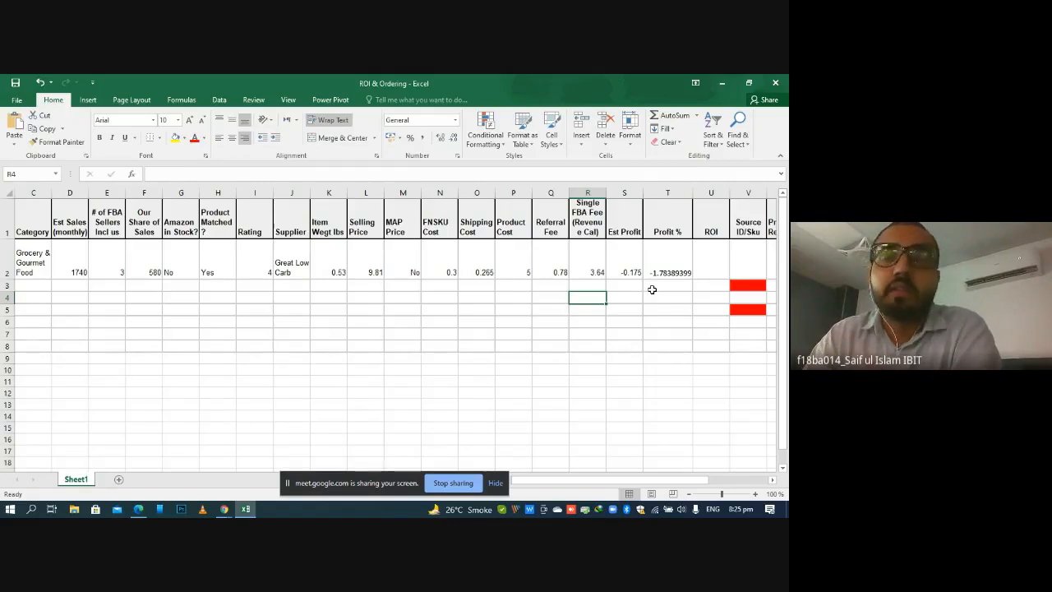
Reduce the Profit % value in T2 to four displayed decimal places
click(657, 258)
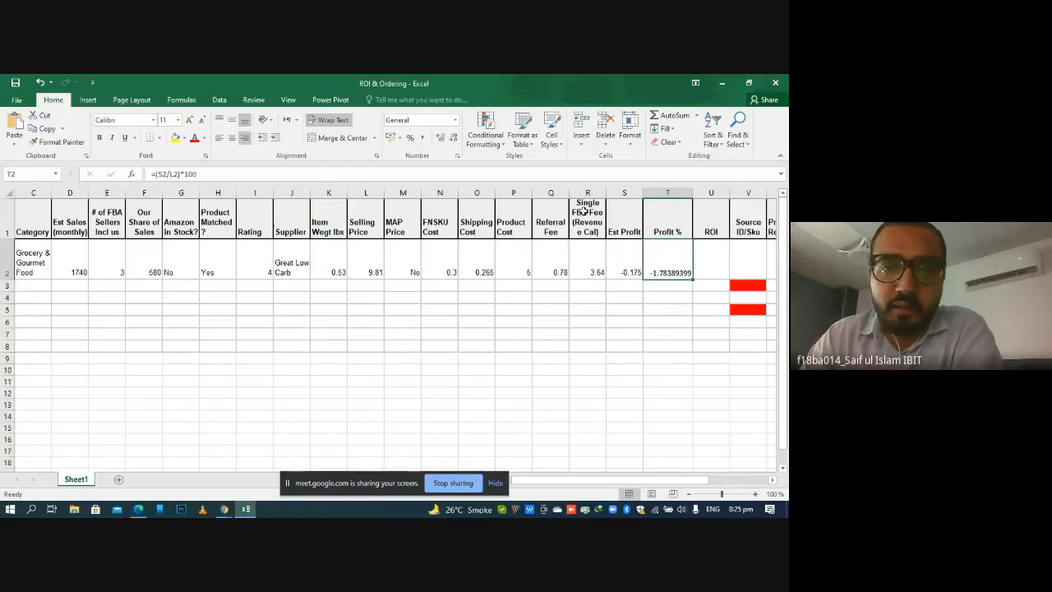
click(438, 138)
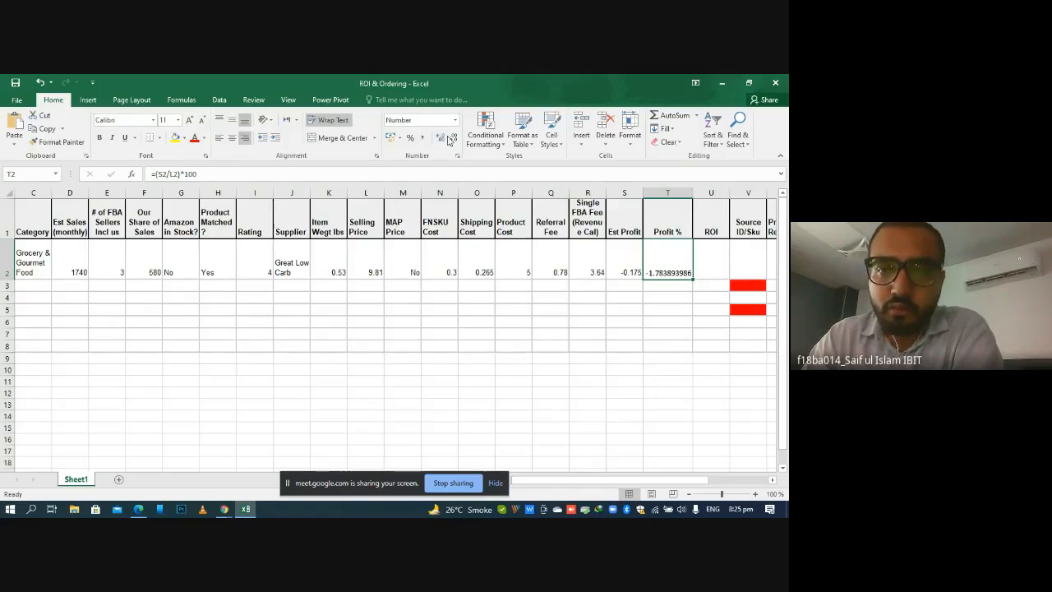
click(453, 138)
click(451, 138)
click(452, 138)
click(452, 138)
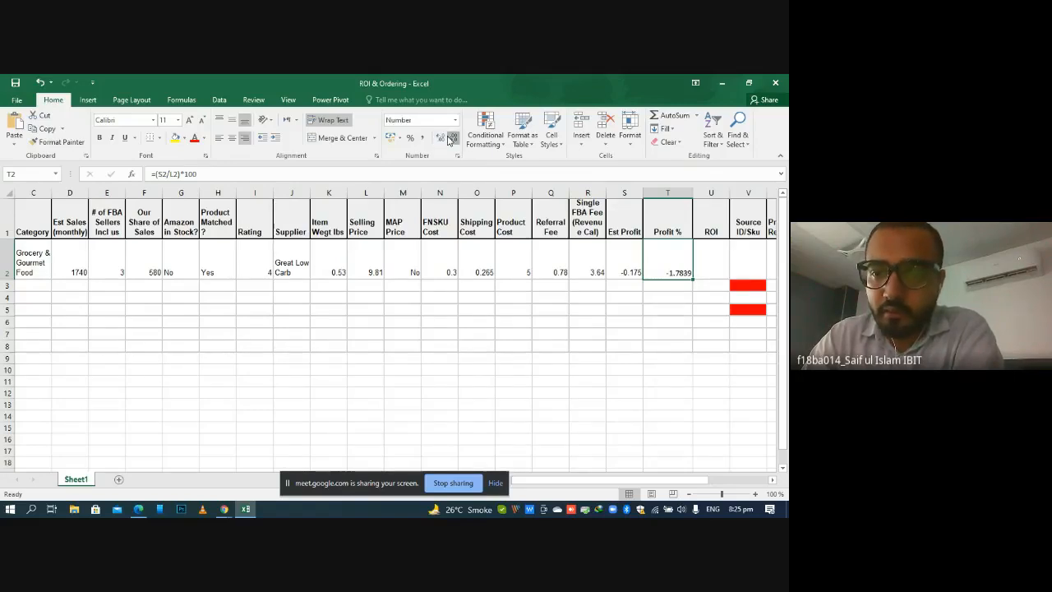
Reduce the Profit % value in T2 to three displayed decimal places
click(451, 138)
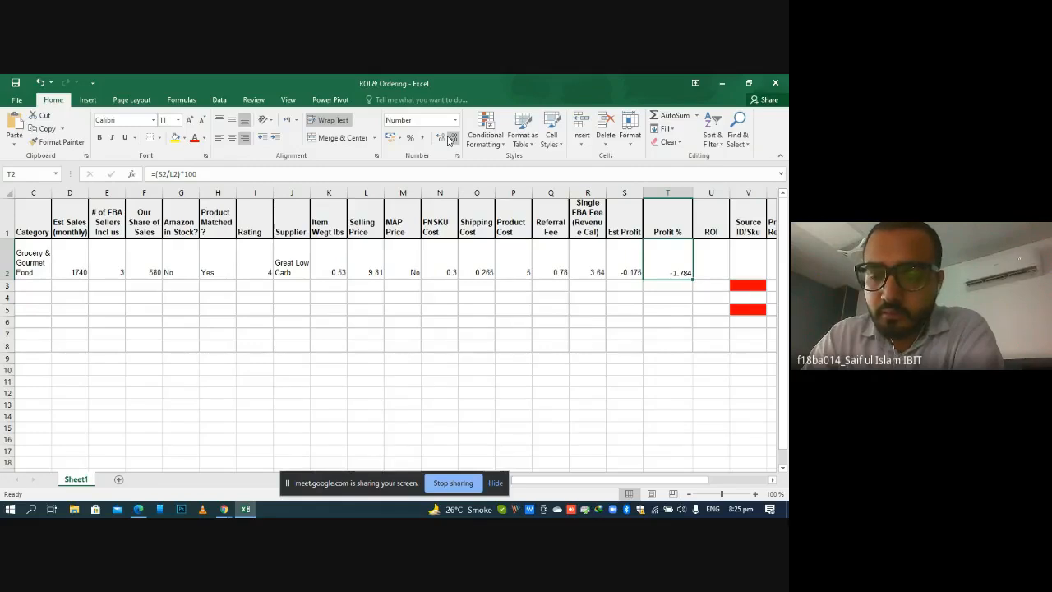
click(599, 308)
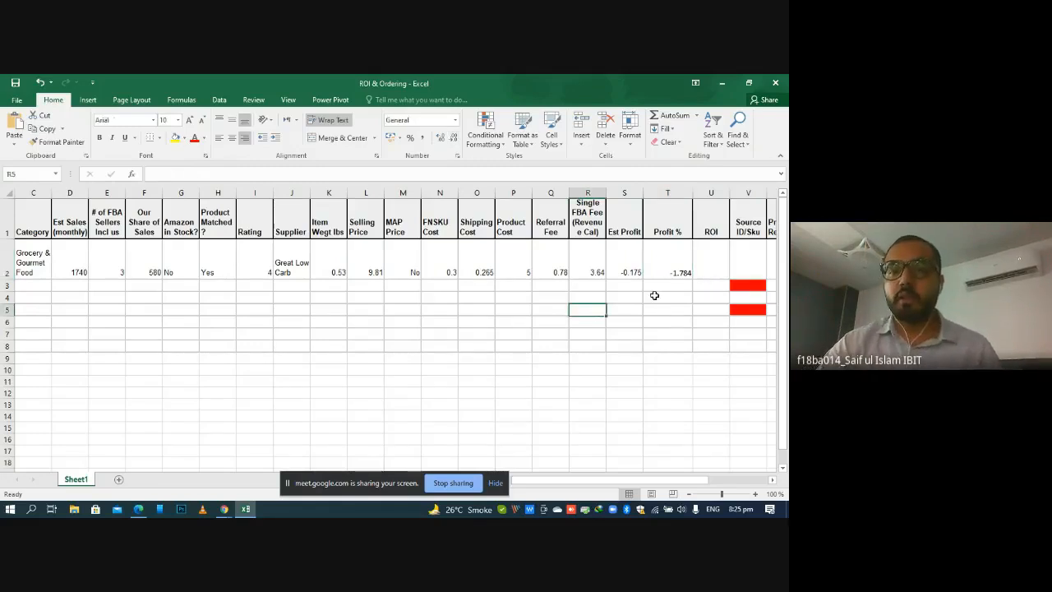
Calculate ROI in U2 from the estimated profit and product cost with the formula =(S2/P2)*100
double_click(719, 265)
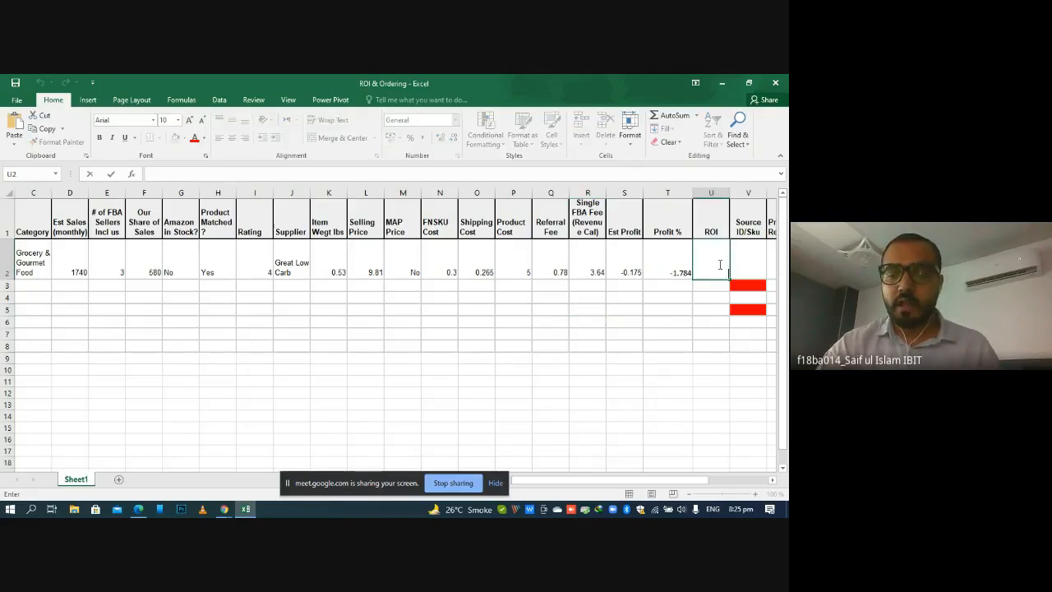
text(=)
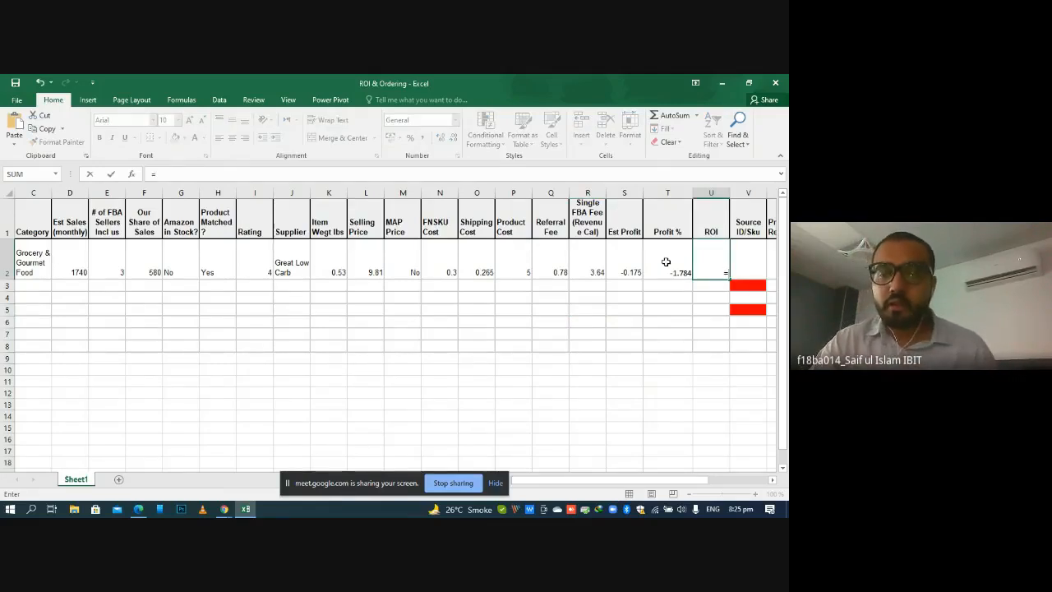
text(()
click(621, 275)
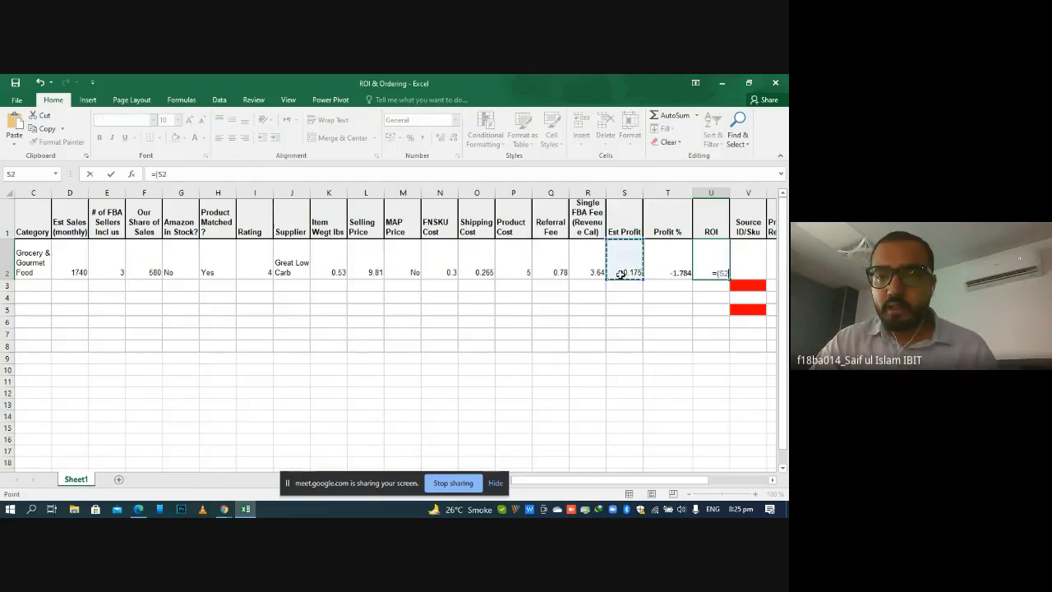
text(/)
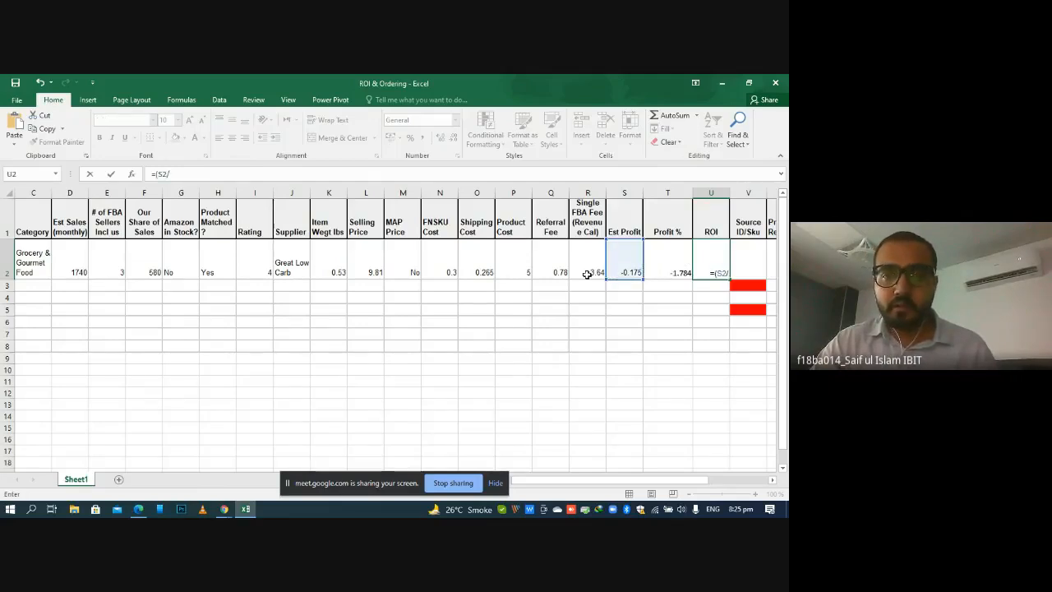
click(515, 263)
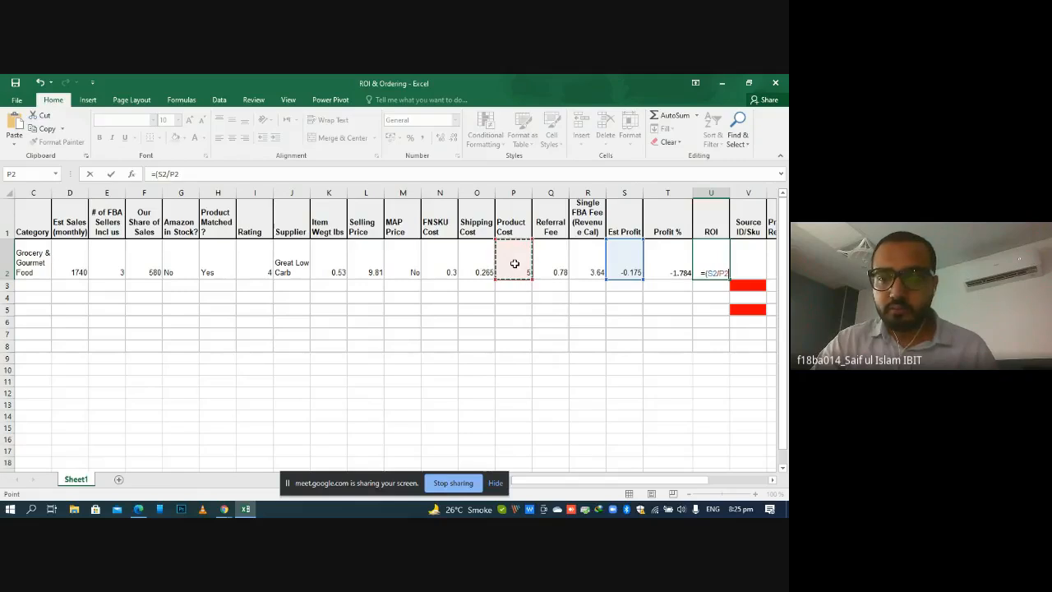
text()*100)
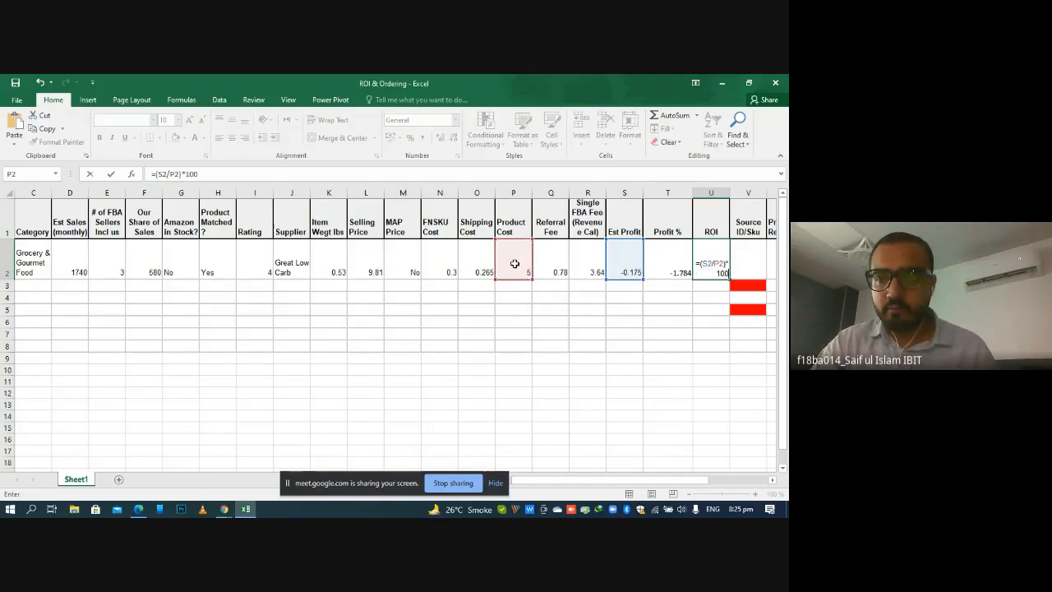
key(Return)
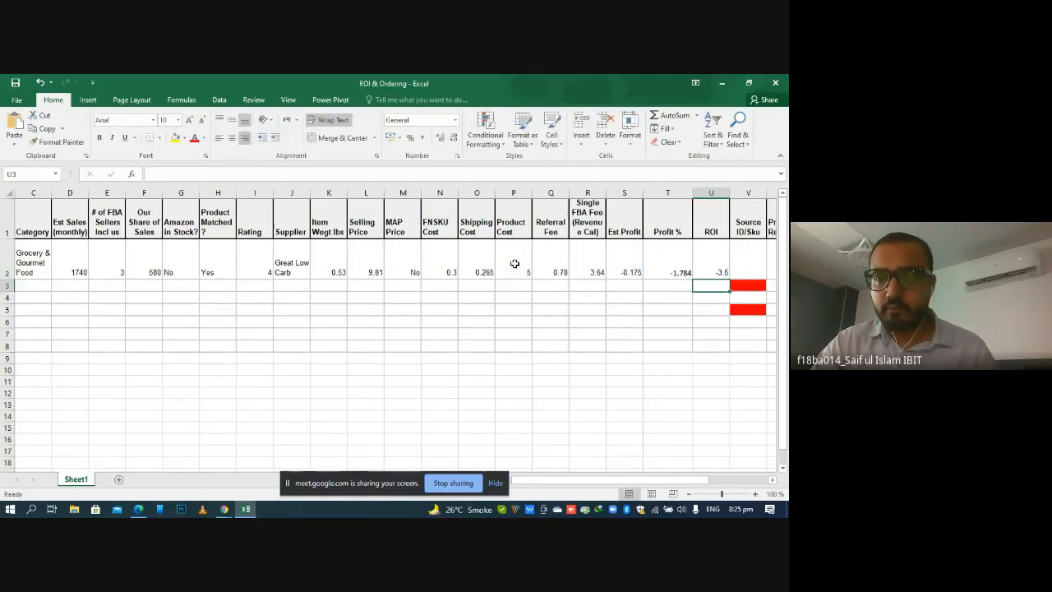
click(687, 333)
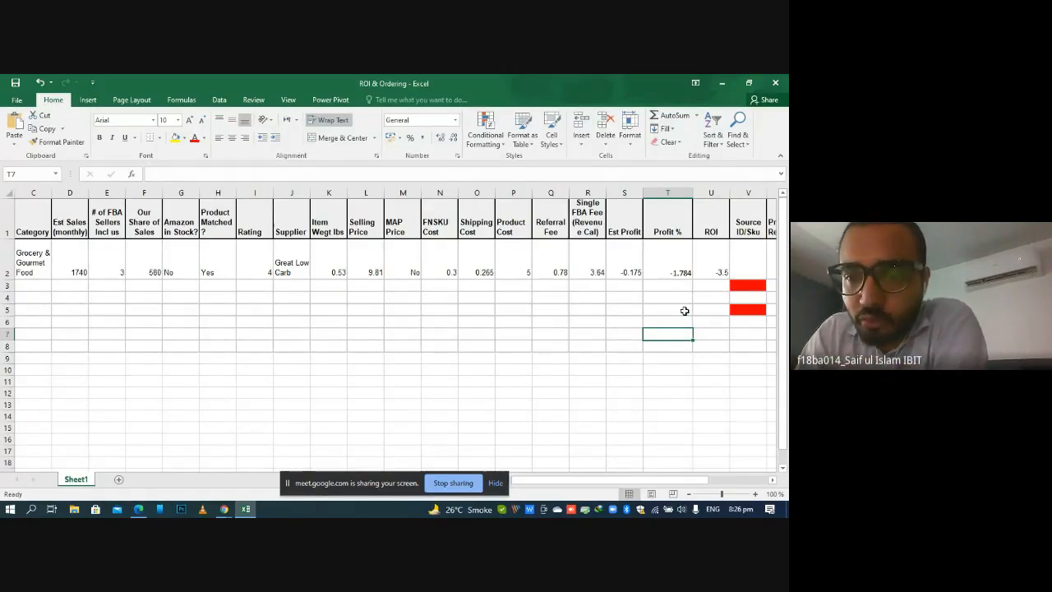
Review the ROI formula in U2 and the cells it refers to
click(721, 260)
double_click(721, 259)
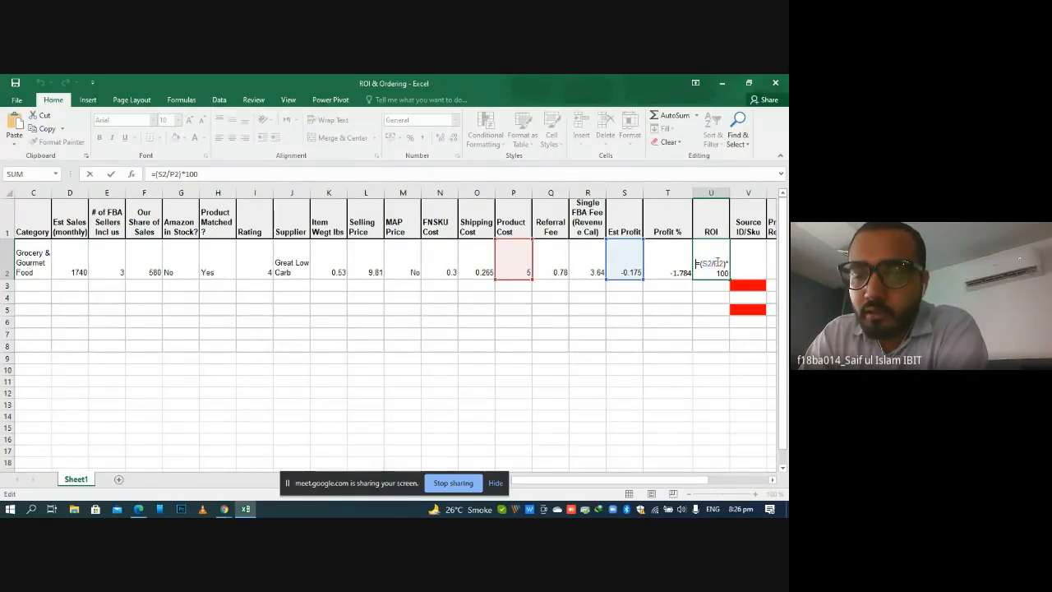
key(Return)
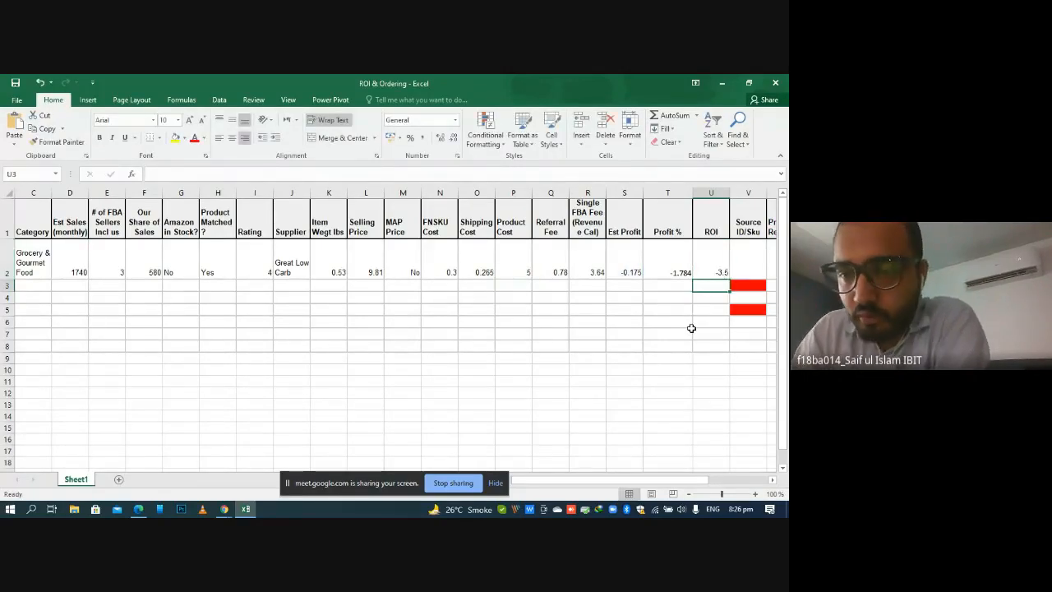
Look through the Source ID/Sku, Prep Required, Source URL and Status columns, continuing to the end of the table
key(Right)
key(Right)
key(Right)
key(Right)
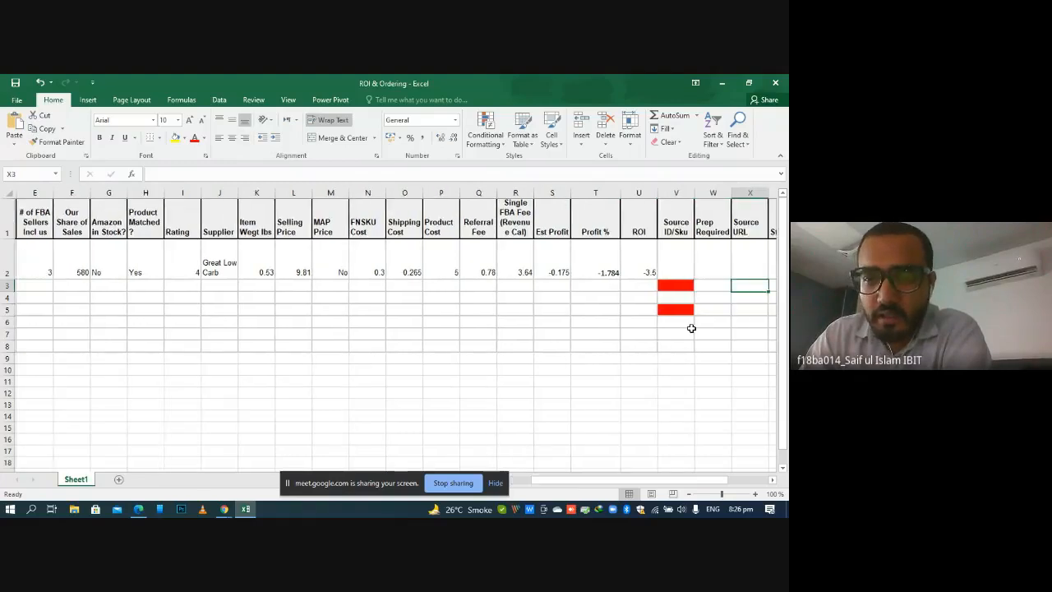
click(648, 260)
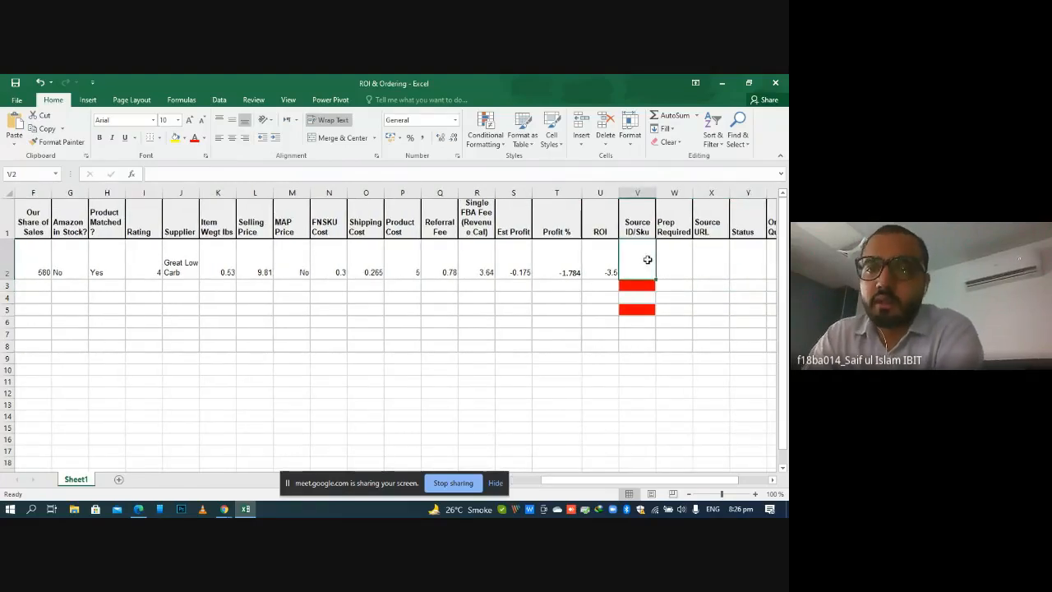
double_click(648, 260)
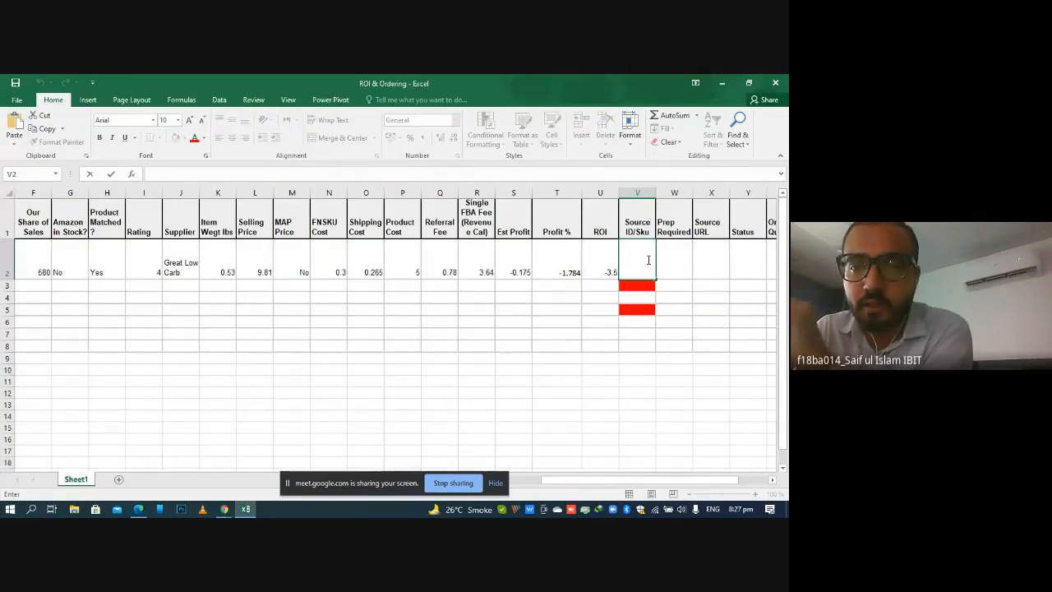
click(689, 273)
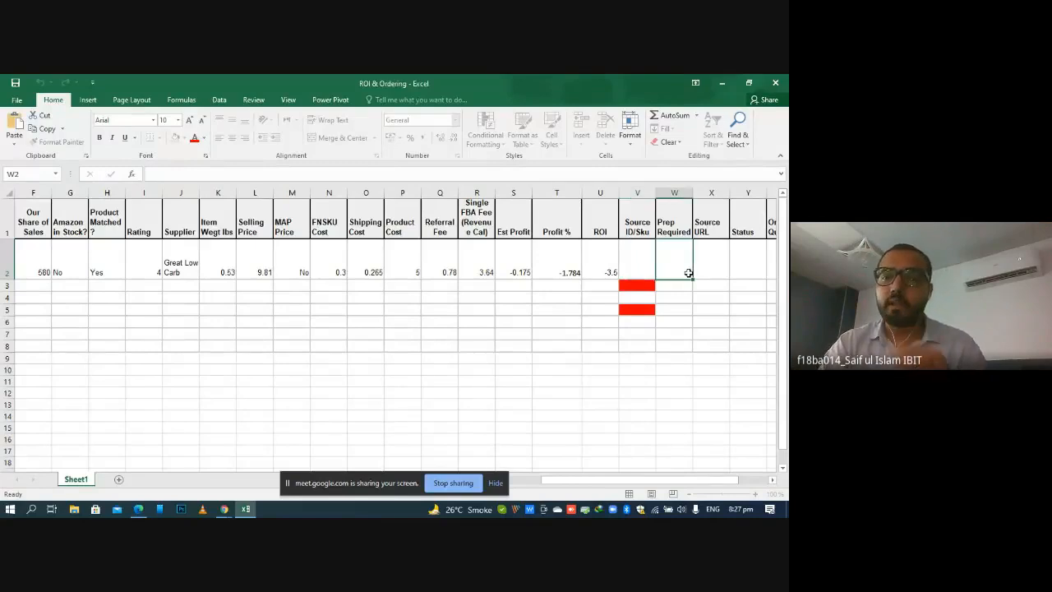
click(707, 271)
key(Right)
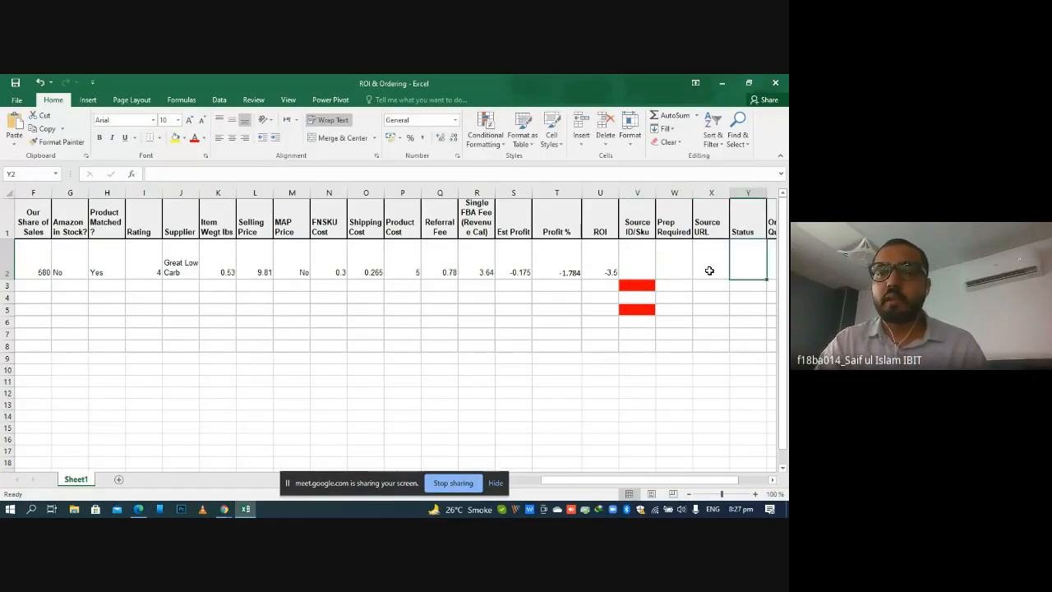
key(Right)
key(Right)
key(Right)
key(Right)
key(Right)
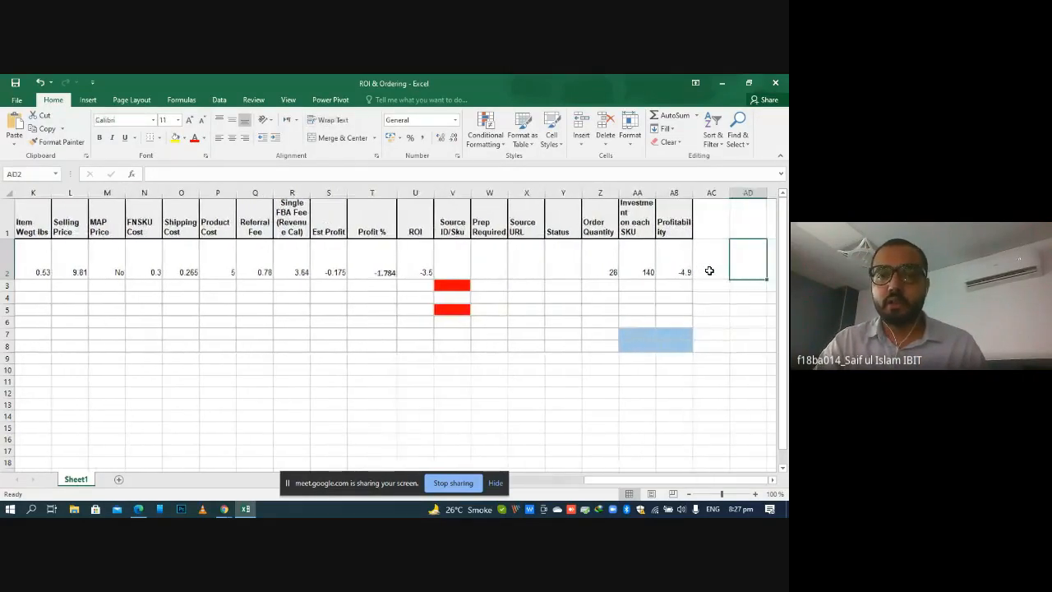
Examine the Order Quantity in Z2 and the formulas behind Investment on each SKU in AA2 and Profitability in AB2
click(596, 261)
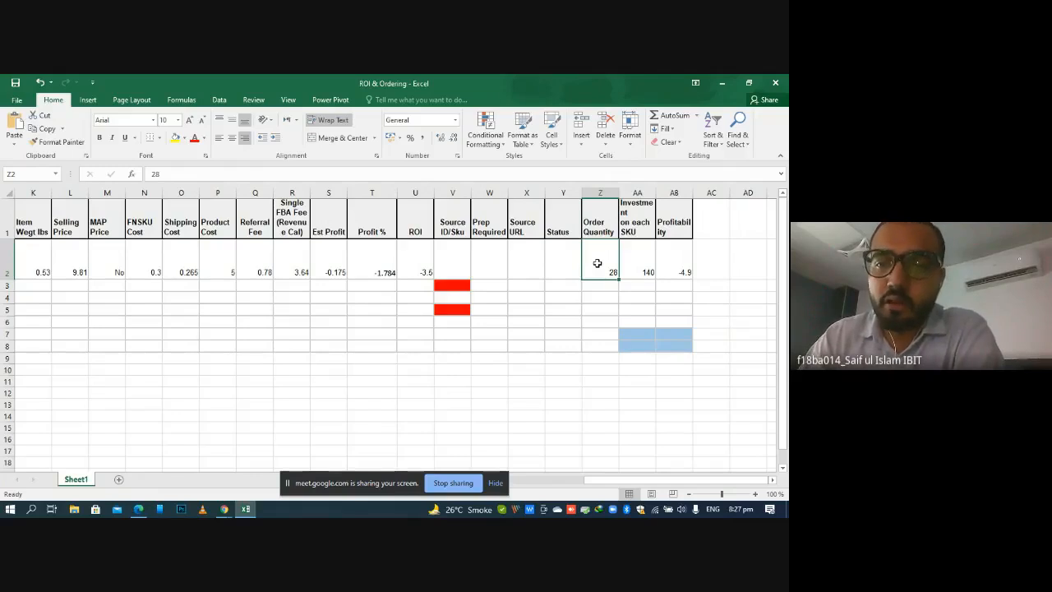
double_click(597, 263)
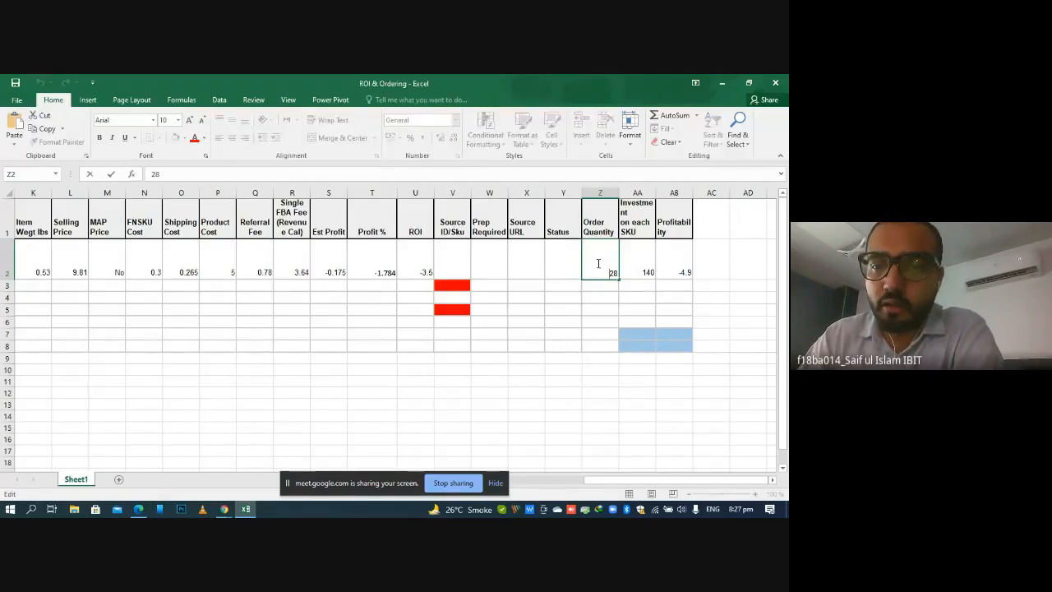
double_click(640, 272)
key(Return)
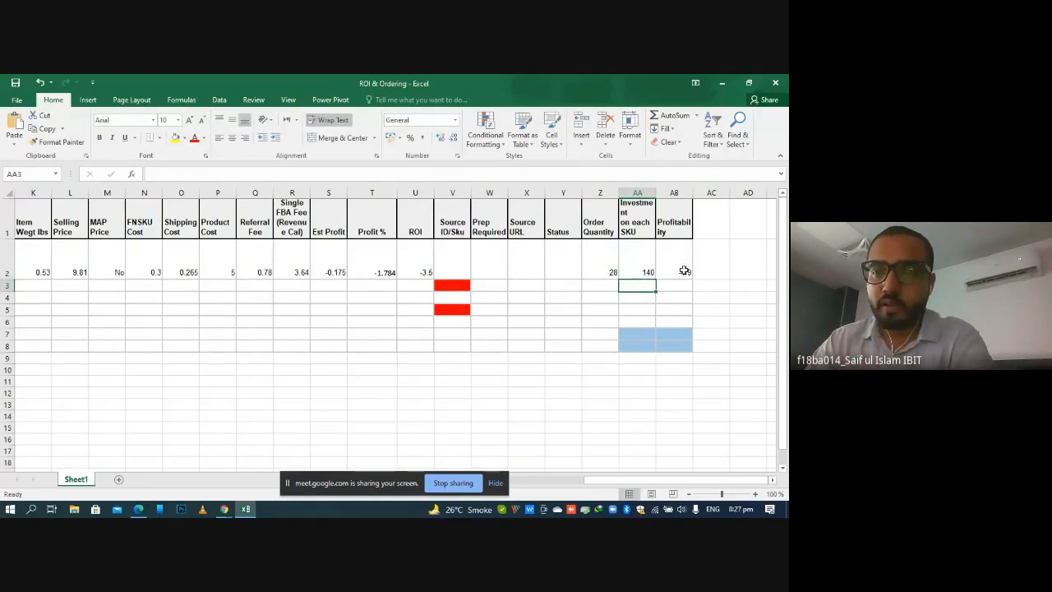
double_click(680, 270)
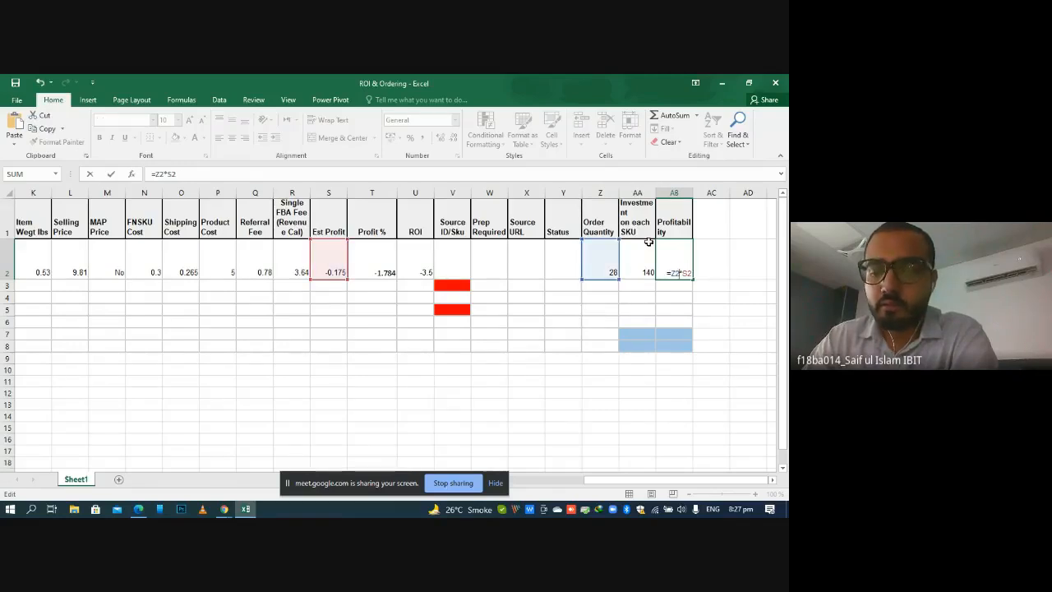
key(Return)
click(607, 330)
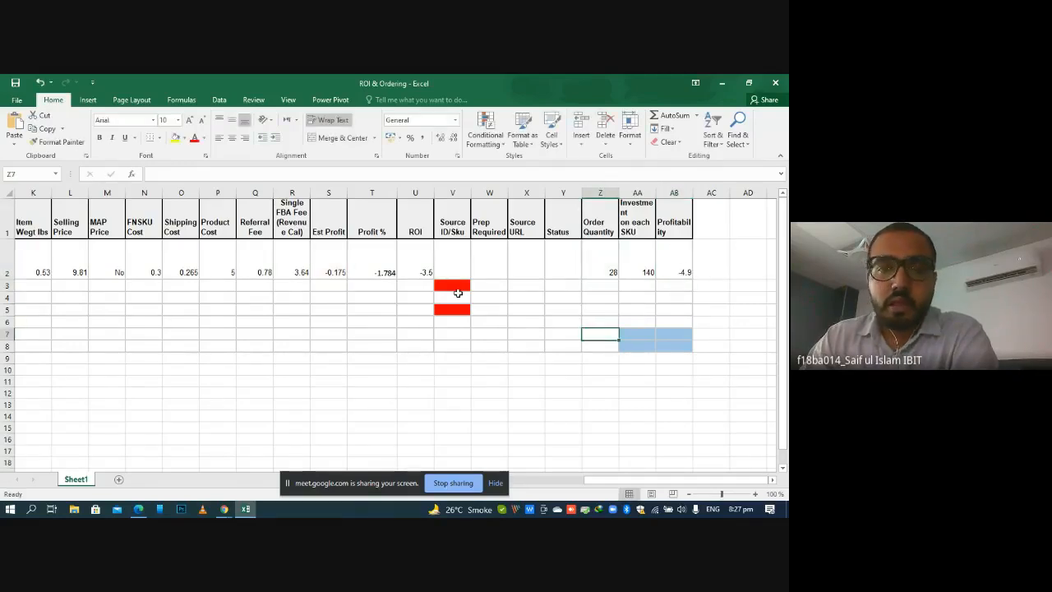
click(611, 272)
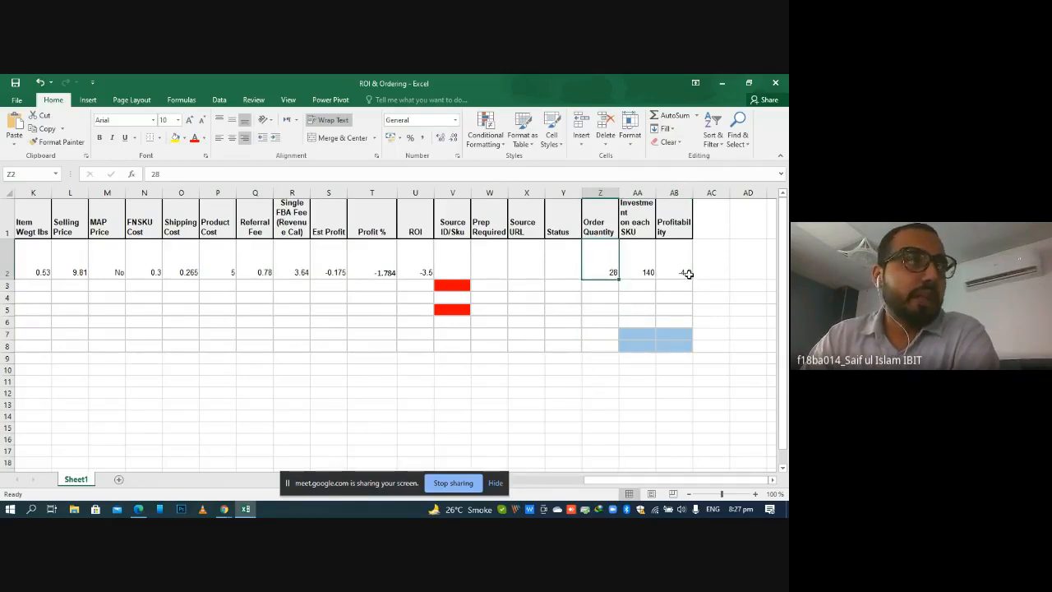
click(657, 297)
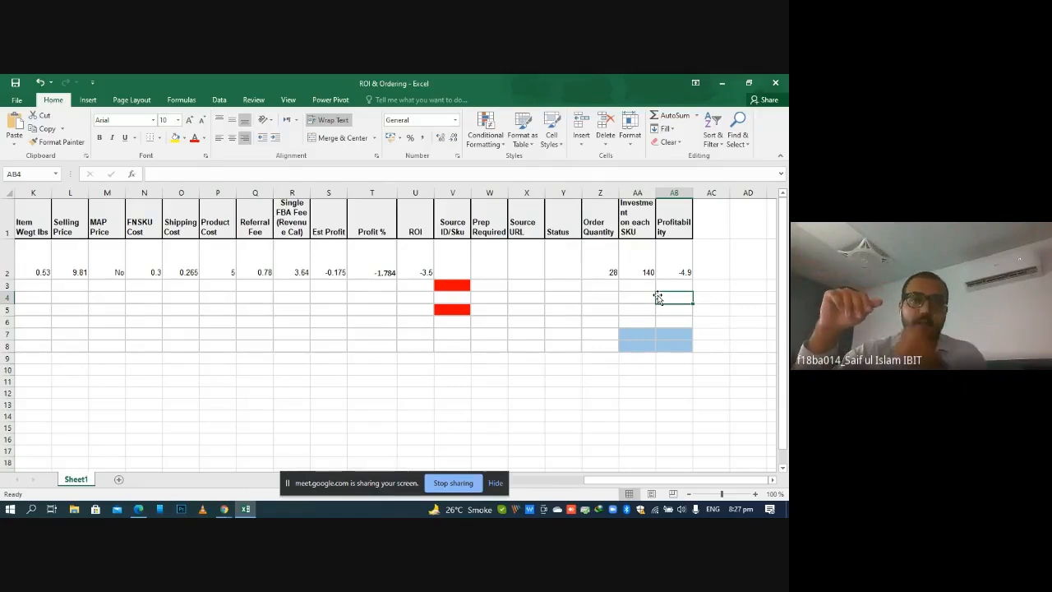
key(Left)
key(Left)
key(Left)
key(Left)
key(Left)
key(Left)
key(Left)
key(Left)
key(Left)
key(Left)
key(Left)
key(Left)
key(Left)
key(Left)
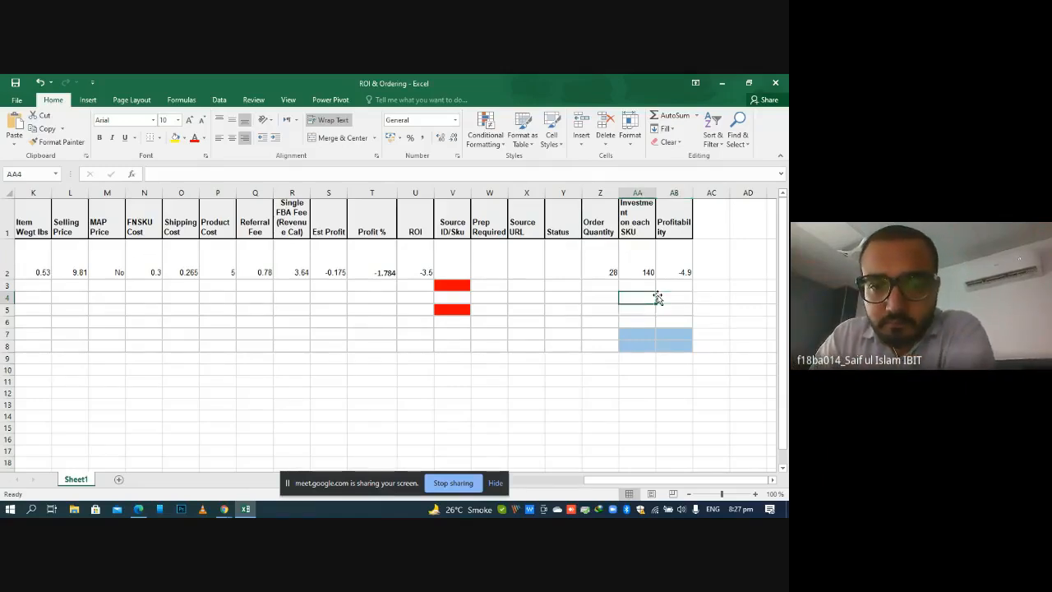
key(Left)
key(Left)
key(Left)
key(Left)
key(Left)
key(Left)
key(Left)
key(Left)
key(Left)
key(Left)
key(Left)
key(Left)
key(Left)
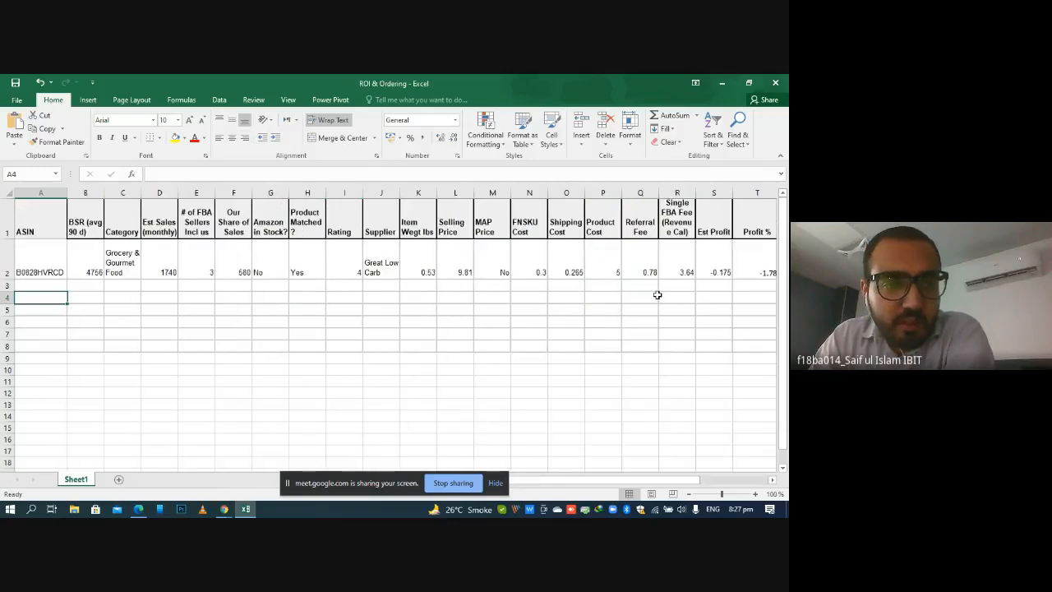
key(Up)
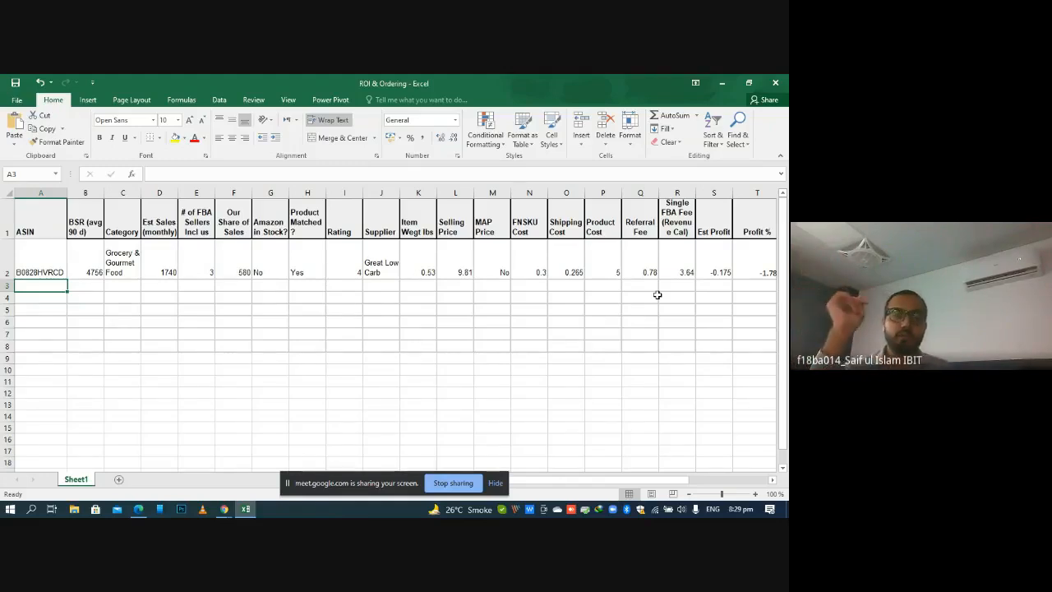
click(631, 299)
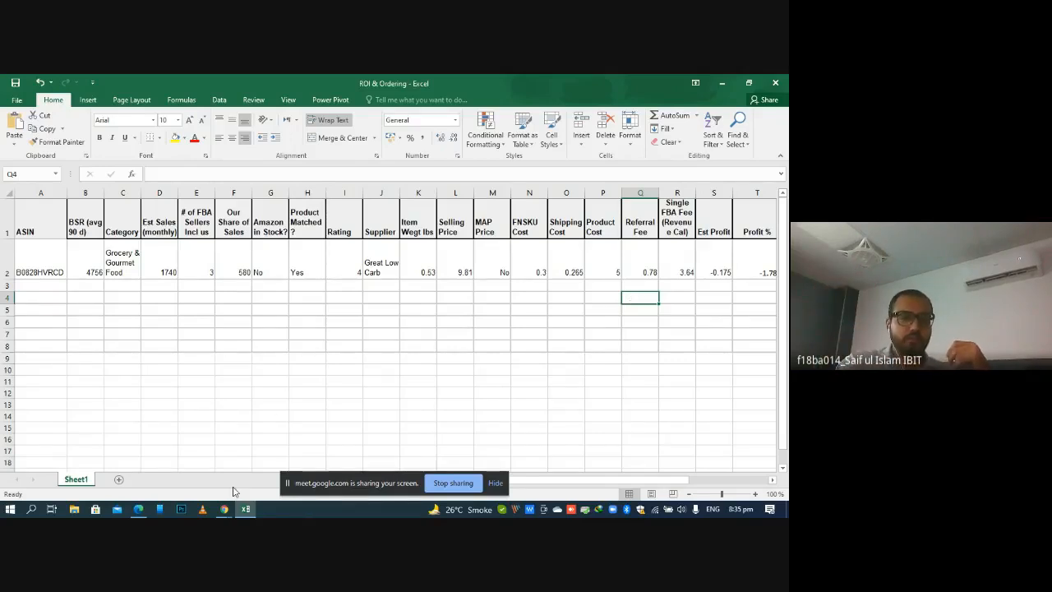
Switch to the Google Meet call in Chrome and read the in-call messages back to the earliest ones
mouse_move(234, 509)
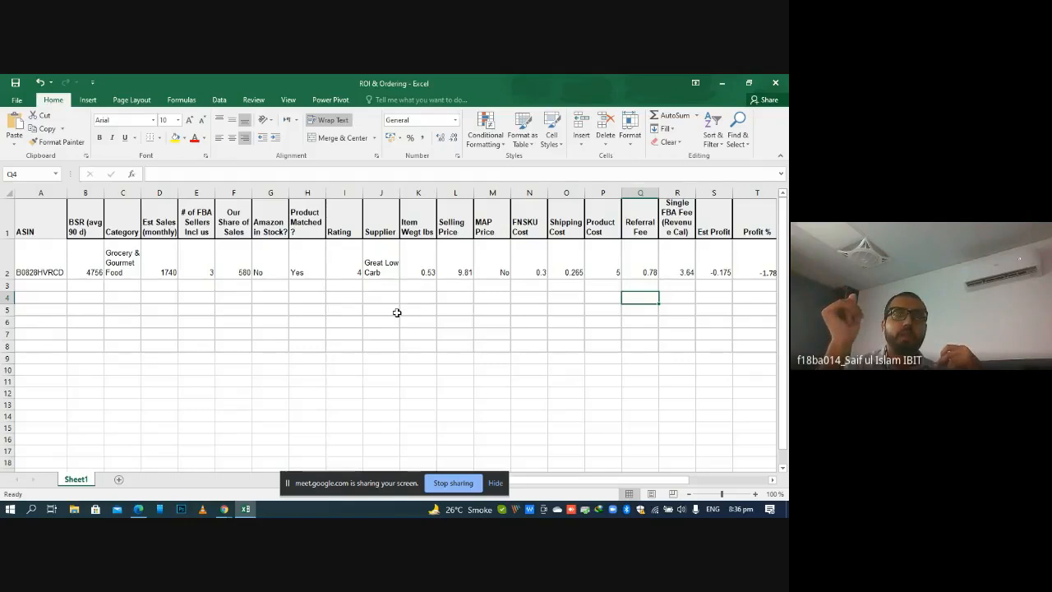
click(224, 509)
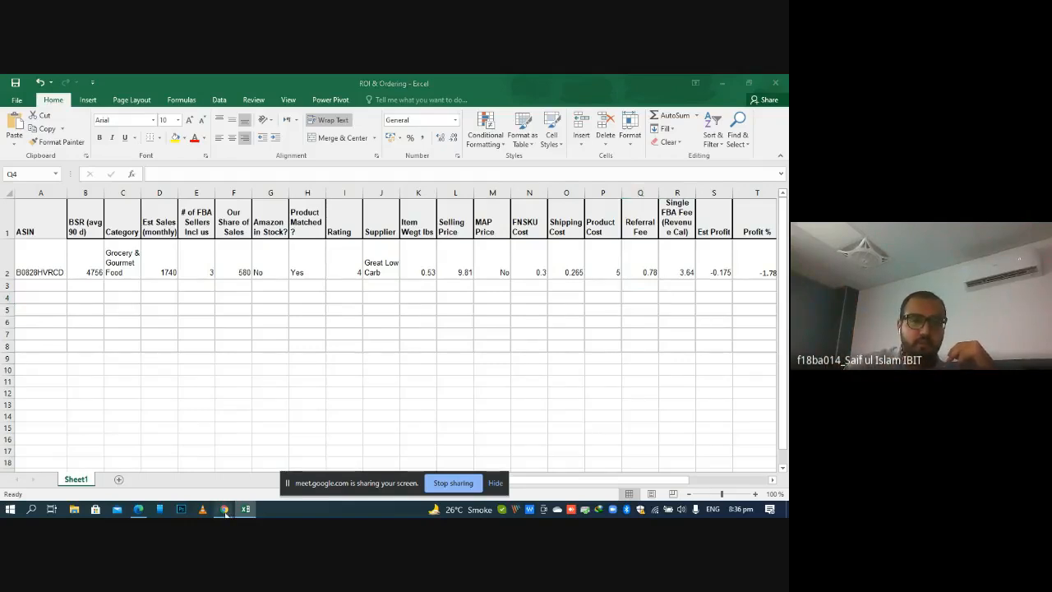
click(172, 460)
click(180, 80)
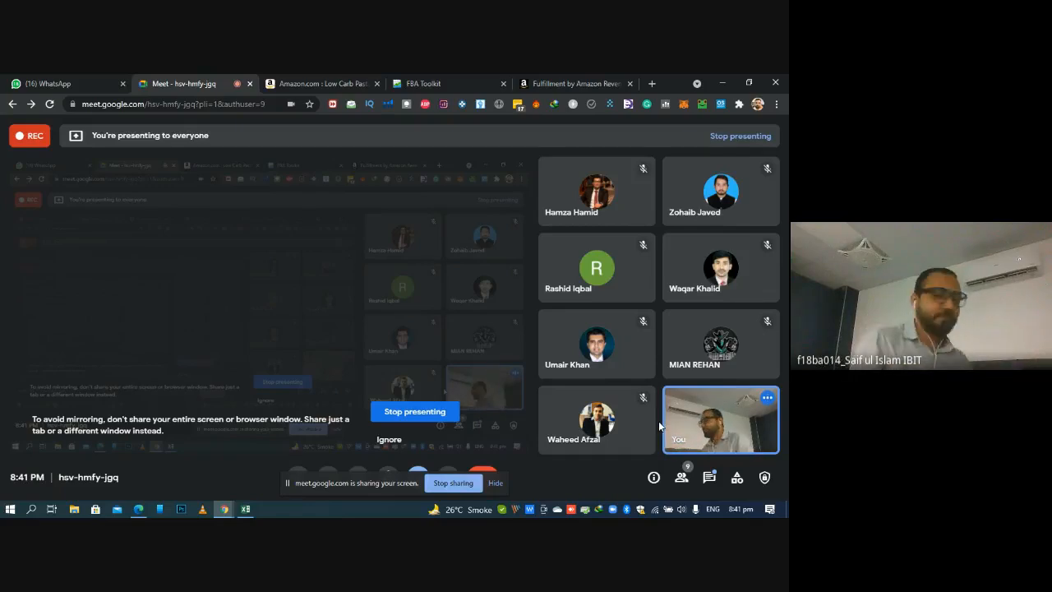
mouse_move(726, 434)
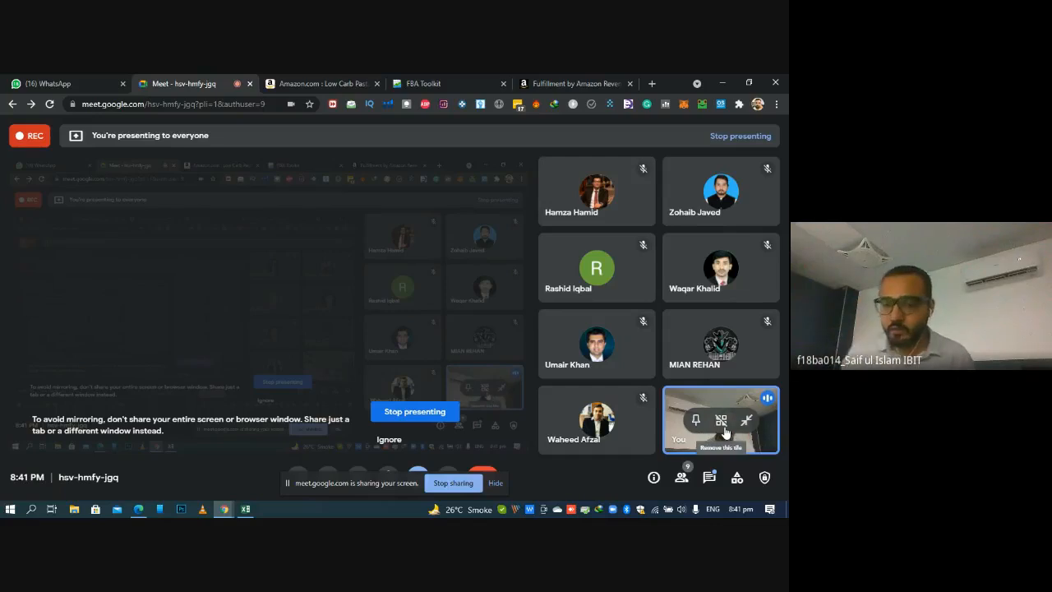
click(711, 480)
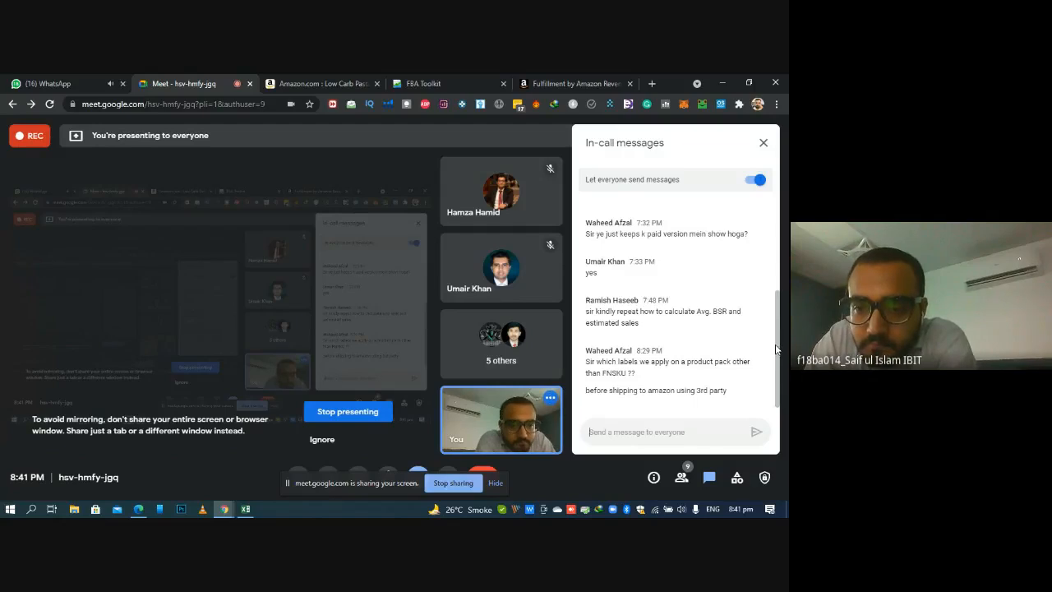
drag(780, 355, 774, 268)
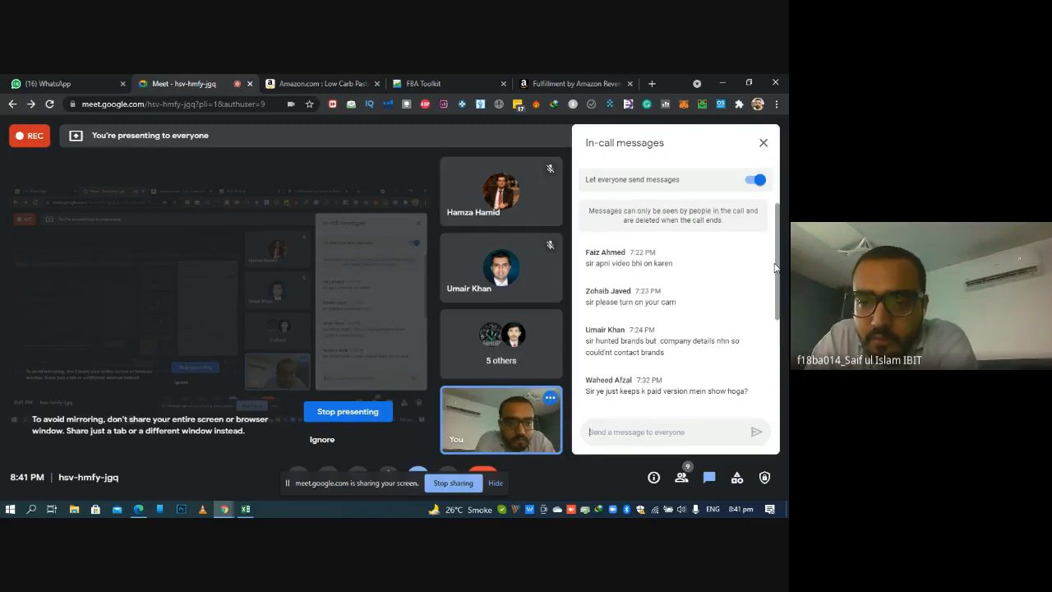
Read through the in-call messages again, down to the most recent questions
drag(775, 267, 773, 281)
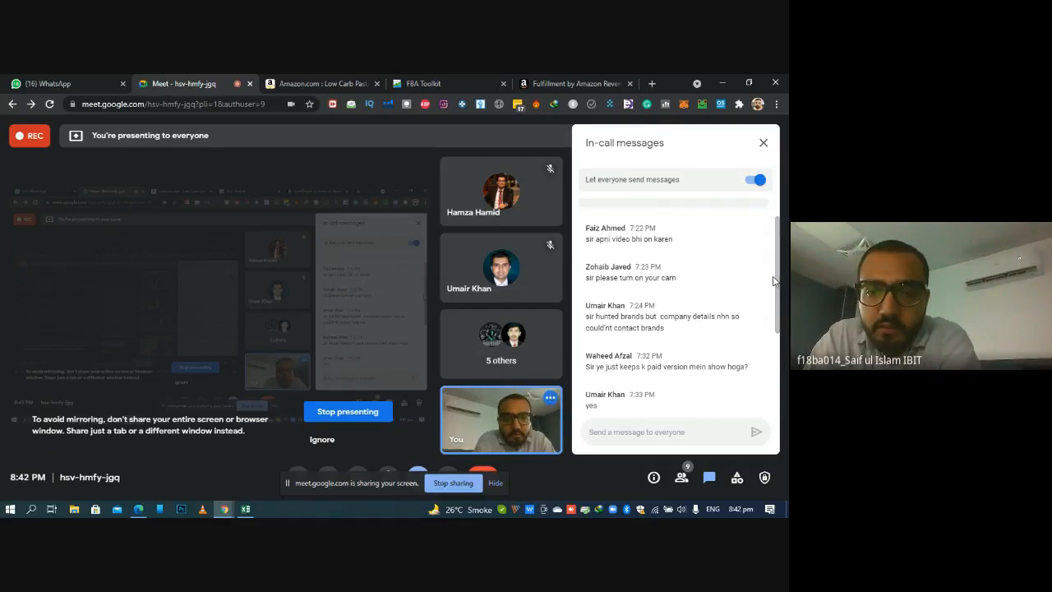
click(763, 143)
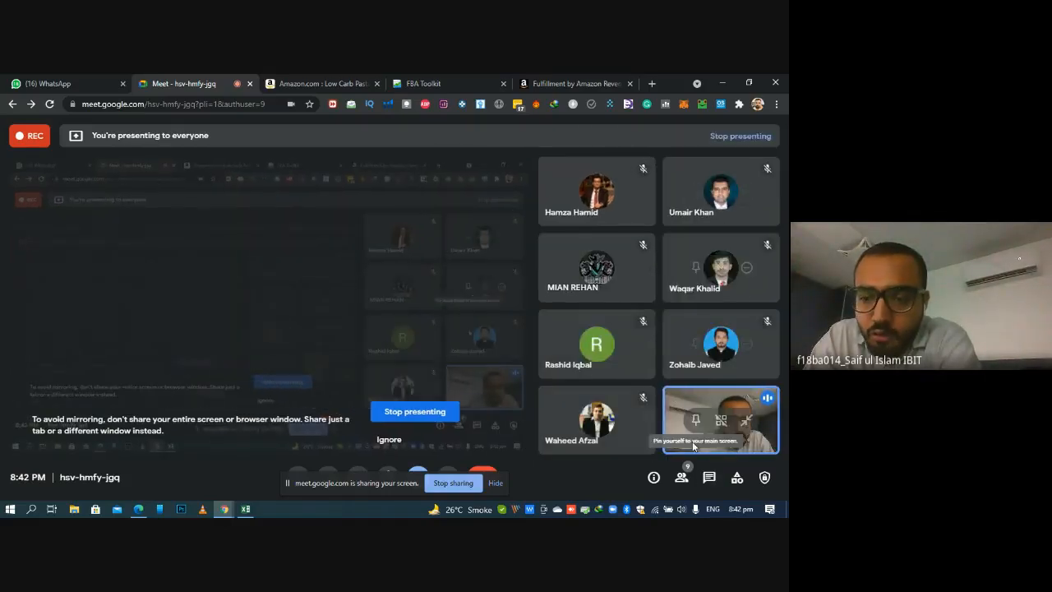
click(709, 479)
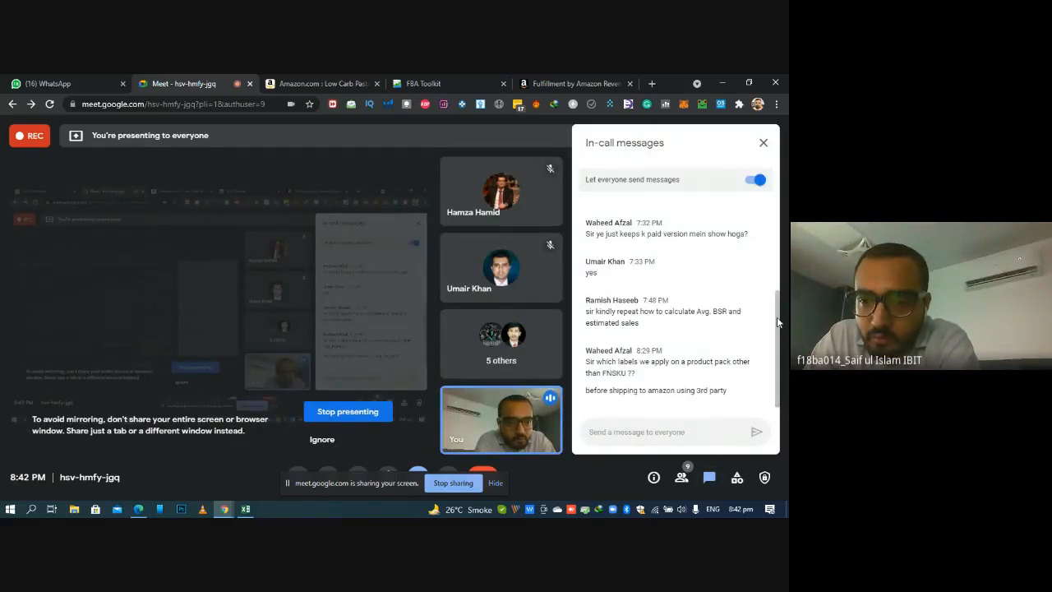
drag(777, 318, 771, 279)
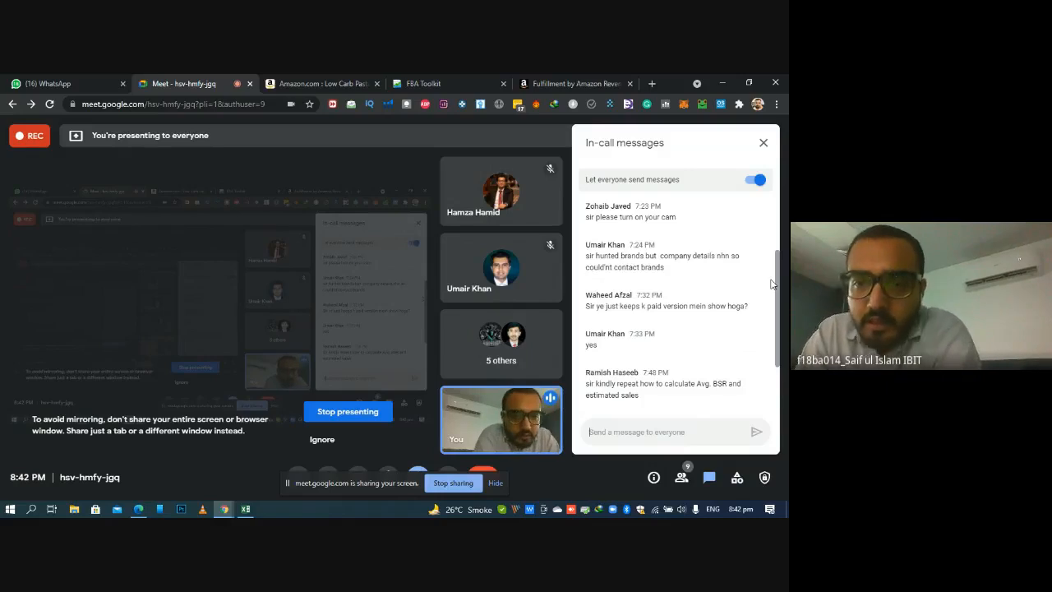
drag(771, 283, 772, 289)
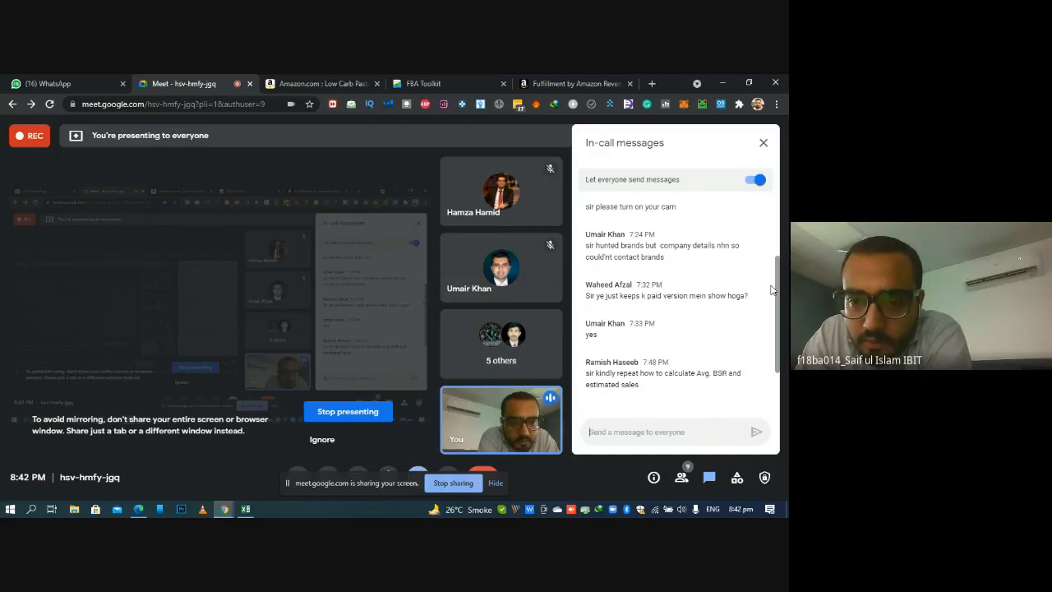
drag(771, 289, 758, 331)
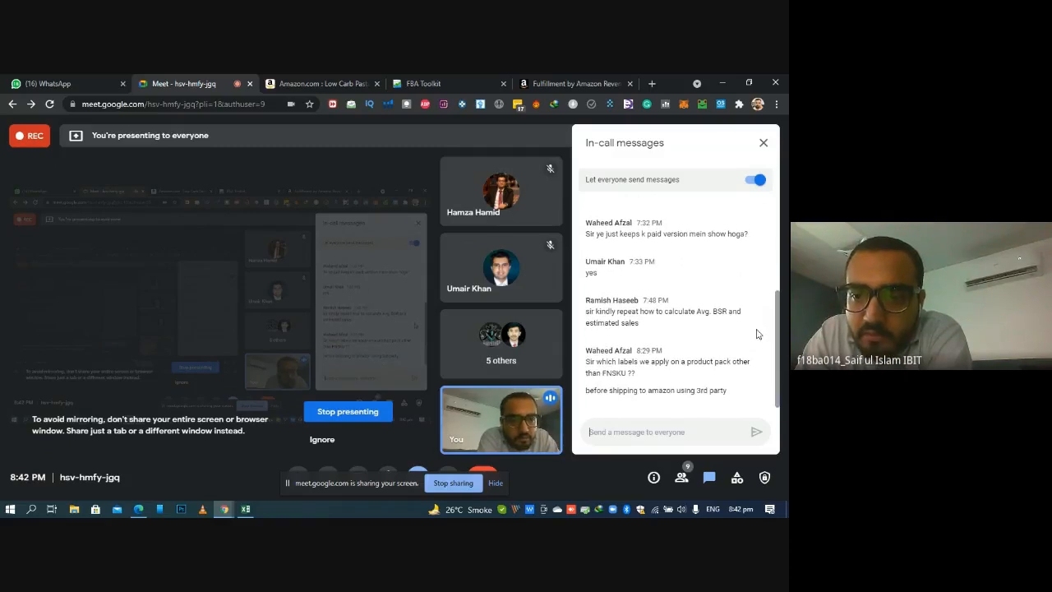
Switch to the Amazon spaghetti listing and examine Keepa's product data, including the average sales ranks
click(322, 79)
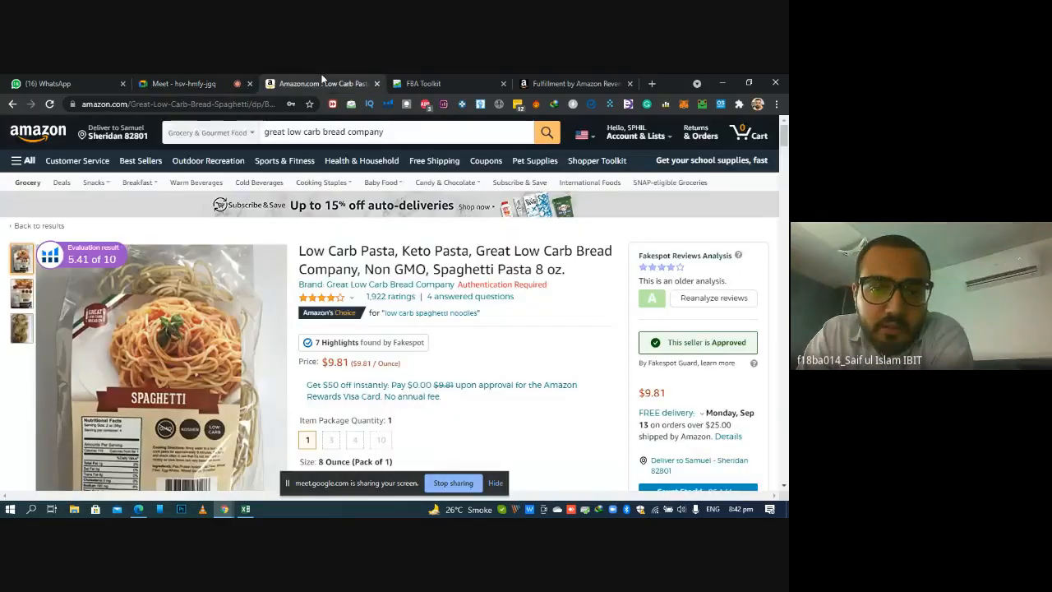
scroll(164, 206, down, 10)
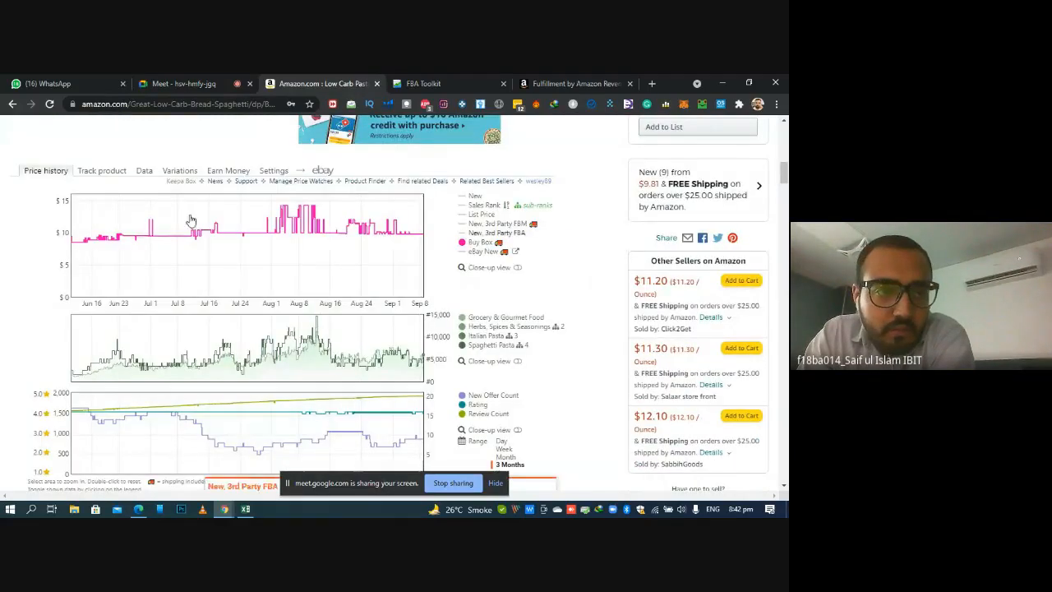
click(144, 171)
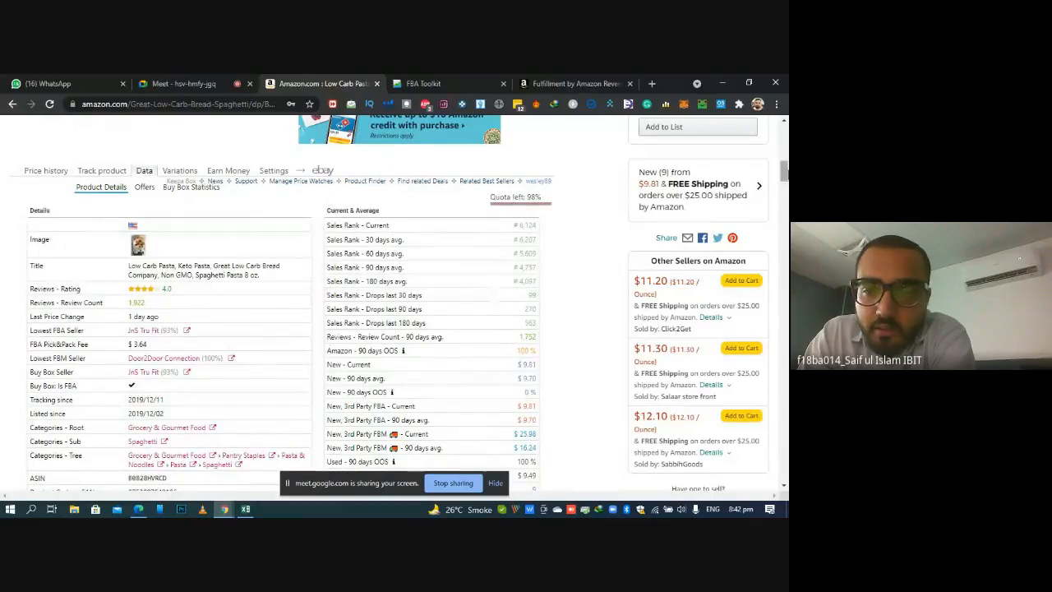
scroll(74, 245, down, 2)
scroll(74, 245, up, 3)
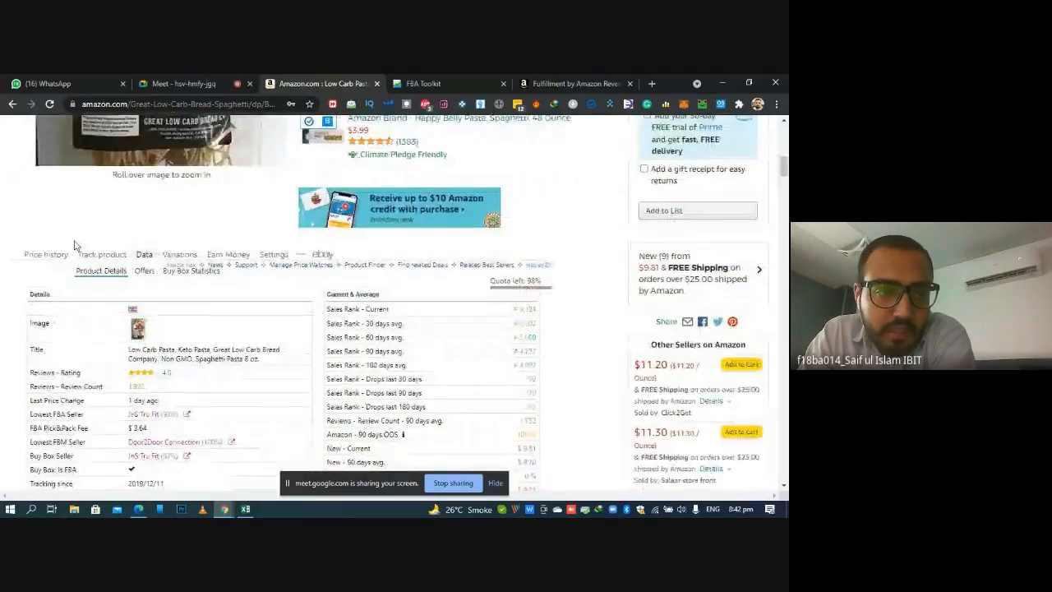
Return to Keepa's price history and check the Statistic summary of price and sales rank averages
click(46, 254)
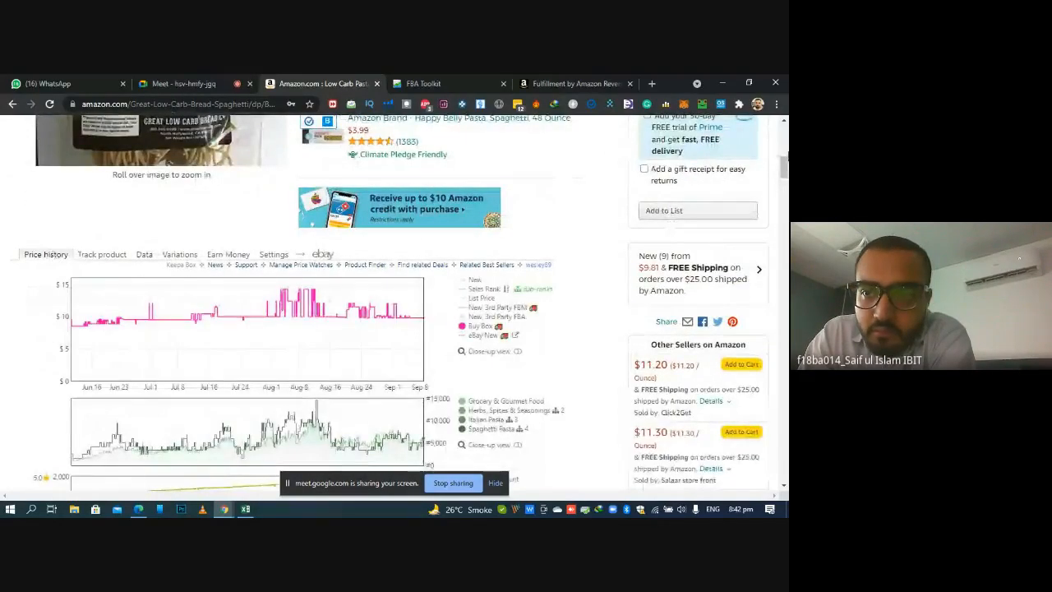
scroll(115, 486, up, 3)
scroll(115, 487, down, 6)
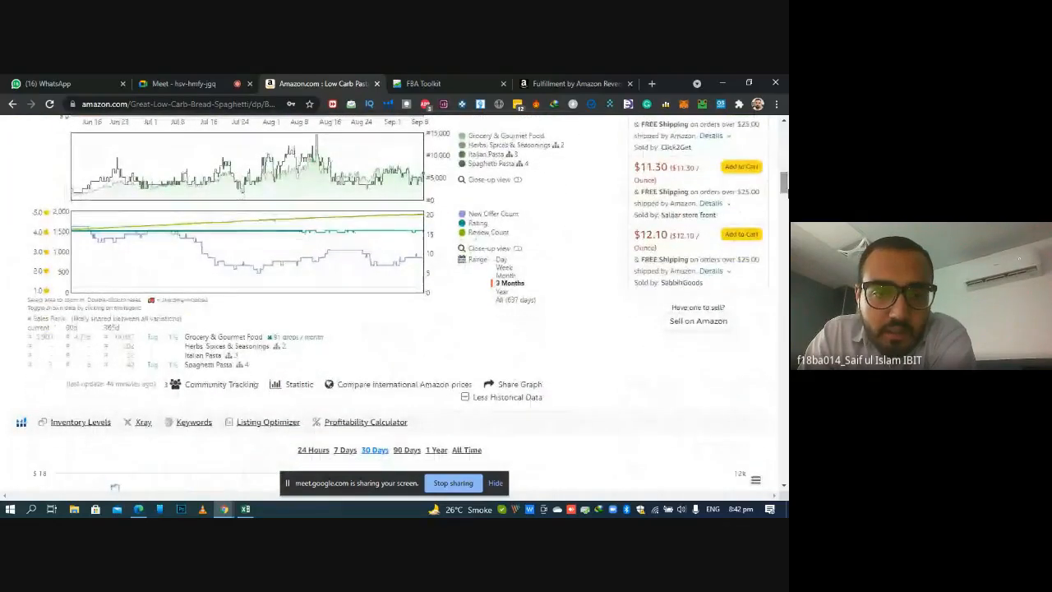
mouse_move(296, 385)
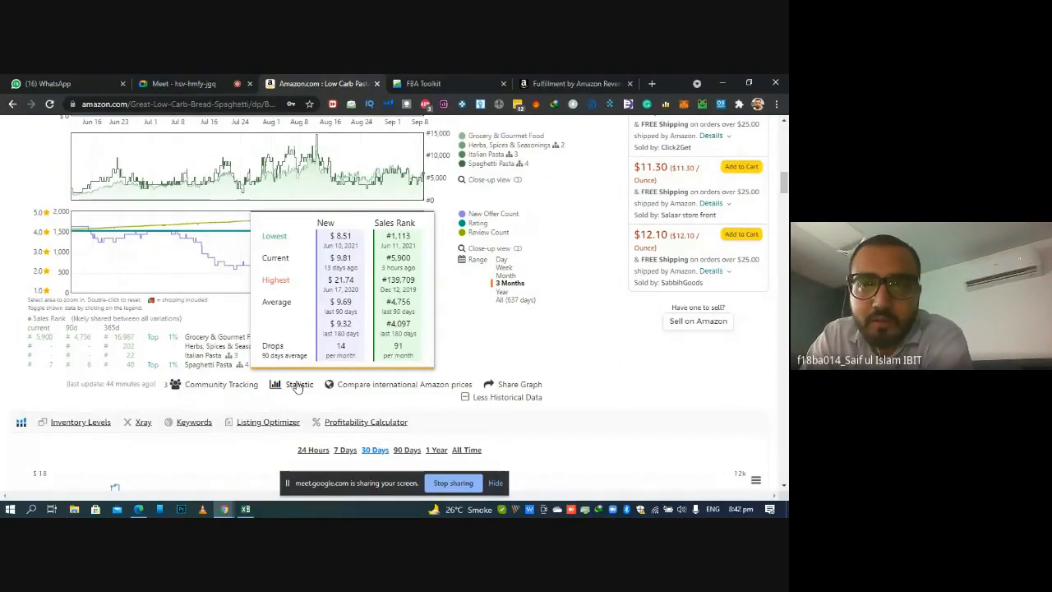
Go back to the Google Meet call, close the in-call messages, and choose to stop the call recording
click(205, 83)
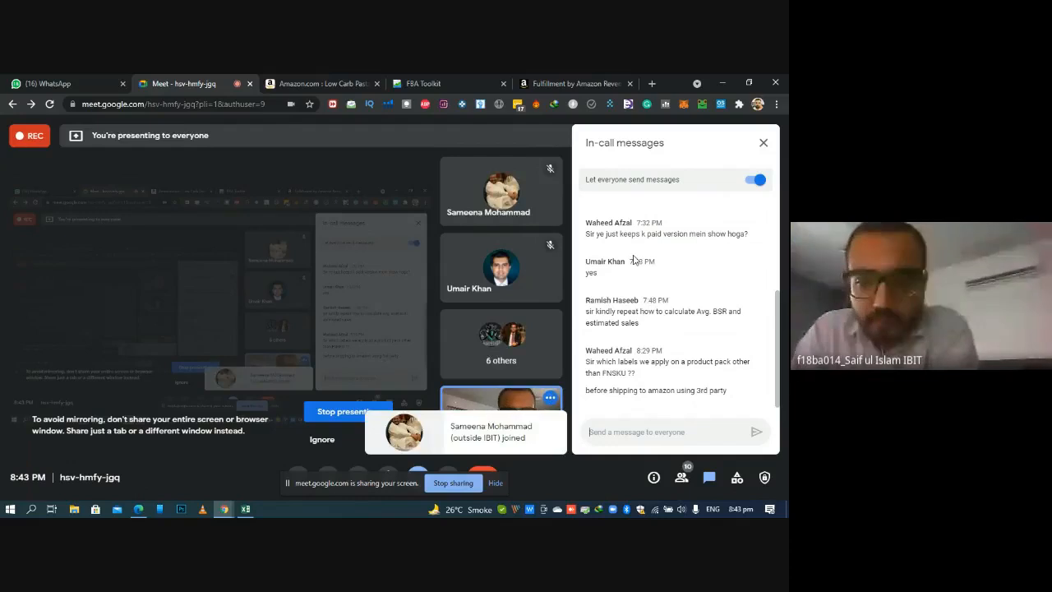
click(764, 143)
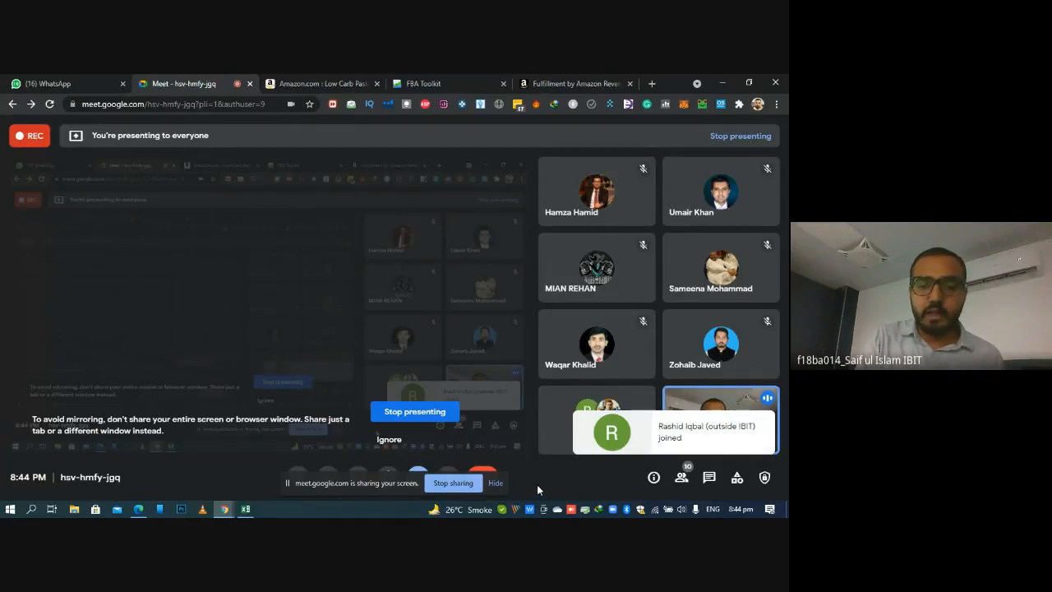
click(498, 484)
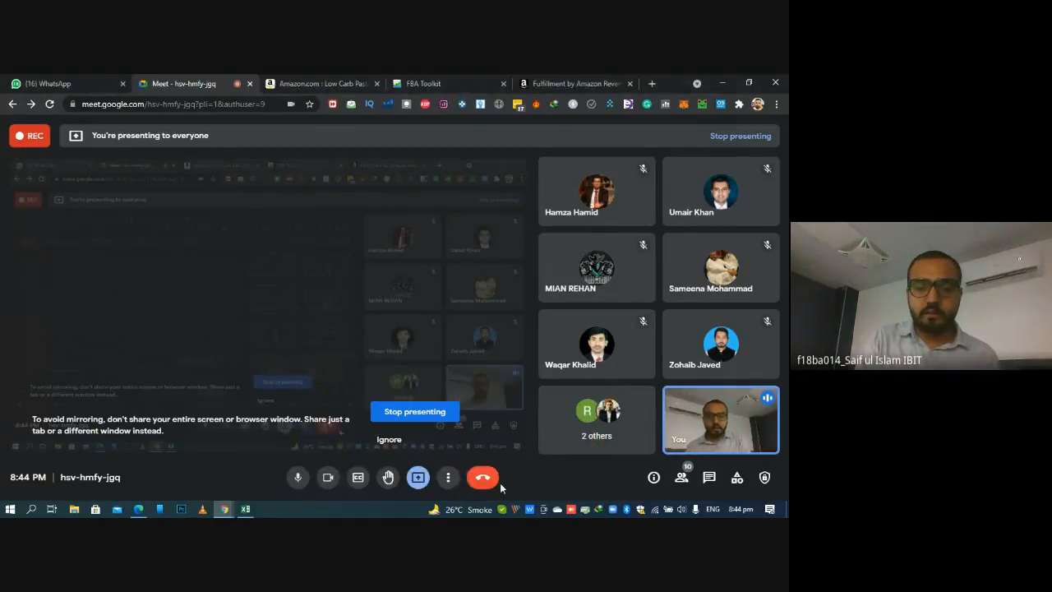
click(448, 477)
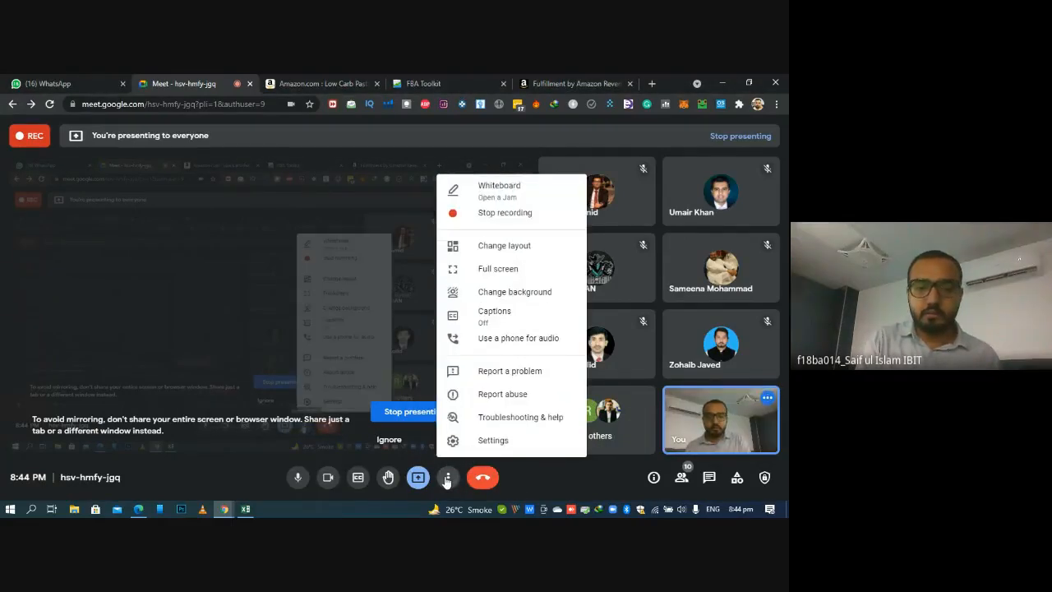
click(518, 214)
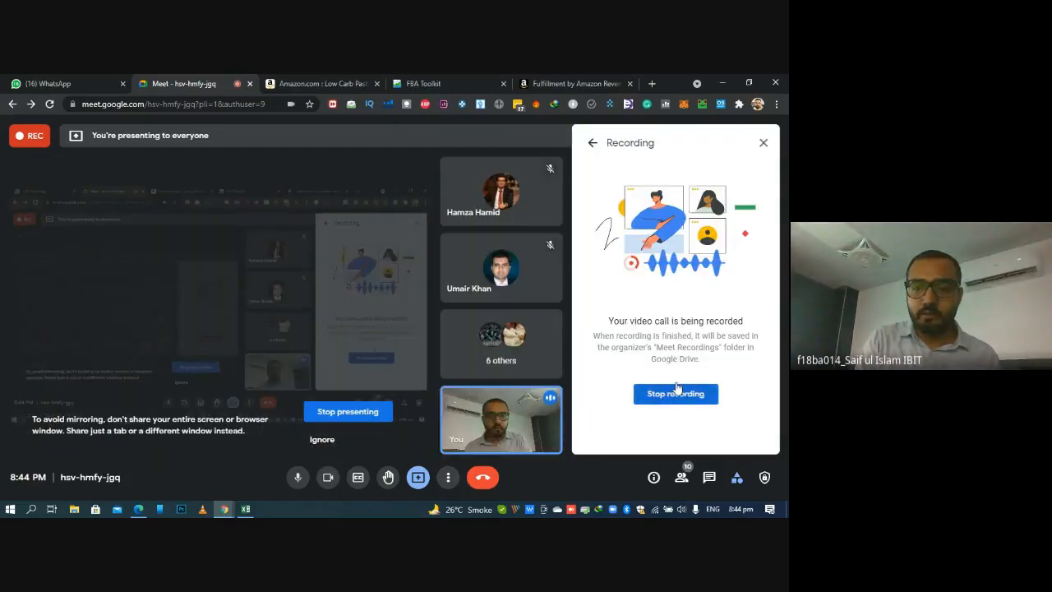